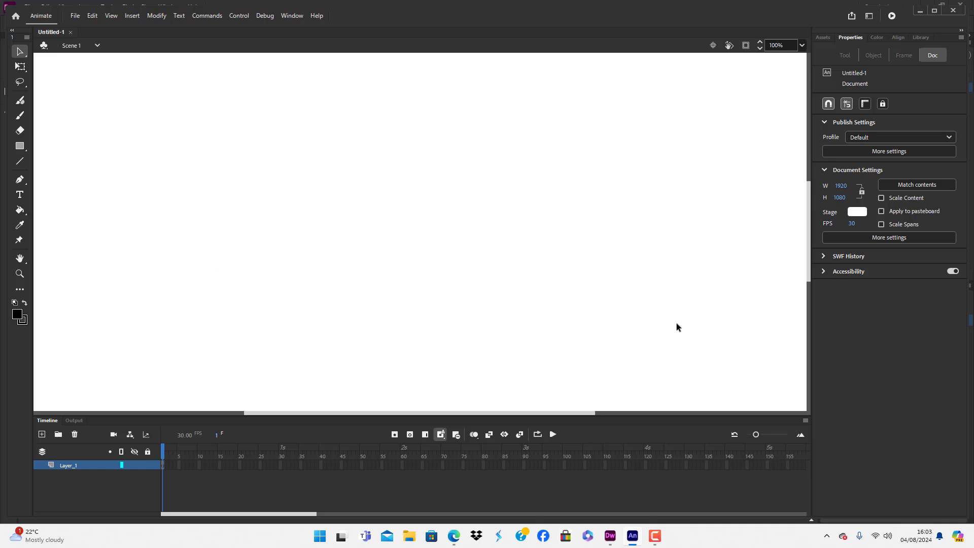
# Set the document size to 35 px wide by 35 px high
pyautogui.click(841, 185)
pyautogui.write('38')
pyautogui.press('Tab')
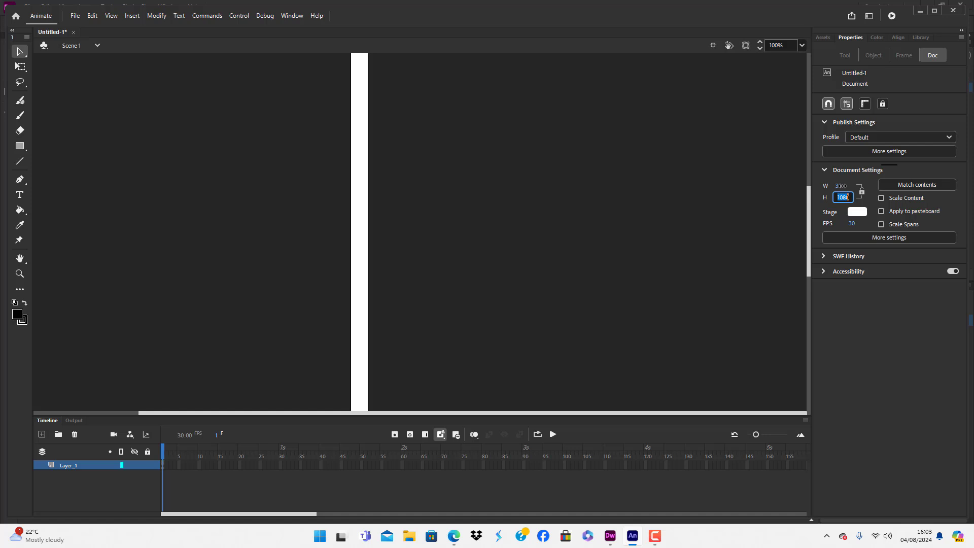
pyautogui.write('35')
pyautogui.press('Return')
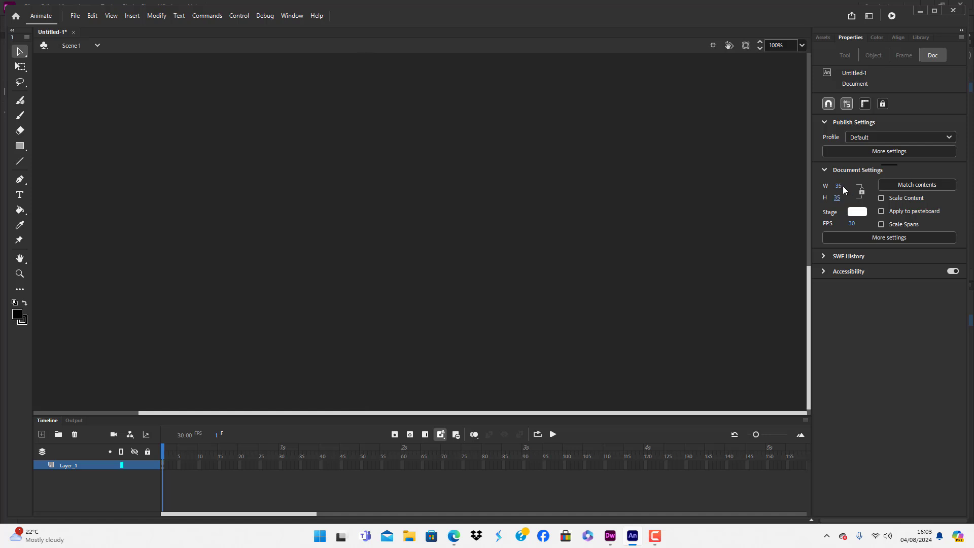
# Draw a black square about 27 by 27 px in the middle of the stage, leaving a thin white margin
pyautogui.scroll(-5, 525, 324)
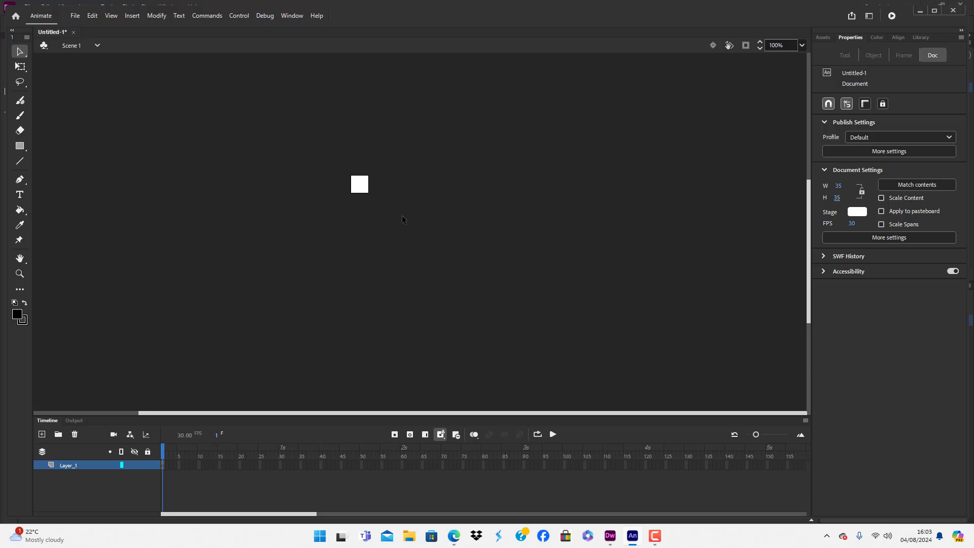
pyautogui.click(803, 45)
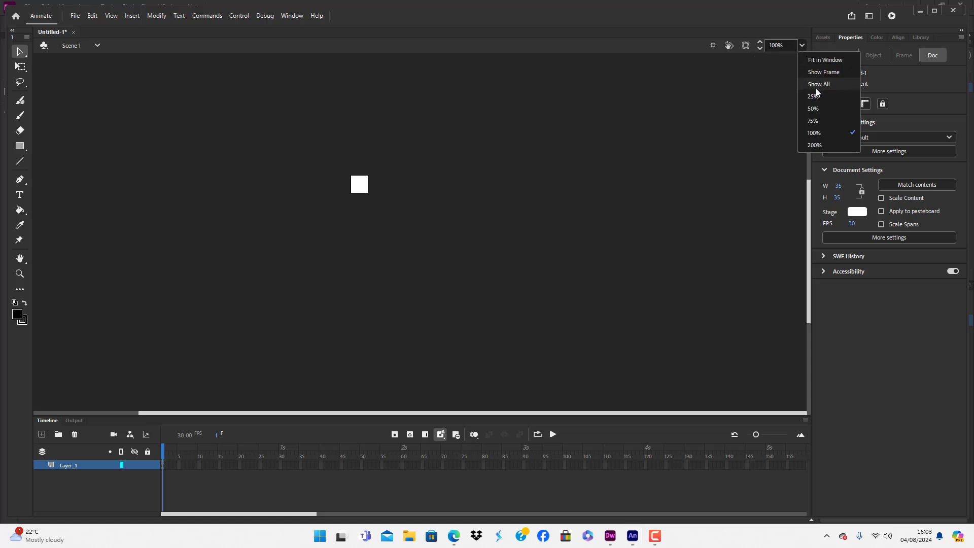
pyautogui.click(821, 144)
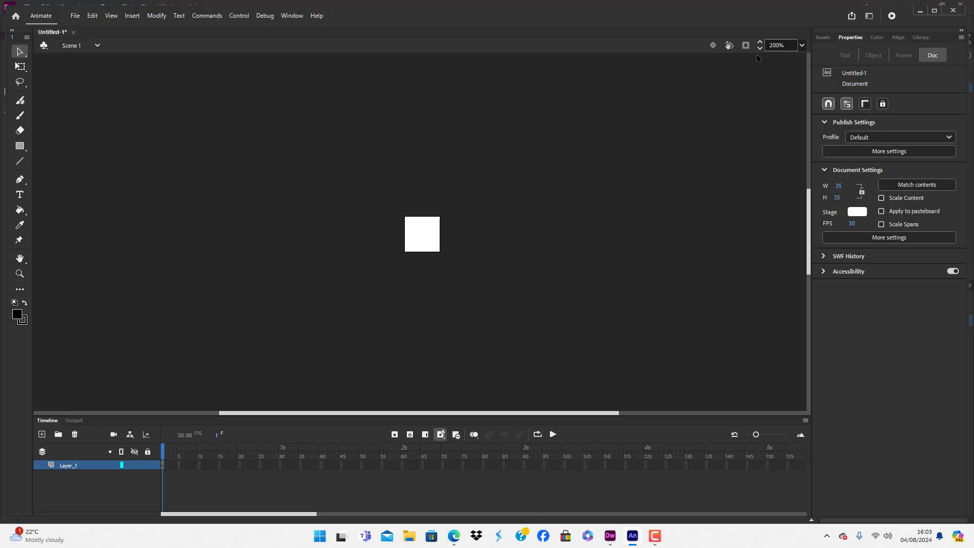
pyautogui.click(20, 146)
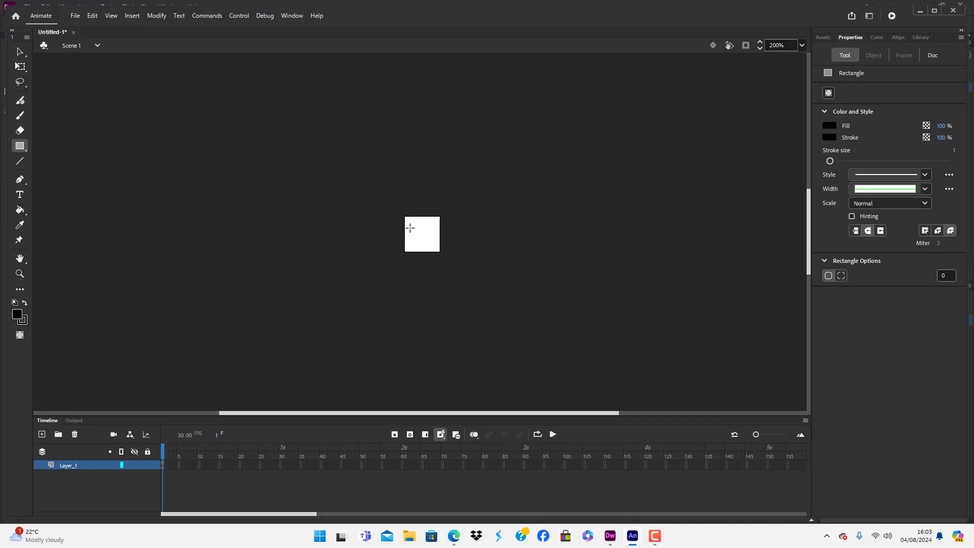
pyautogui.moveTo(408, 220); pyautogui.dragTo(437, 250)
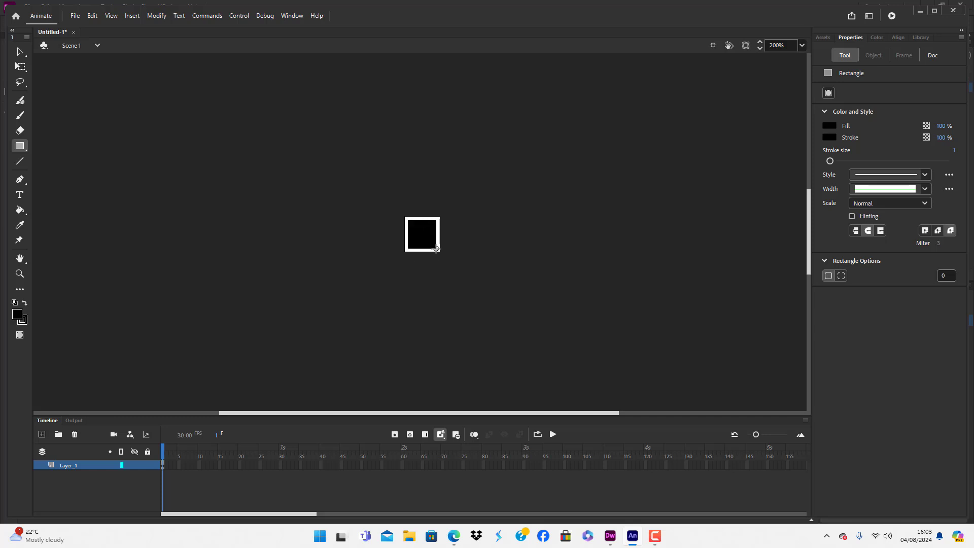
# Convert the black square into a Movie Clip symbol named "button 1"
pyautogui.click(19, 51)
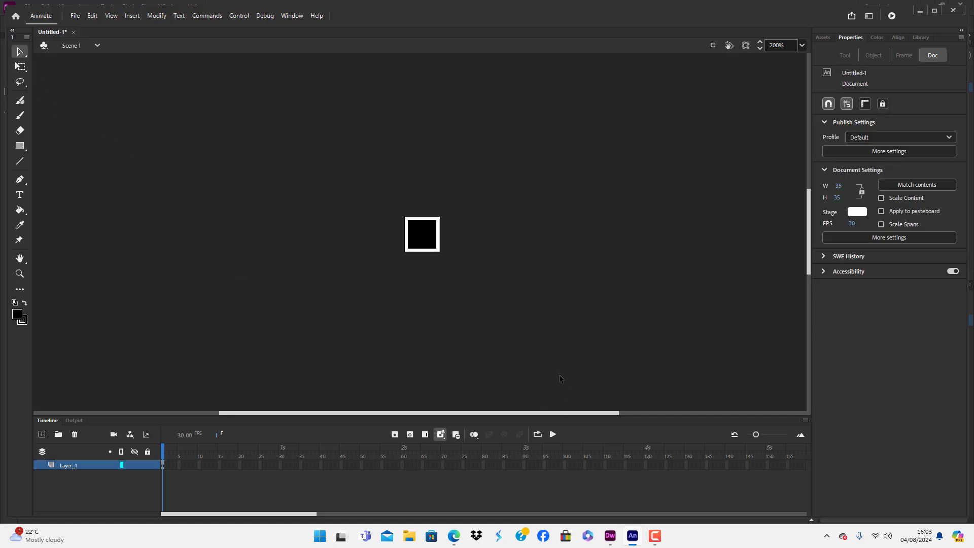
pyautogui.click(434, 238)
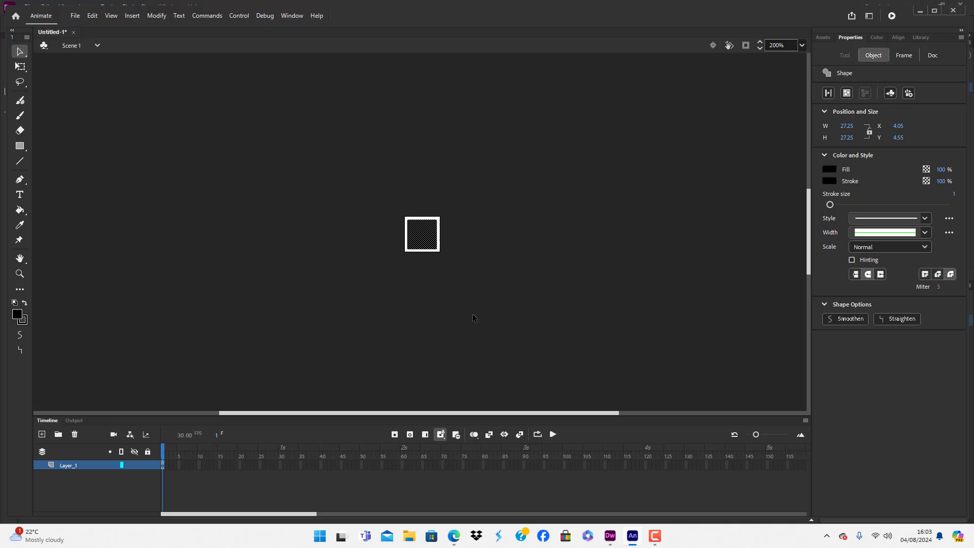
pyautogui.press('F8')
pyautogui.write('button 1')
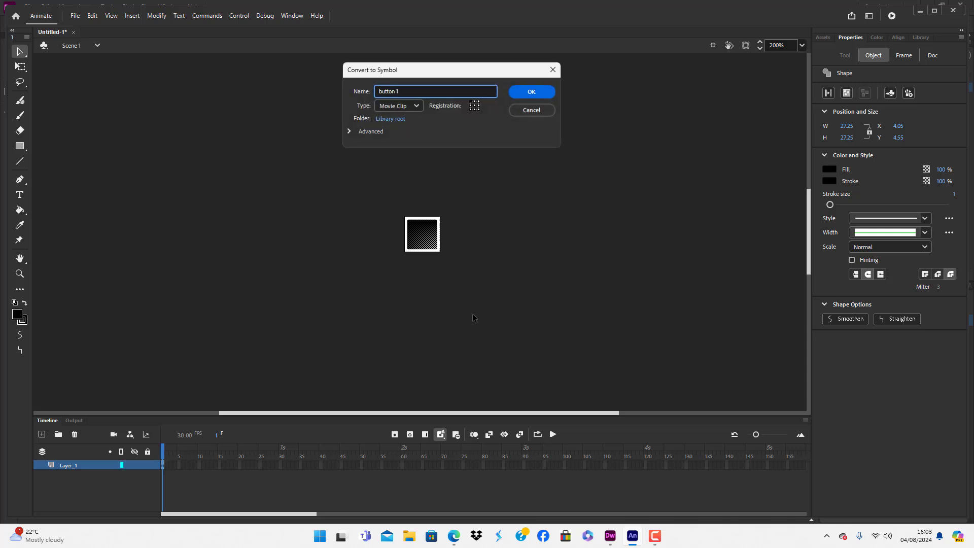
pyautogui.press('Return')
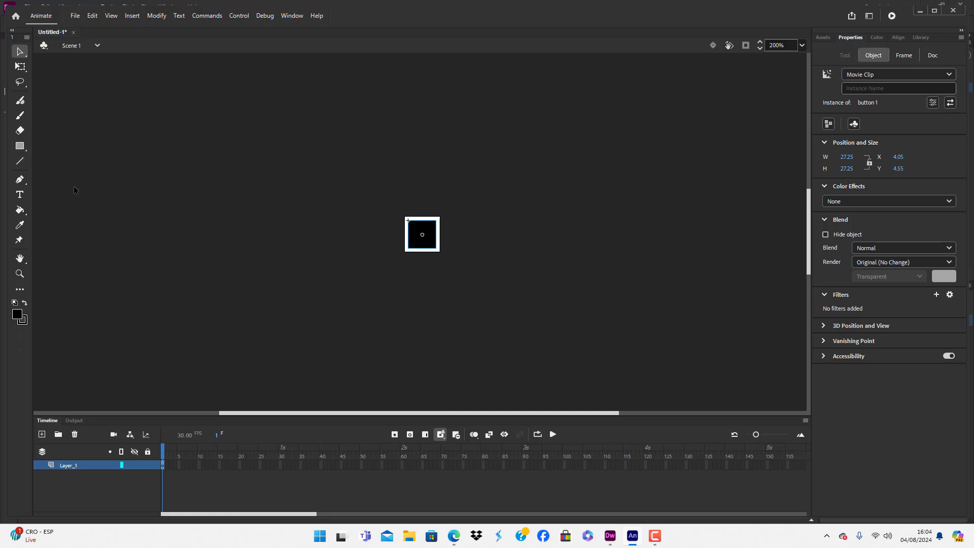
# Draw a trial rectangle about 71.5 by 62.5 px outside the stage and delete it
pyautogui.click(22, 148)
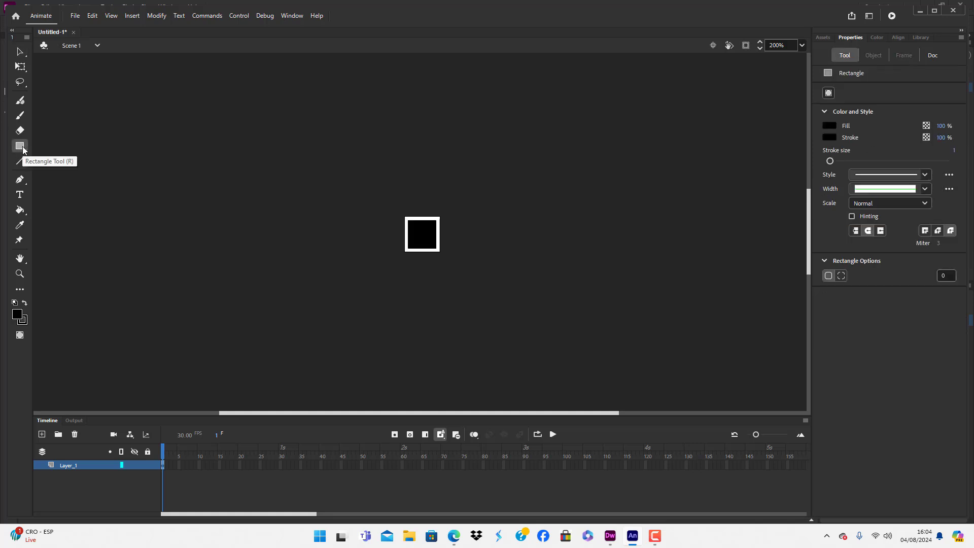
pyautogui.moveTo(189, 182); pyautogui.dragTo(262, 247)
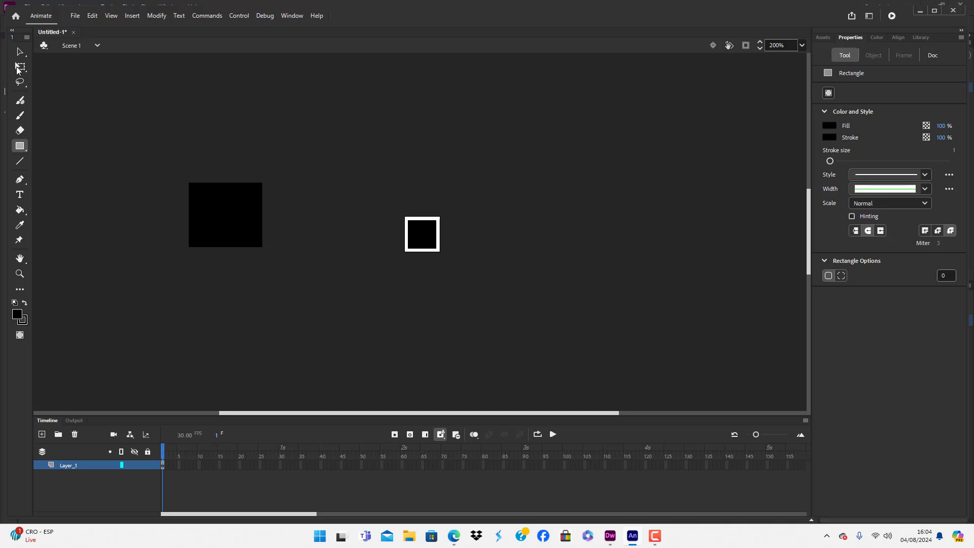
pyautogui.click(20, 52)
pyautogui.click(232, 209)
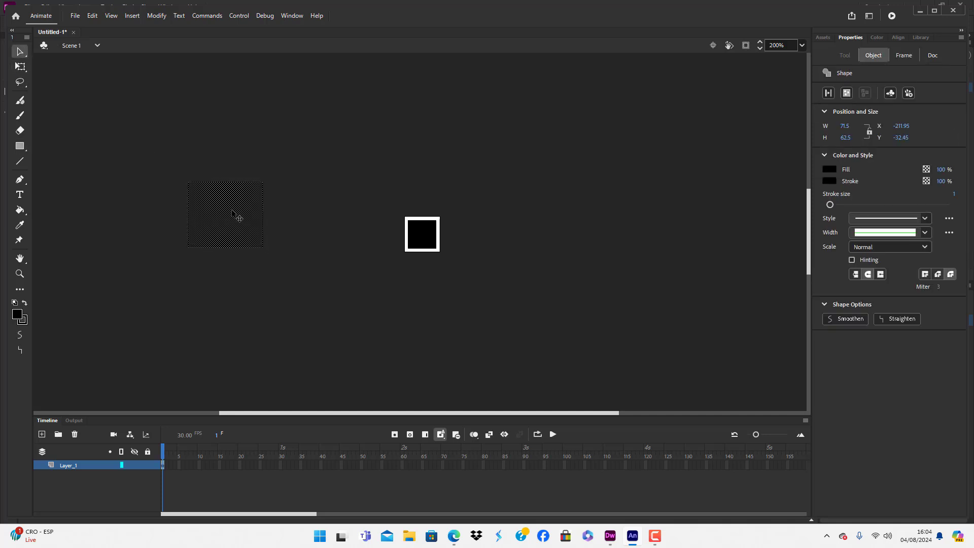
pyautogui.press('Delete')
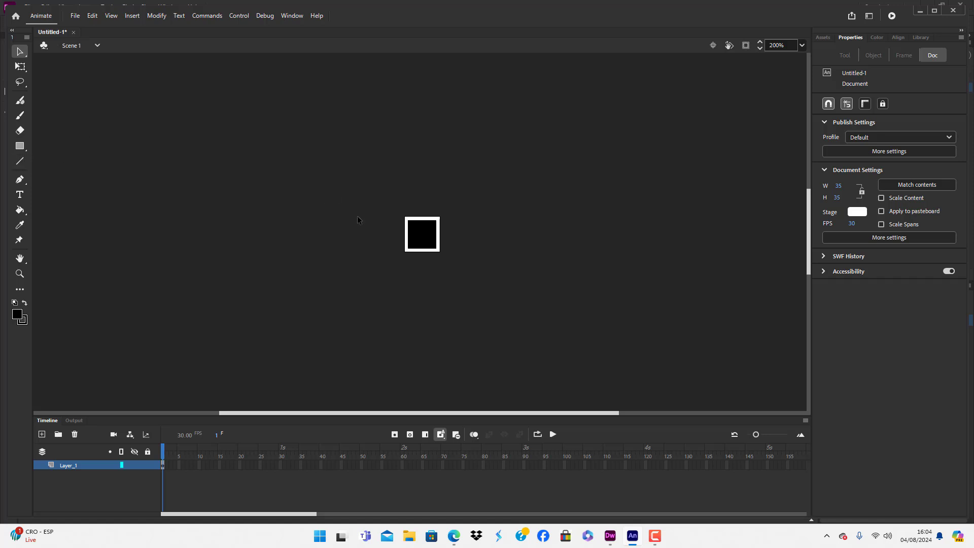
pyautogui.click(431, 240)
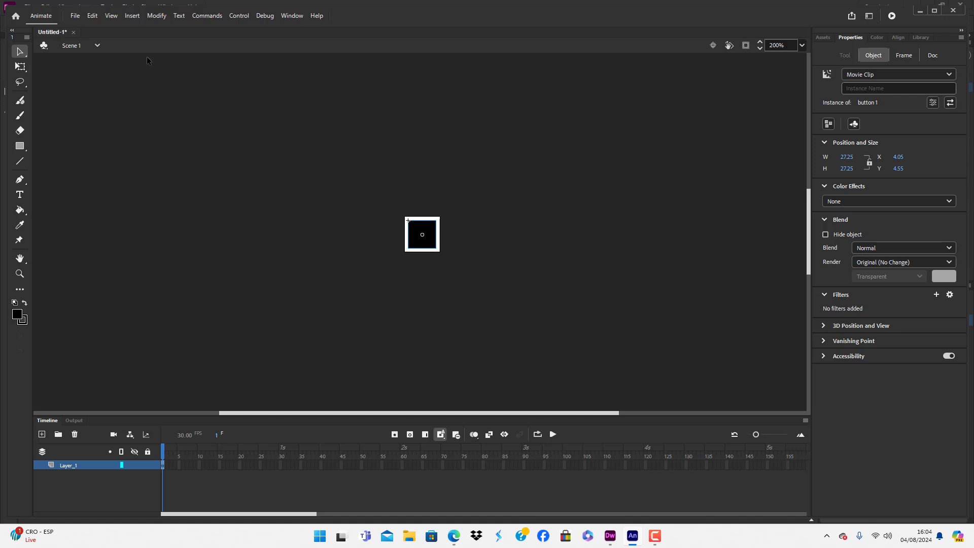
pyautogui.click(158, 18)
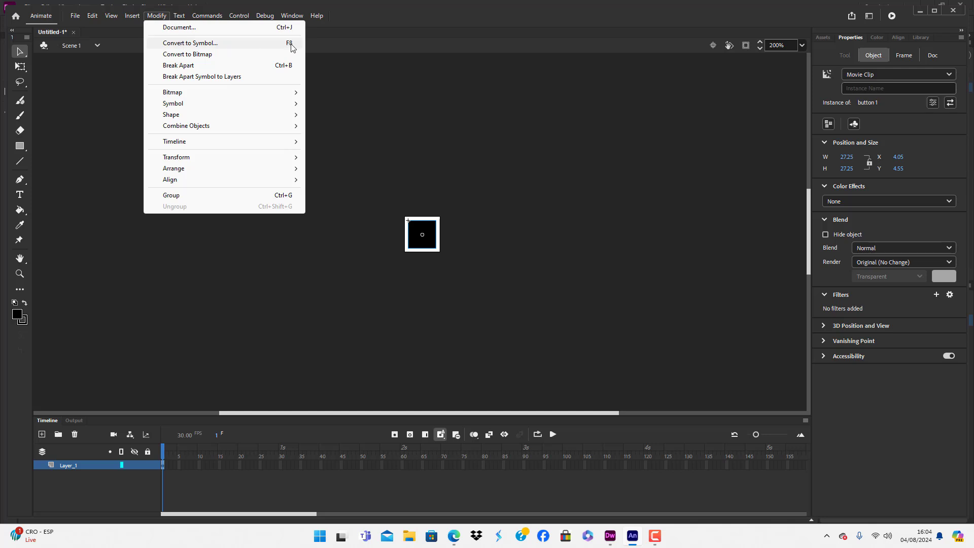
pyautogui.click(348, 309)
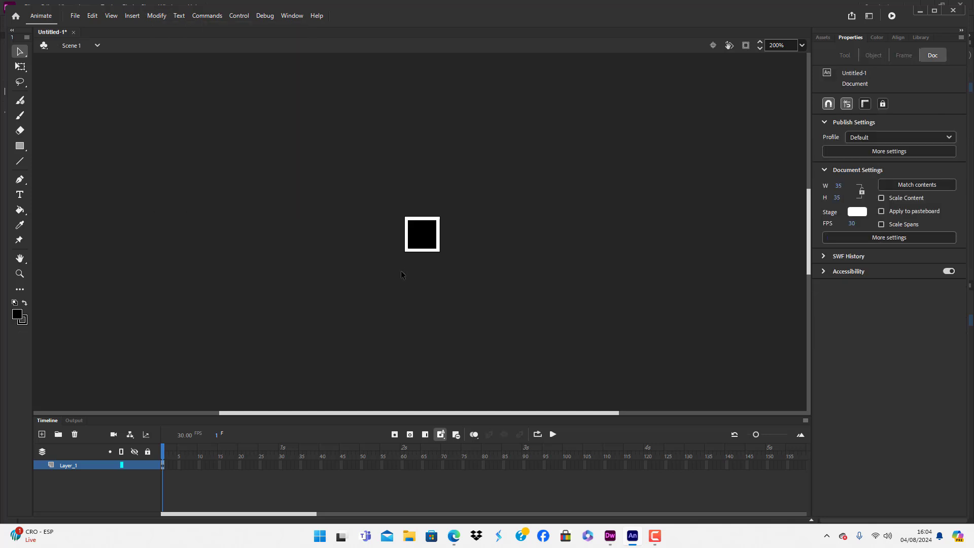
# Open the button 1 symbol for editing and add a new layer above Layer_1
pyautogui.doubleClick(436, 231)
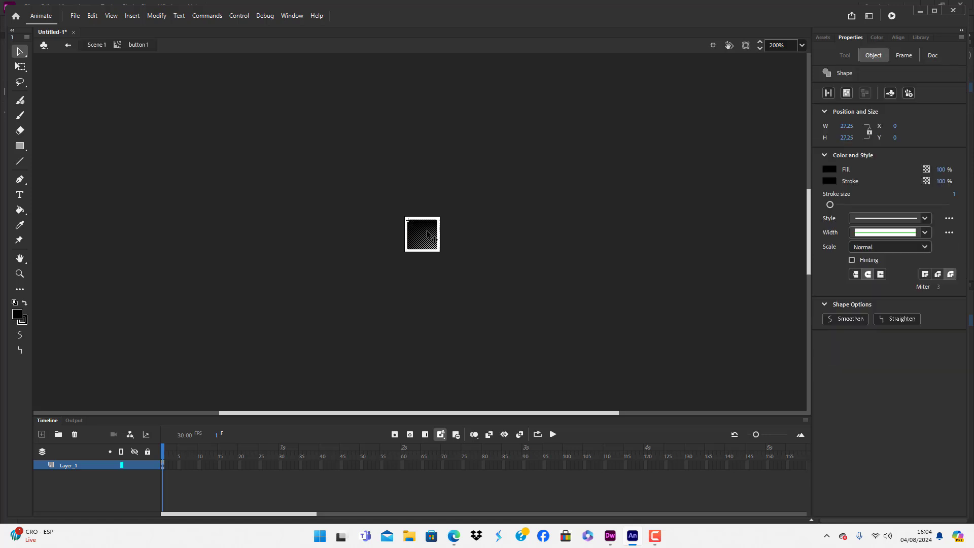
pyautogui.click(278, 366)
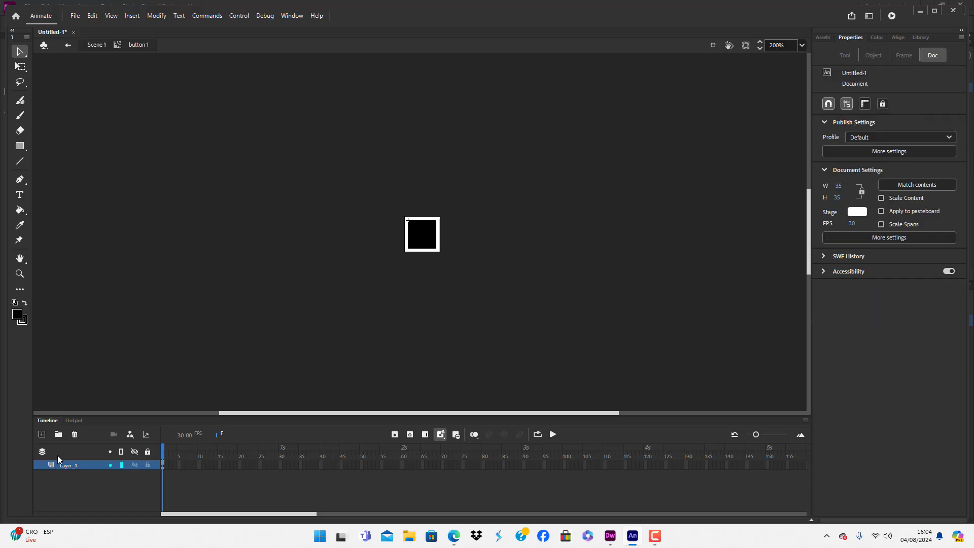
pyautogui.click(42, 435)
pyautogui.click(78, 475)
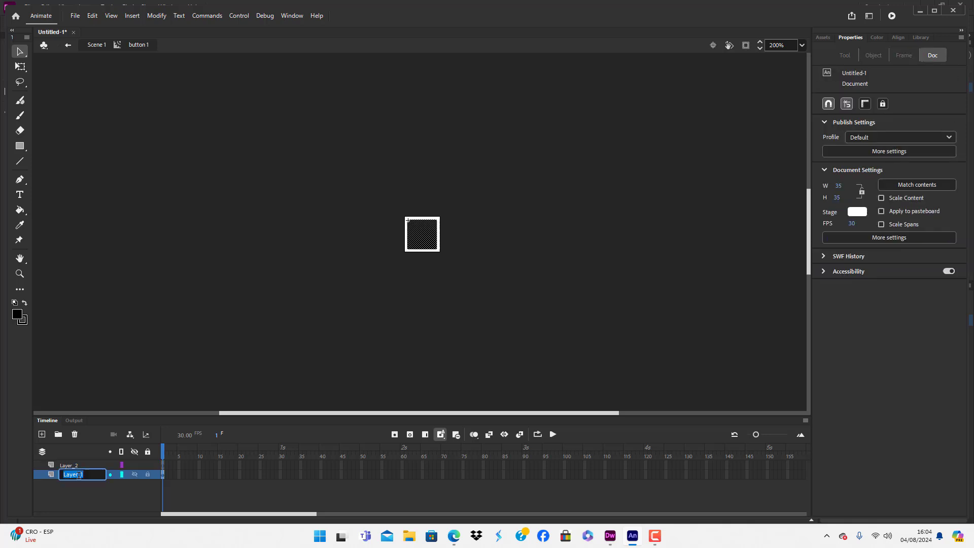
# Copy the square on Layer_1 and paste it in place on Layer_2
pyautogui.click(434, 235)
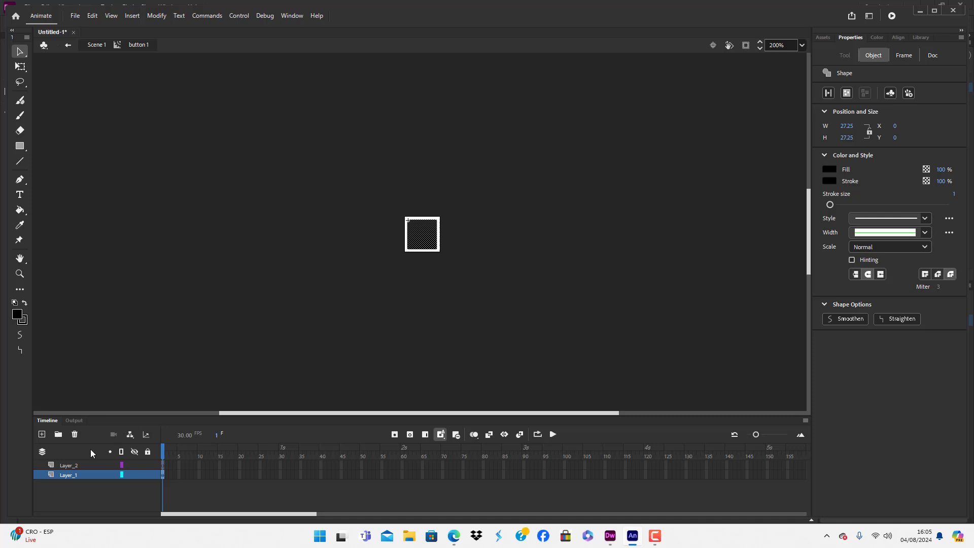
pyautogui.click(73, 466)
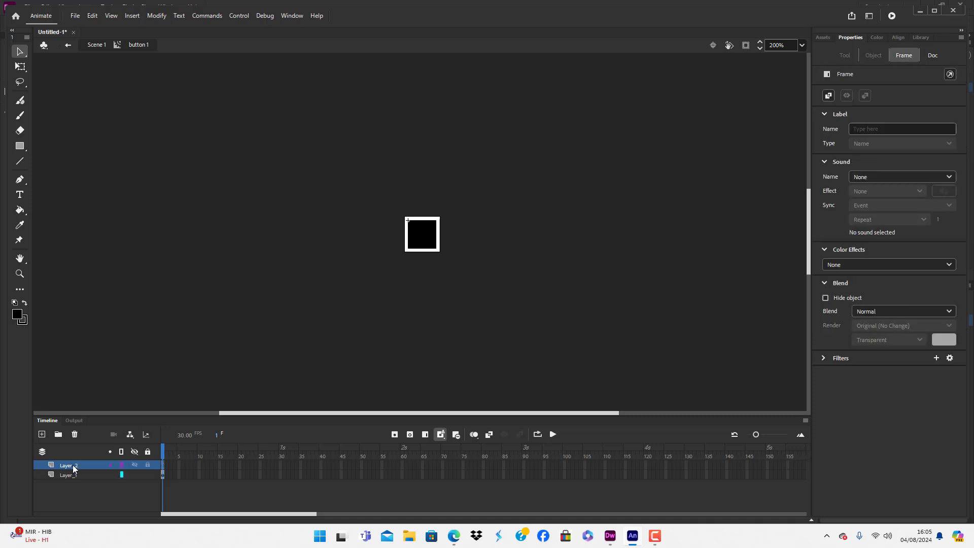
pyautogui.click(73, 468)
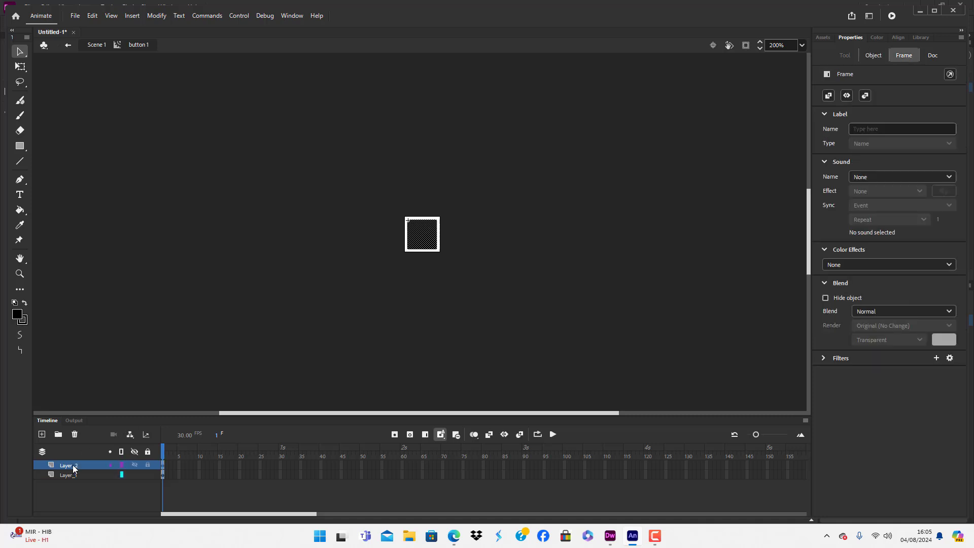
pyautogui.click(84, 474)
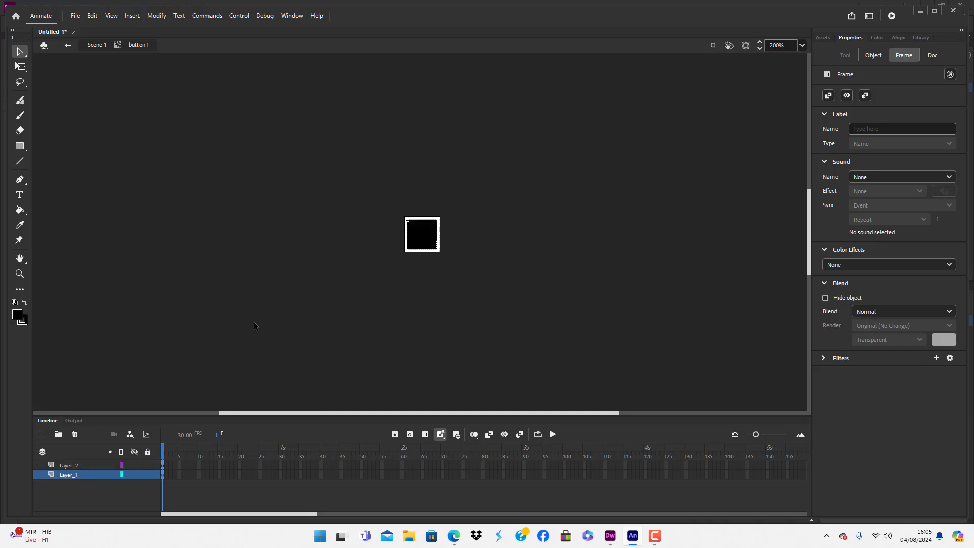
# Add a third layer above Layer_2 and paste the square in place on it
pyautogui.click(74, 466)
pyautogui.click(42, 435)
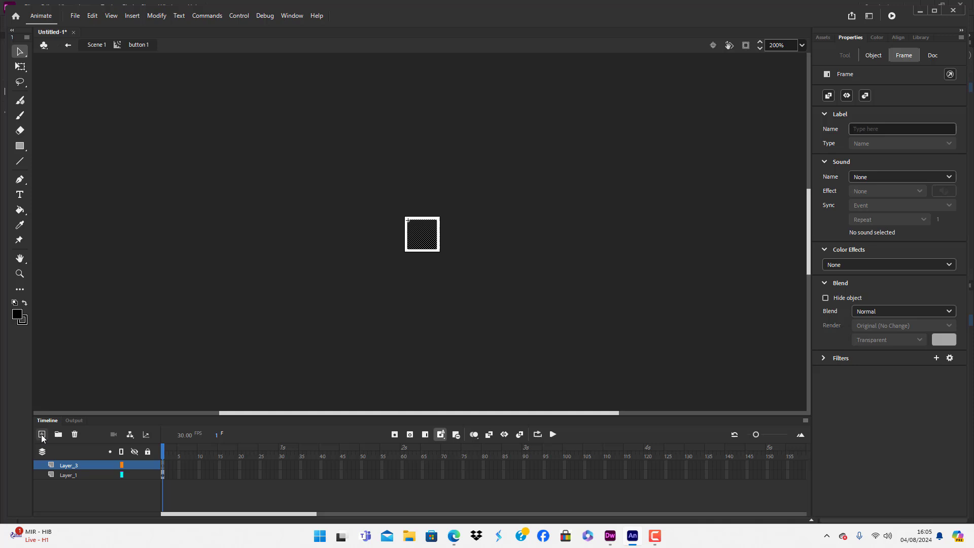
pyautogui.click(69, 467)
pyautogui.click(321, 240)
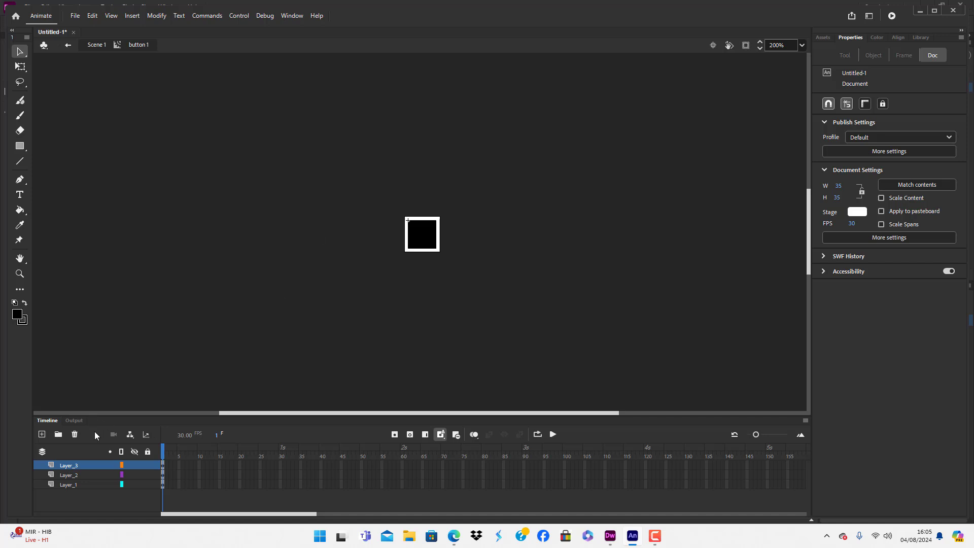
# Examine the squares on the three layers and the Copy and Paste in Place commands
pyautogui.click(72, 486)
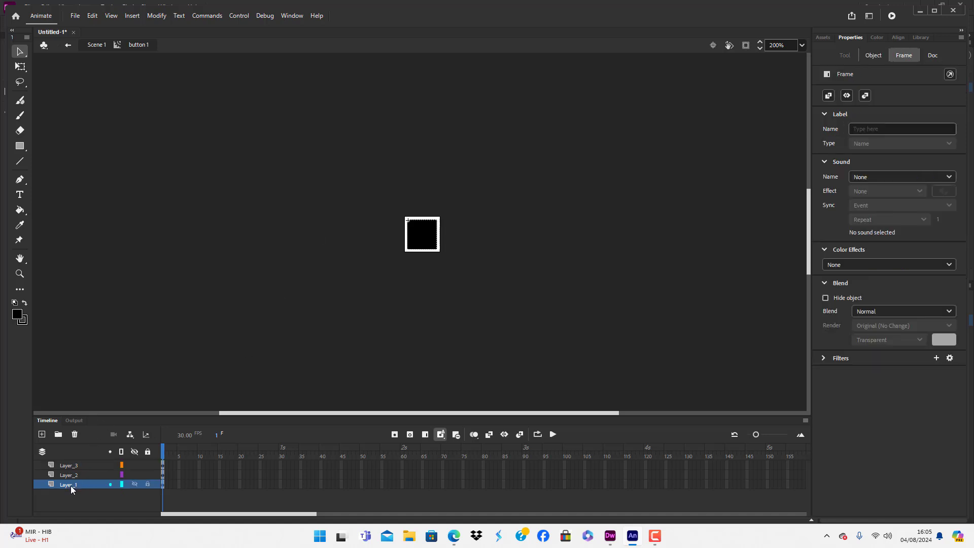
pyautogui.click(92, 15)
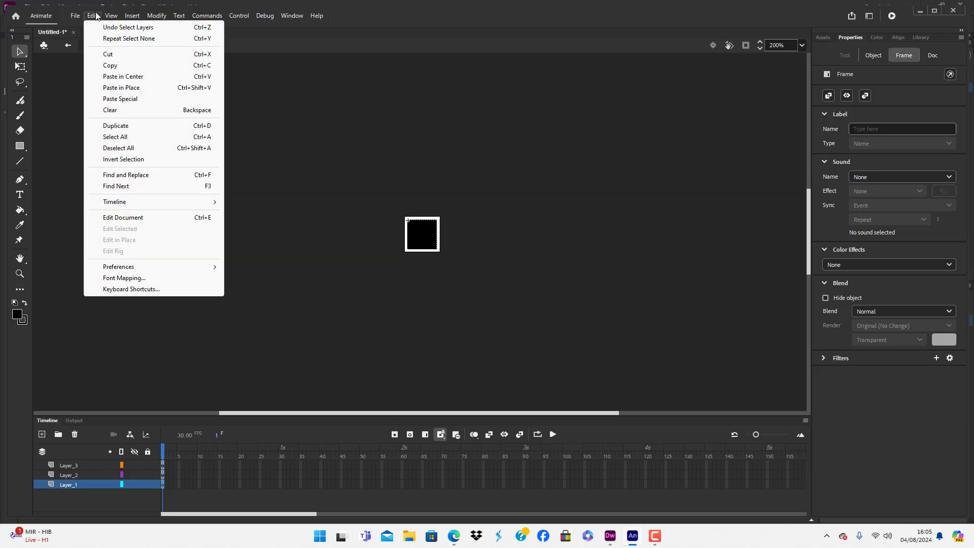
pyautogui.click(177, 330)
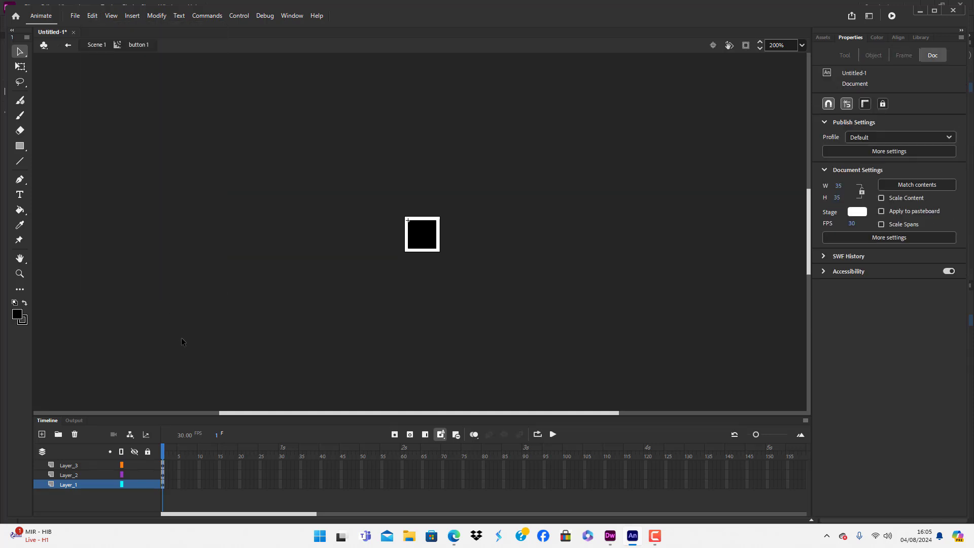
pyautogui.click(62, 473)
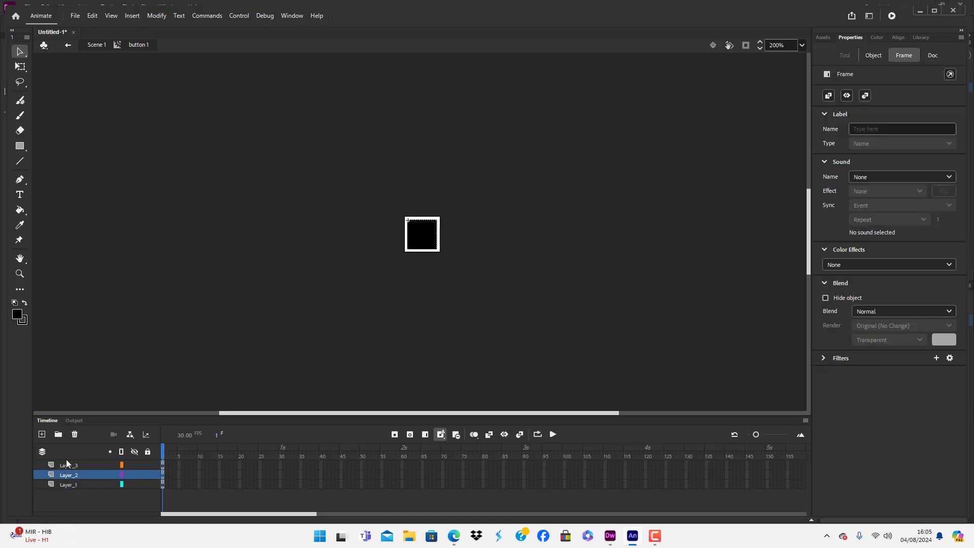
pyautogui.click(67, 465)
pyautogui.click(170, 299)
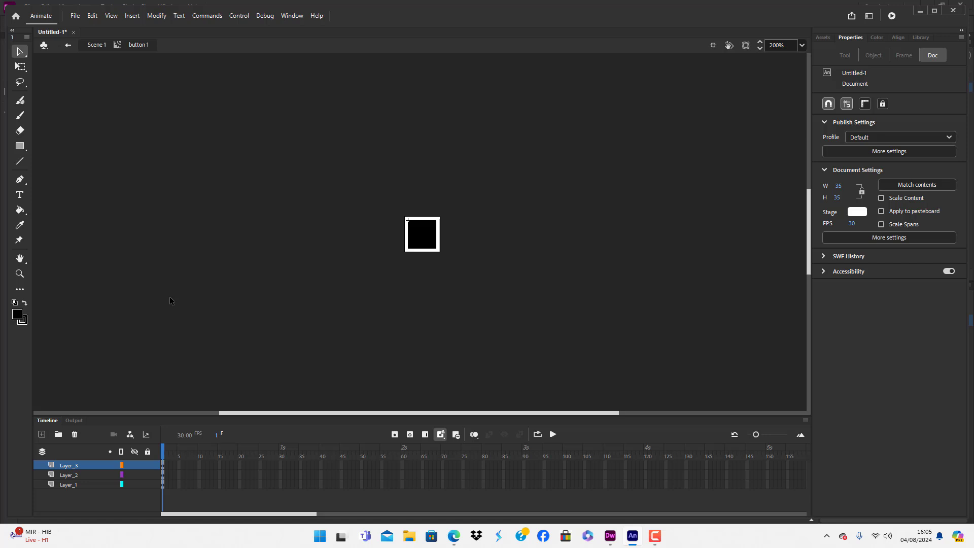
pyautogui.click(92, 16)
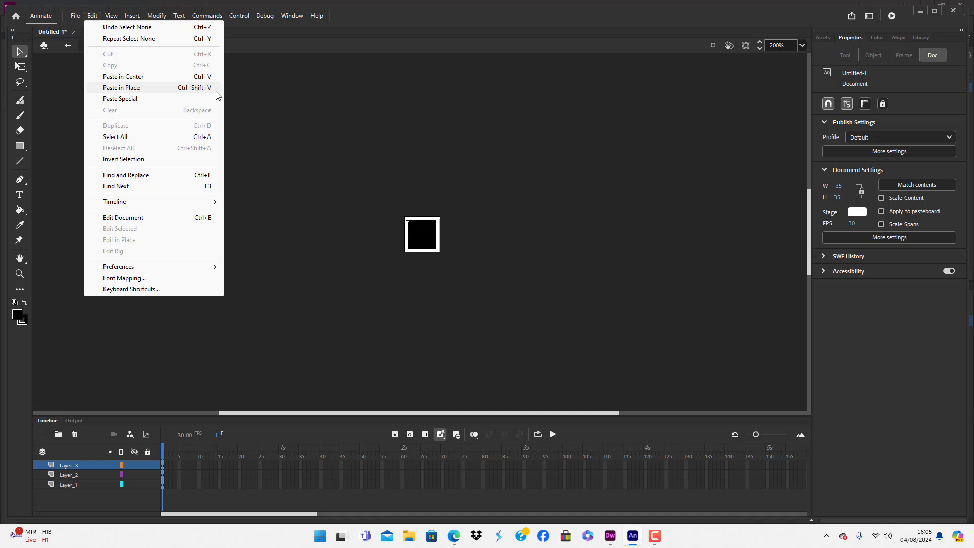
pyautogui.click(262, 266)
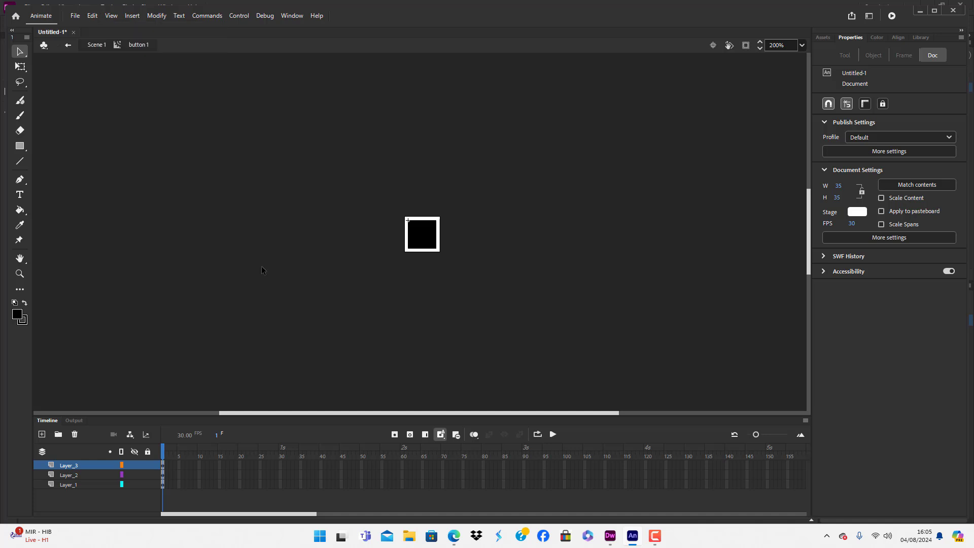
# Lock Layer_1 and Layer_2 so that only the square on Layer_3 is editable
pyautogui.click(71, 475)
pyautogui.click(75, 485)
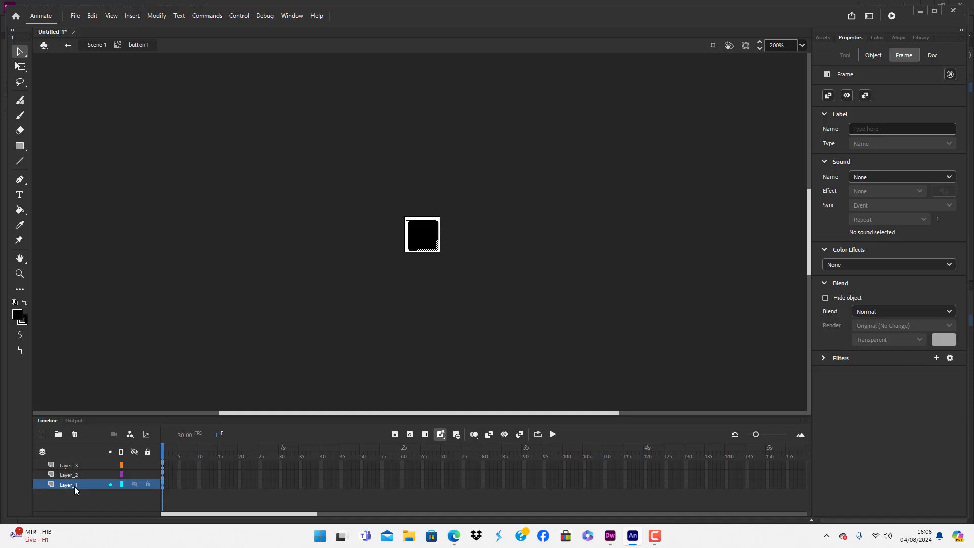
pyautogui.click(74, 466)
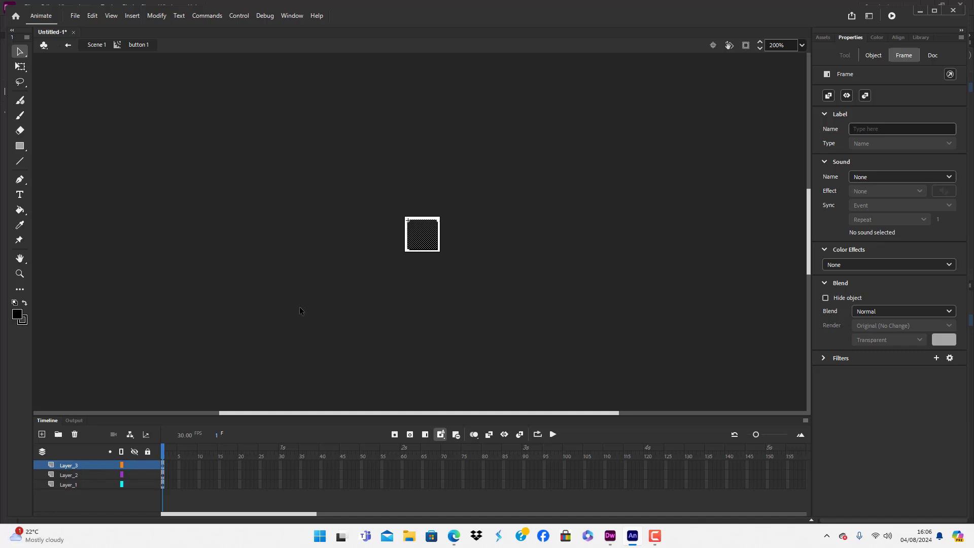
pyautogui.click(147, 485)
pyautogui.click(279, 314)
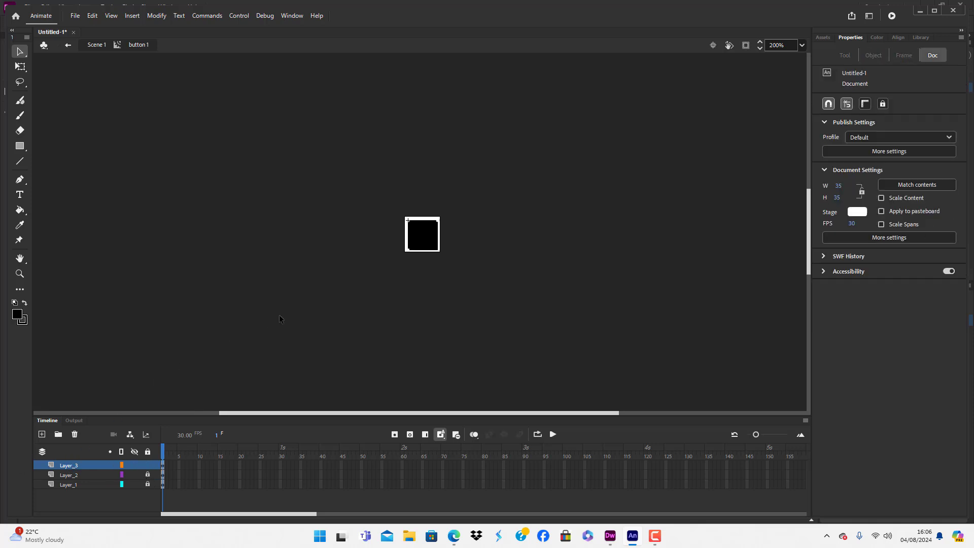
# Delete the lower part of the Layer_3 square, keeping an upper strip about 11.5 px high
pyautogui.click(79, 469)
pyautogui.moveTo(360, 289); pyautogui.dragTo(482, 231)
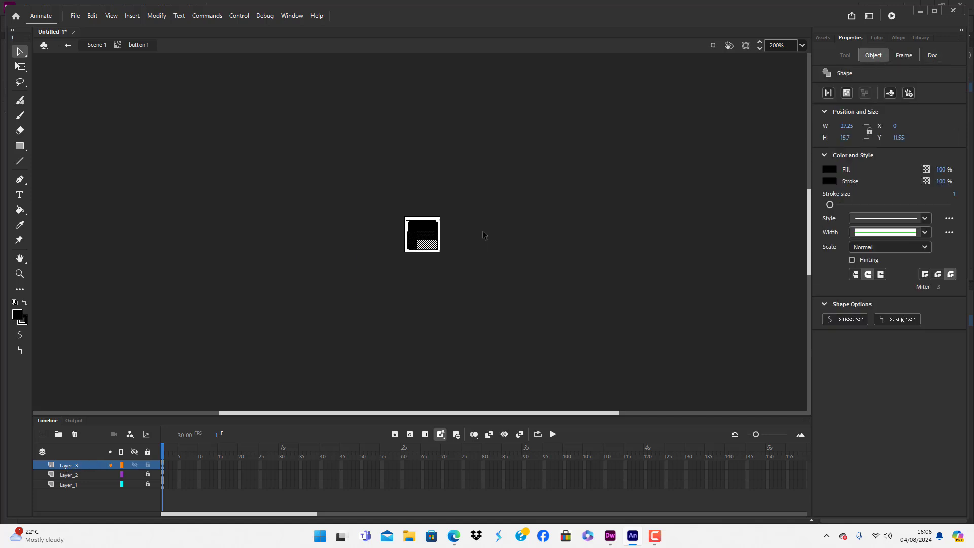
pyautogui.click(482, 231)
# Fill the upper strip on Layer_3 with the solid color #00CCCC
pyautogui.click(424, 230)
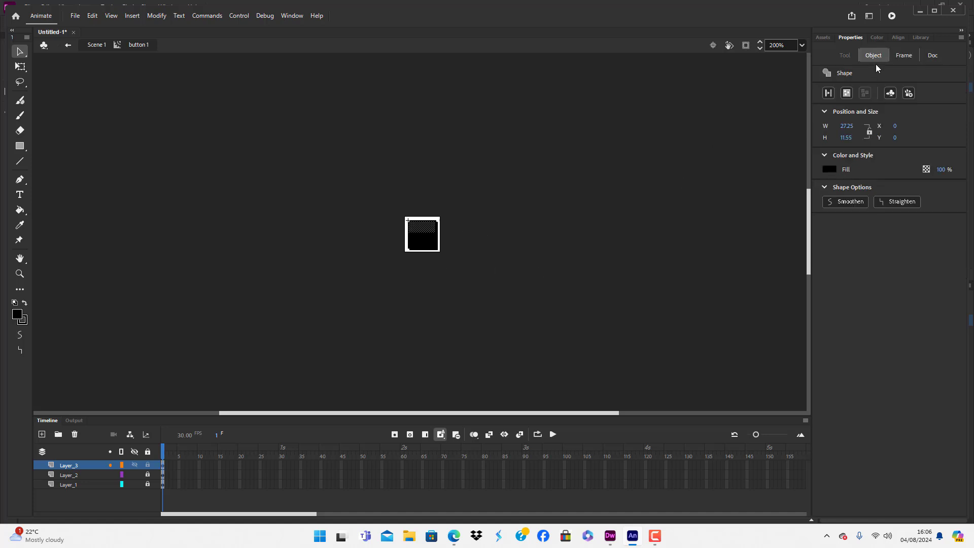
pyautogui.click(877, 37)
pyautogui.click(848, 56)
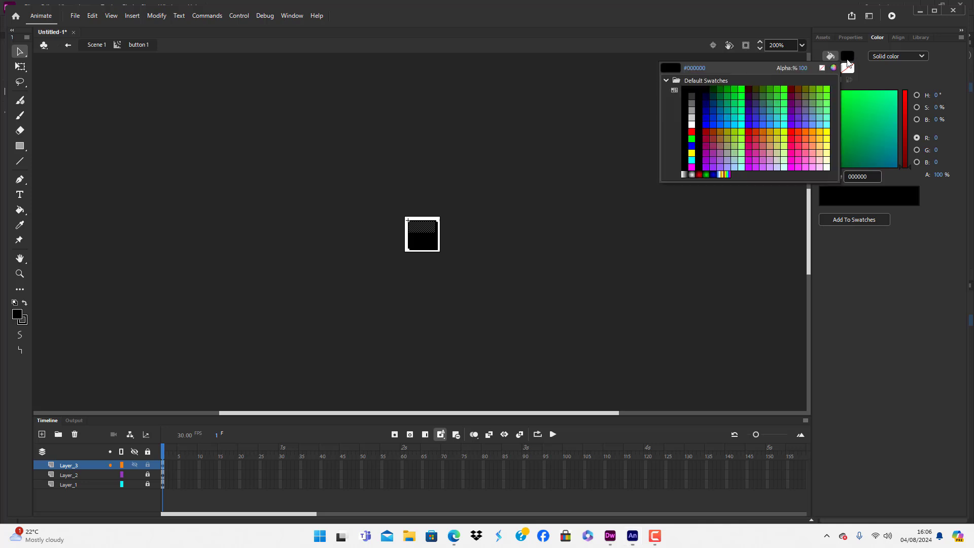
pyautogui.click(735, 117)
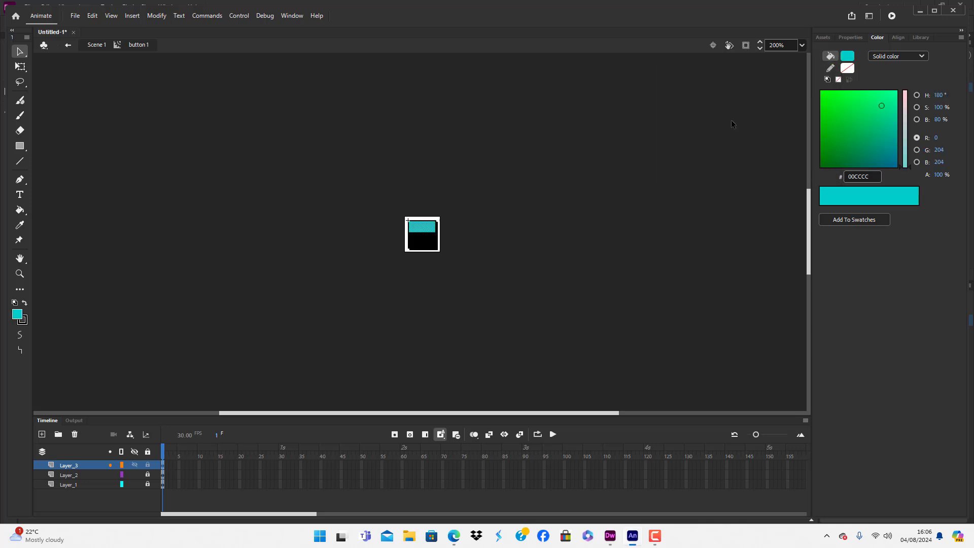
# Unlock all layers and change the Layer_2 square's fill to a linear gradient
pyautogui.click(70, 476)
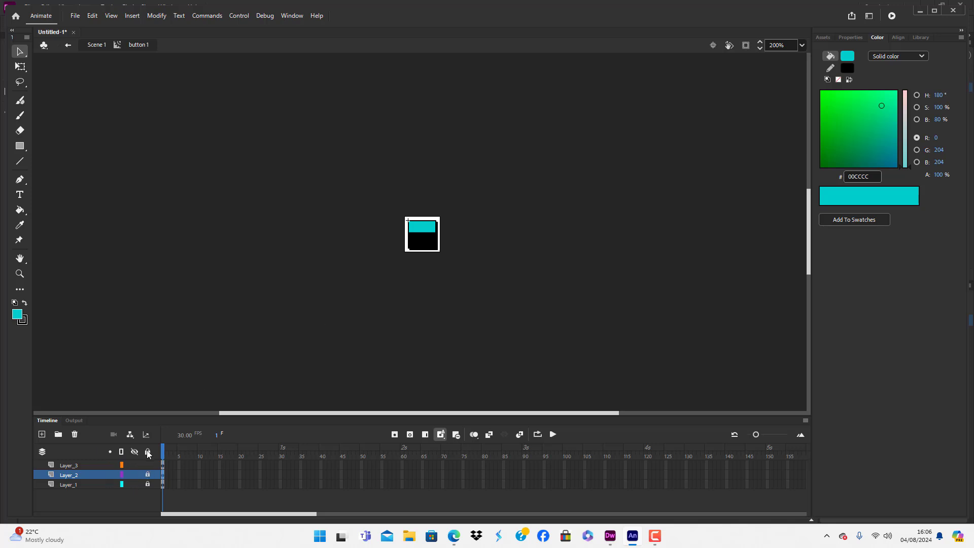
pyautogui.click(147, 453)
pyautogui.click(147, 452)
pyautogui.click(77, 476)
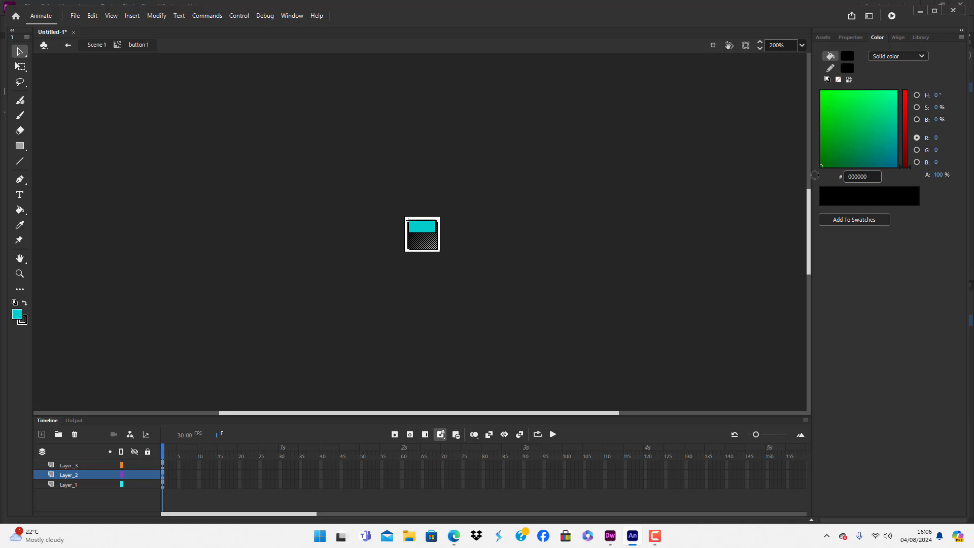
pyautogui.click(924, 53)
pyautogui.click(912, 94)
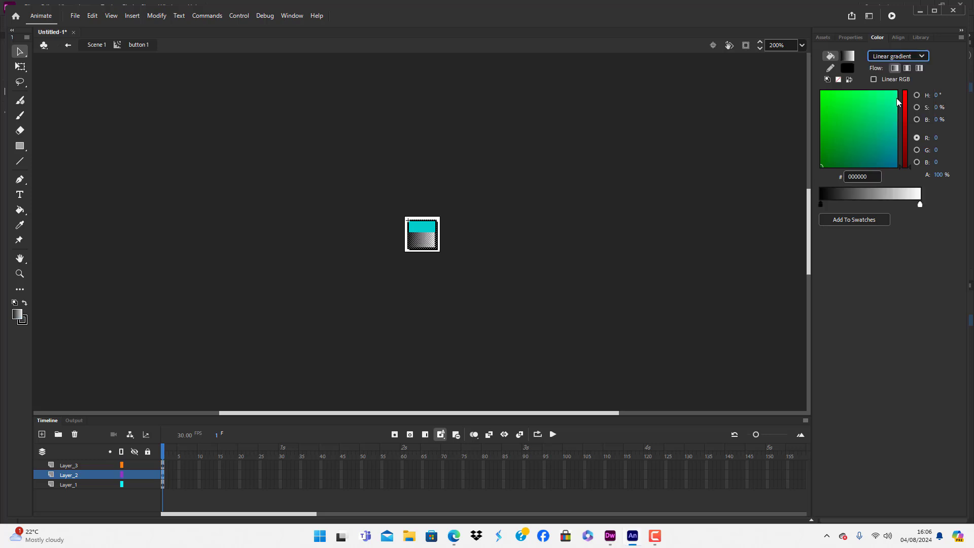
pyautogui.click(537, 282)
pyautogui.click(430, 242)
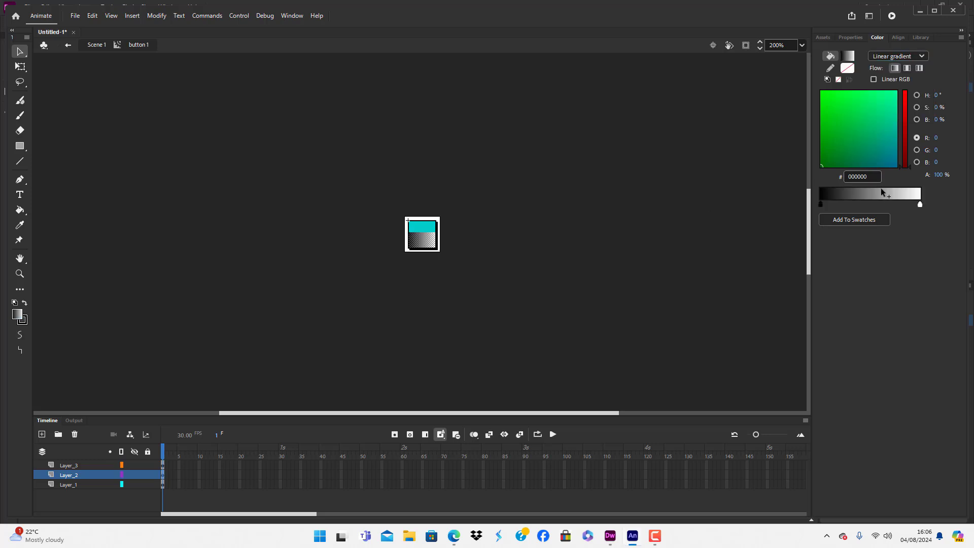
# Add a #0099CC stop at the middle of the Layer_2 gradient and recolor its white end stop to #006699
pyautogui.moveTo(841, 204); pyautogui.dragTo(871, 204)
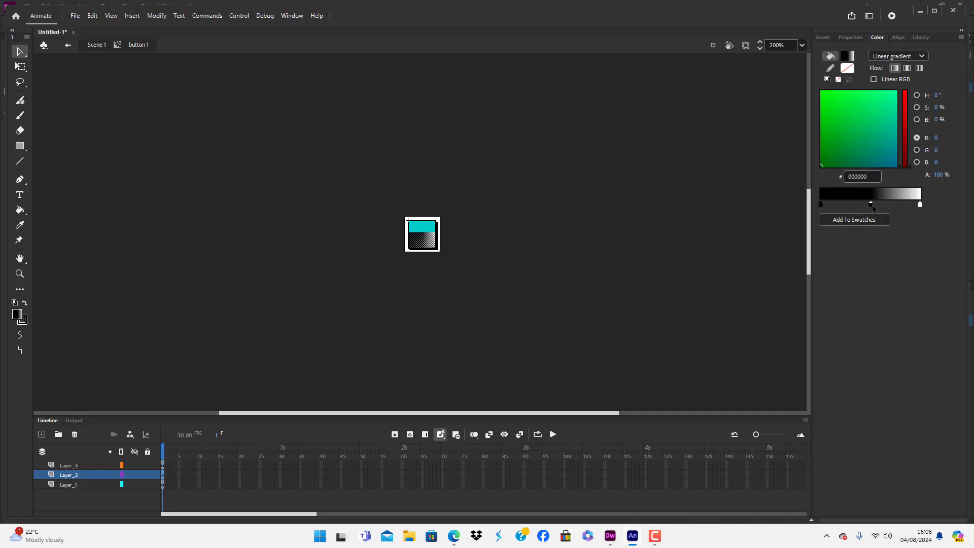
pyautogui.doubleClick(873, 205)
pyautogui.click(760, 261)
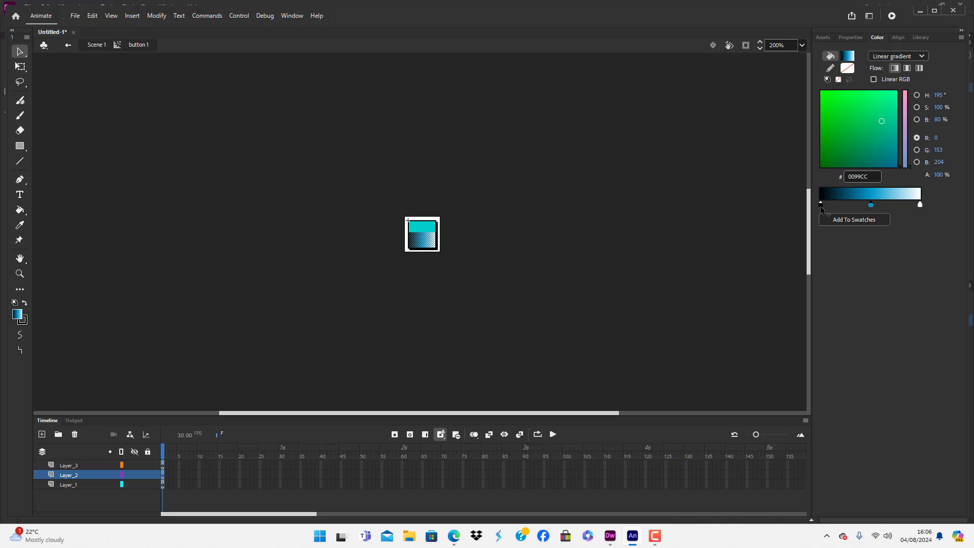
pyautogui.doubleClick(920, 204)
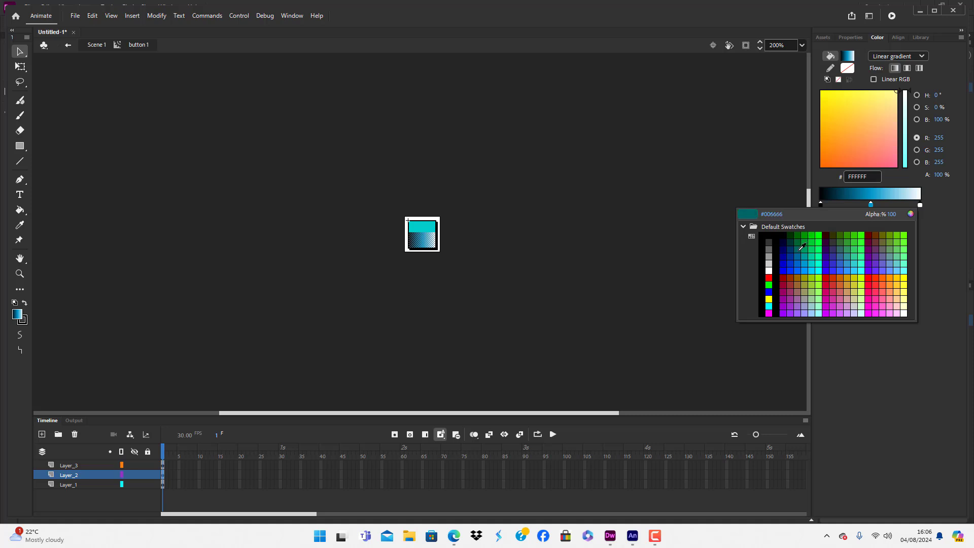
pyautogui.click(797, 258)
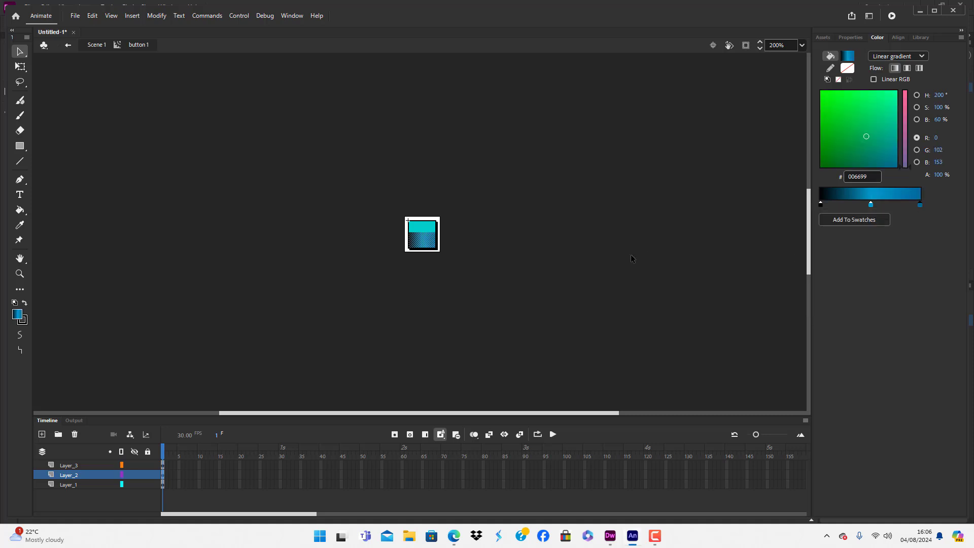
# Rotate the Layer_2 gradient with the Gradient Transform tool so that it runs vertically
pyautogui.press('f')
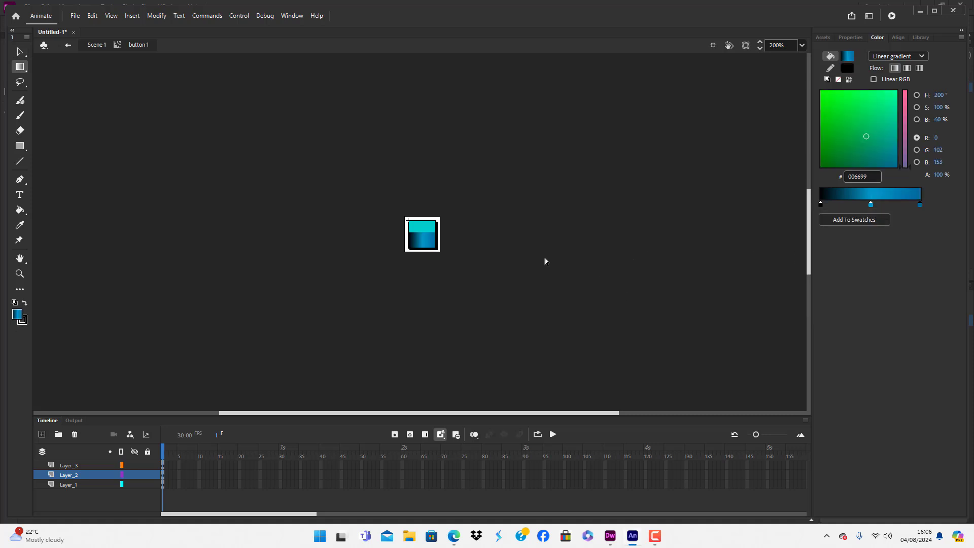
pyautogui.click(426, 241)
pyautogui.moveTo(437, 221)
pyautogui.mouseDown()
pyautogui.moveTo(446, 257)
pyautogui.moveTo(429, 250)
pyautogui.moveTo(423, 267)
pyautogui.mouseUp()
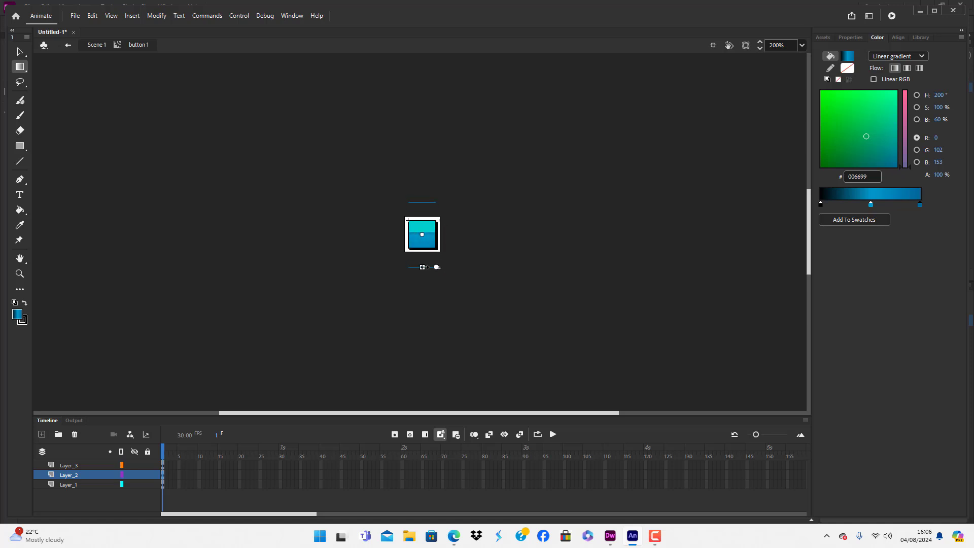
pyautogui.click(443, 274)
# Delete the black outlines on Layer_2 and Layer_3 and reduce how far the black Layer_1 square shows behind them
pyautogui.doubleClick(438, 249)
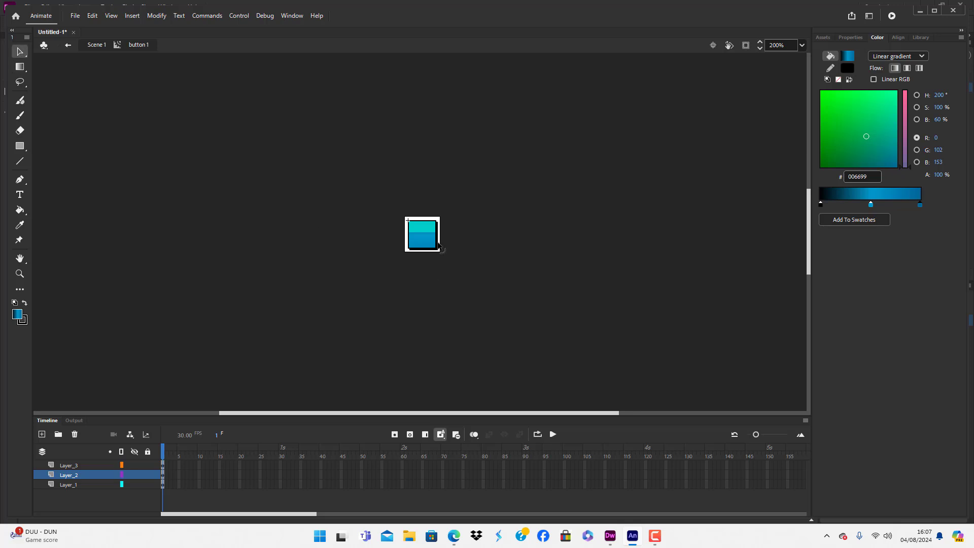
pyautogui.click(501, 272)
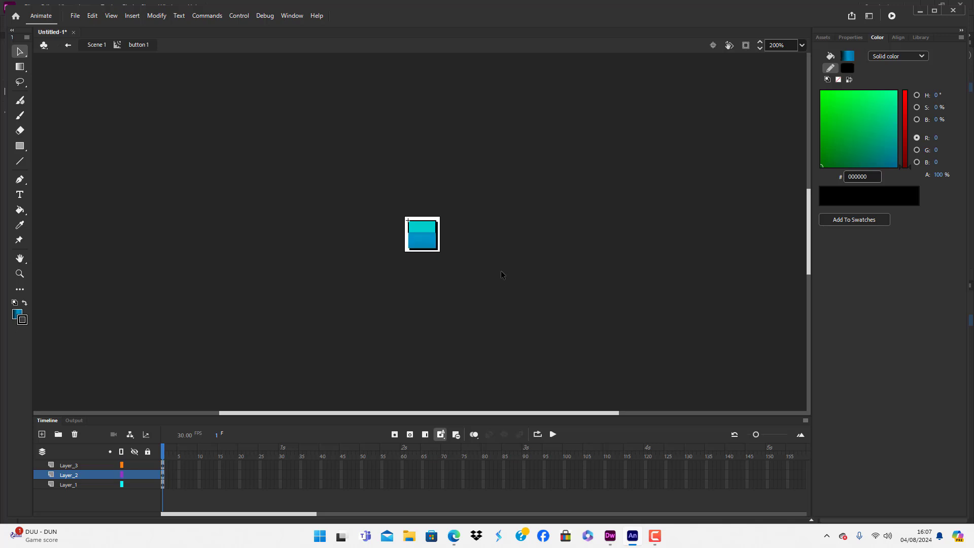
pyautogui.click(409, 232)
pyautogui.press('Delete')
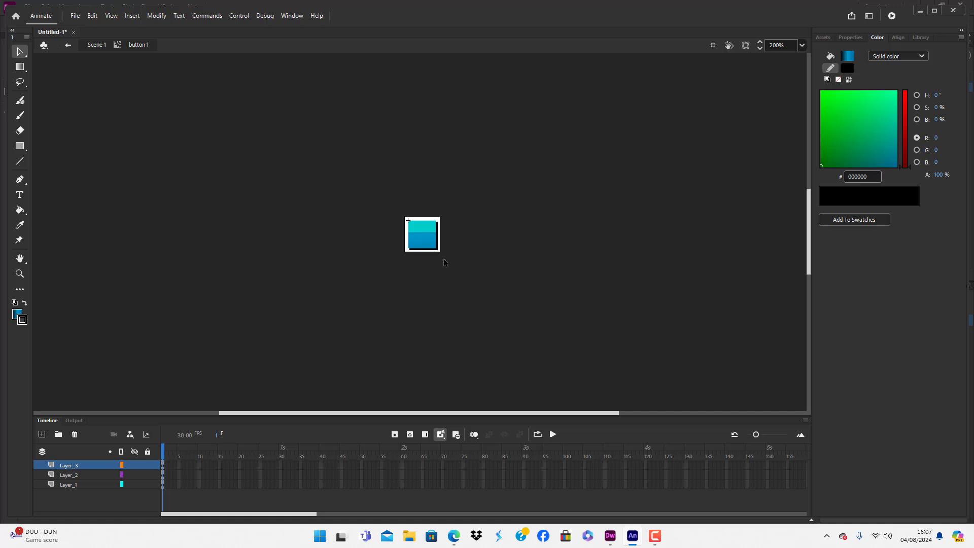
pyautogui.click(71, 485)
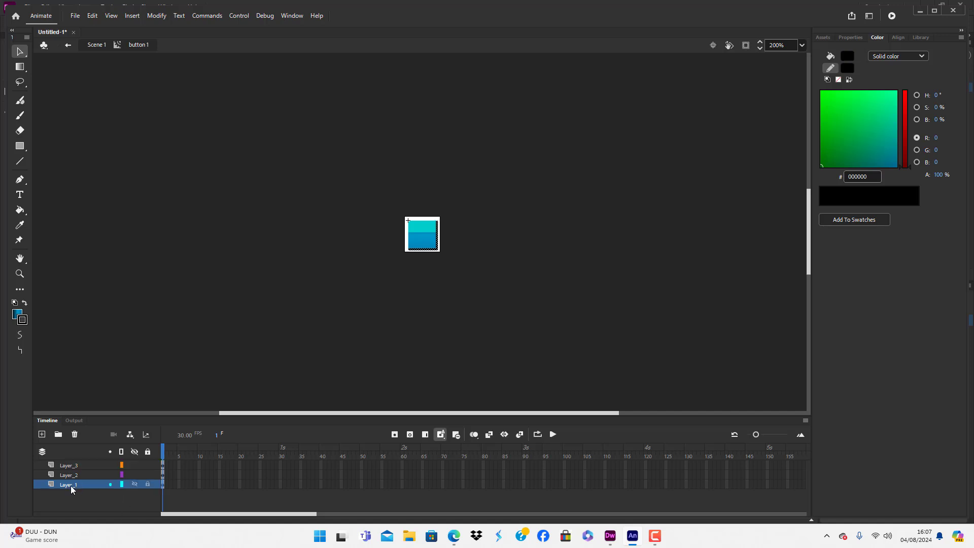
pyautogui.click(408, 368)
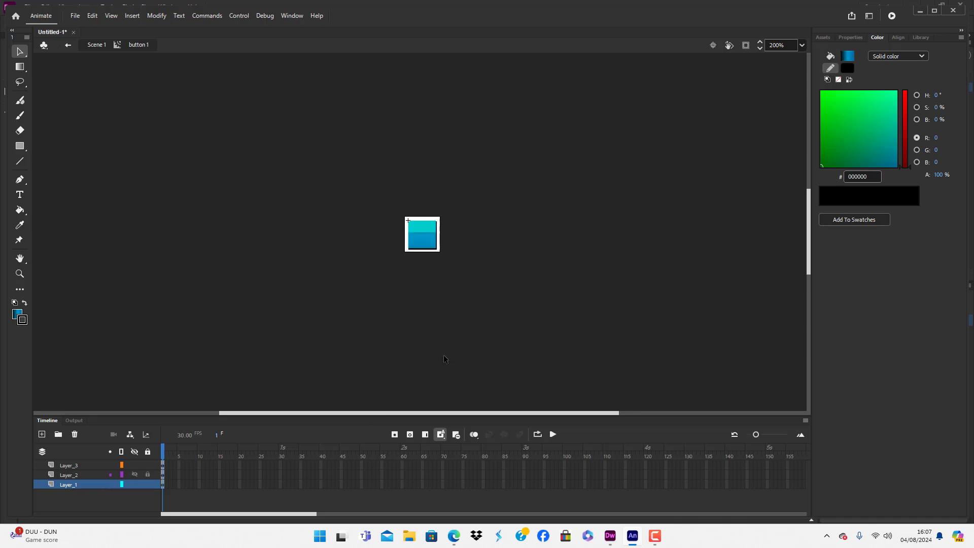
# Compress the vertical gradient on the Layer_2 square to strengthen its dark-to-blue transition
pyautogui.click(418, 237)
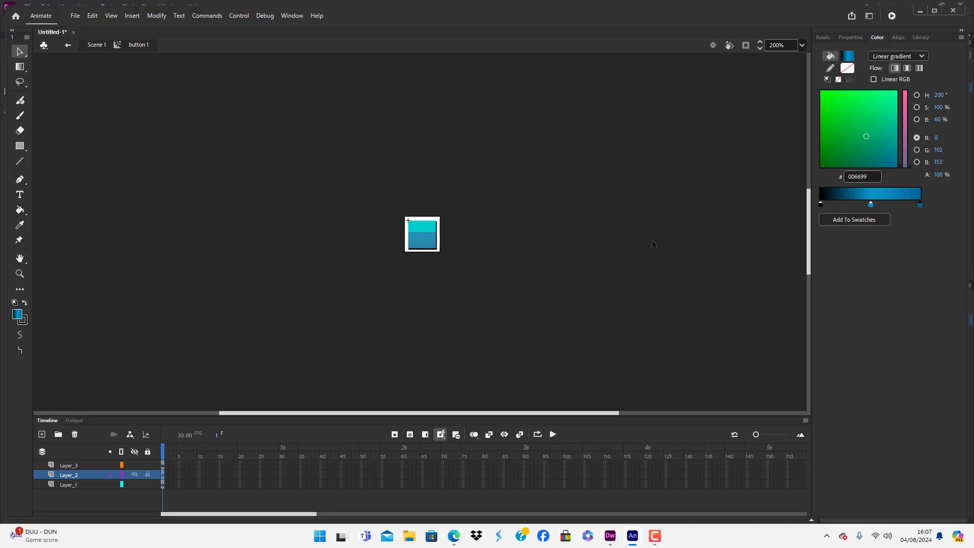
pyautogui.press('f')
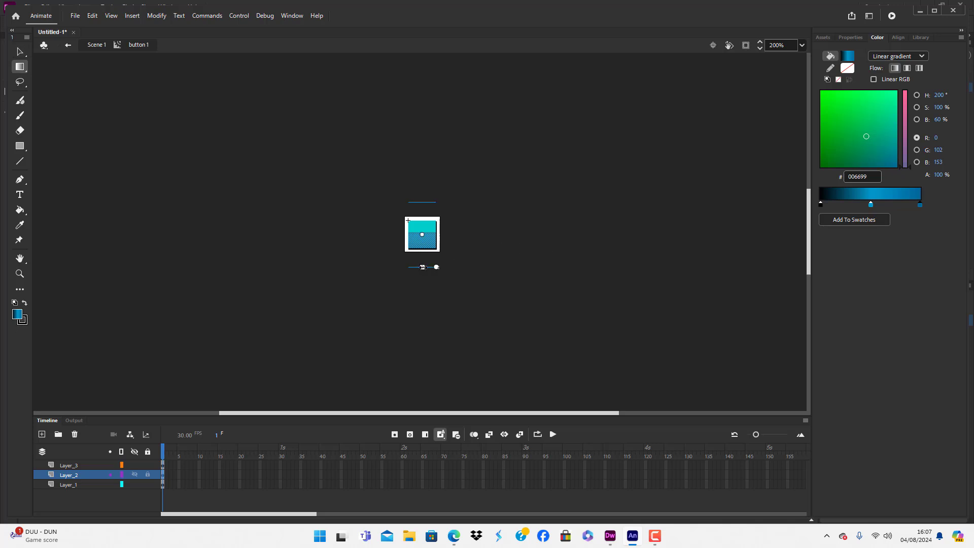
pyautogui.moveTo(422, 267); pyautogui.dragTo(421, 243)
pyautogui.click(434, 310)
pyautogui.click(20, 51)
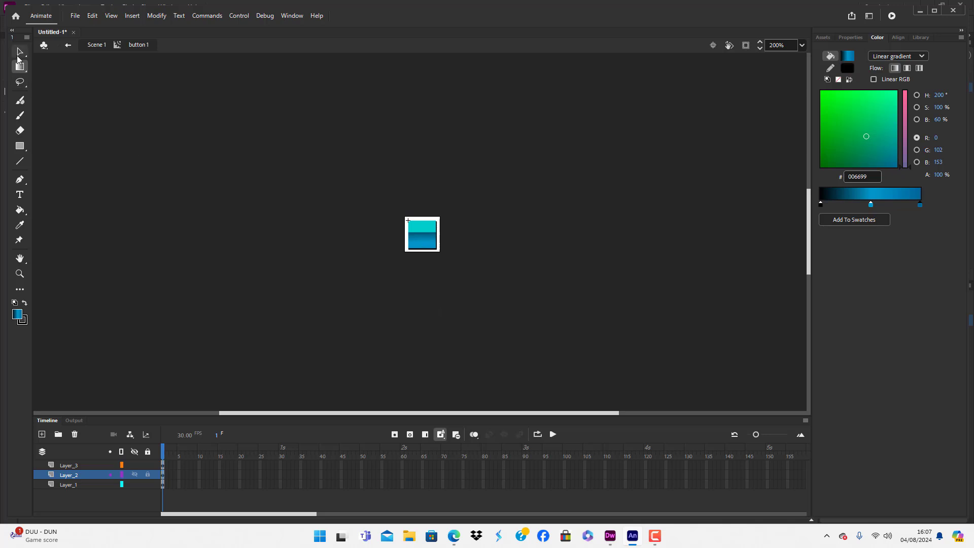
# Convert the cyan upper strip on Layer_3 to a movie clip symbol named "lighting button"
pyautogui.click(425, 230)
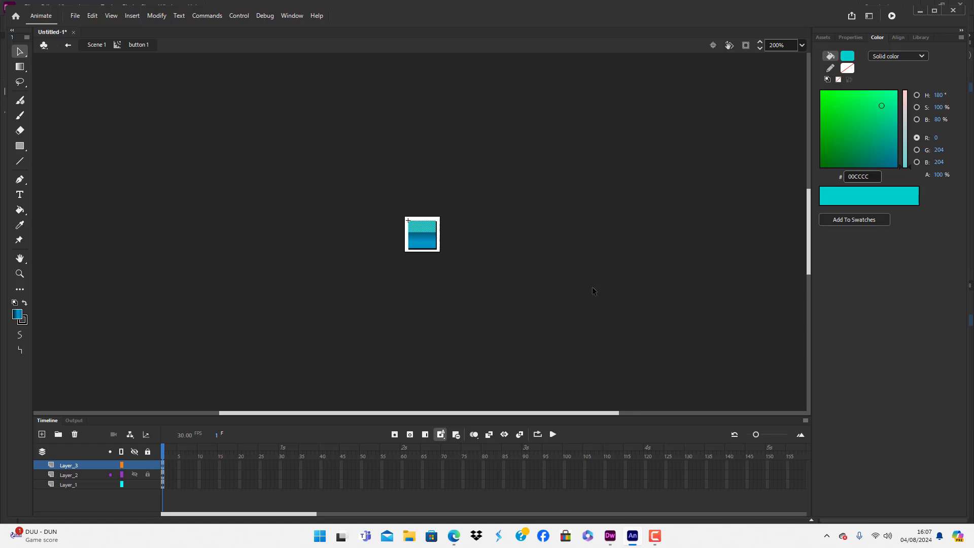
pyautogui.press('F8')
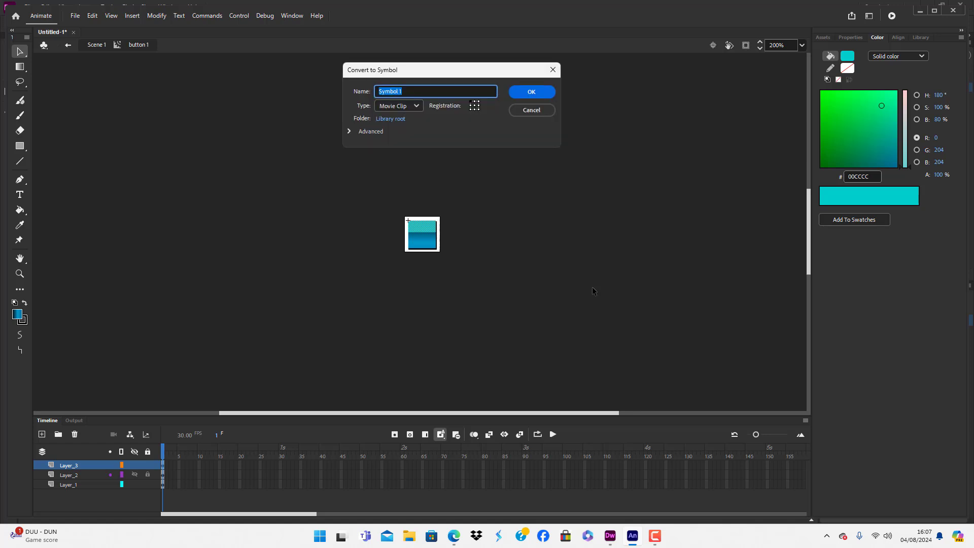
pyautogui.press('BackSpace')
pyautogui.write('lighting button')
pyautogui.press('Return')
# Set the fill's alpha to 65% inside the lighting button symbol and return to Scene 1
pyautogui.doubleClick(424, 233)
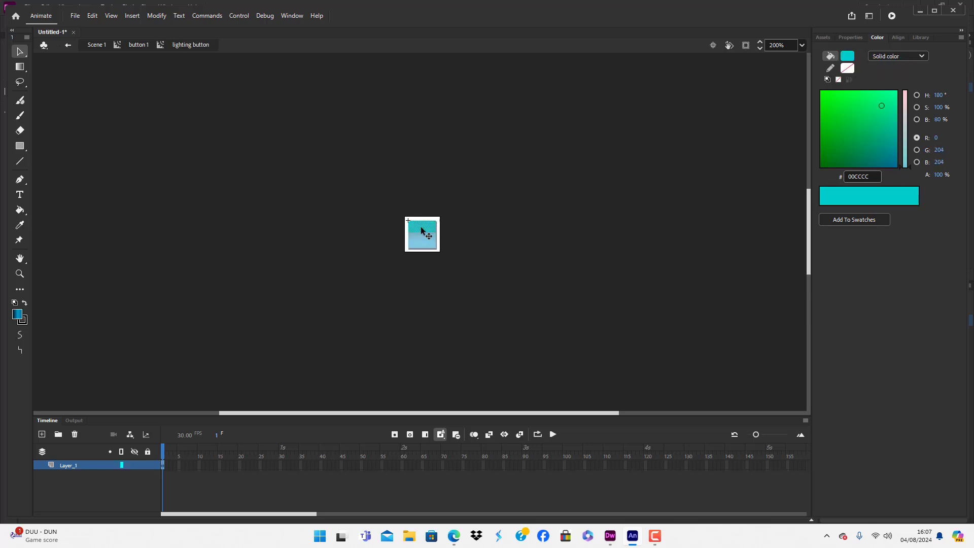
pyautogui.click(942, 175)
pyautogui.press('BackSpace')
pyautogui.write('65')
pyautogui.press('Return')
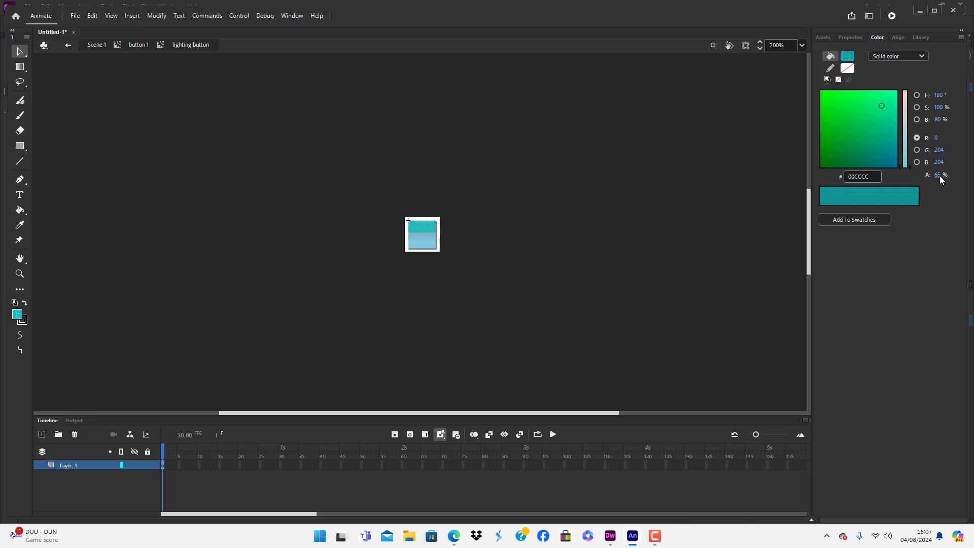
pyautogui.doubleClick(517, 271)
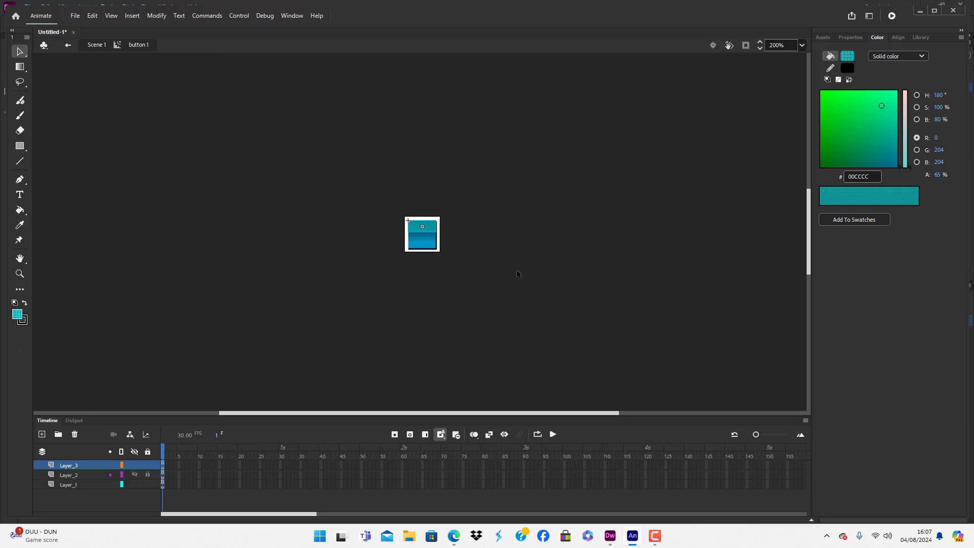
pyautogui.click(517, 271)
pyautogui.doubleClick(476, 297)
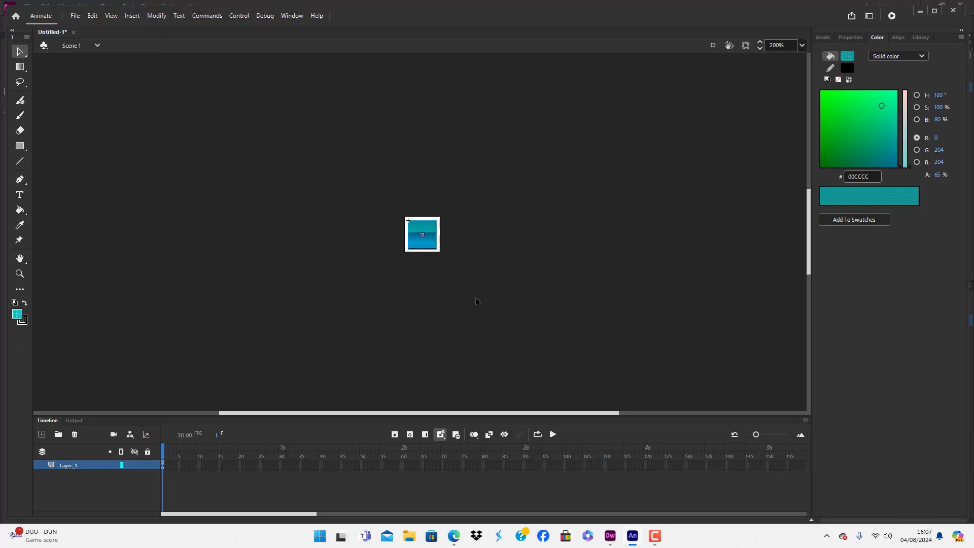
# Scale the button instance up with Free Transform until it fills the white stage
pyautogui.press('q')
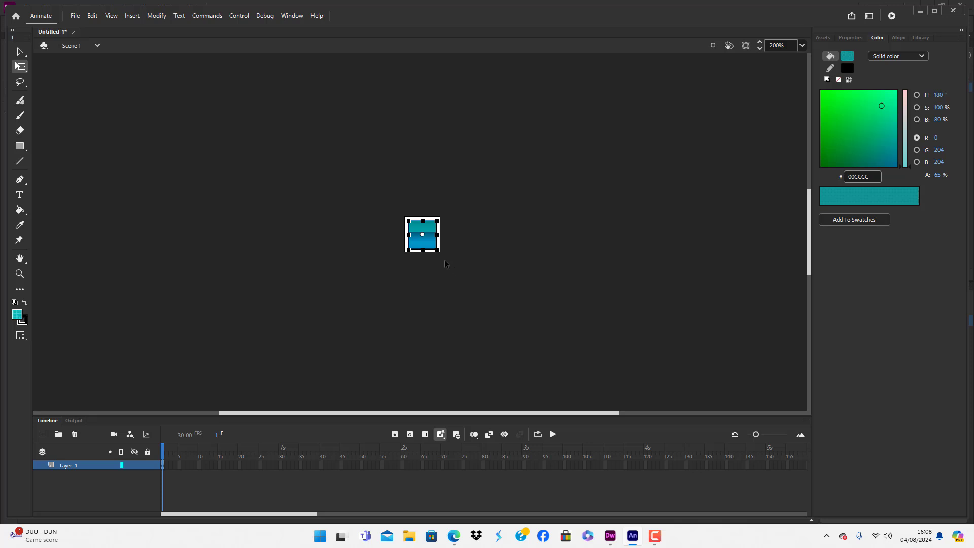
pyautogui.moveTo(438, 249); pyautogui.dragTo(444, 257)
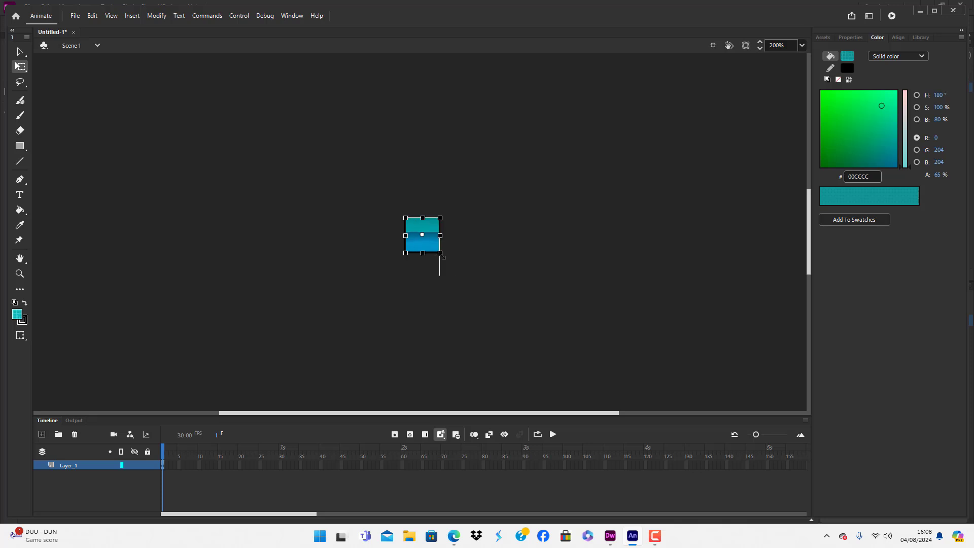
pyautogui.click(461, 306)
pyautogui.click(431, 236)
pyautogui.moveTo(441, 254); pyautogui.dragTo(439, 251)
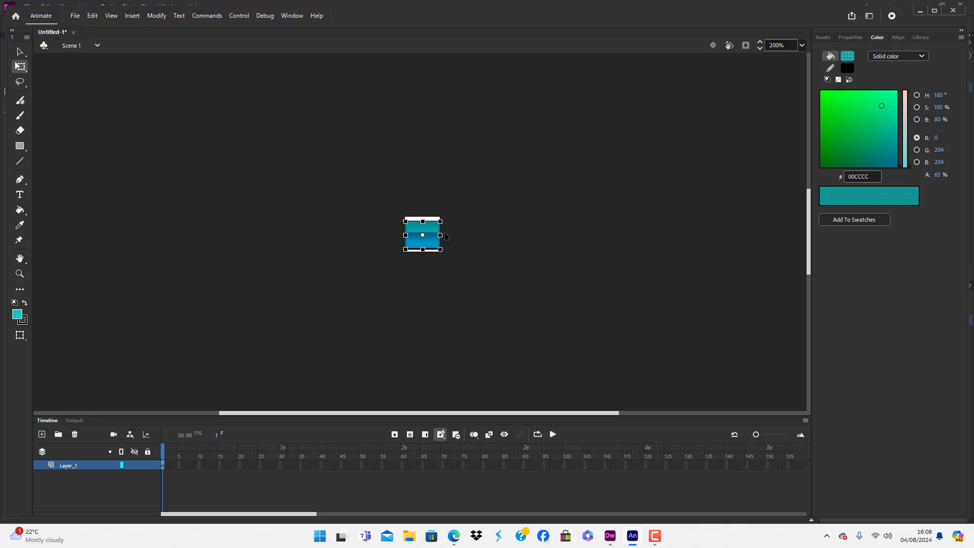
pyautogui.click(482, 258)
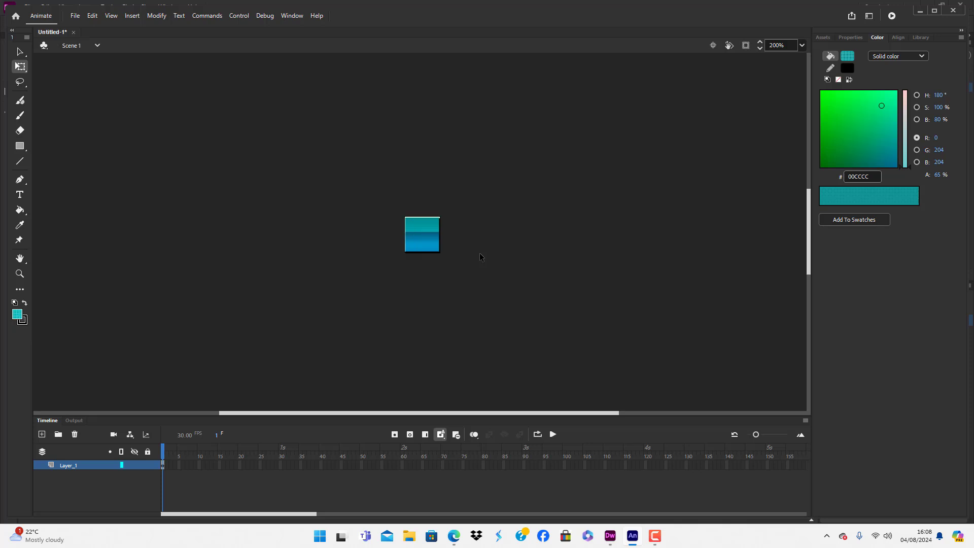
# Undo the Free Transform enlargement of the button instance and deselect it
pyautogui.hotkey('ctrl', 'a')
pyautogui.hotkey('ctrl', 'z')
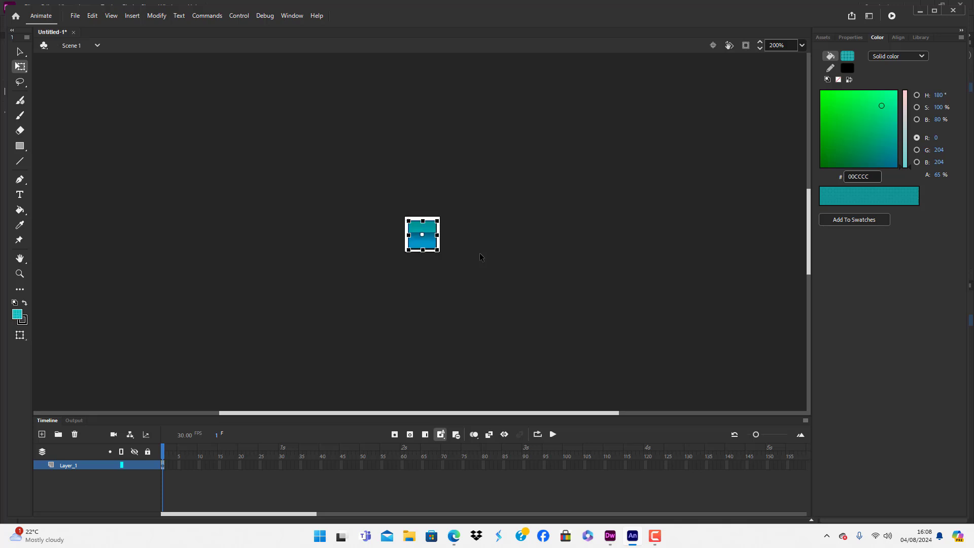
pyautogui.click(481, 257)
# Open the button1 symbol for editing and add a new layer directly above Layer_2
pyautogui.doubleClick(427, 237)
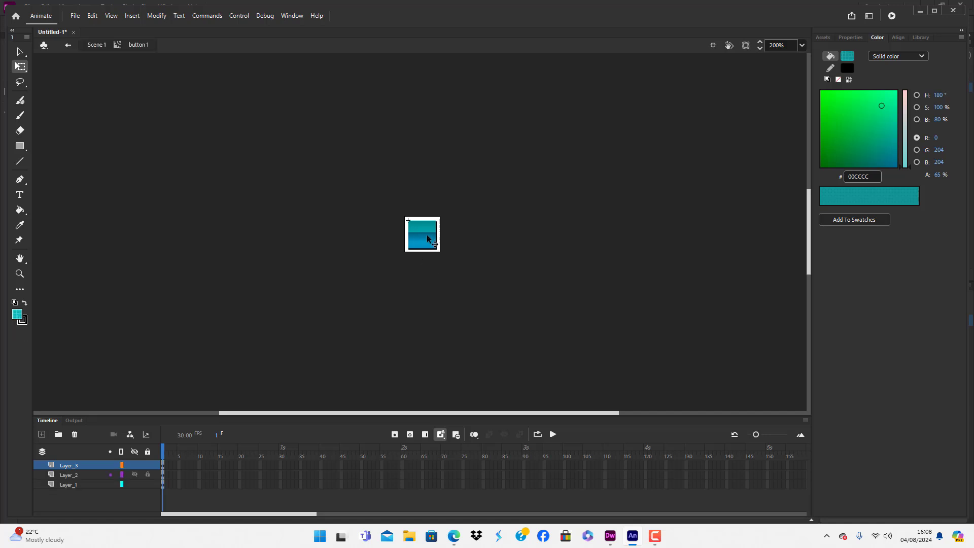
pyautogui.doubleClick(428, 235)
pyautogui.doubleClick(410, 260)
pyautogui.click(428, 236)
pyautogui.click(467, 279)
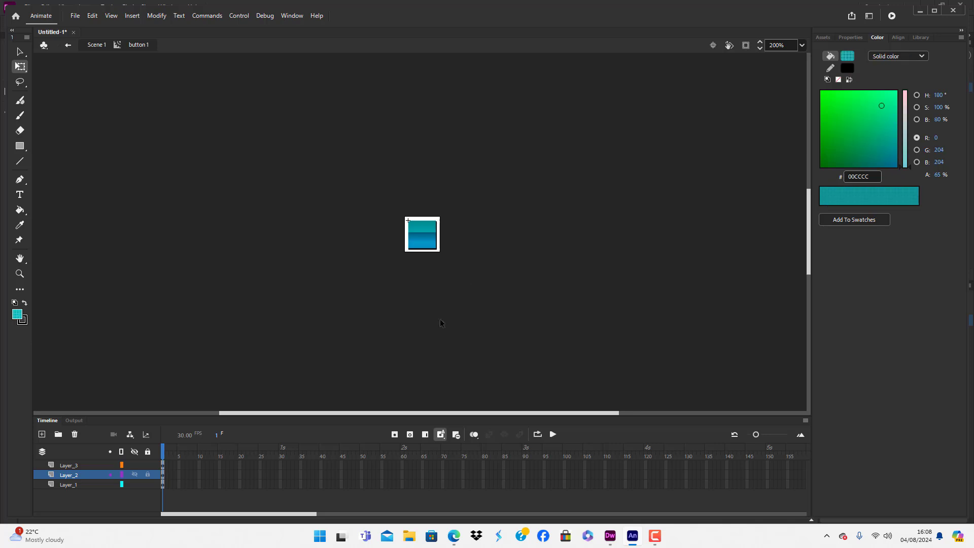
pyautogui.click(42, 436)
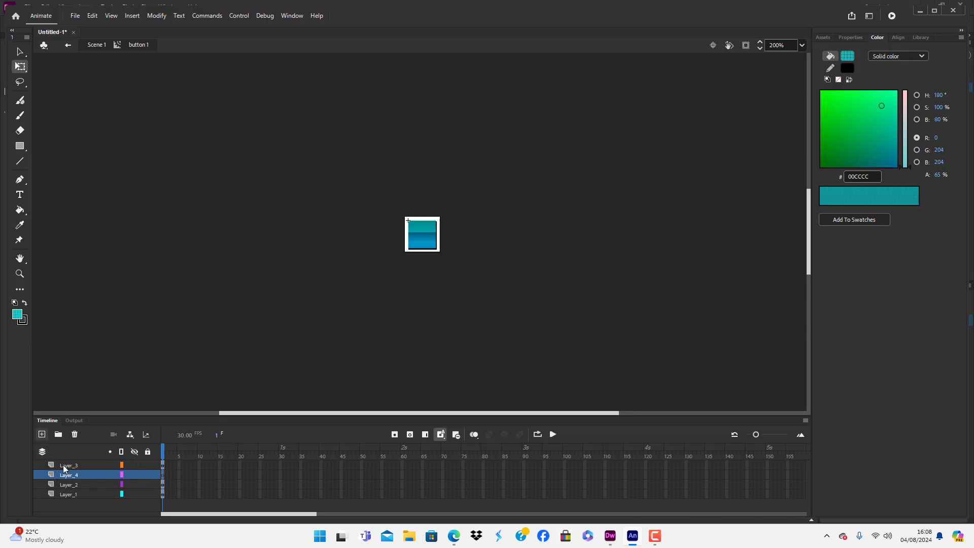
# Draw a small rectangle in the button's lower-right corner on Layer_4 and reshape it into a triangle
pyautogui.click(21, 145)
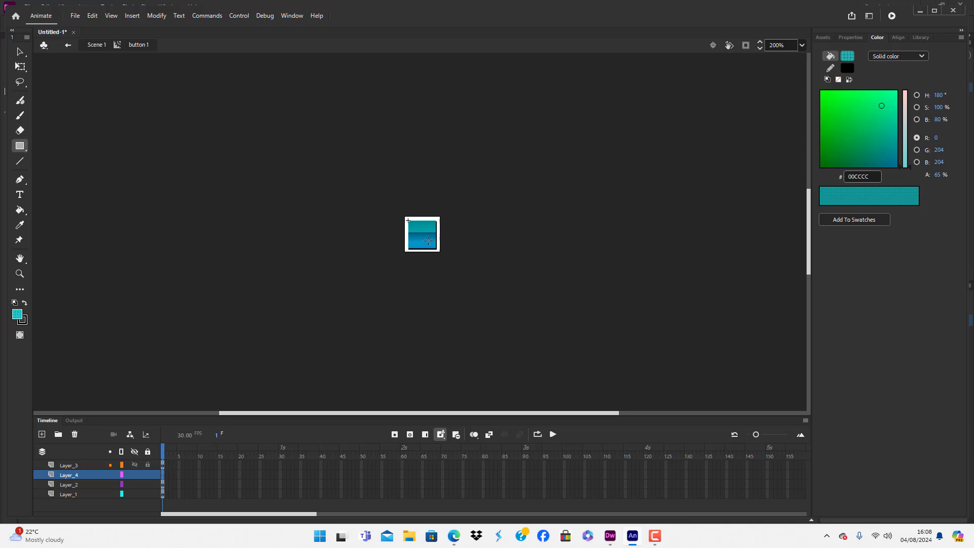
pyautogui.moveTo(428, 241); pyautogui.dragTo(436, 248)
pyautogui.click(23, 55)
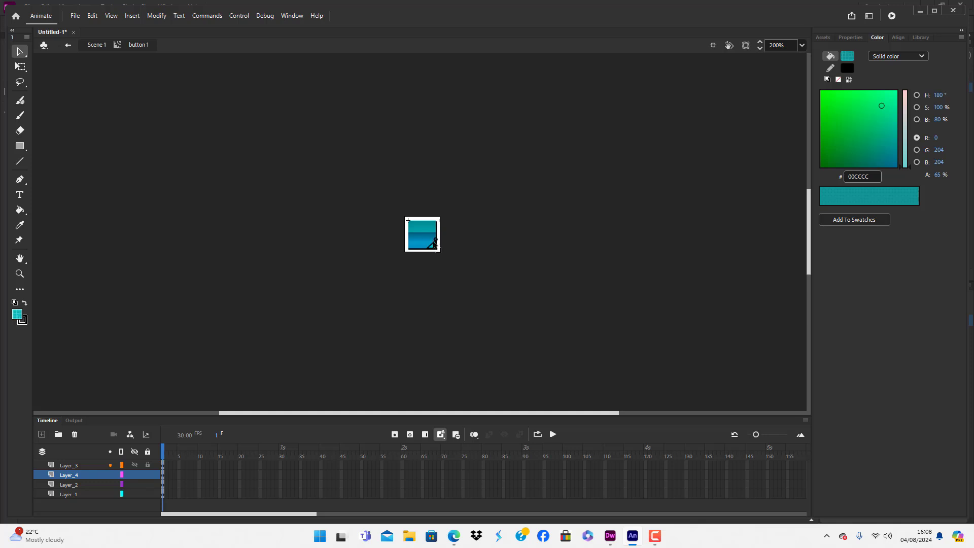
pyautogui.click(436, 248)
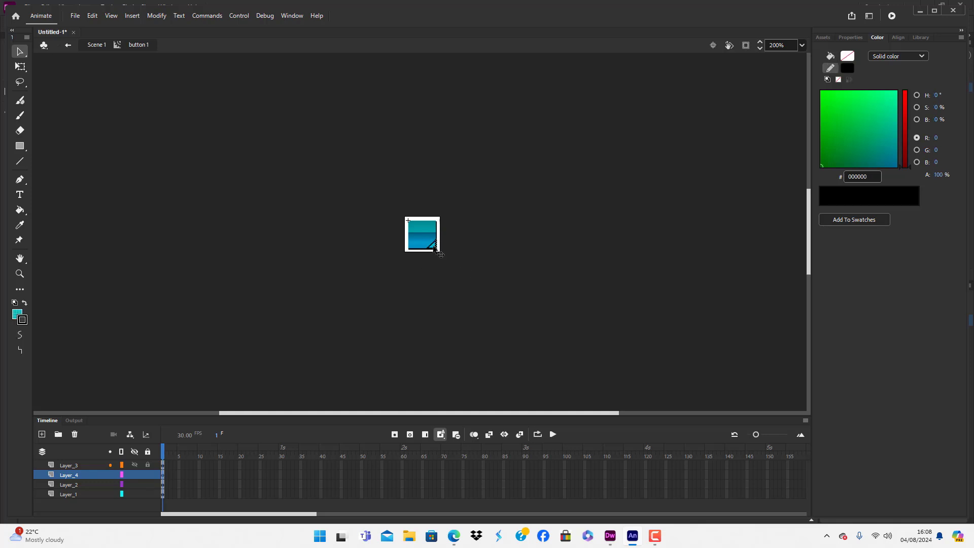
# Change the corner triangle's fill to white (FFFFFF) and return to Scene 1
pyautogui.click(847, 56)
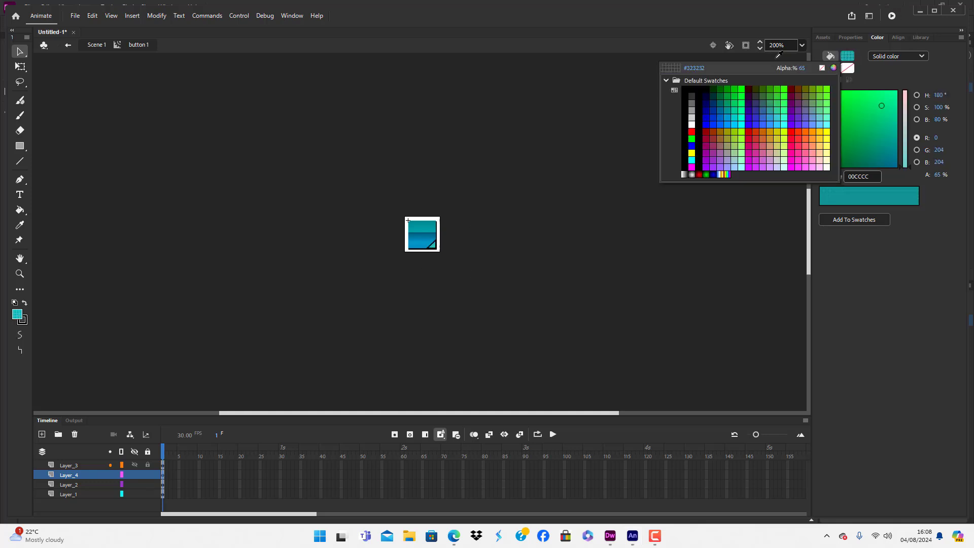
pyautogui.click(691, 124)
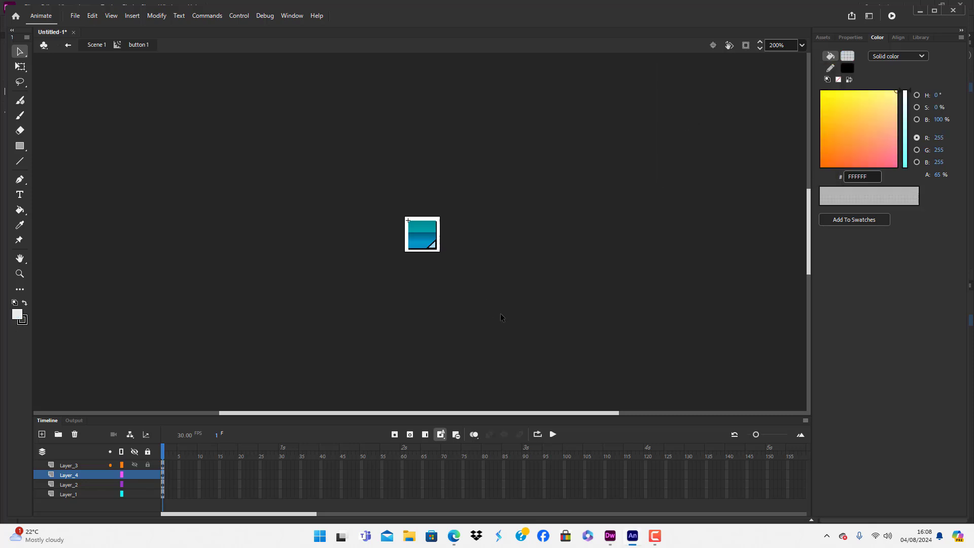
pyautogui.doubleClick(501, 317)
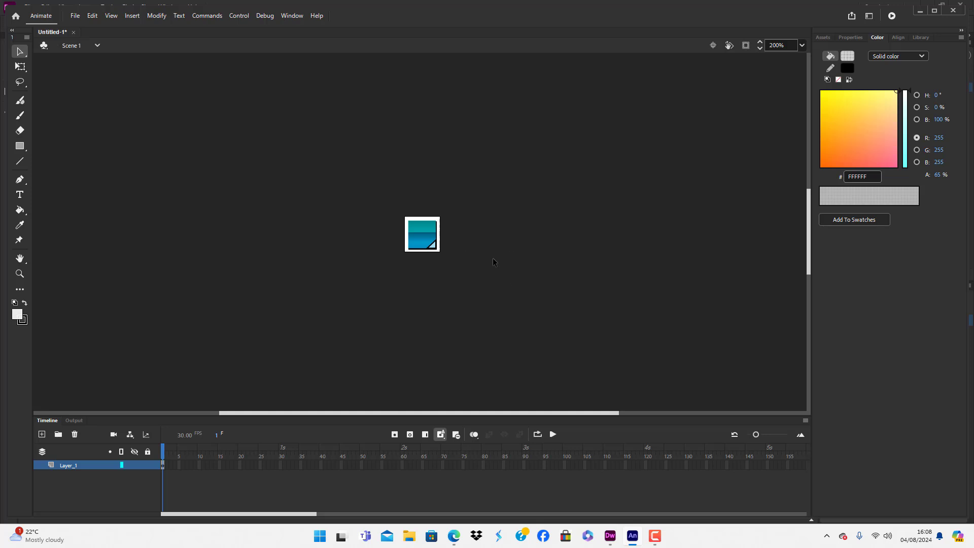
# Start saving the document under a new name and browse to the "animate save files _ export" folder
pyautogui.click(77, 16)
pyautogui.click(105, 116)
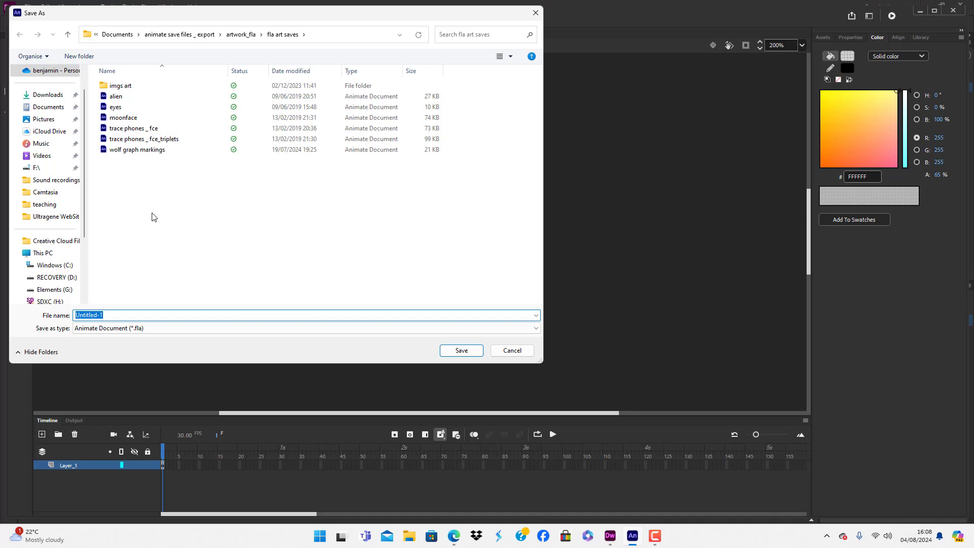
pyautogui.click(173, 37)
pyautogui.scroll(-5, 172, 265)
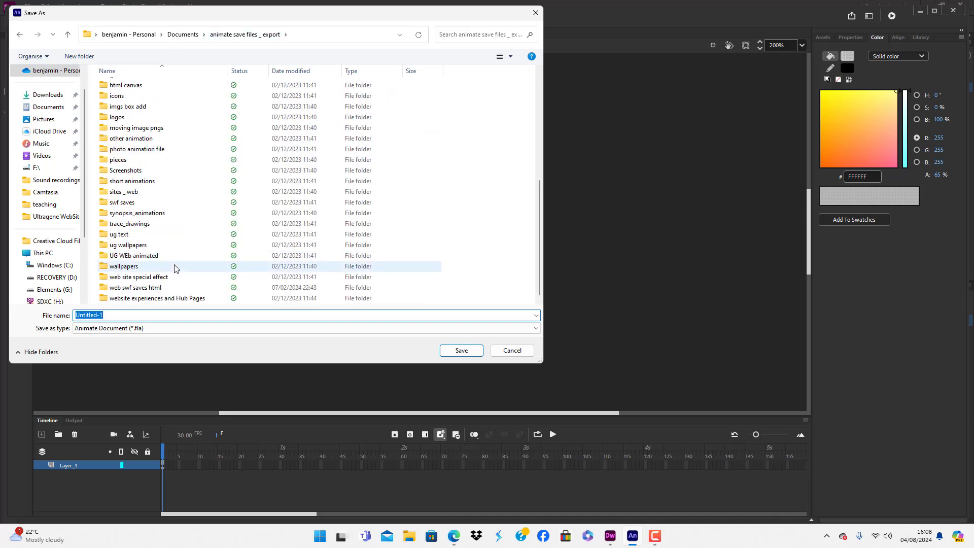
# Create a new folder named "multimedia webdersign elements" inside "animate save files _ export"
pyautogui.rightClick(406, 208)
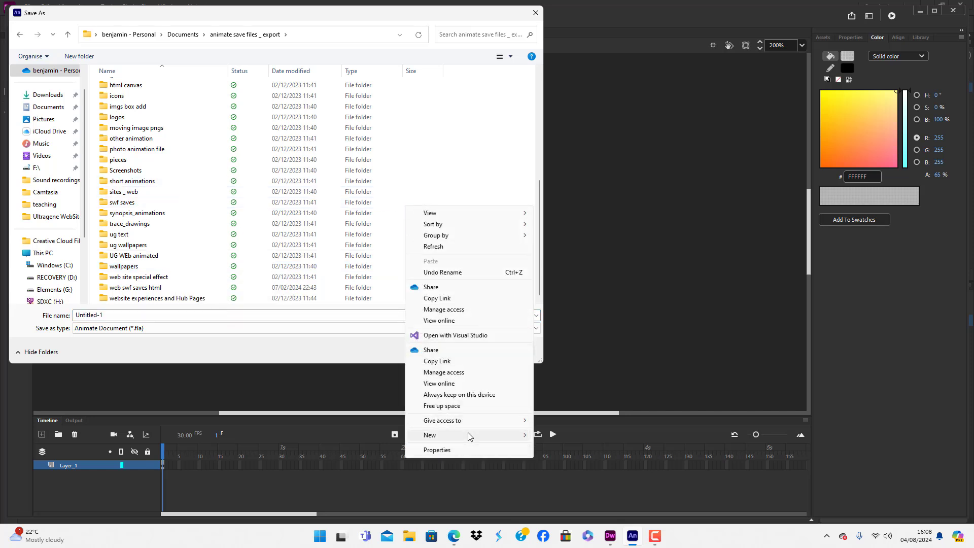
pyautogui.moveTo(472, 436)
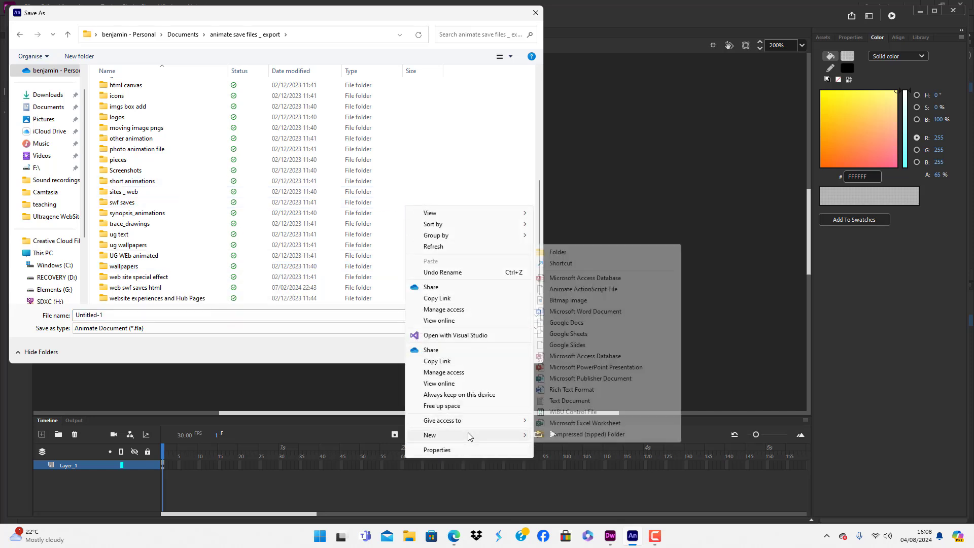
pyautogui.click(558, 253)
pyautogui.press('BackSpace')
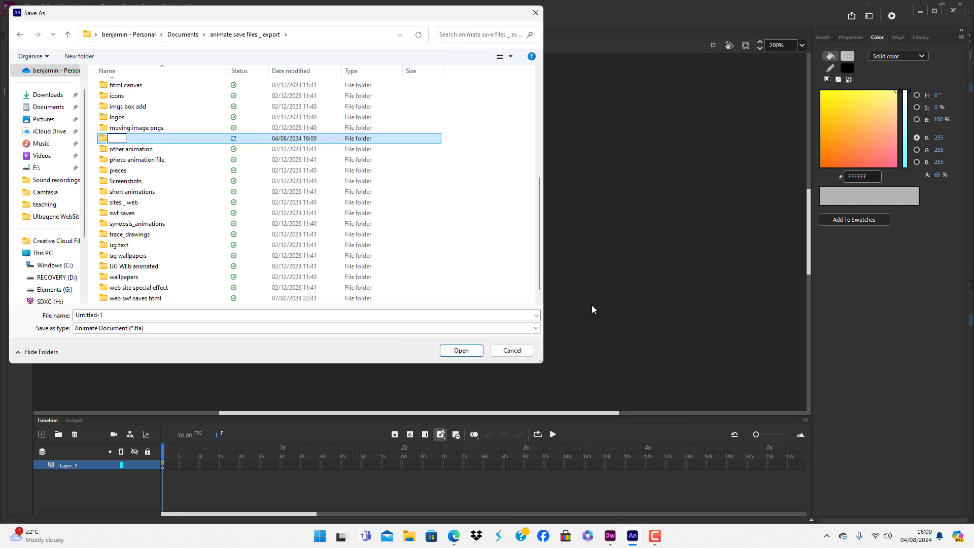
pyautogui.write('multimedia webdersign')
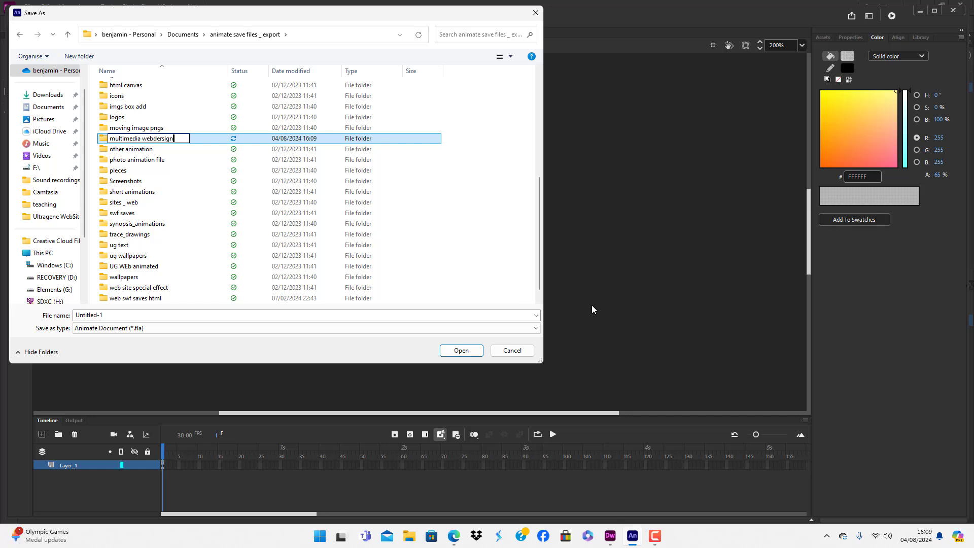
pyautogui.write(' elemn')
pyautogui.press('BackSpace')
pyautogui.write('ents')
pyautogui.press('Return')
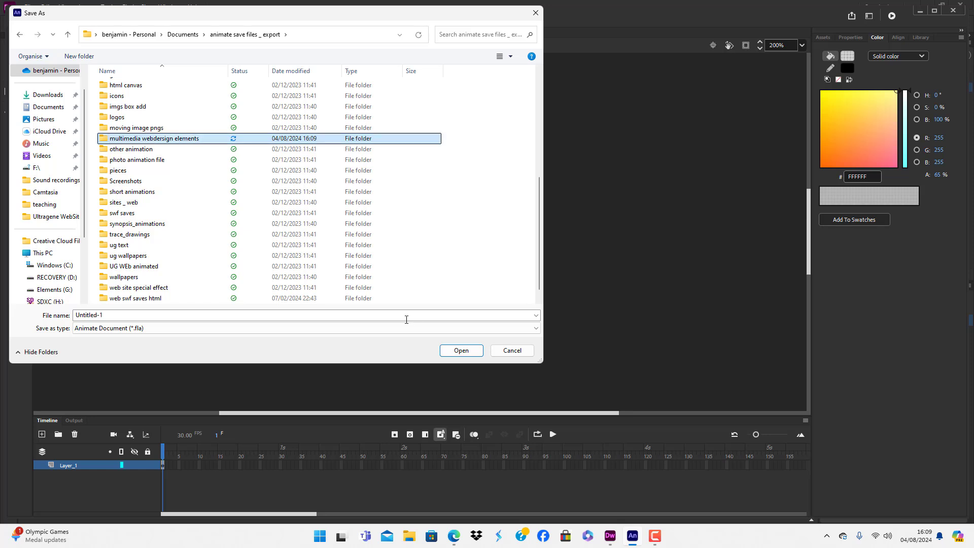
# Correct the new folder's name to "multimedia webdesign elements" and open it
pyautogui.click(162, 140)
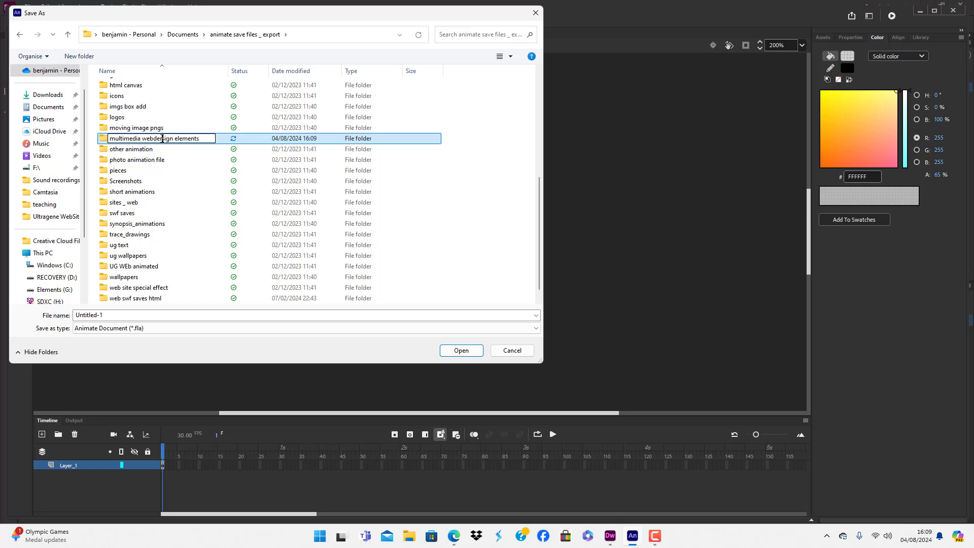
pyautogui.press('BackSpace')
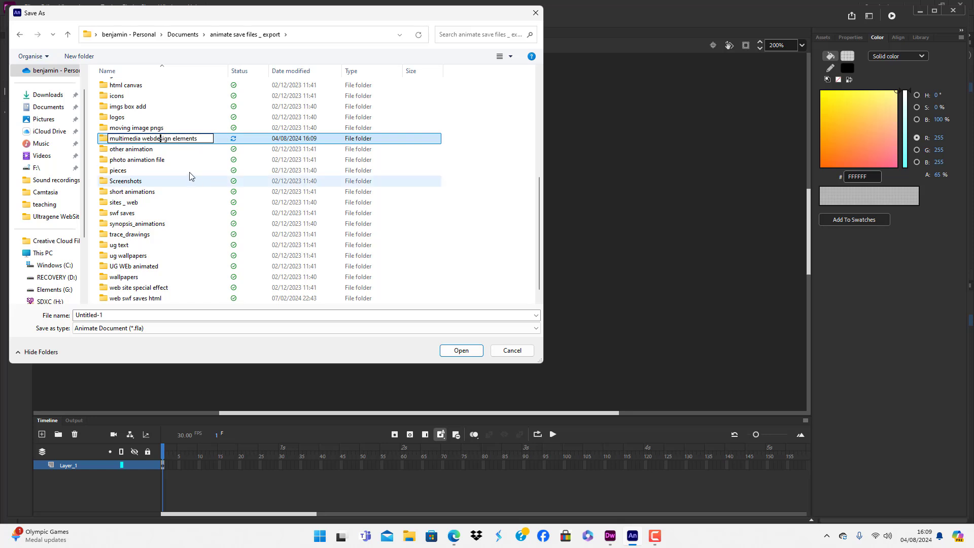
pyautogui.click(206, 112)
pyautogui.doubleClick(184, 138)
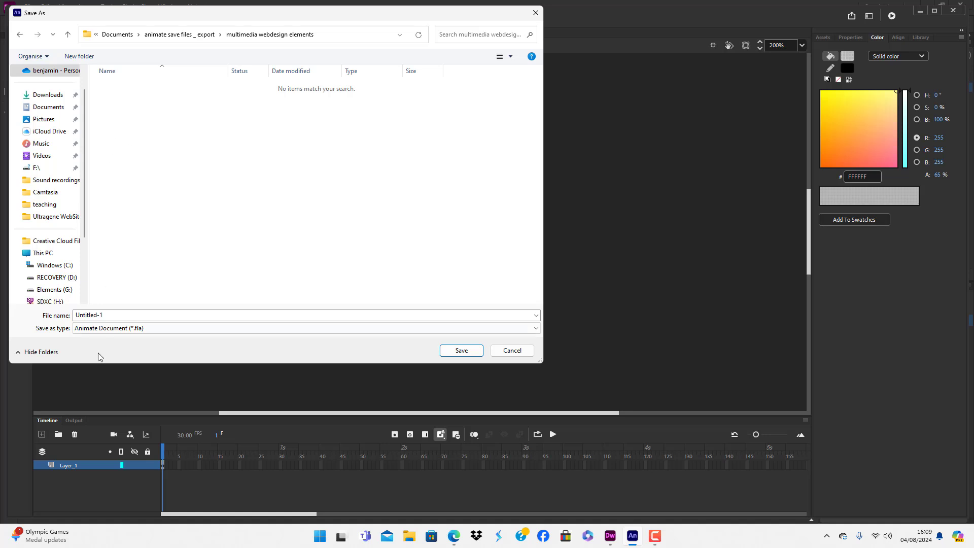
# Create a subfolder named "web design 1 imgs save files" and open it
pyautogui.rightClick(158, 94)
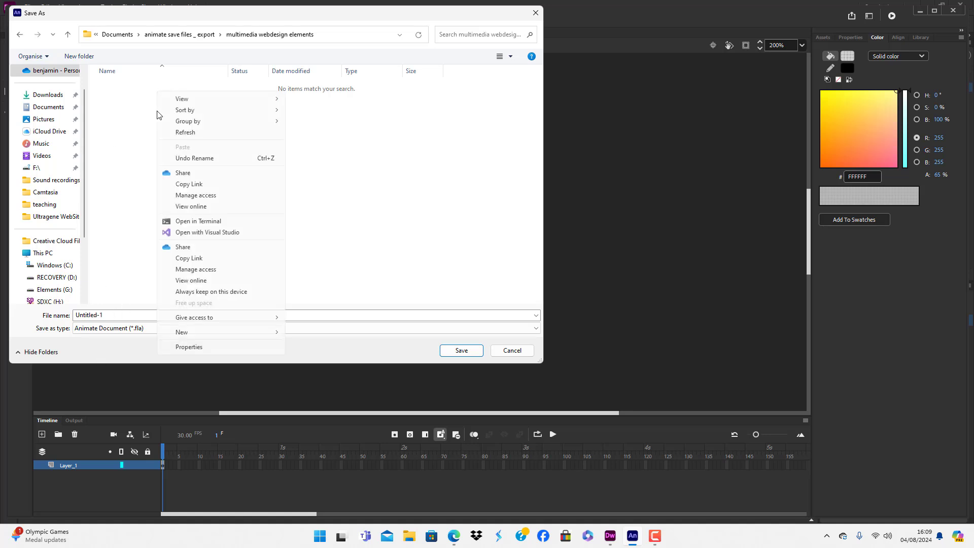
pyautogui.moveTo(227, 339)
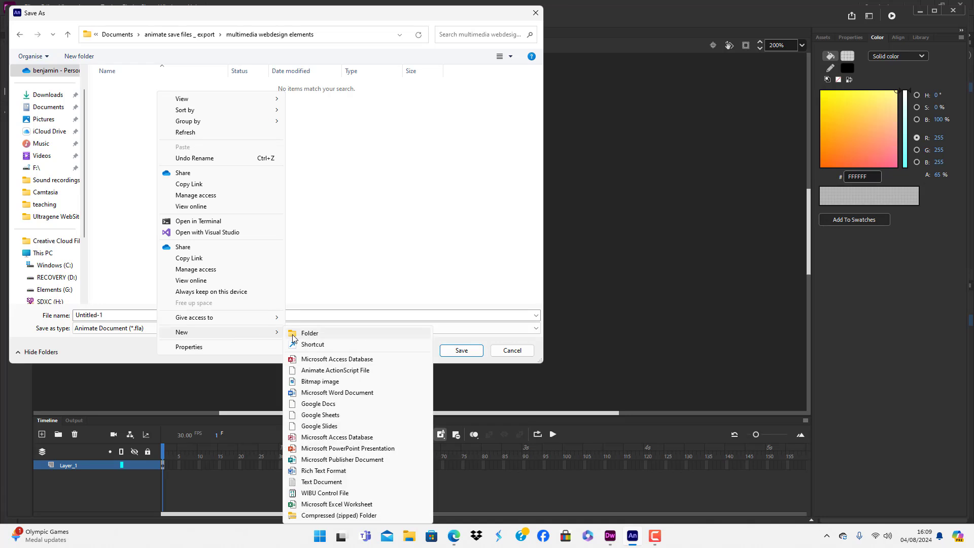
pyautogui.click(309, 333)
pyautogui.press('BackSpace')
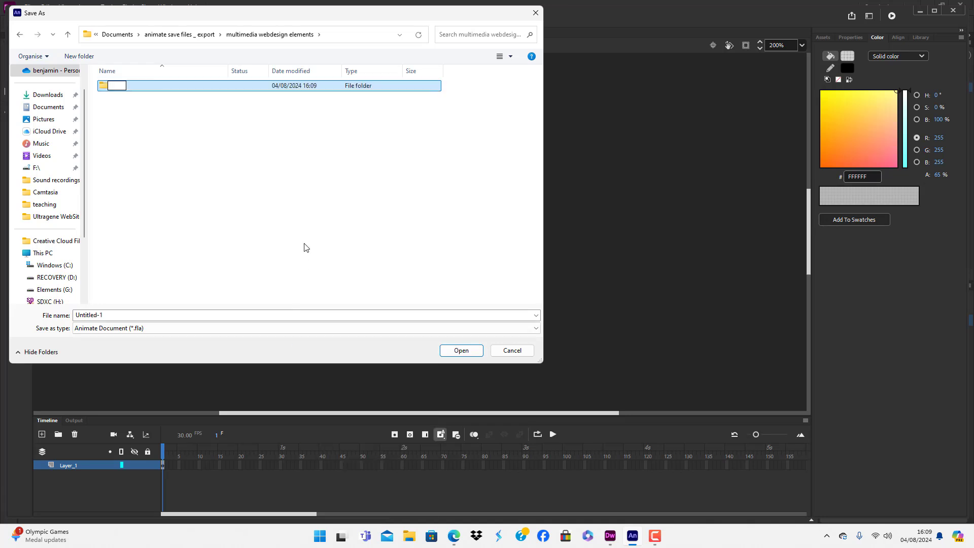
pyautogui.write('web design 1 img')
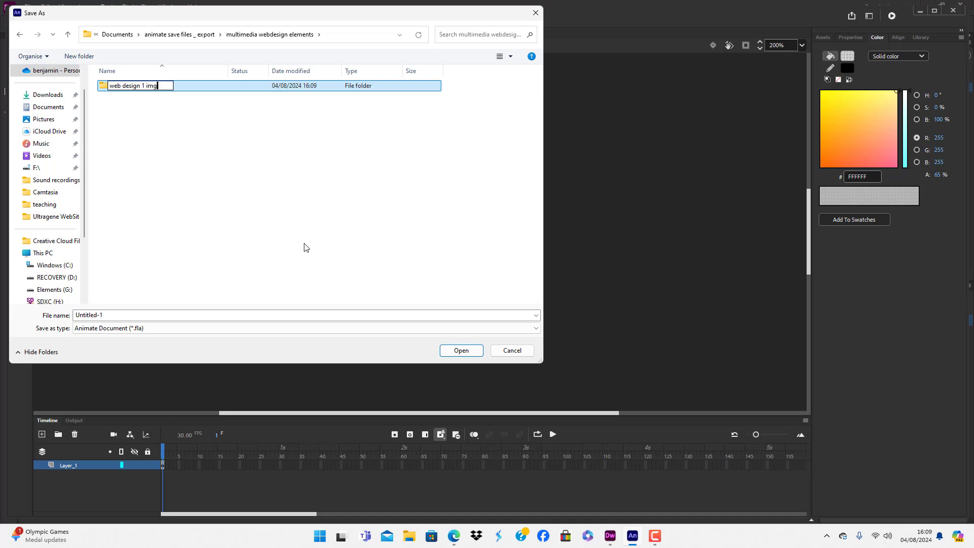
pyautogui.write('s save files')
pyautogui.press('Return')
pyautogui.click(131, 113)
pyautogui.click(146, 87)
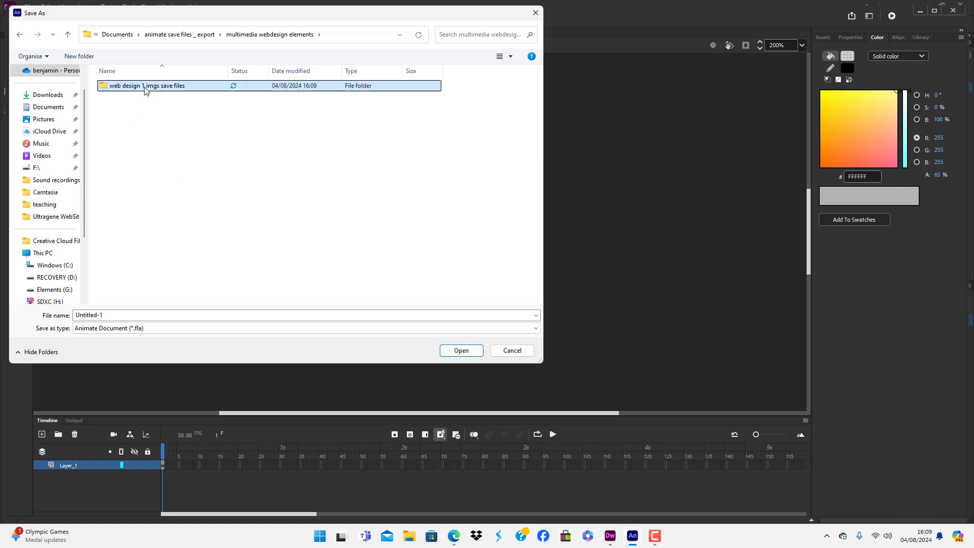
pyautogui.doubleClick(144, 89)
# Save the Animate document as "button 1" in the "web design 1 imgs save files" folder
pyautogui.moveTo(114, 315); pyautogui.dragTo(57, 321)
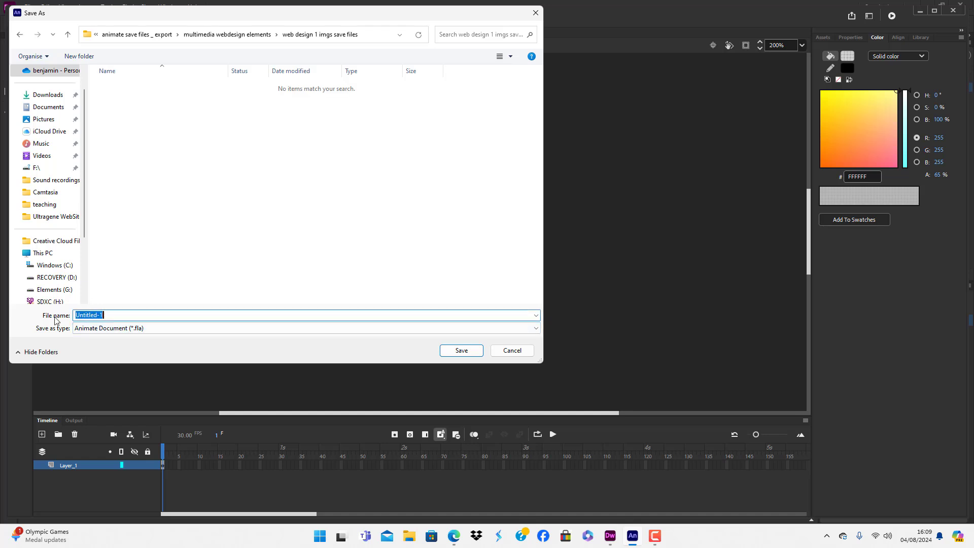
pyautogui.press('BackSpace')
pyautogui.write('button 1')
pyautogui.click(466, 354)
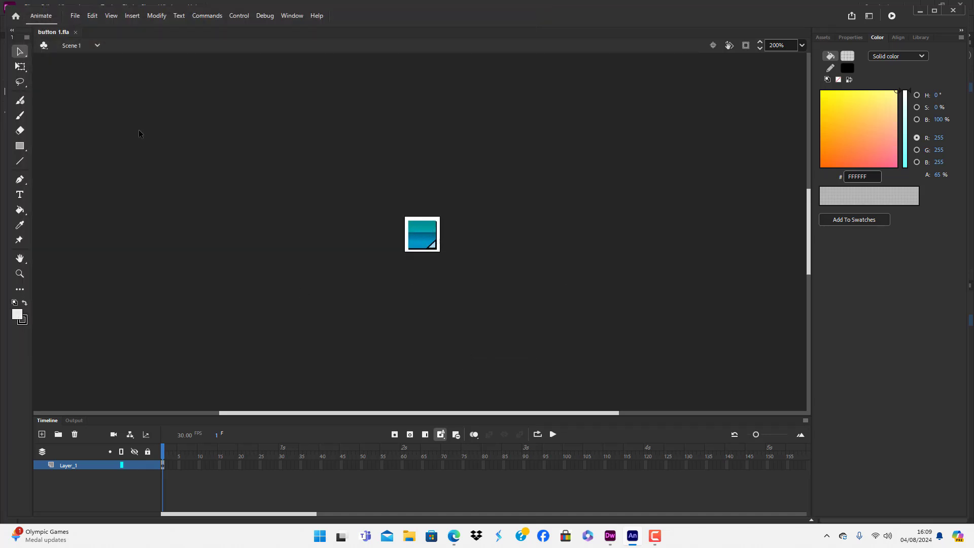
# Start exporting the button as a transparent 35 by 35 px PNG-24 image and browse Documents for a save location
pyautogui.click(75, 16)
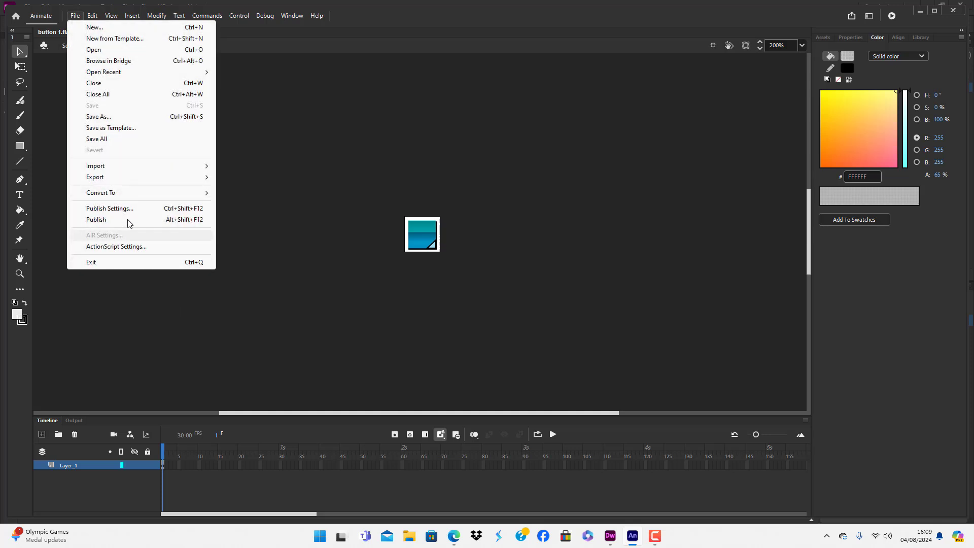
pyautogui.click(126, 176)
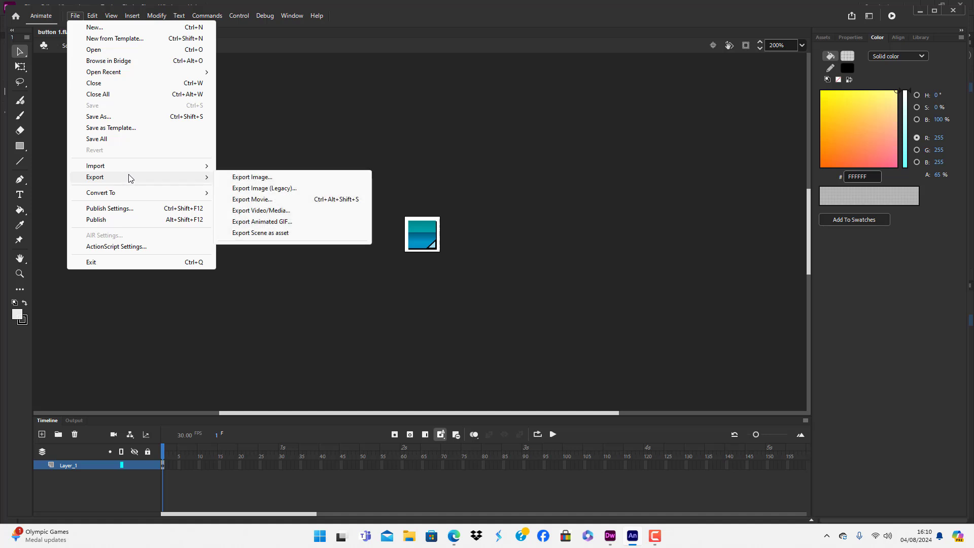
pyautogui.click(254, 178)
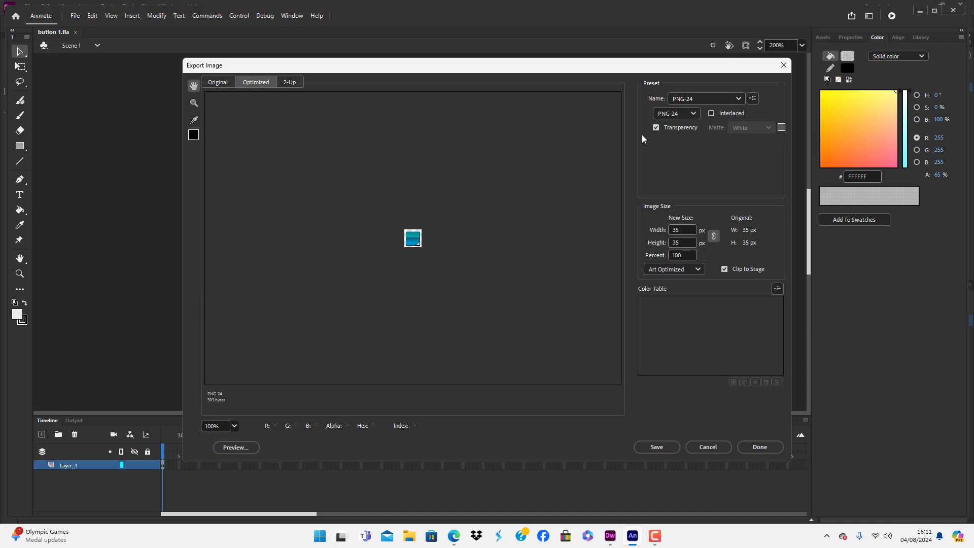
pyautogui.click(656, 447)
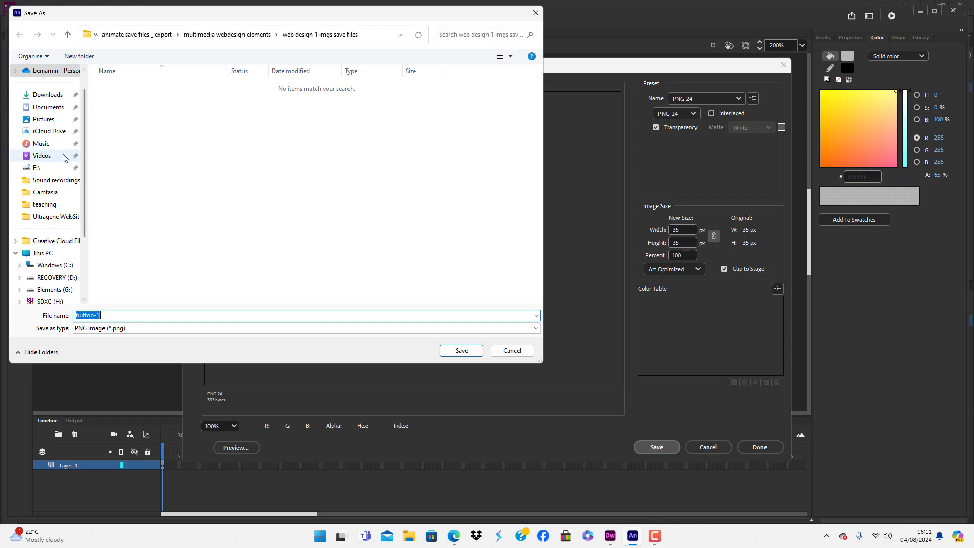
pyautogui.click(48, 106)
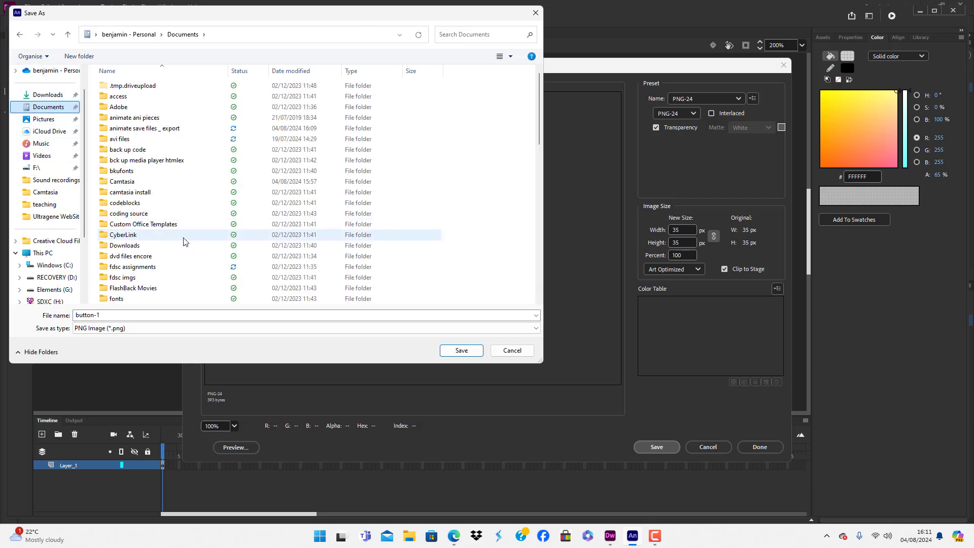
pyautogui.scroll(-4, 177, 240)
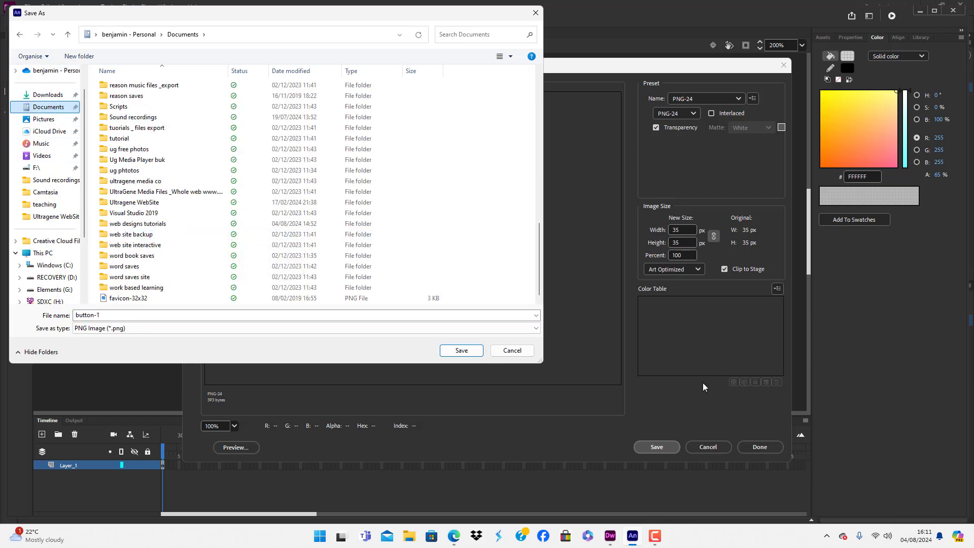
# Switch to Dreamweaver, check the list of defined sites for the active site's name, and return to the export in Animate
pyautogui.click(611, 536)
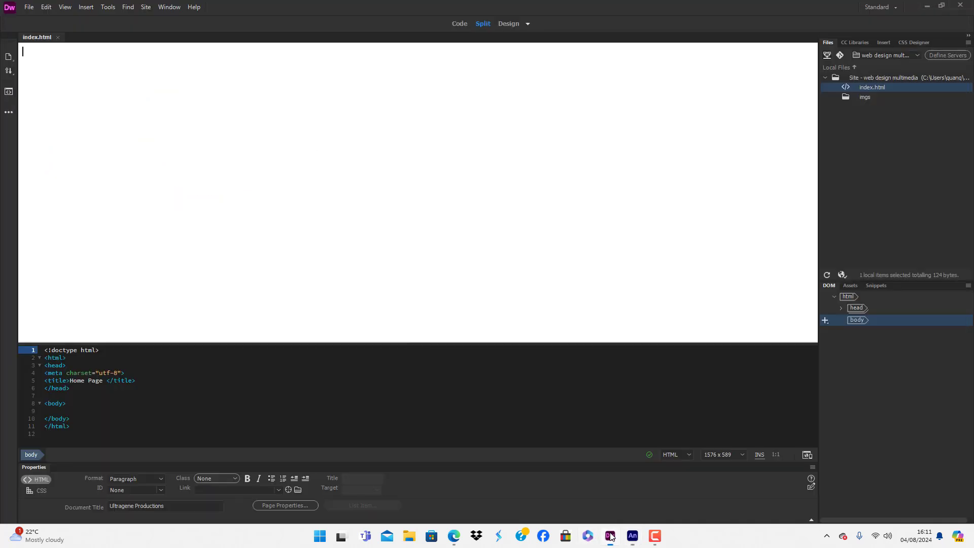
pyautogui.click(916, 52)
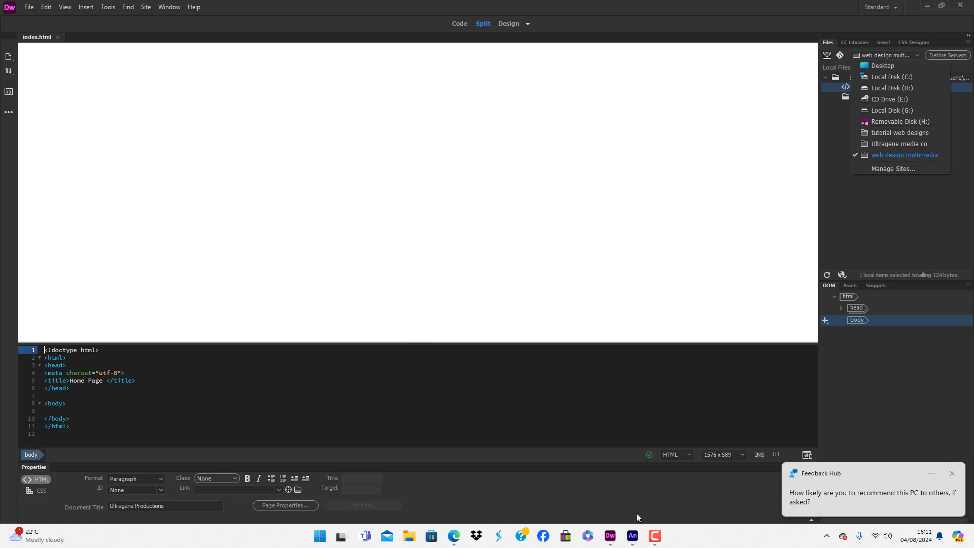
pyautogui.click(612, 541)
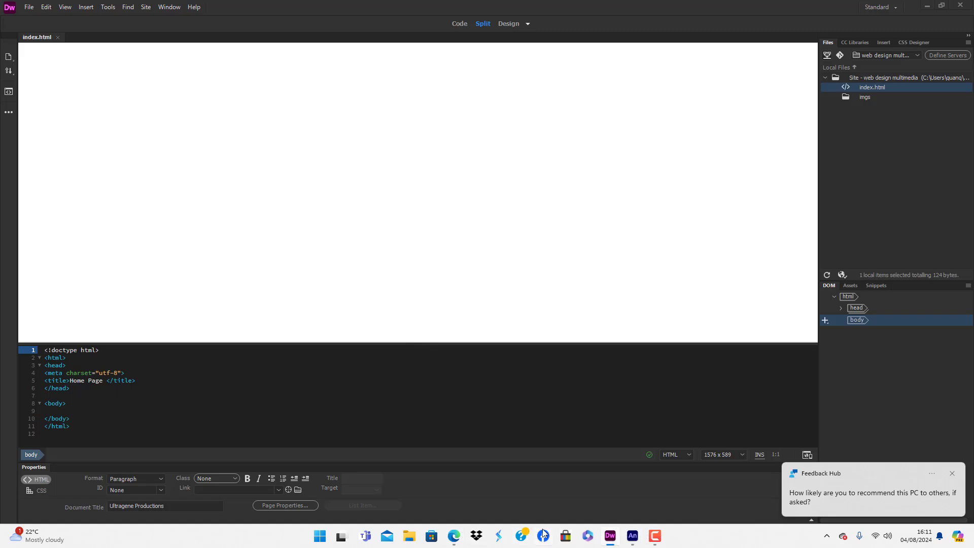
pyautogui.click(631, 536)
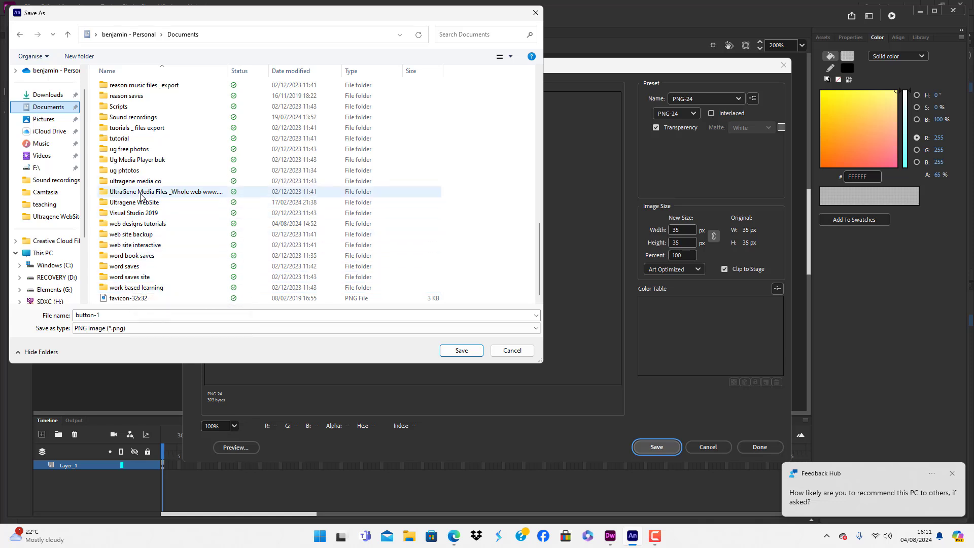
# Save the exported PNG as "button-1" in the imgs folder of "multimedia web deisgn" in Documents
pyautogui.doubleClick(158, 225)
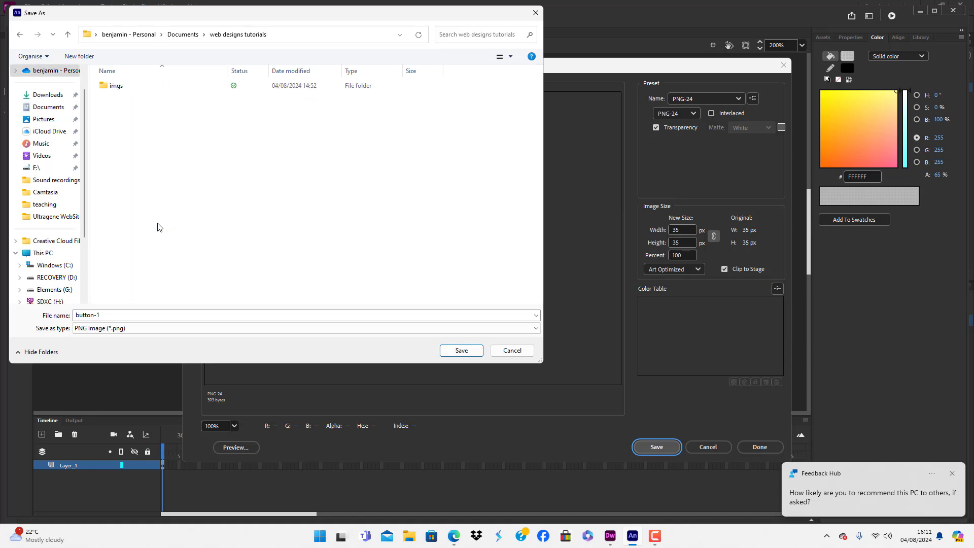
pyautogui.click(20, 34)
pyautogui.scroll(-3, 174, 284)
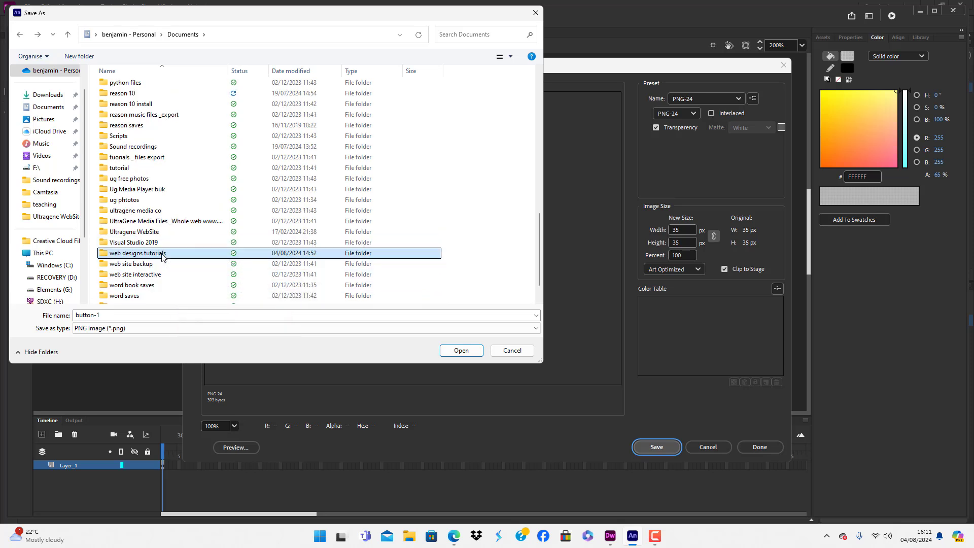
pyautogui.scroll(5, 163, 251)
pyautogui.scroll(2, 163, 257)
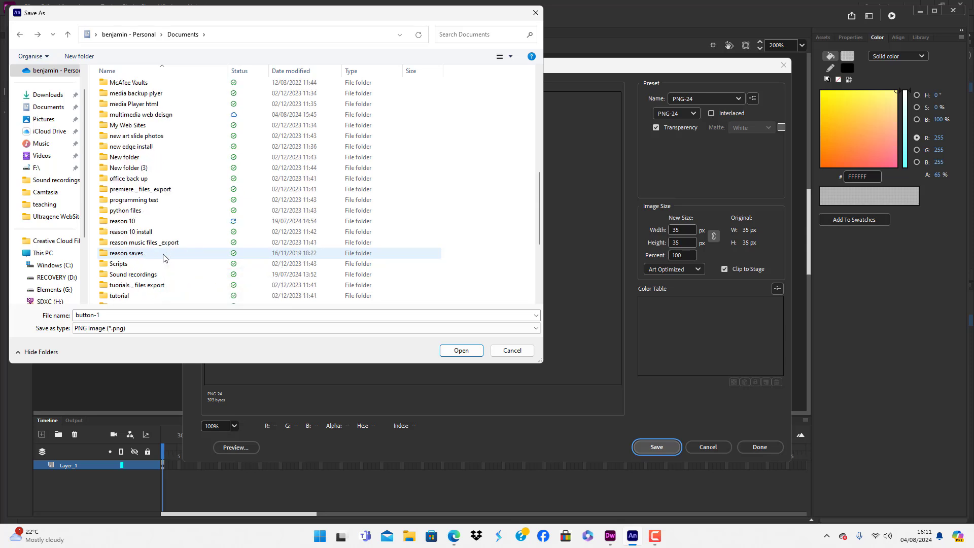
pyautogui.doubleClick(163, 147)
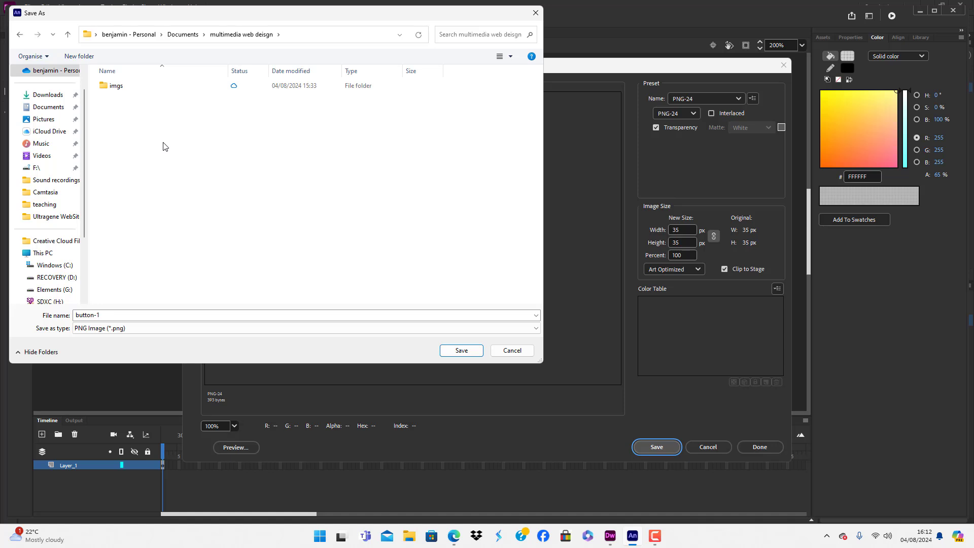
pyautogui.doubleClick(106, 90)
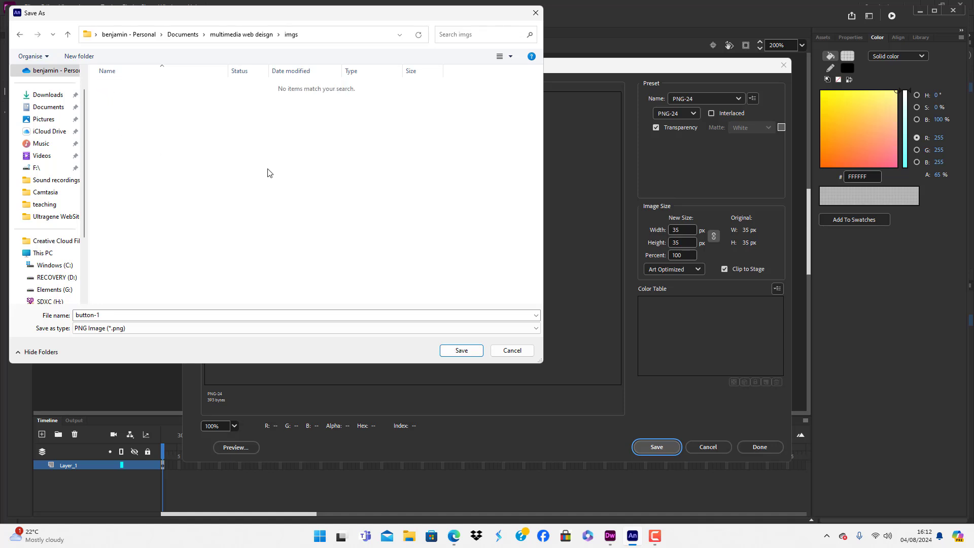
pyautogui.click(462, 350)
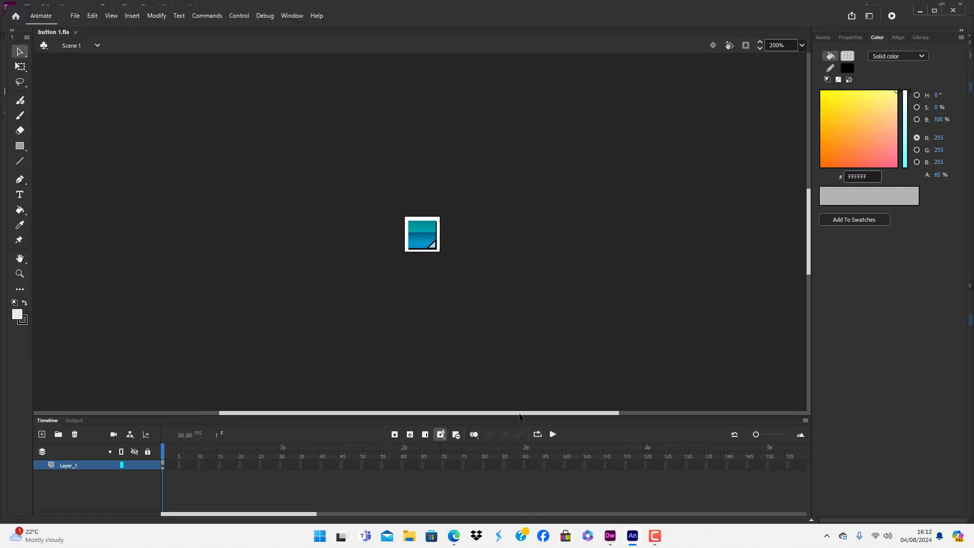
# Switch to Dreamweaver and expand the site's imgs folder to check for the exported button image
pyautogui.click(609, 536)
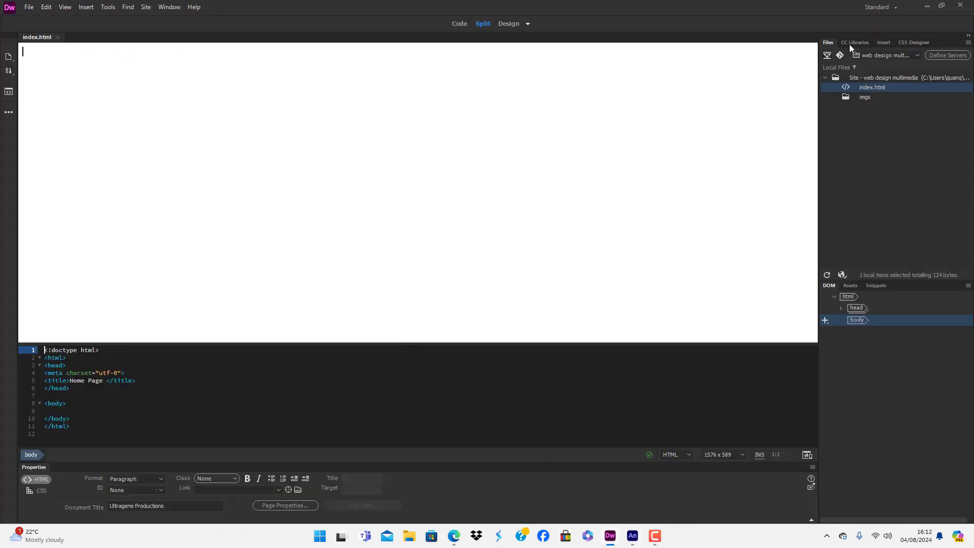
pyautogui.click(844, 96)
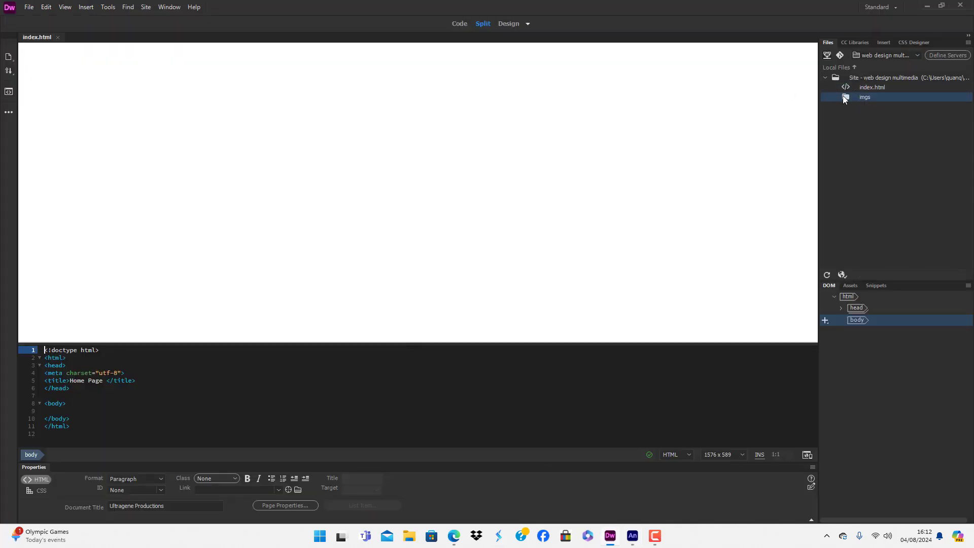
pyautogui.click(844, 126)
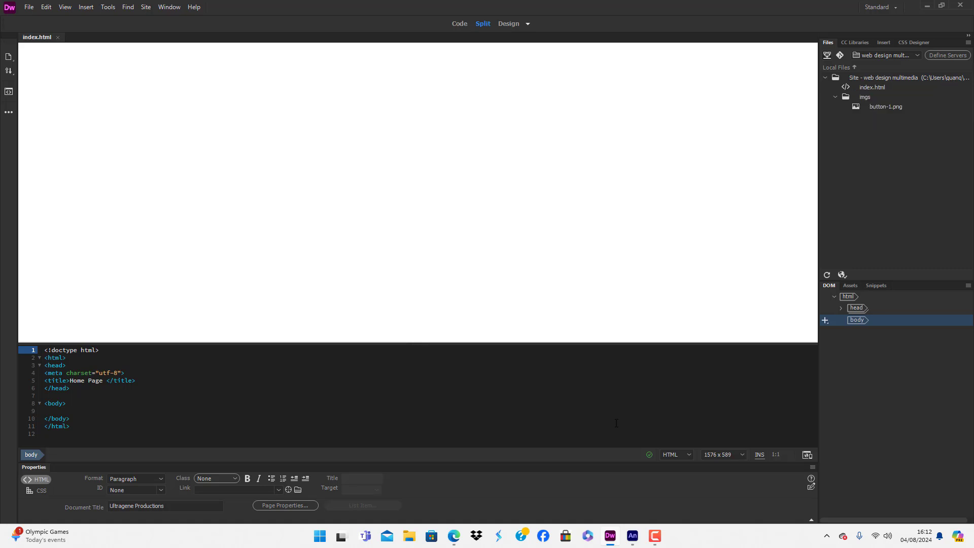
# Switch to Animate, start another PNG-24 export of the button, and browse Documents for the save location
pyautogui.click(633, 537)
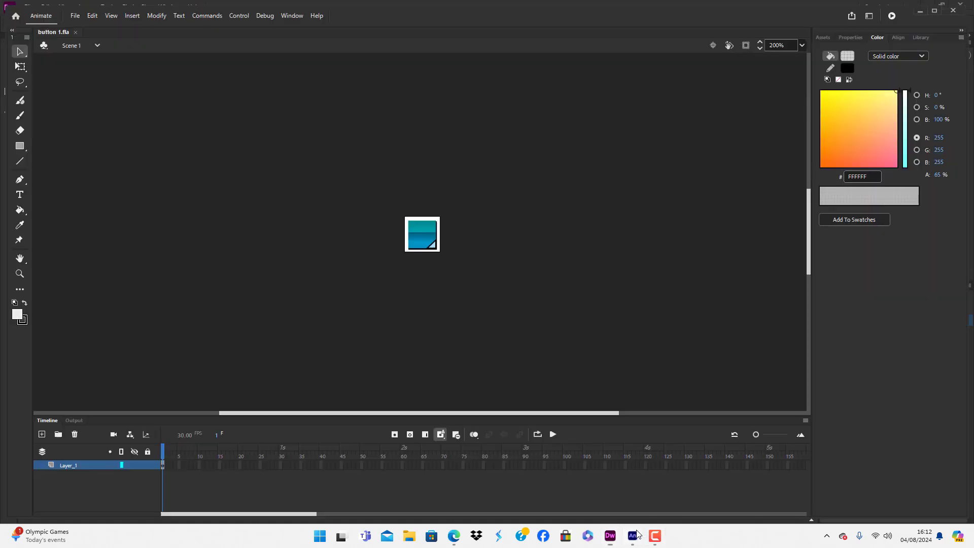
pyautogui.click(74, 15)
pyautogui.moveTo(135, 179)
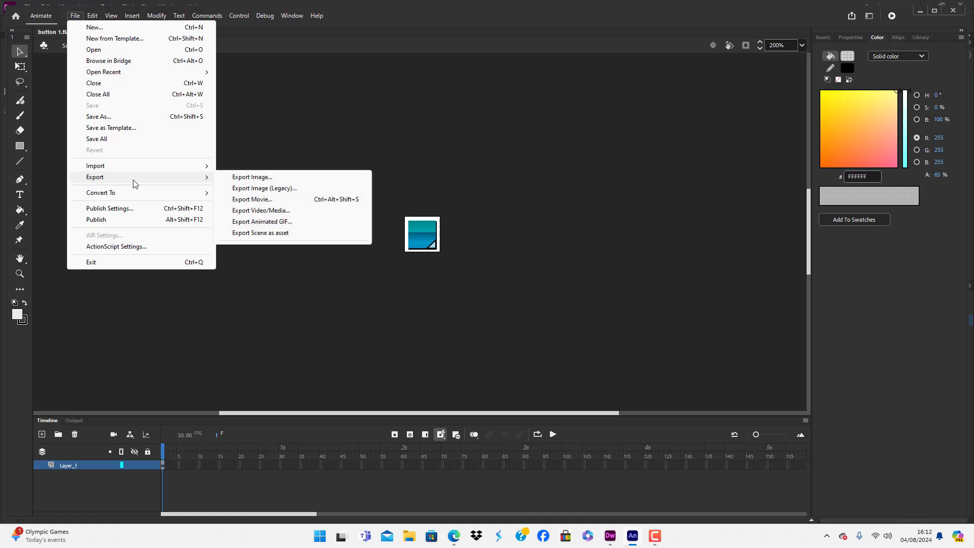
pyautogui.click(274, 179)
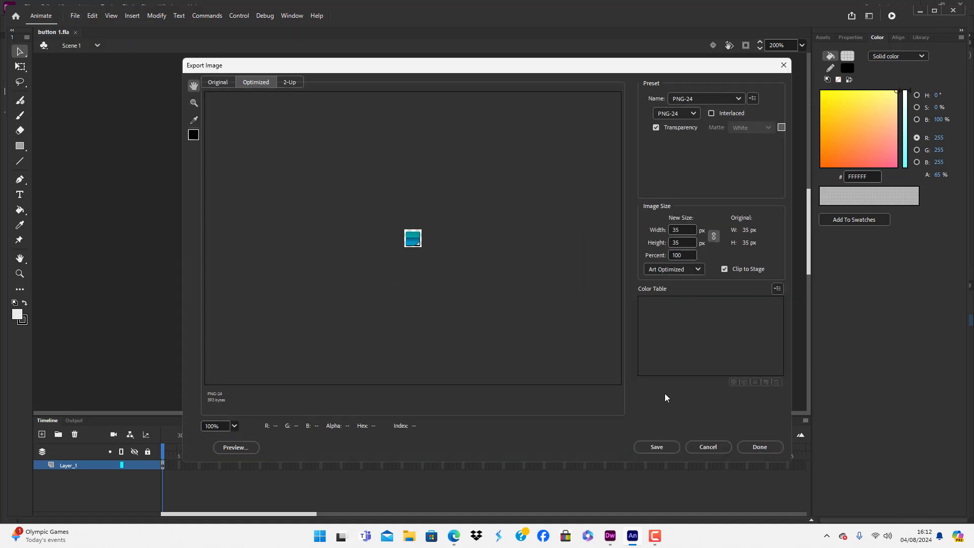
pyautogui.click(658, 447)
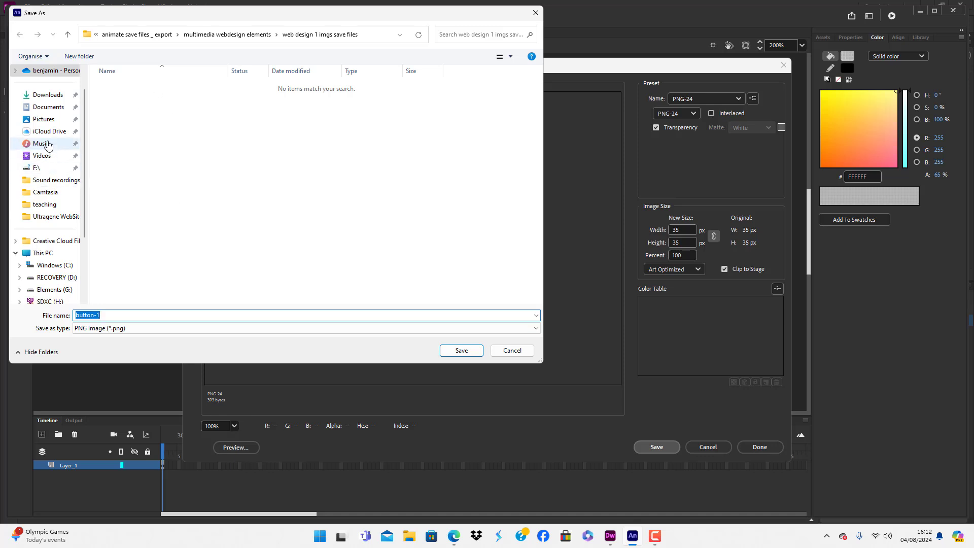
pyautogui.click(47, 107)
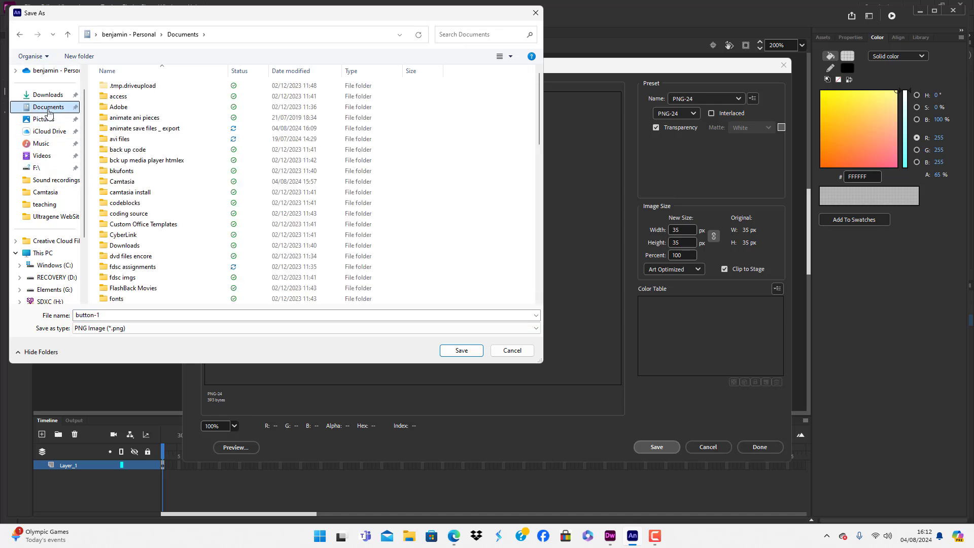
pyautogui.scroll(-15, 167, 233)
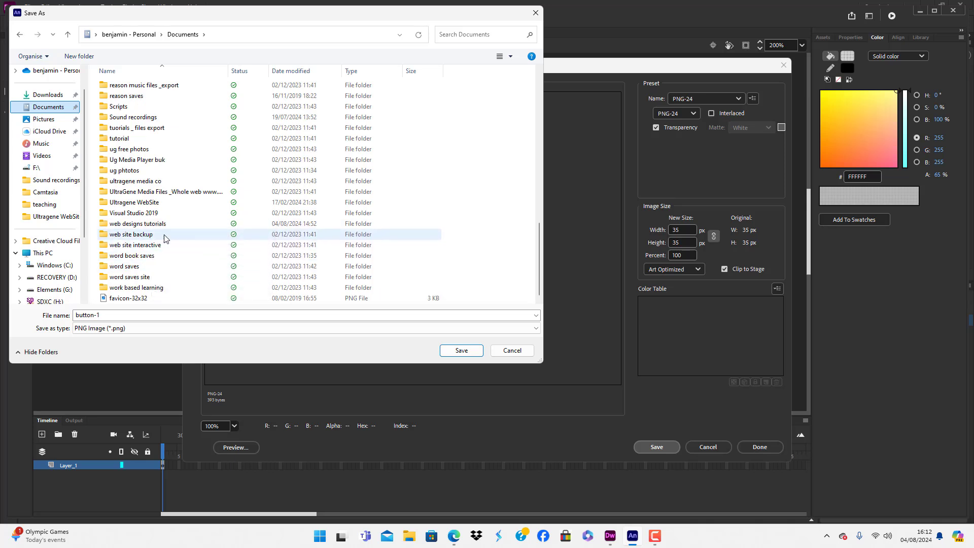
# Switch to Dreamweaver, review the site list and the active site's files again, and return to Animate's save dialog
pyautogui.click(610, 536)
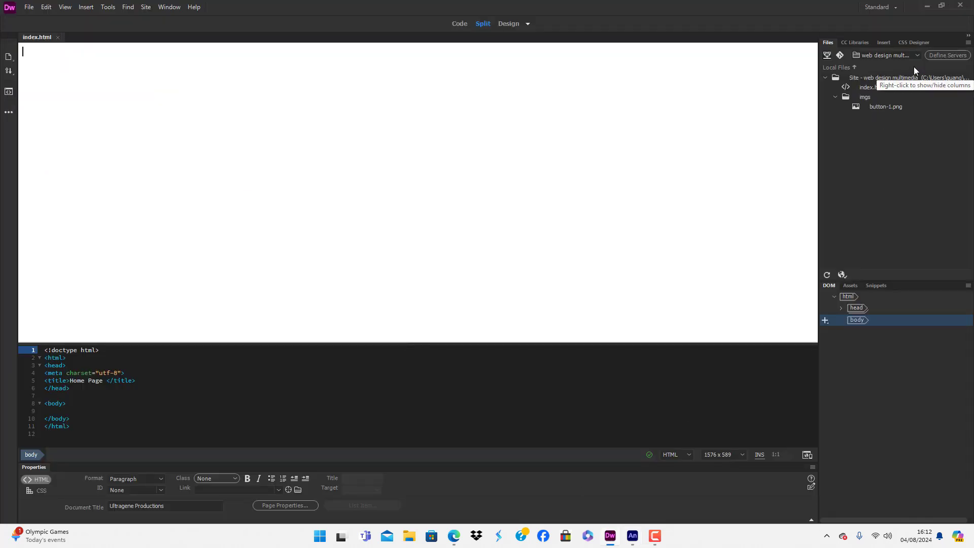
pyautogui.click(916, 53)
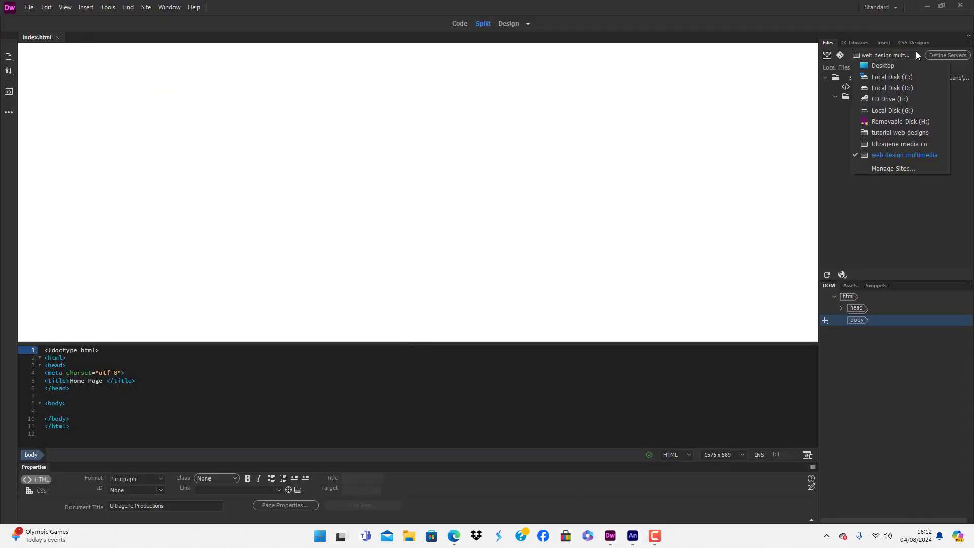
pyautogui.click(897, 194)
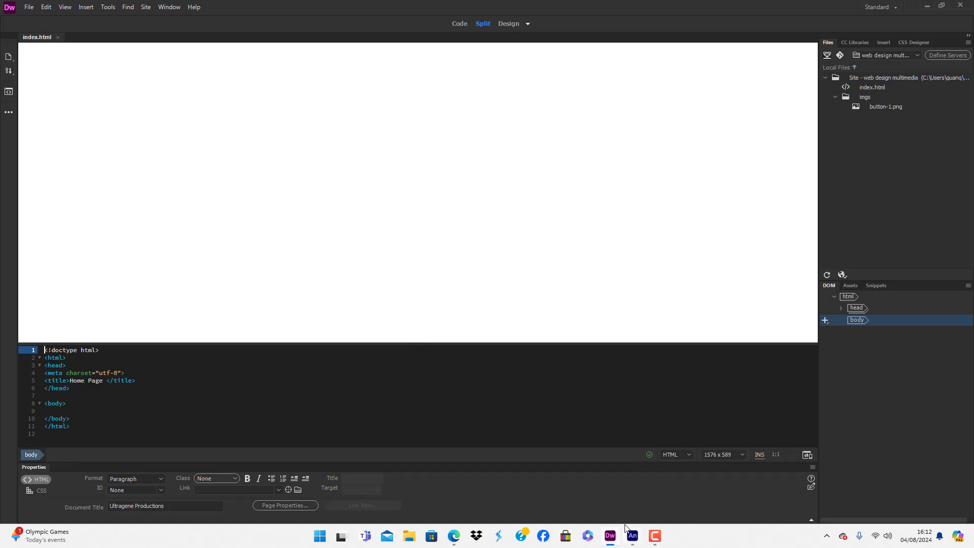
pyautogui.click(634, 539)
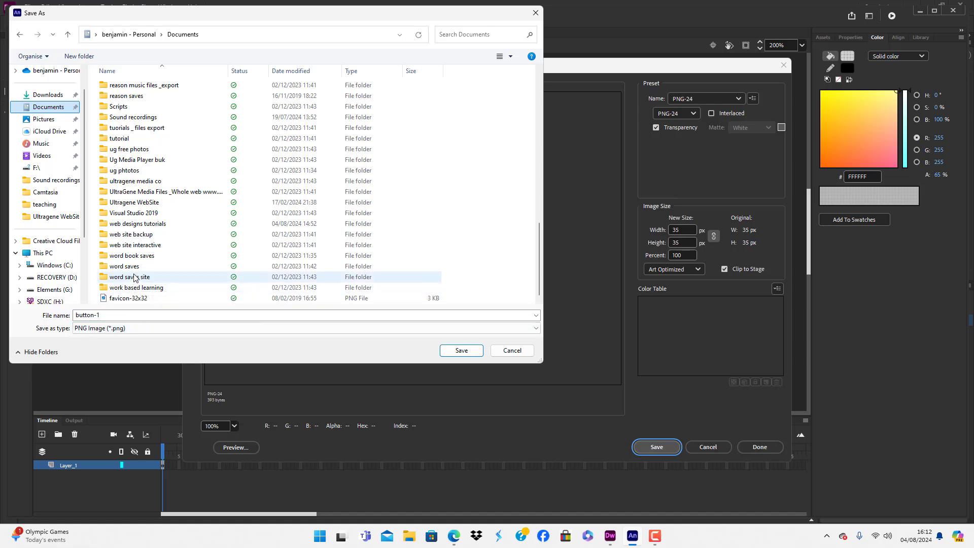
# Search Documents for the site's save location and check the imgs folder inside "web designs tutorials"
pyautogui.scroll(15, 135, 280)
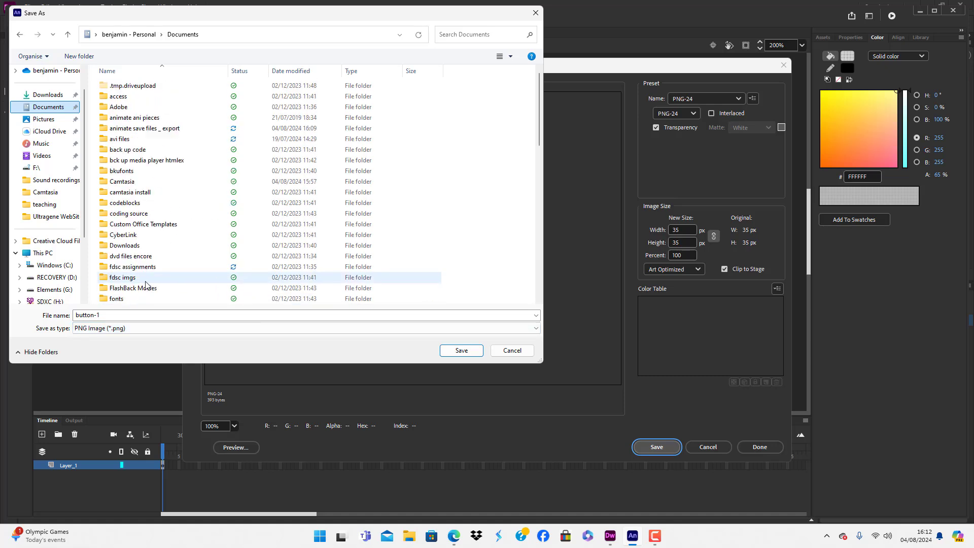
pyautogui.scroll(-2, 145, 244)
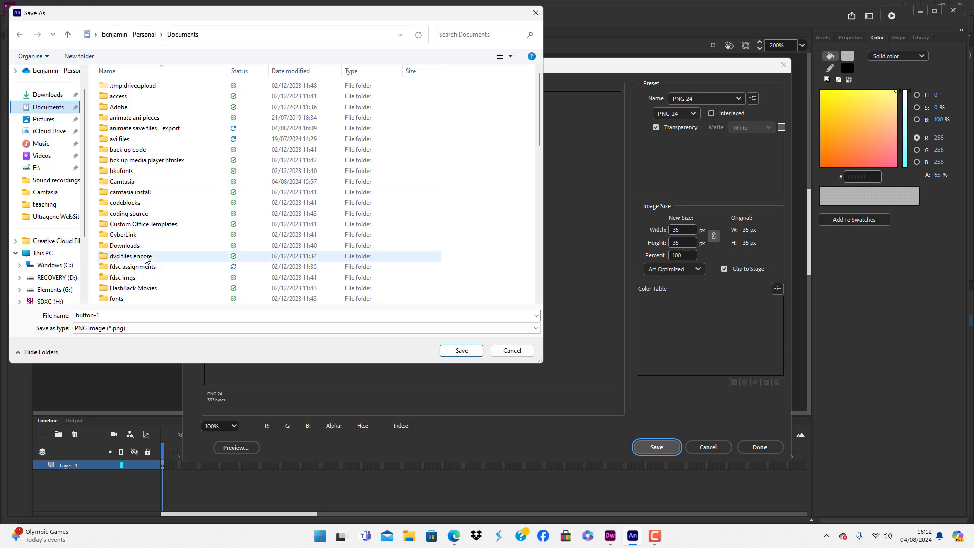
pyautogui.scroll(-2, 137, 254)
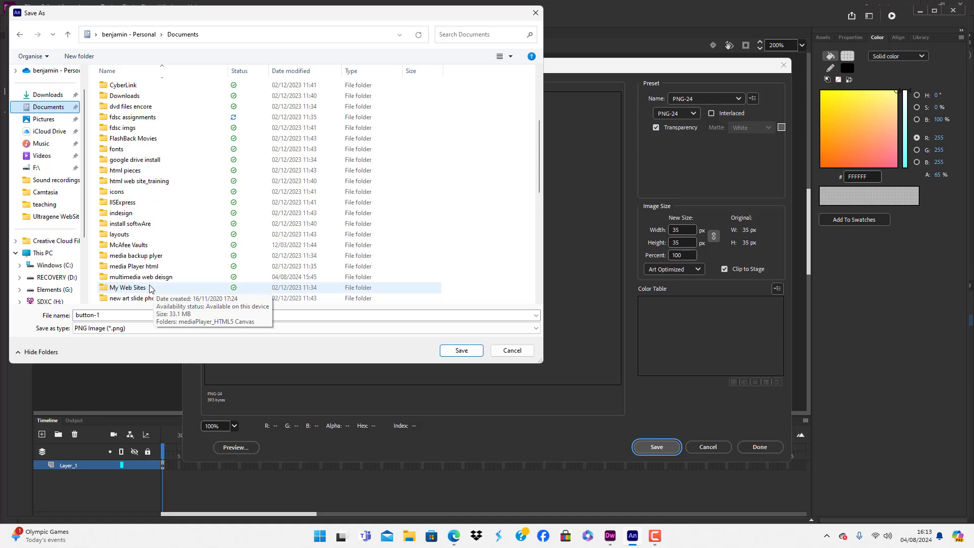
pyautogui.scroll(-3, 150, 289)
pyautogui.scroll(-3, 150, 289)
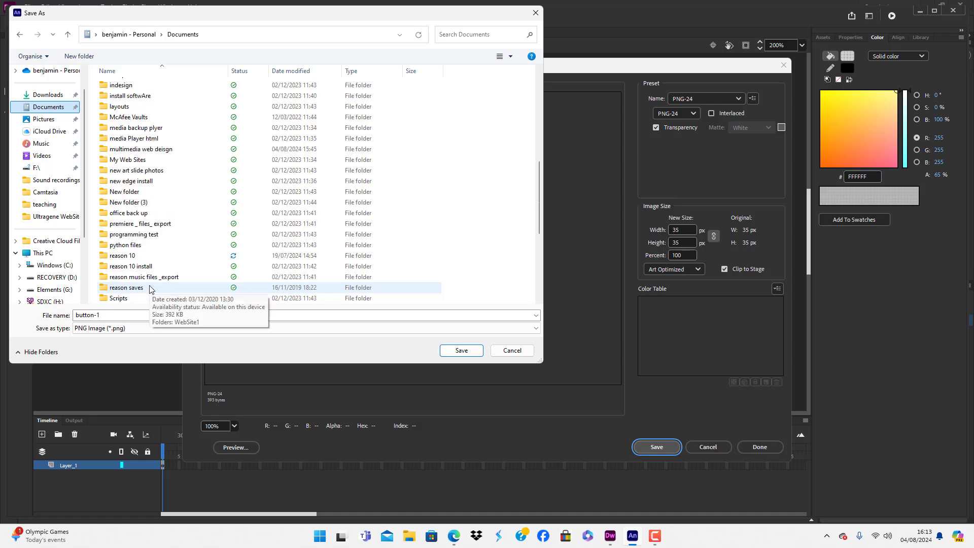
pyautogui.scroll(-5, 150, 289)
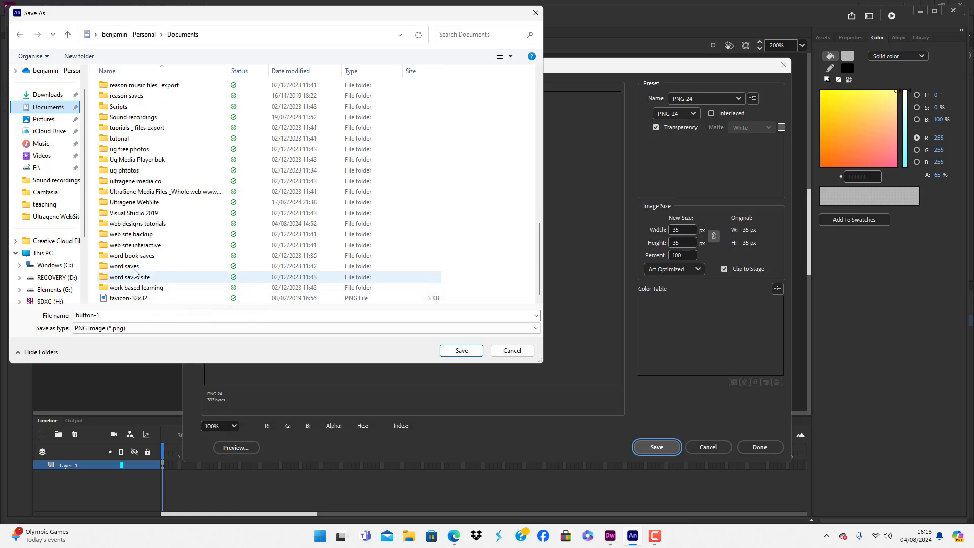
pyautogui.doubleClick(145, 225)
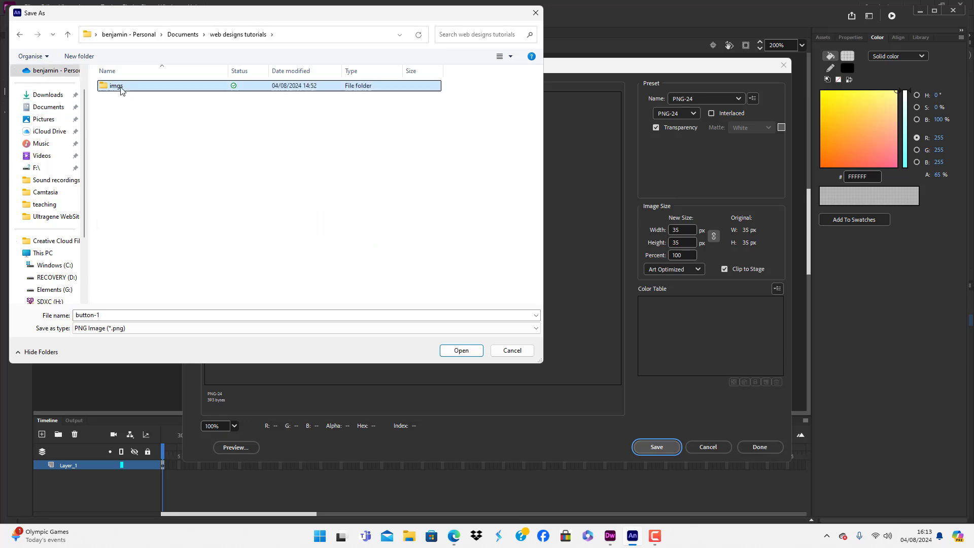
pyautogui.doubleClick(117, 86)
pyautogui.click(20, 35)
pyautogui.click(20, 35)
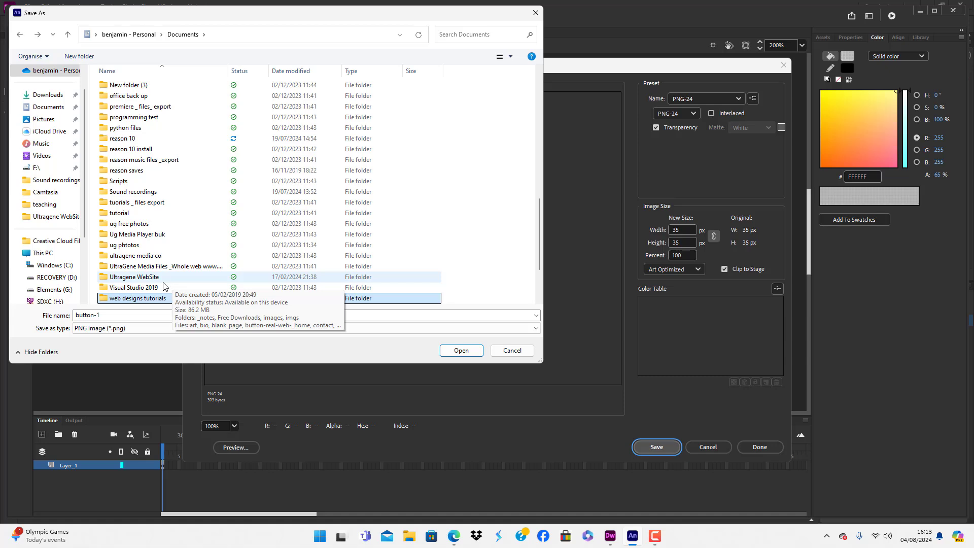
# Look through the Documents folders once more, and cancel both the save and the button's PNG export
pyautogui.scroll(-3, 165, 286)
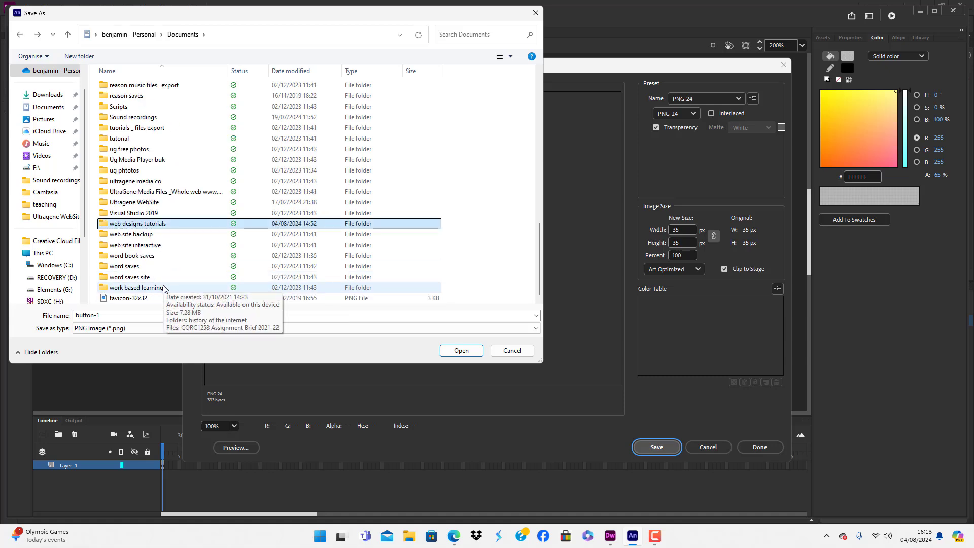
pyautogui.scroll(2, 163, 289)
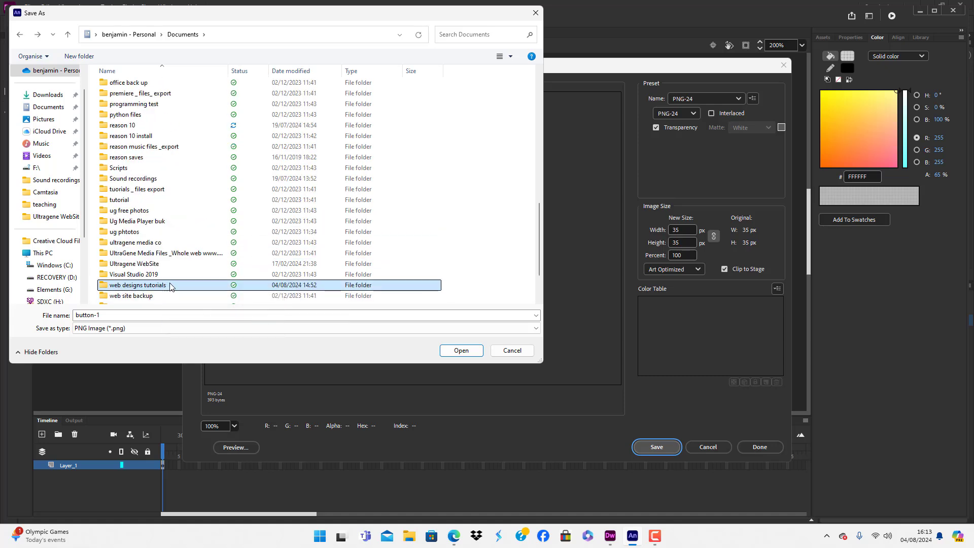
pyautogui.scroll(6, 173, 270)
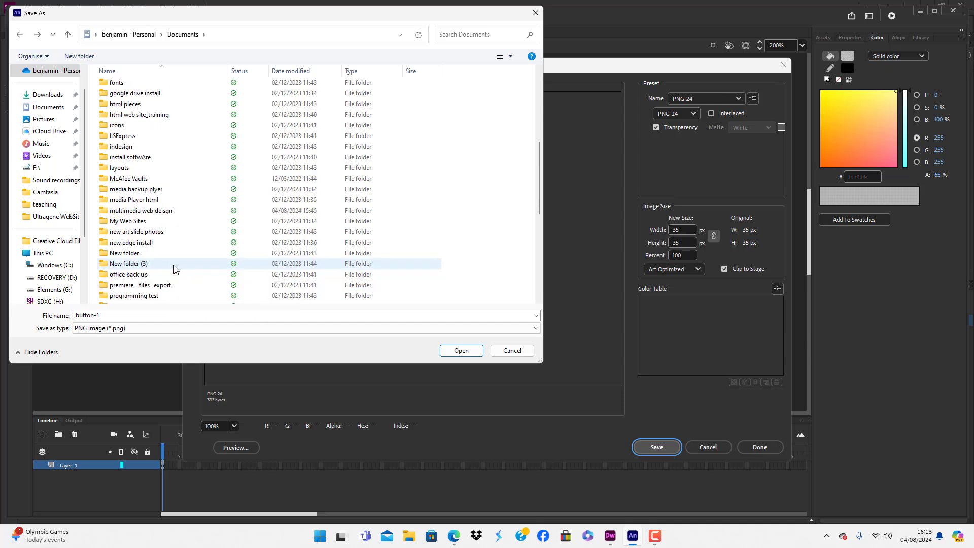
pyautogui.scroll(5, 173, 269)
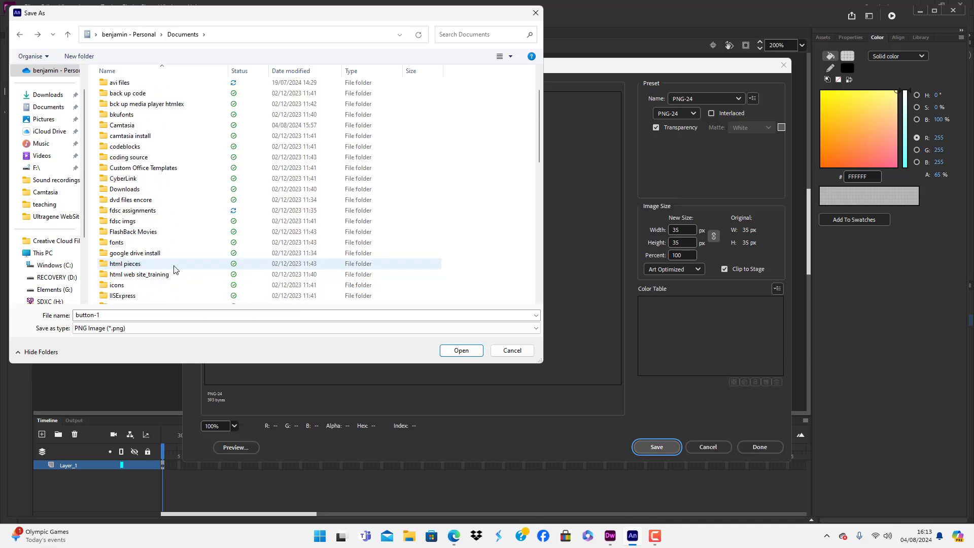
pyautogui.scroll(2, 174, 269)
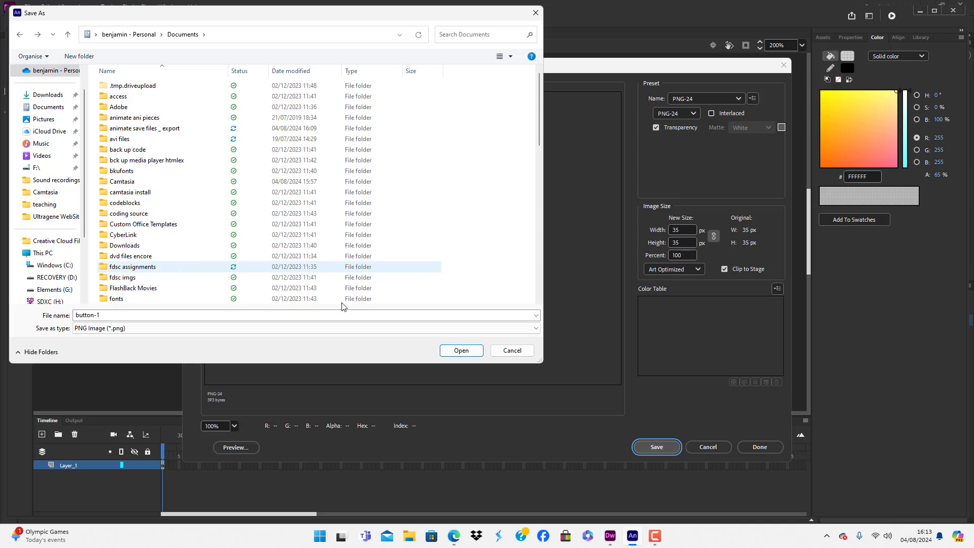
pyautogui.click(512, 351)
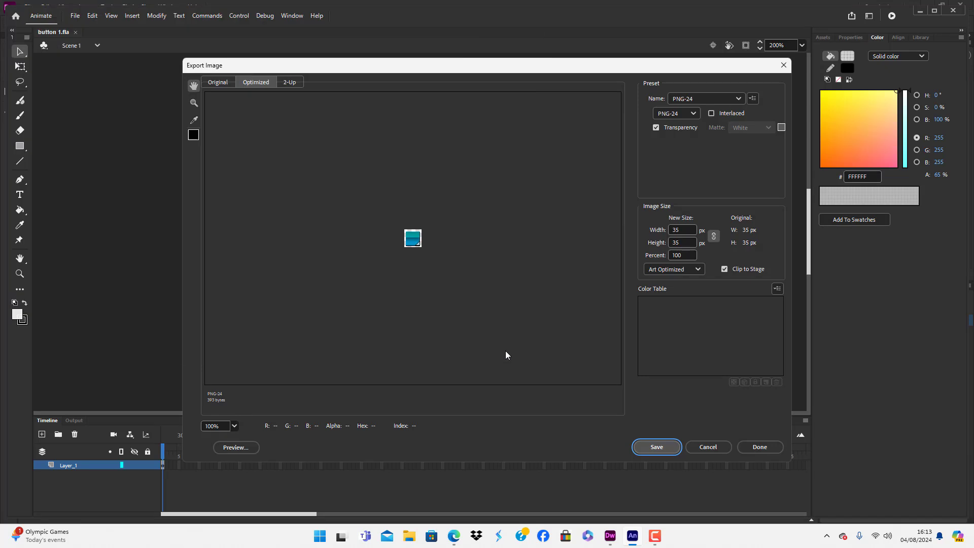
pyautogui.click(724, 451)
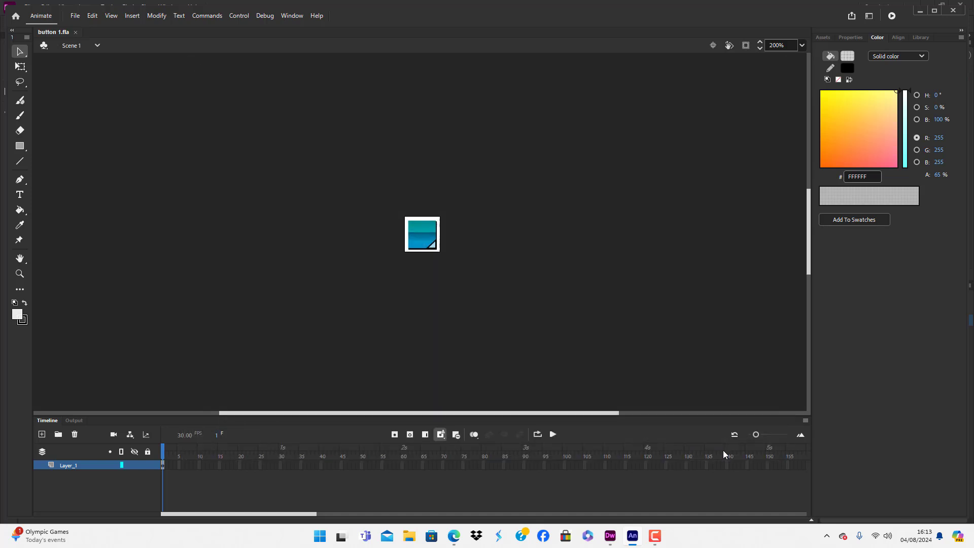
# Switch to Dreamweaver and try to open button-1.png from the site's imgs folder
pyautogui.click(610, 535)
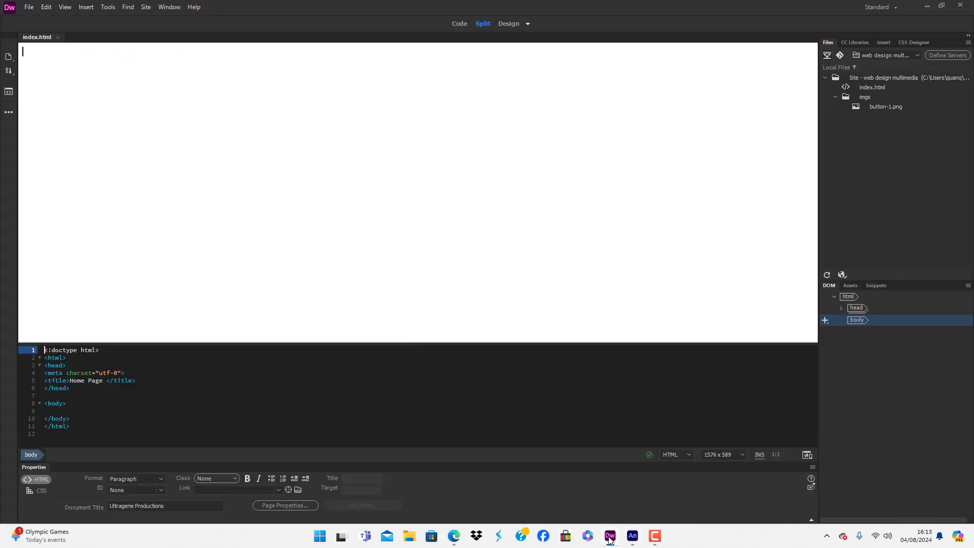
pyautogui.doubleClick(867, 106)
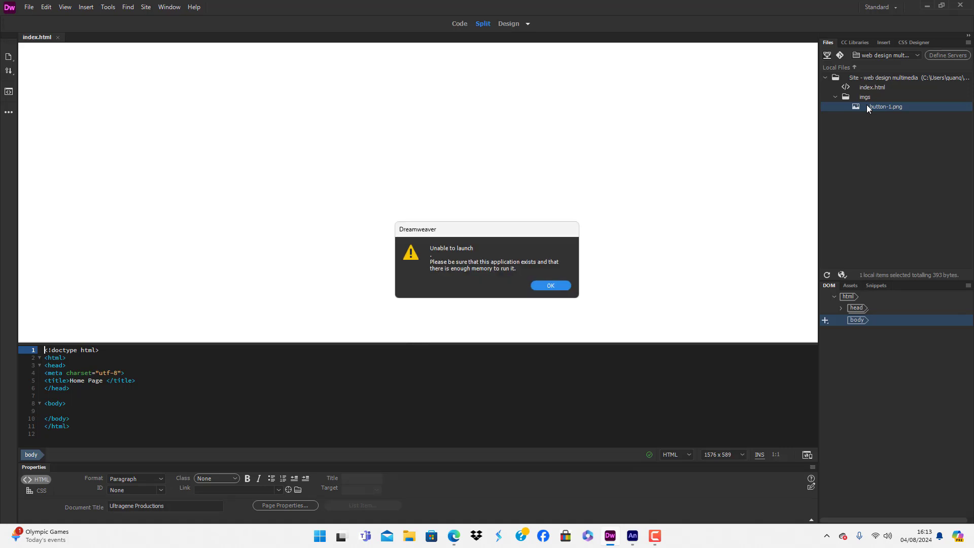
pyautogui.click(552, 285)
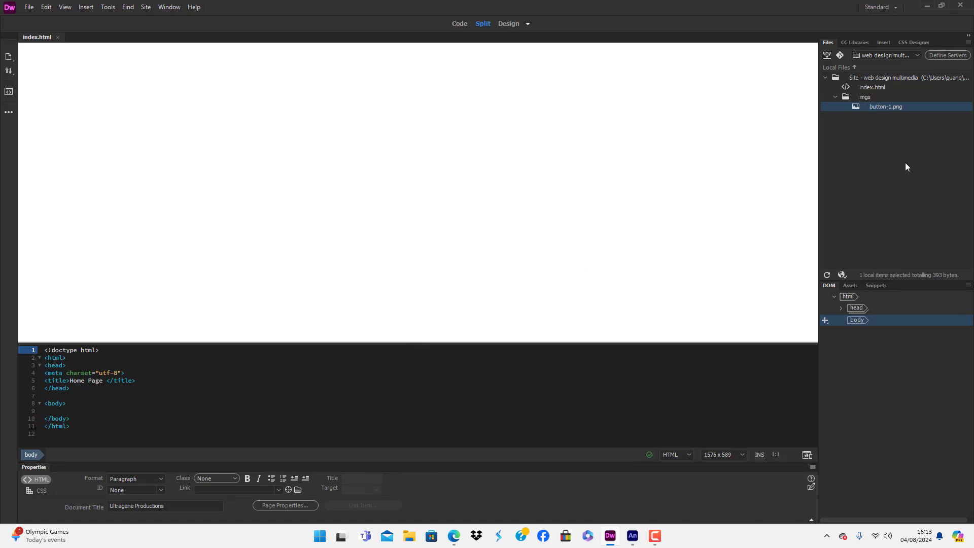
pyautogui.click(893, 149)
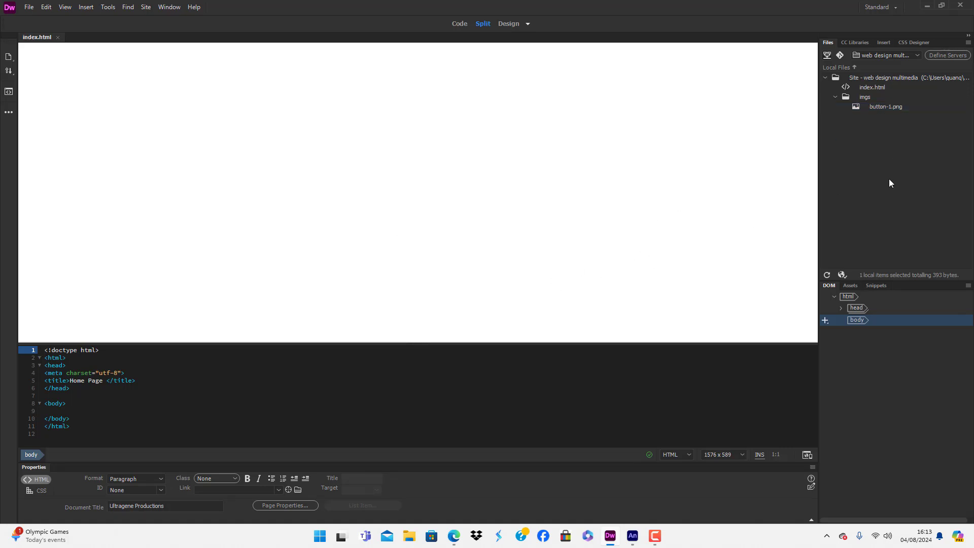
# Add a blank paragraph line at the start of the index.html page body
pyautogui.click(366, 177)
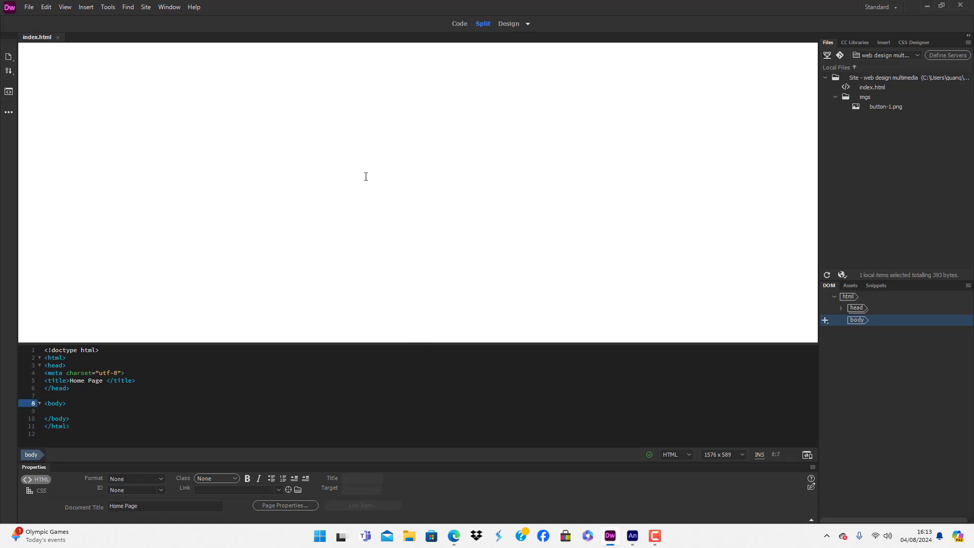
pyautogui.press('Return')
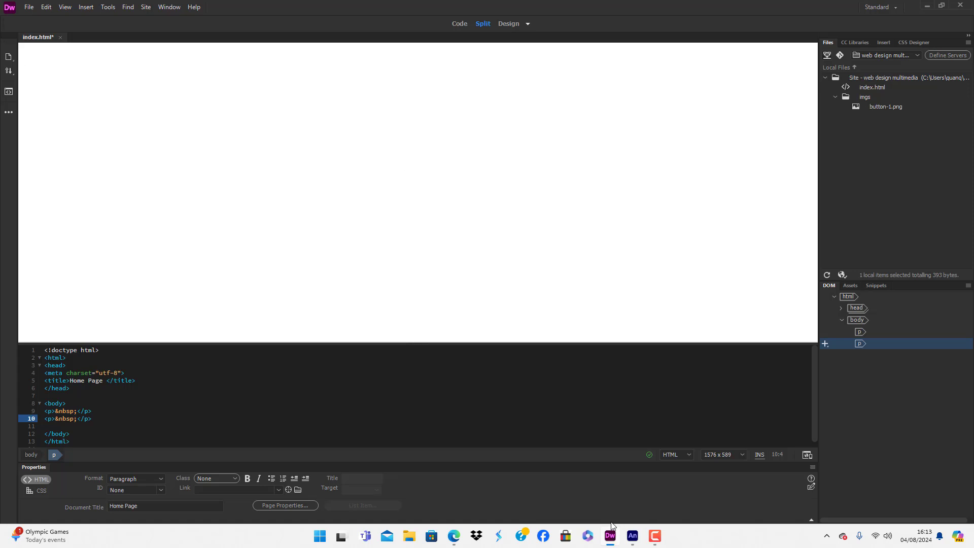
pyautogui.click(614, 540)
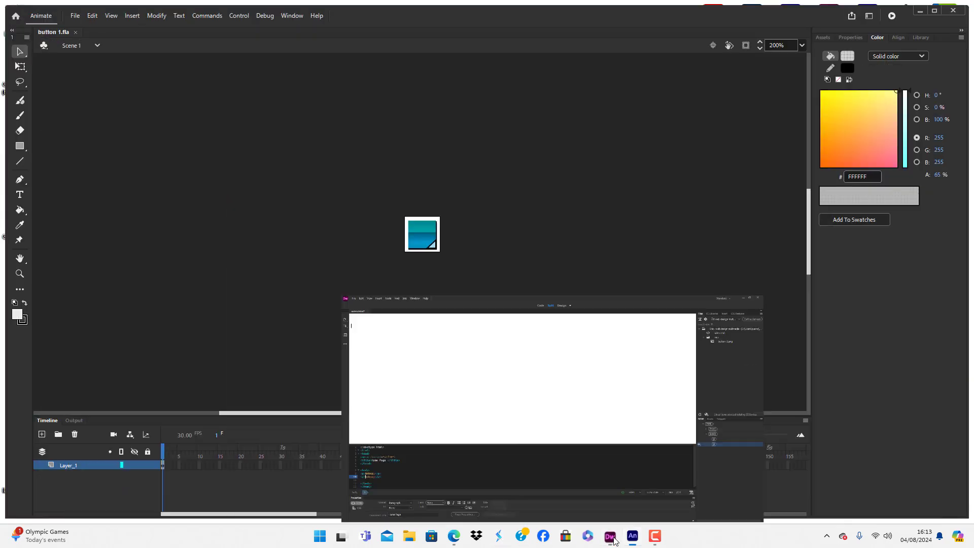
pyautogui.click(613, 539)
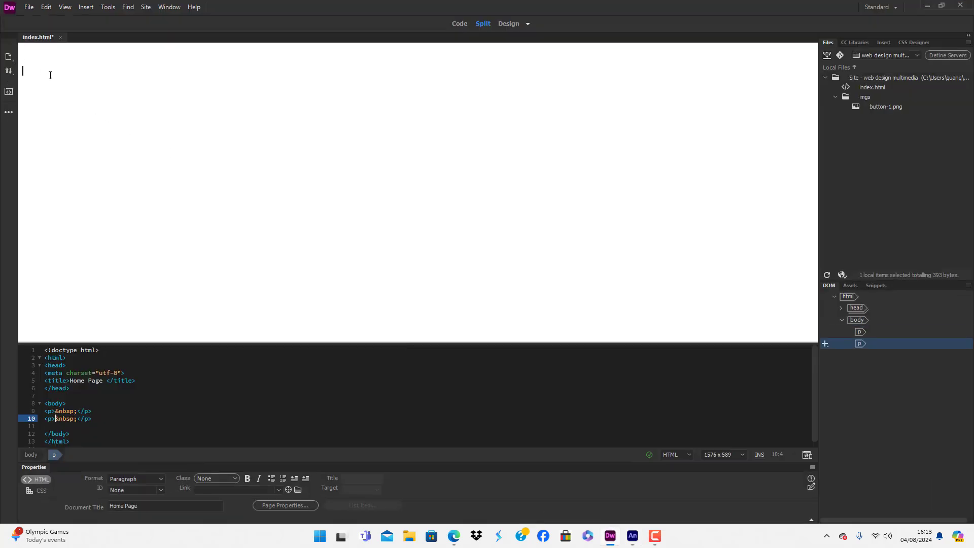
# Insert a table with 1 row and 9 columns, 1024 pixels wide with border thickness 0, below the blank line
pyautogui.click(89, 9)
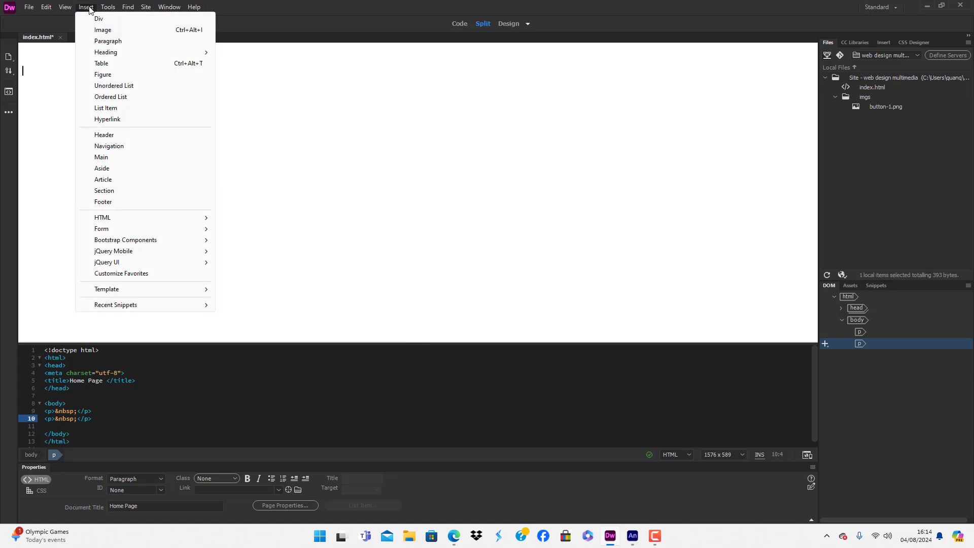
pyautogui.click(115, 66)
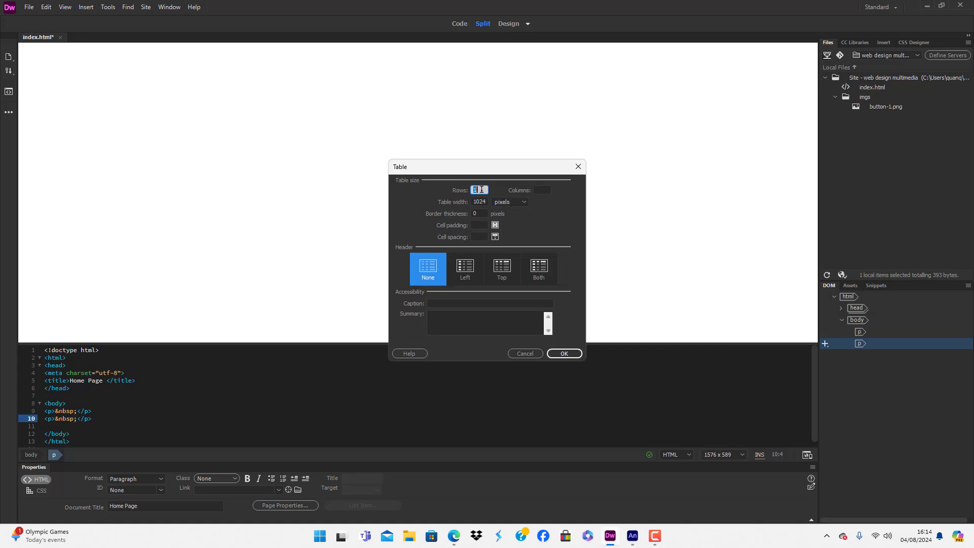
pyautogui.click(546, 192)
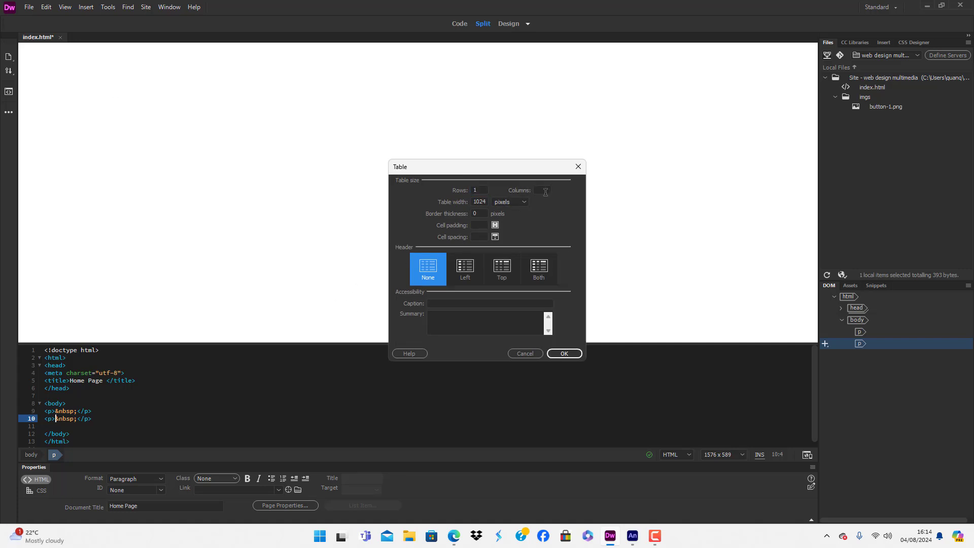
pyautogui.click(542, 190)
pyautogui.write('9')
pyautogui.click(563, 354)
pyautogui.click(320, 186)
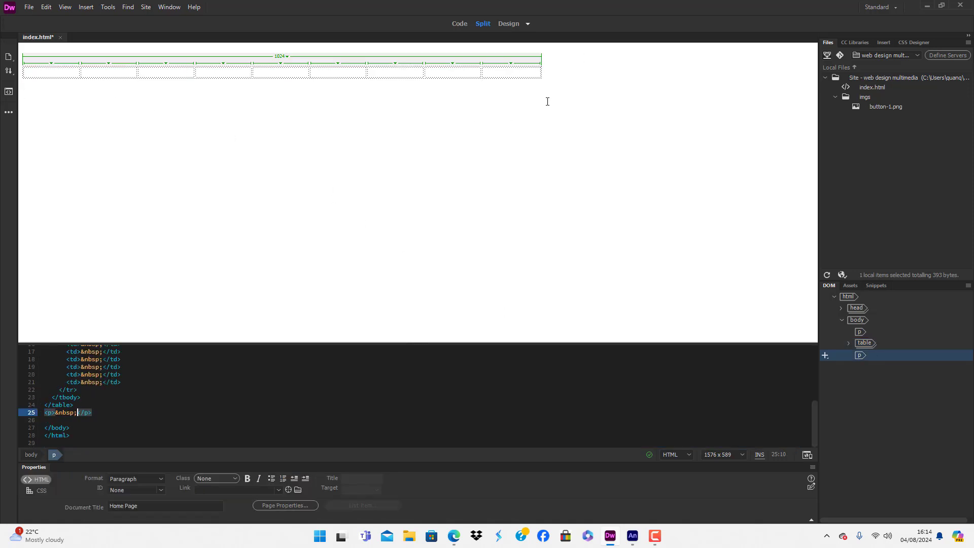
# Add align="center" to the table tag in the code to centre the table on the page
pyautogui.click(541, 73)
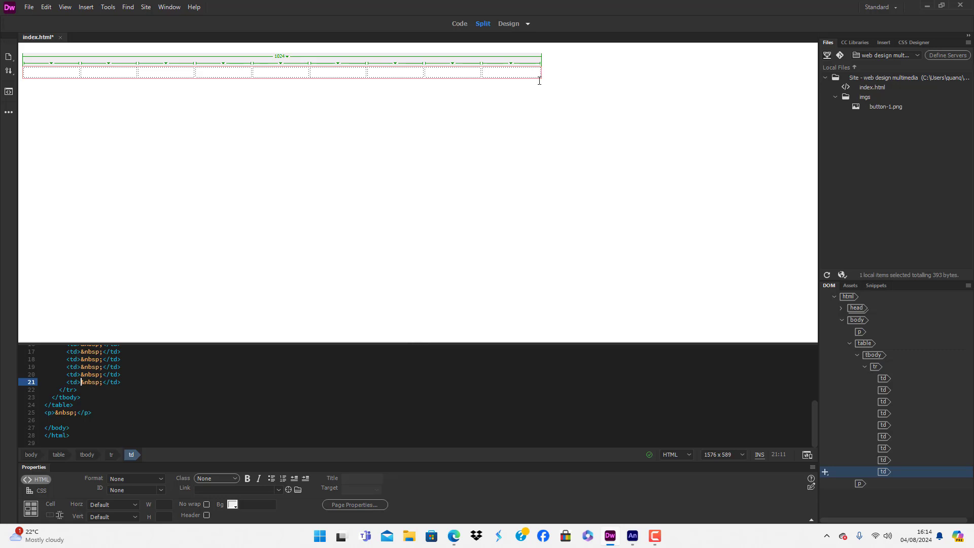
pyautogui.scroll(5, 138, 405)
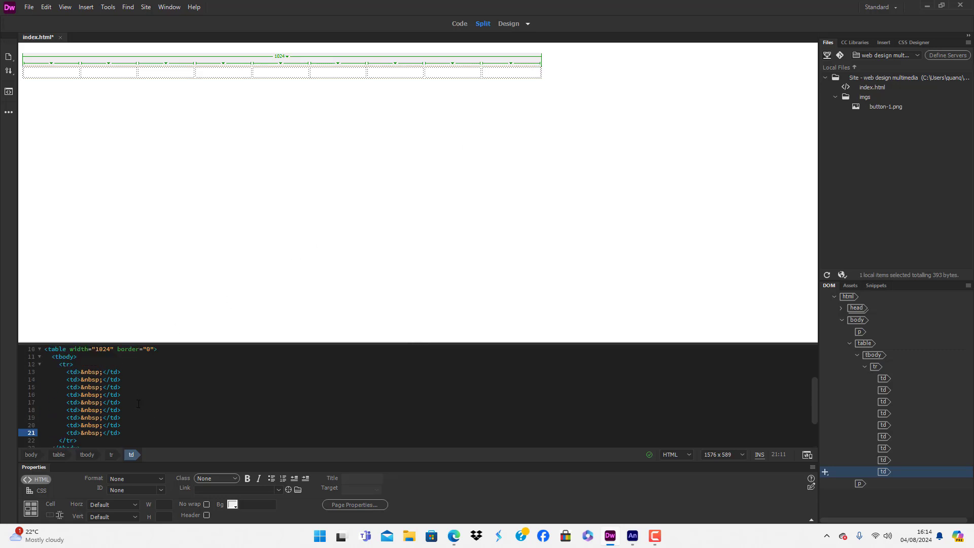
pyautogui.scroll(-2, 143, 394)
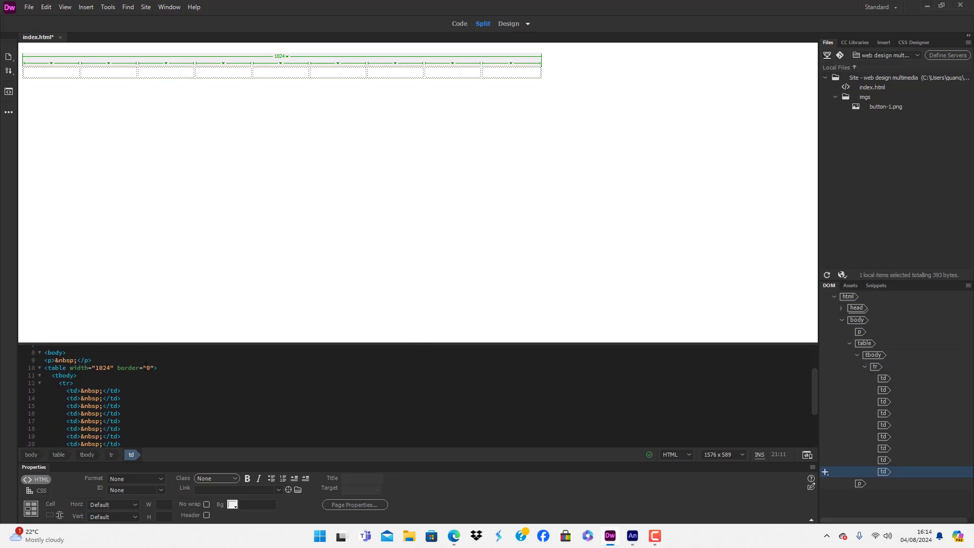
pyautogui.click(156, 368)
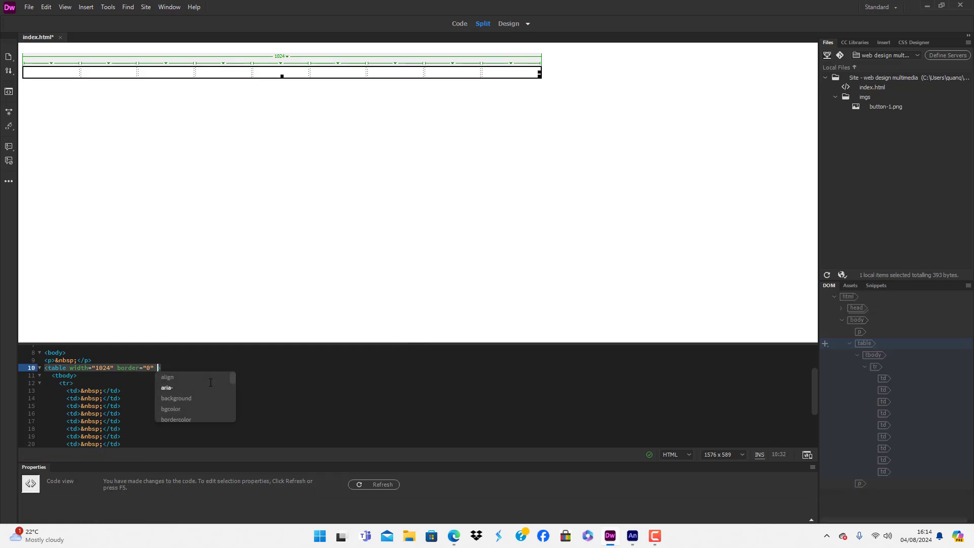
pyautogui.write('align=')
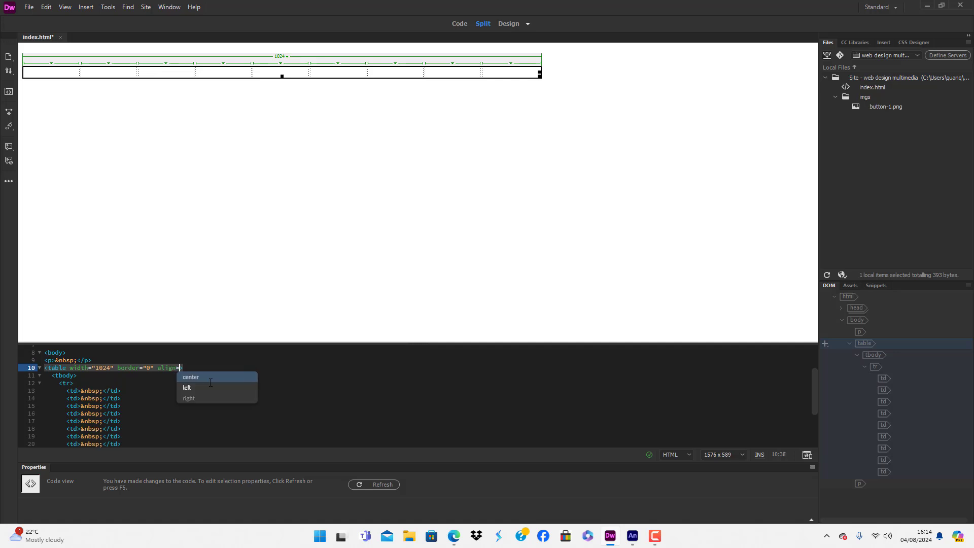
pyautogui.click(205, 377)
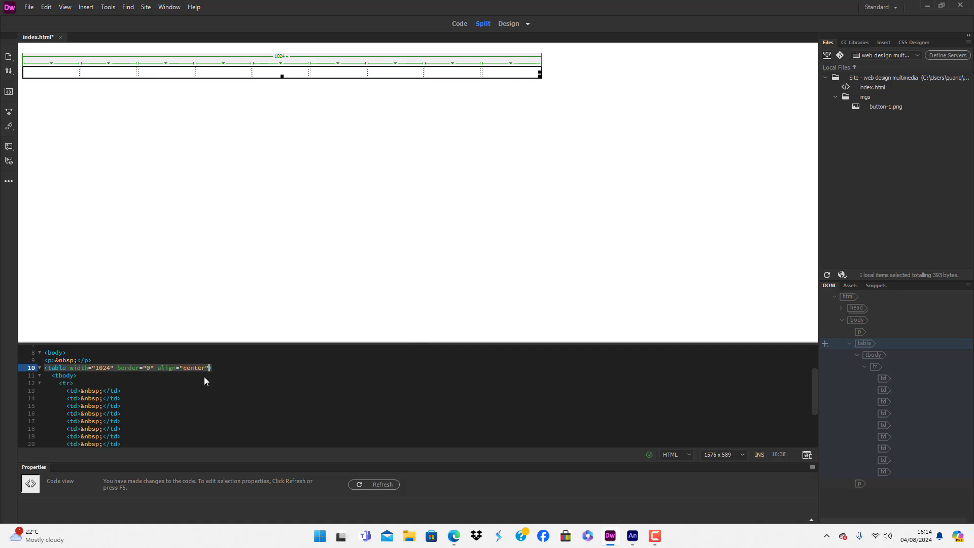
pyautogui.click(267, 311)
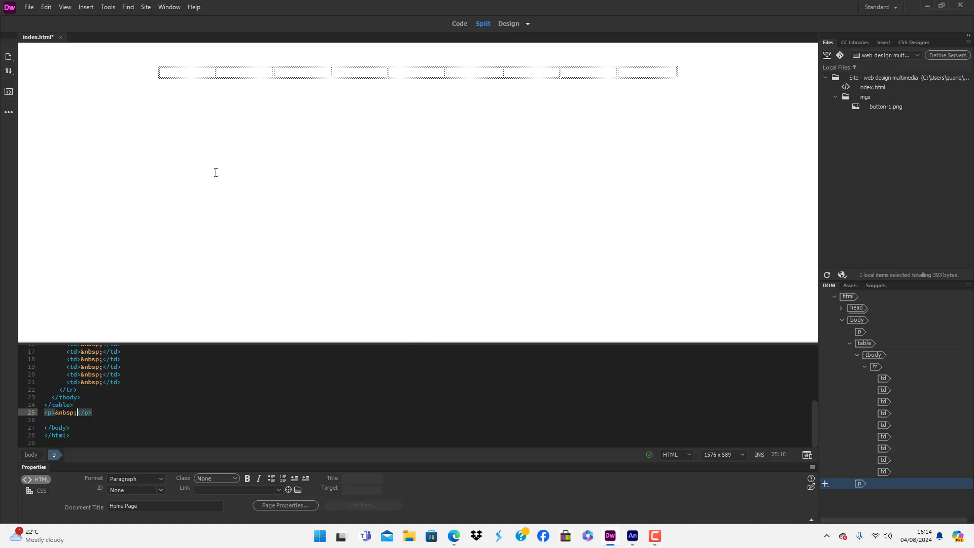
# Place button-1.png from the imgs folder in the table's first cell
pyautogui.click(197, 73)
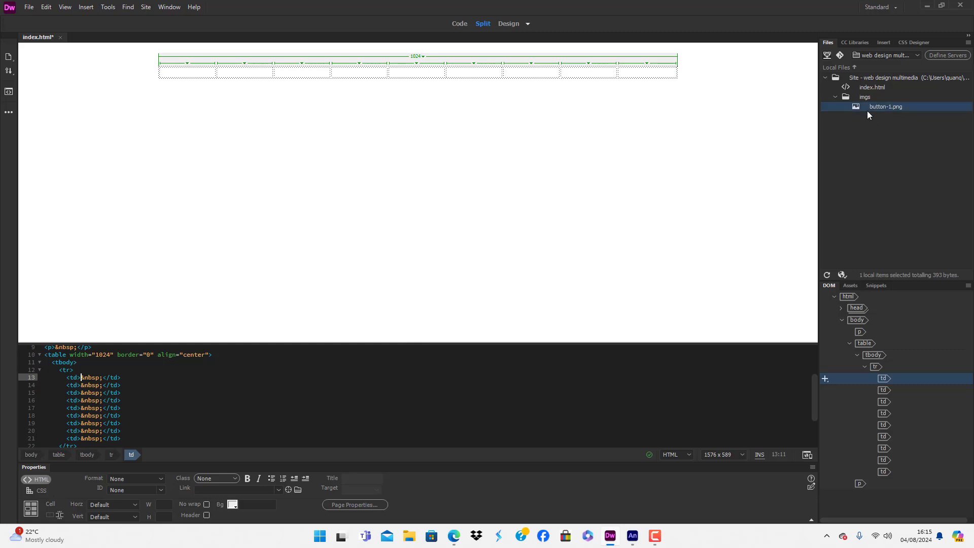
pyautogui.moveTo(869, 105); pyautogui.dragTo(194, 73)
pyautogui.click(246, 163)
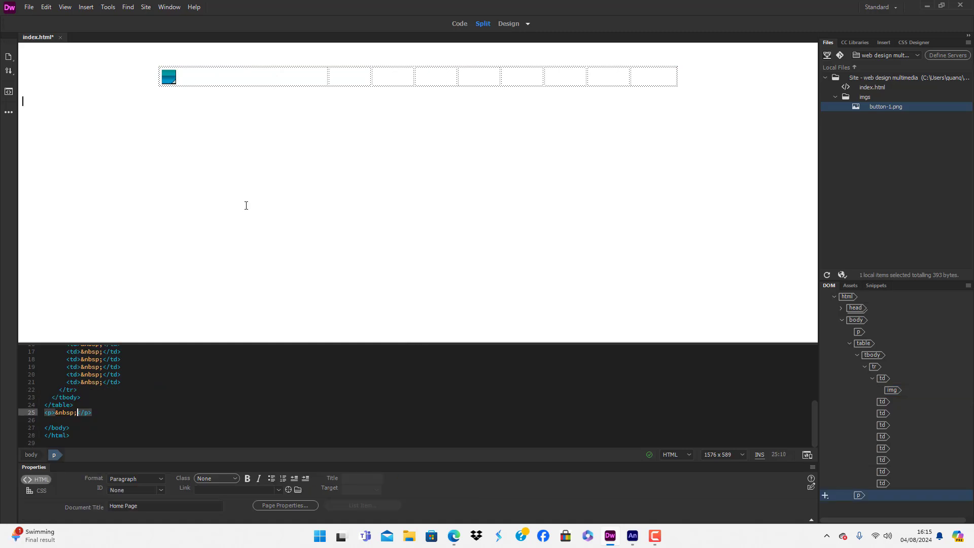
# Switch to Animate and set the middle gradient colour of the base shape inside the button symbol to green 33CC99
pyautogui.click(633, 536)
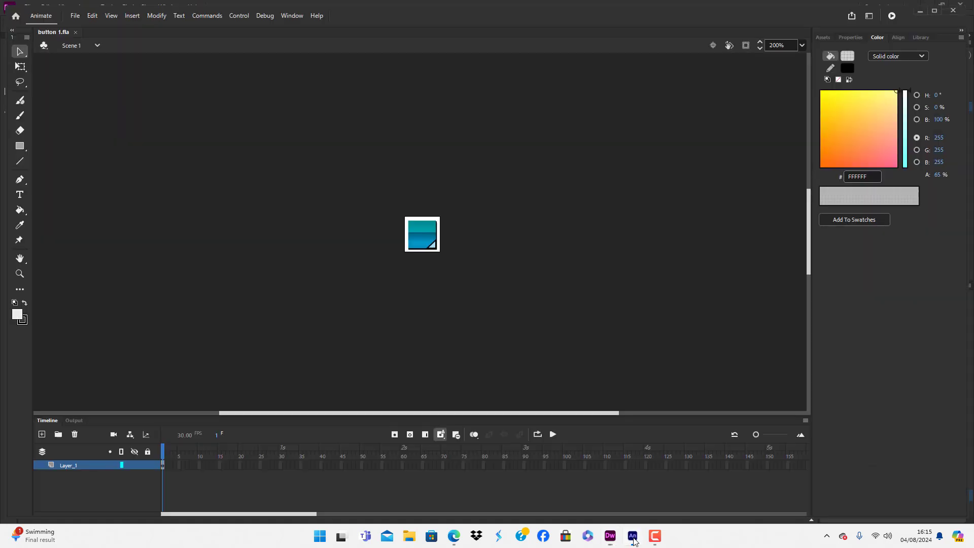
pyautogui.doubleClick(419, 240)
pyautogui.click(419, 239)
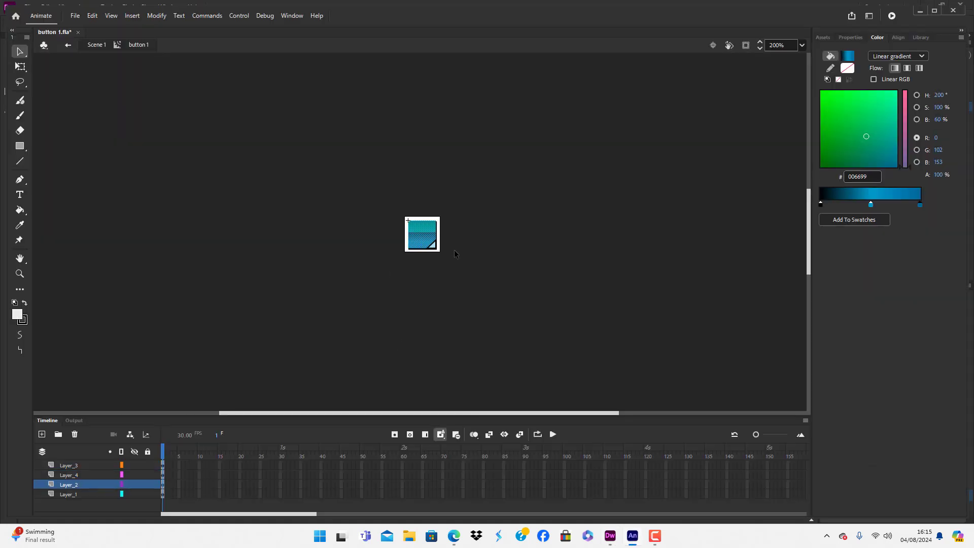
pyautogui.click(872, 205)
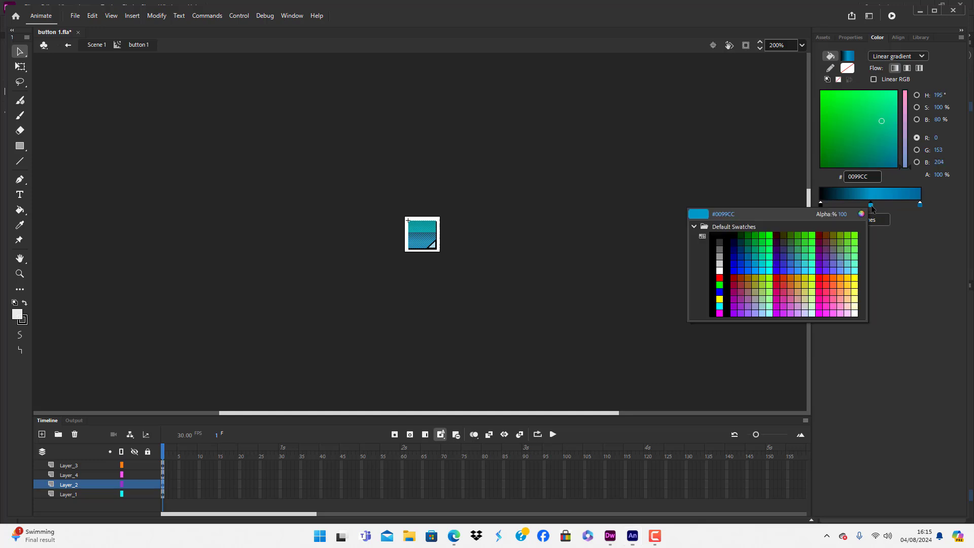
pyautogui.click(874, 110)
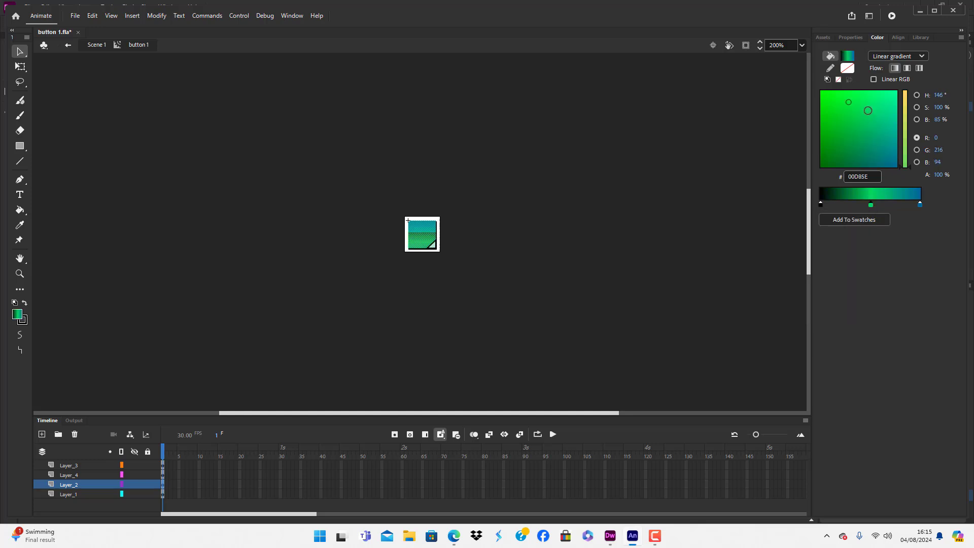
pyautogui.click(600, 278)
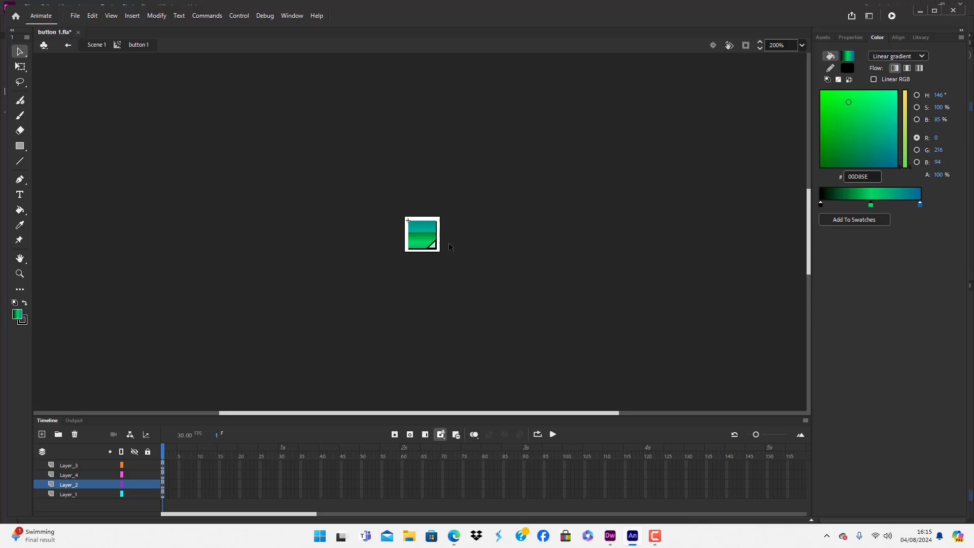
pyautogui.click(418, 245)
pyautogui.click(871, 205)
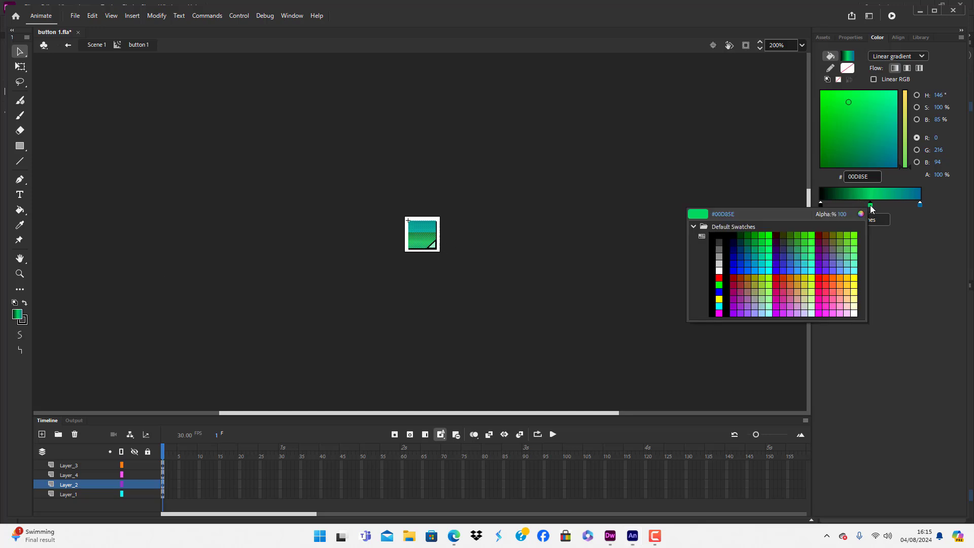
pyautogui.click(810, 253)
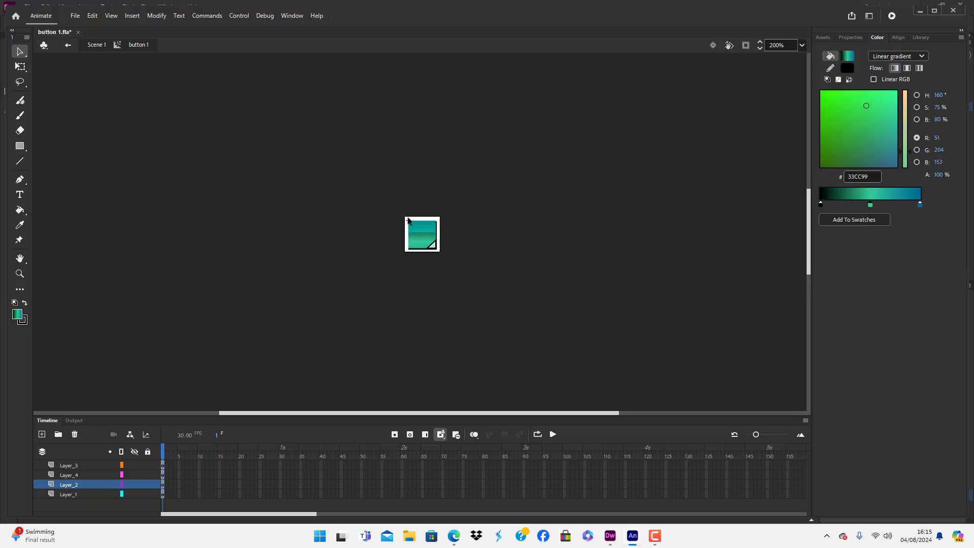
# Save the document as a new Animate file named button 2 in the web design 1 imgs save files folder
pyautogui.click(75, 16)
pyautogui.click(101, 117)
pyautogui.write('butyto')
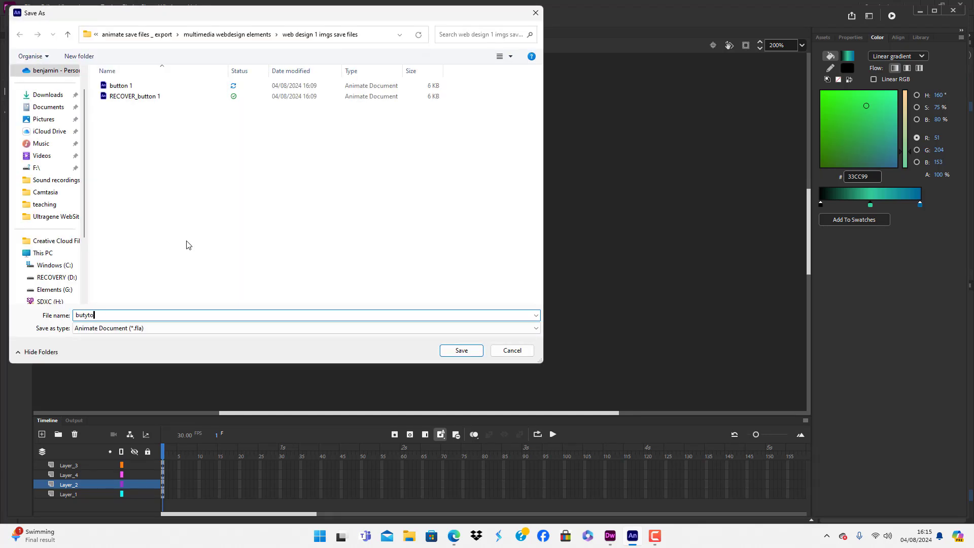
pyautogui.press('BackSpace')
pyautogui.press('BackSpace')
pyautogui.press('BackSpace')
pyautogui.write('ton 2')
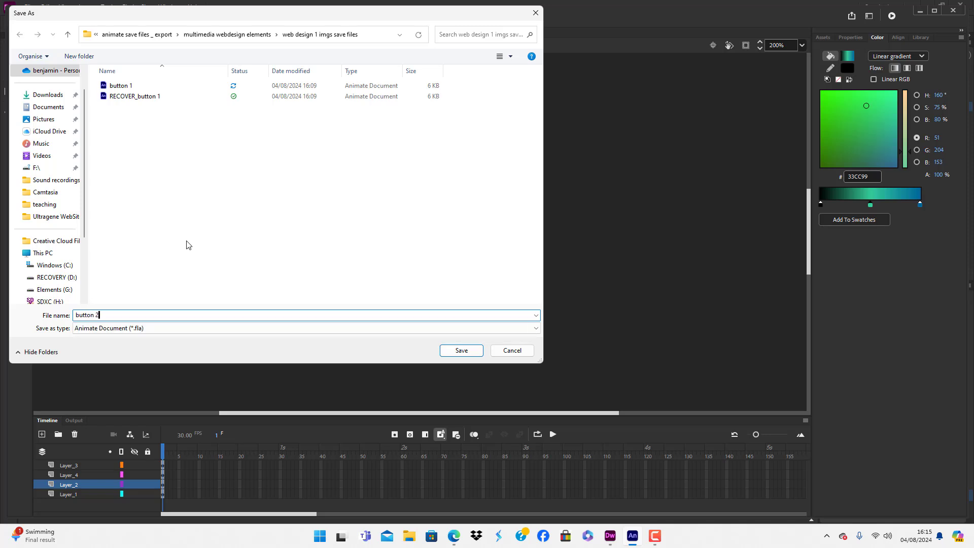
pyautogui.press('Return')
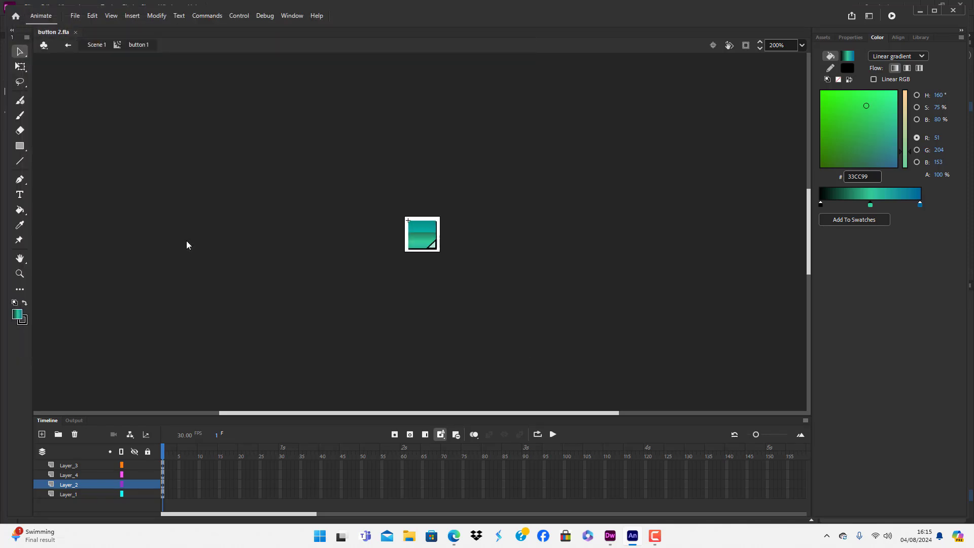
pyautogui.click(75, 17)
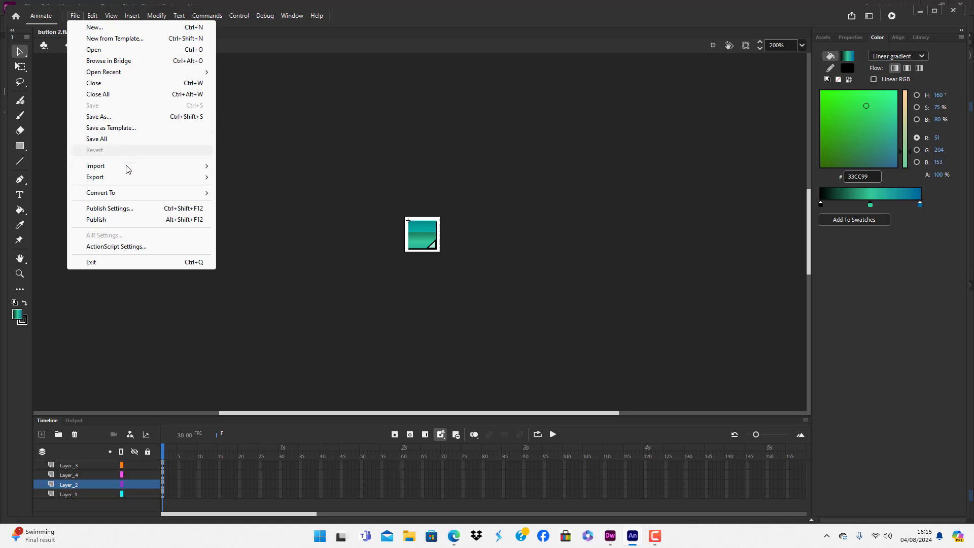
pyautogui.moveTo(132, 177)
pyautogui.click(270, 178)
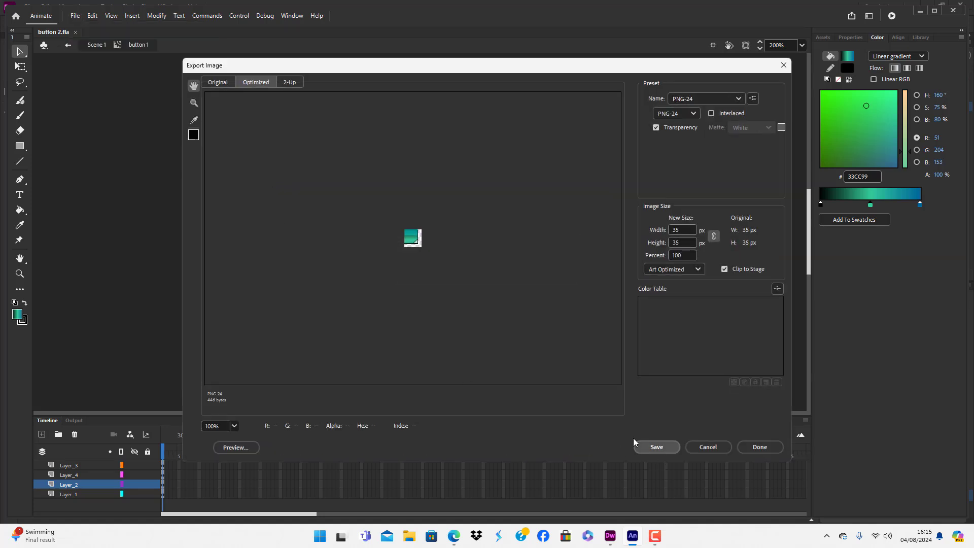
pyautogui.click(712, 445)
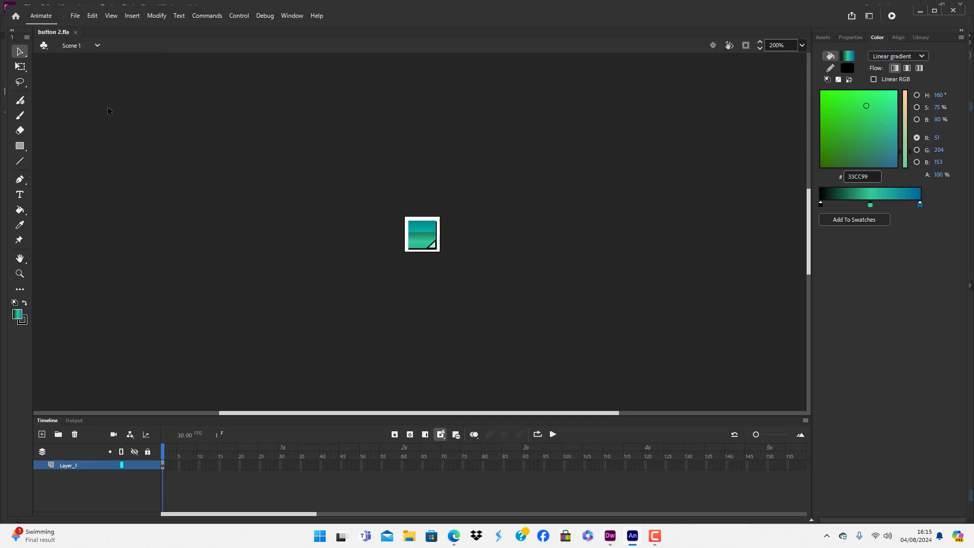
# Export the green button from Scene 1 as a 35 by 35 px PNG-24 image named button-2 in web design 1 imgs save files
pyautogui.click(75, 16)
pyautogui.moveTo(135, 178)
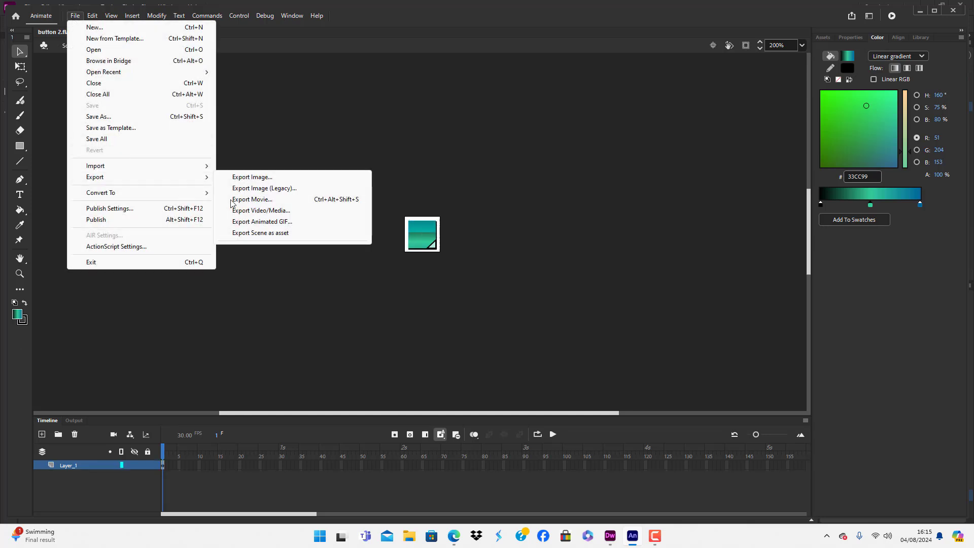
pyautogui.click(251, 178)
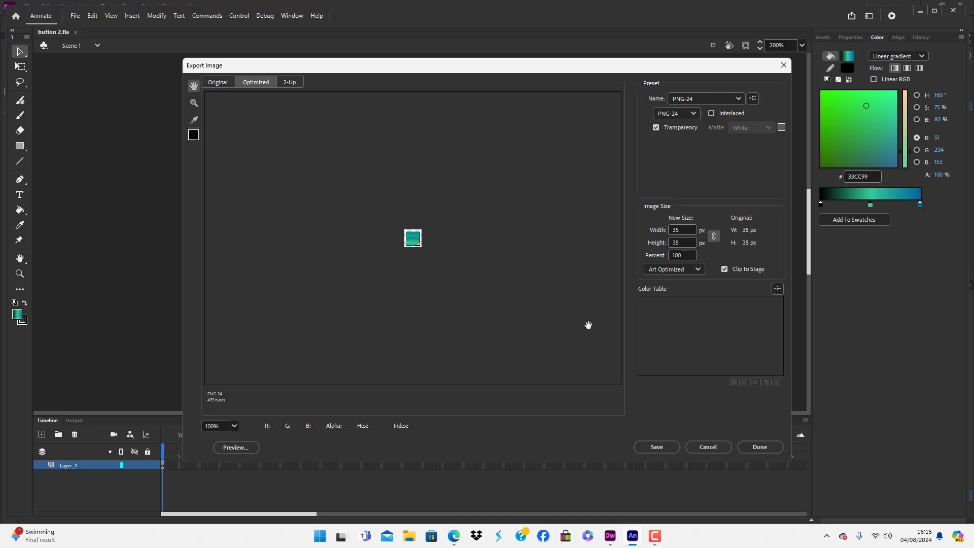
pyautogui.click(654, 448)
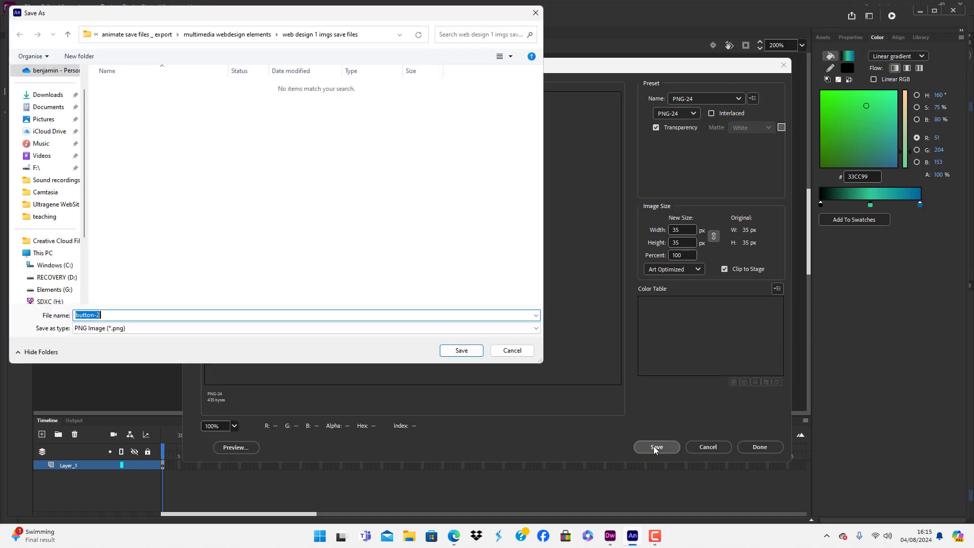
pyautogui.click(462, 351)
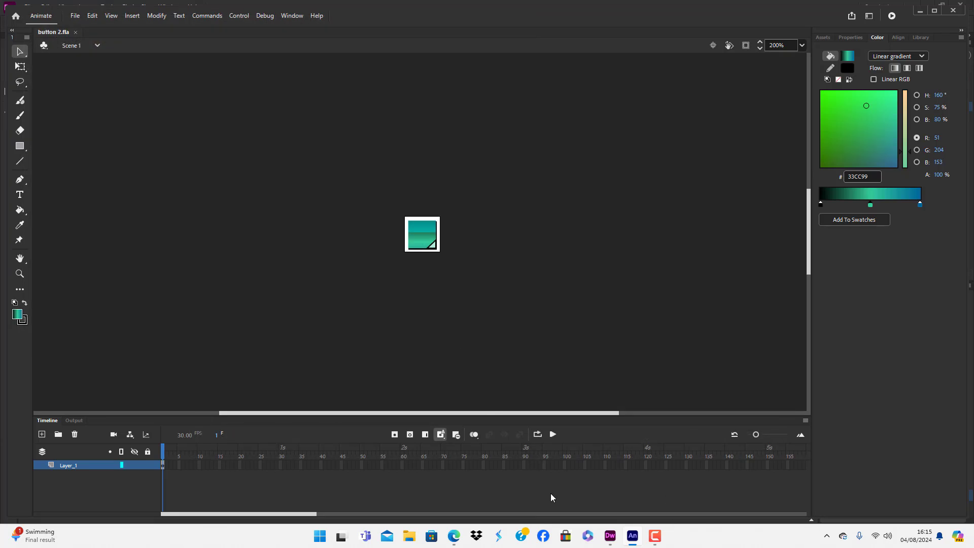
# Switch to Dreamweaver and check the site's imgs folder for the exported second button
pyautogui.click(610, 536)
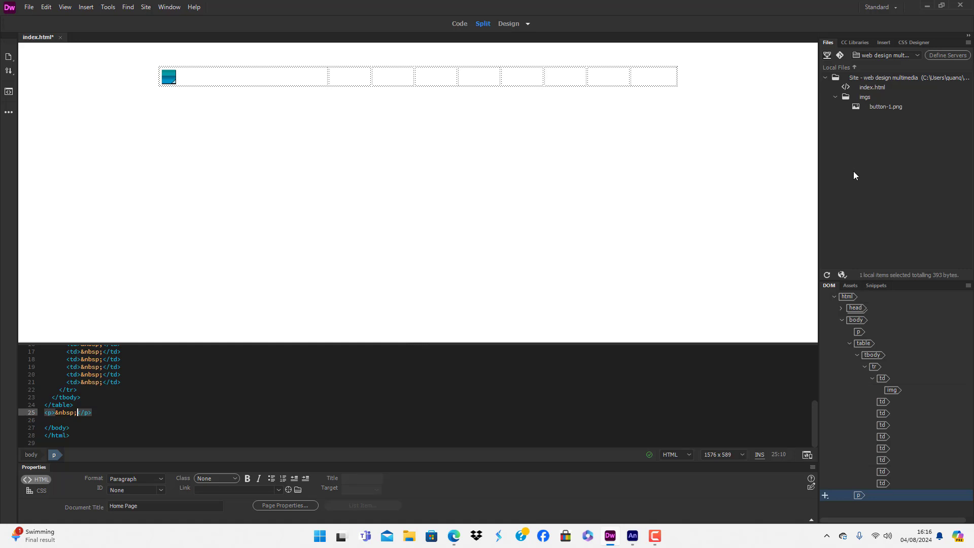
pyautogui.click(850, 80)
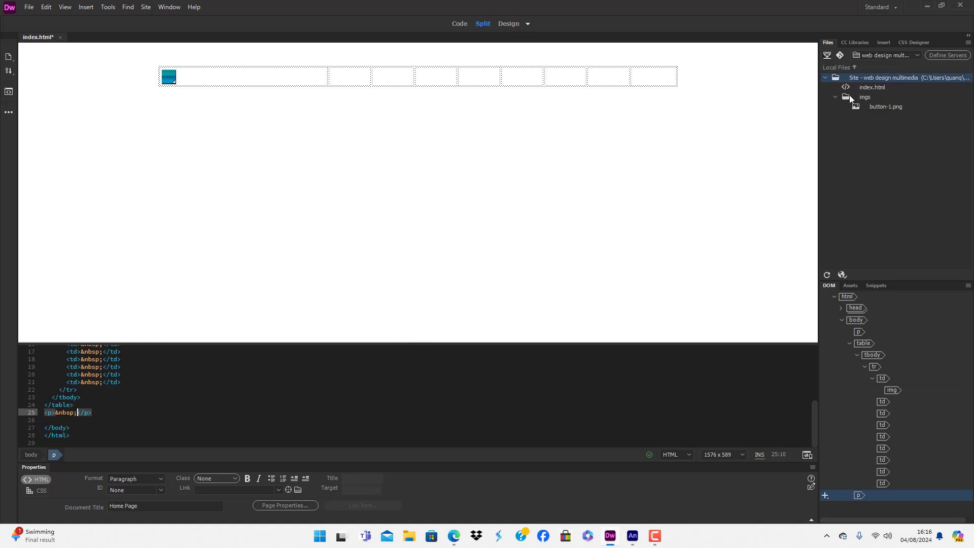
pyautogui.doubleClick(848, 97)
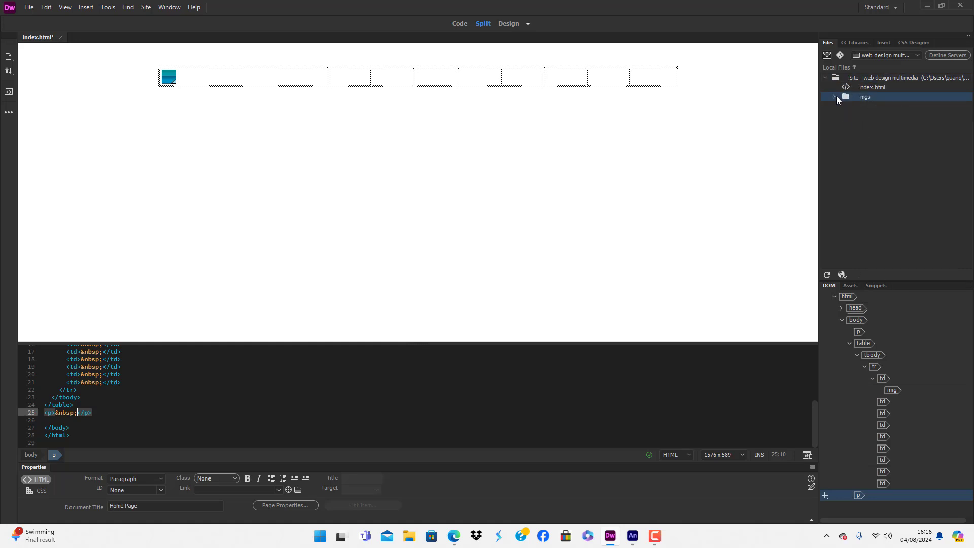
pyautogui.click(837, 96)
pyautogui.click(870, 177)
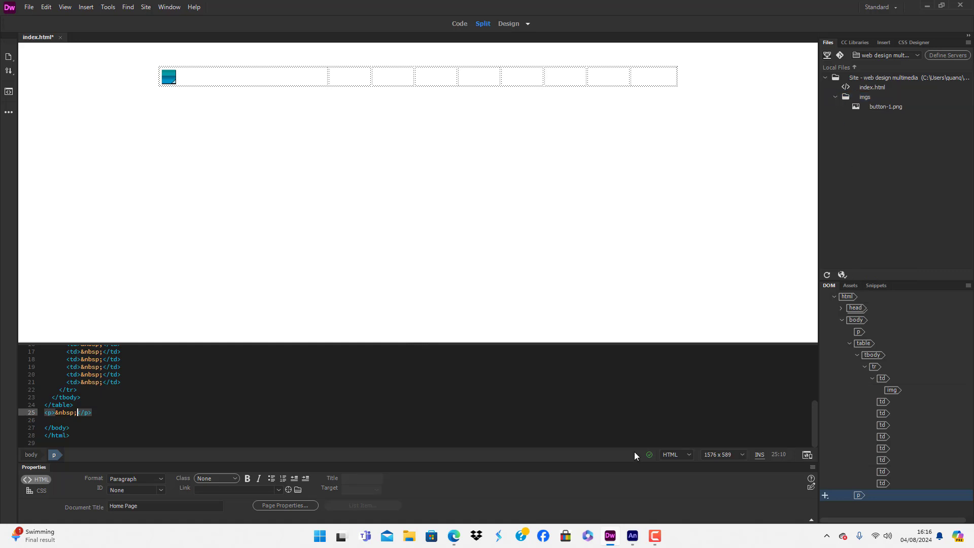
# Switch back to Animate and set the middle gradient colour of the button symbol's base shape to orange FF9900
pyautogui.moveTo(633, 537)
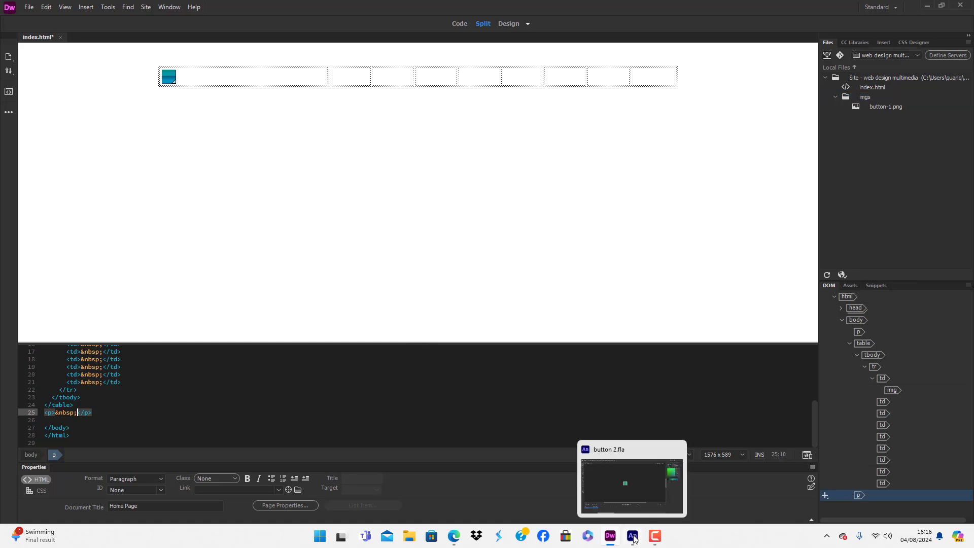
pyautogui.click(633, 537)
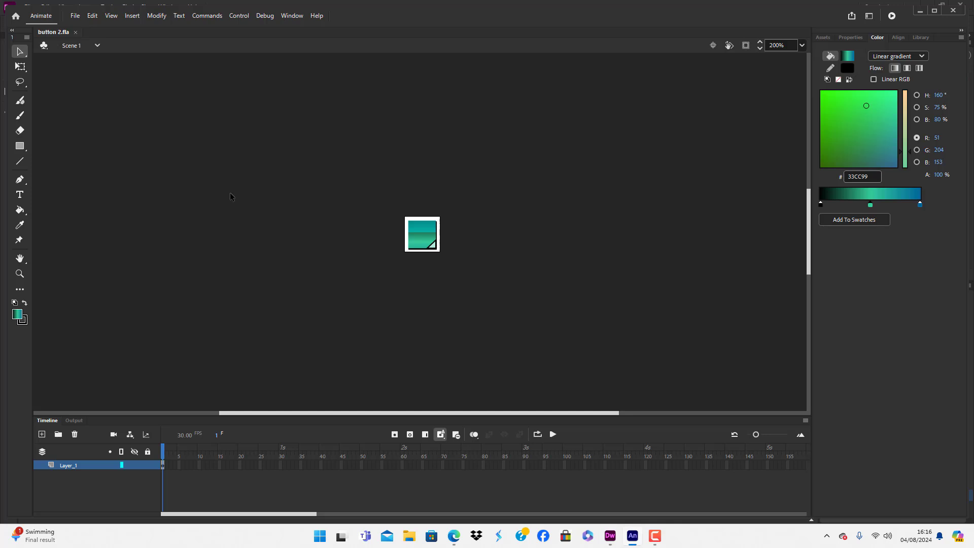
pyautogui.click(76, 16)
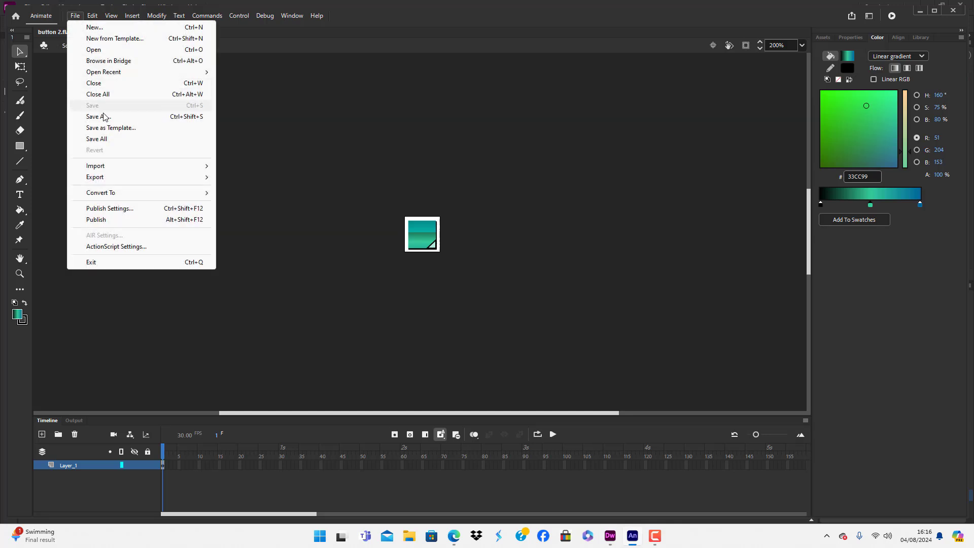
pyautogui.click(222, 311)
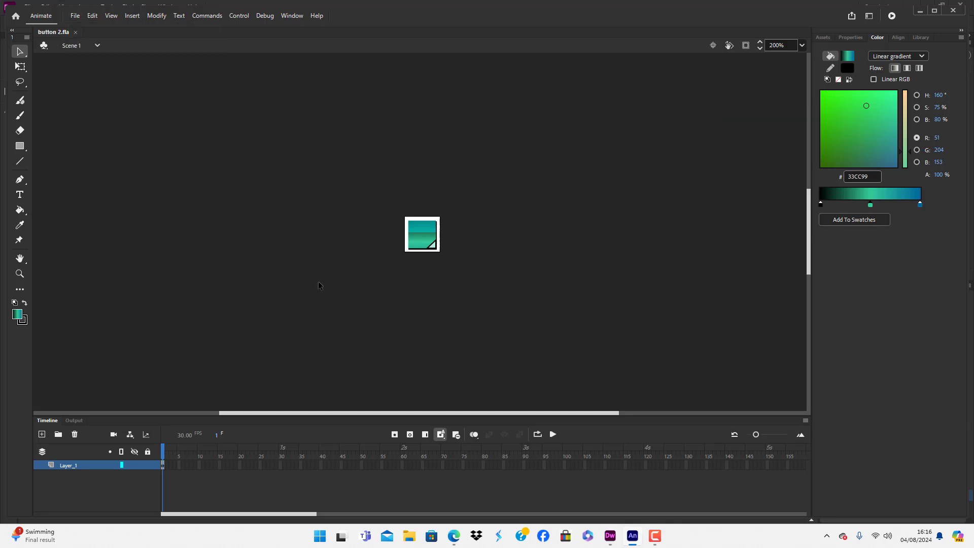
pyautogui.doubleClick(421, 246)
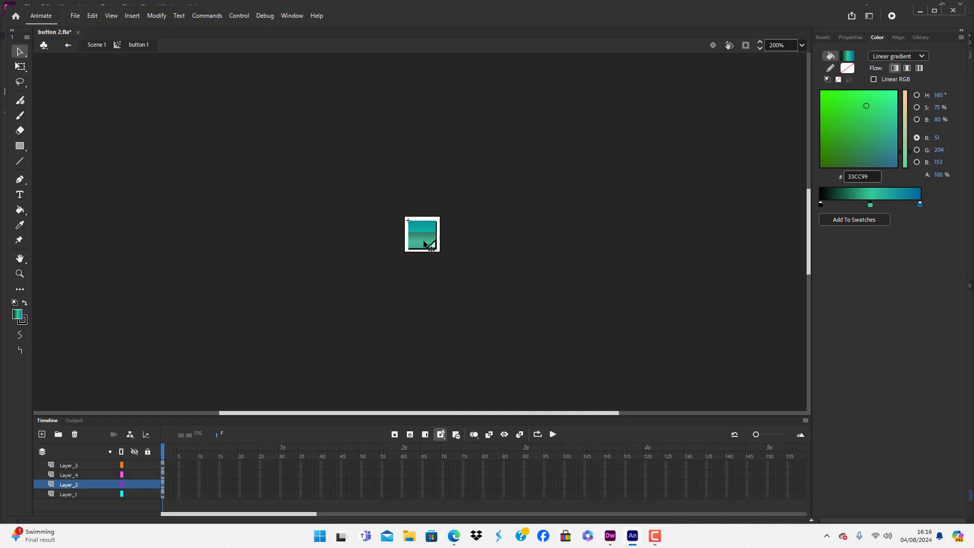
pyautogui.doubleClick(871, 205)
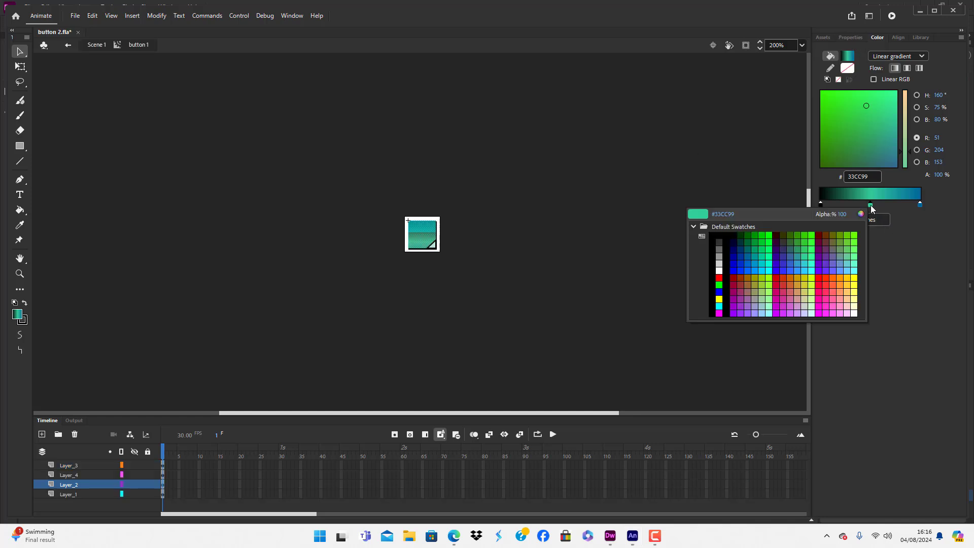
pyautogui.click(838, 277)
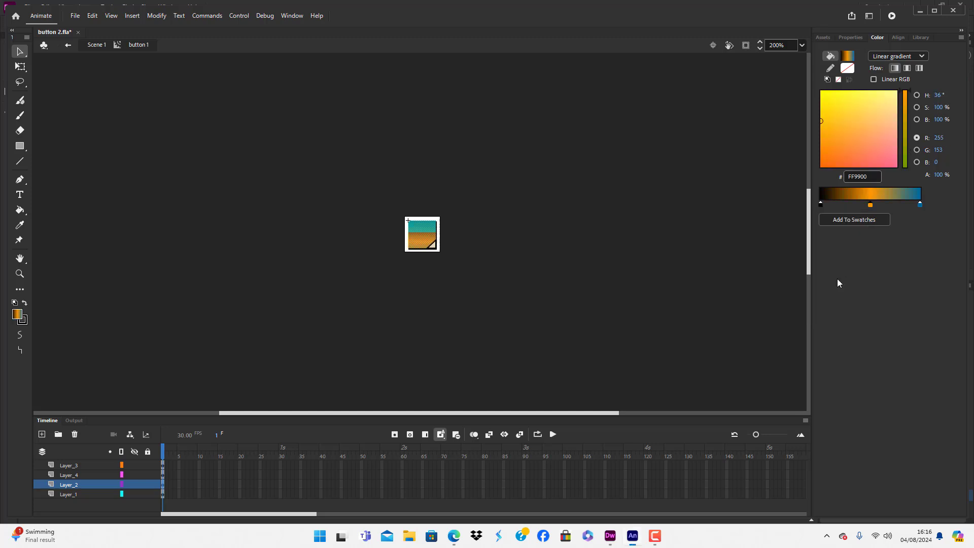
pyautogui.click(514, 272)
# Change the solid fill of the nested lighting button symbol to orange FF6600 and return to the button 1 symbol
pyautogui.doubleClick(429, 231)
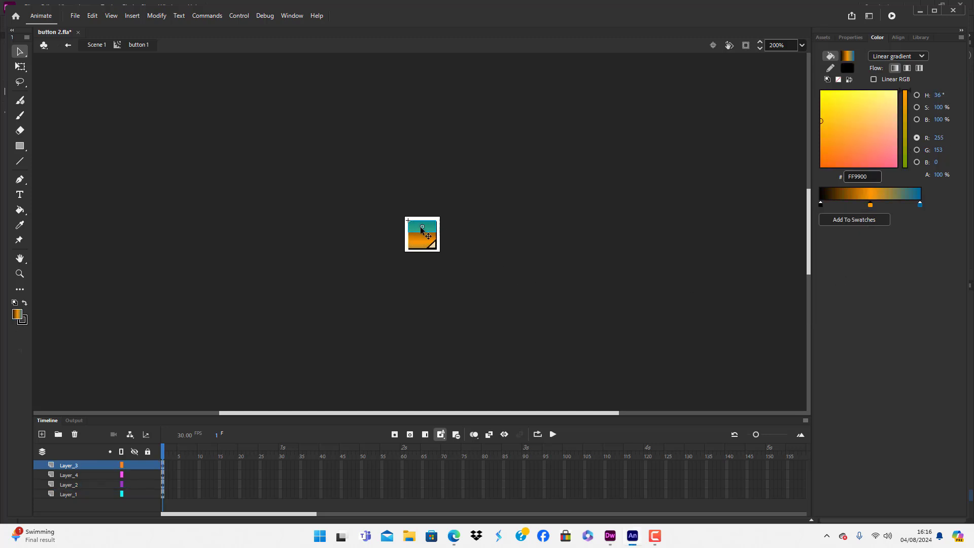
pyautogui.click(431, 230)
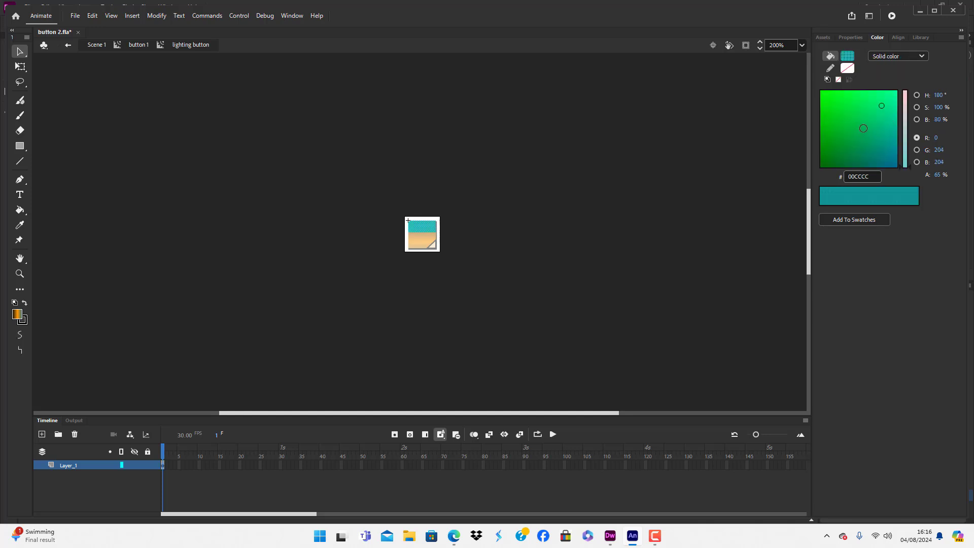
pyautogui.click(848, 56)
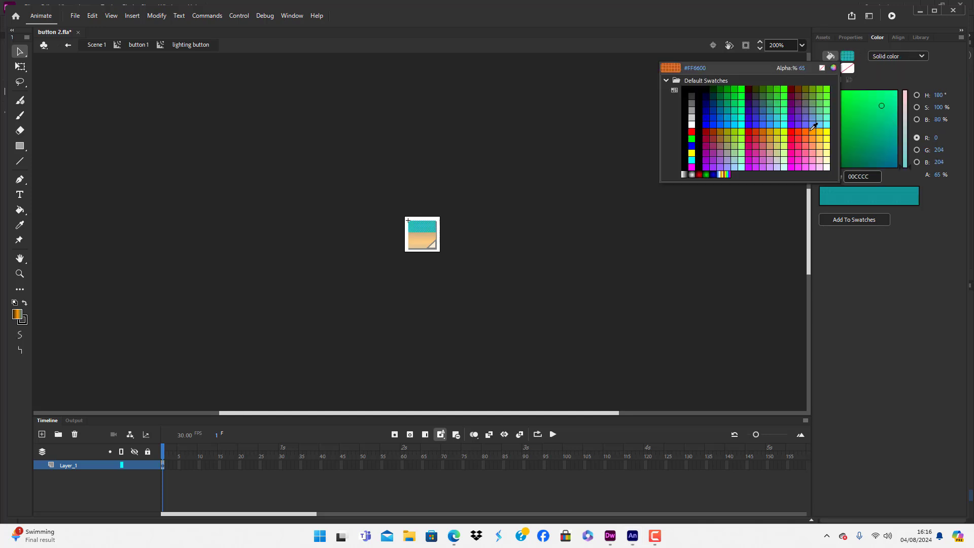
pyautogui.click(482, 271)
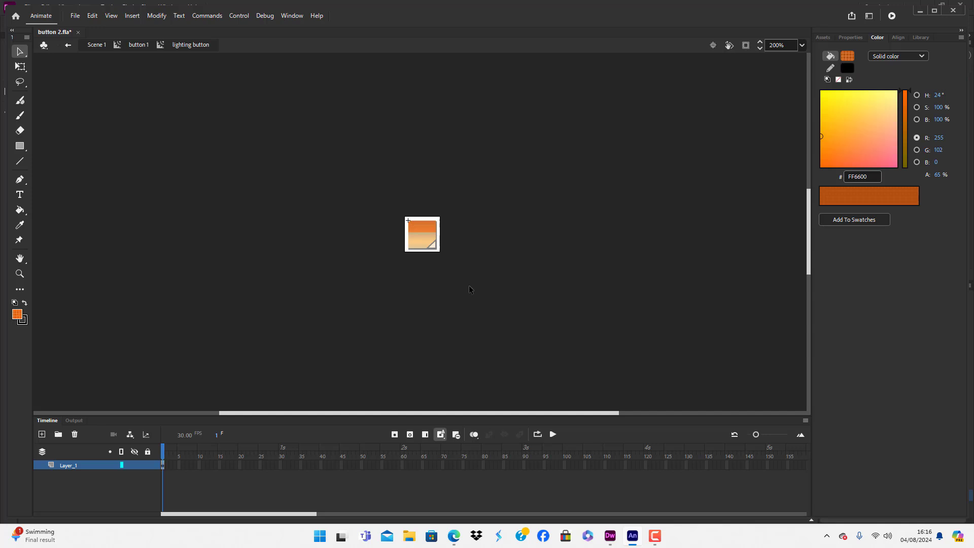
pyautogui.doubleClick(467, 291)
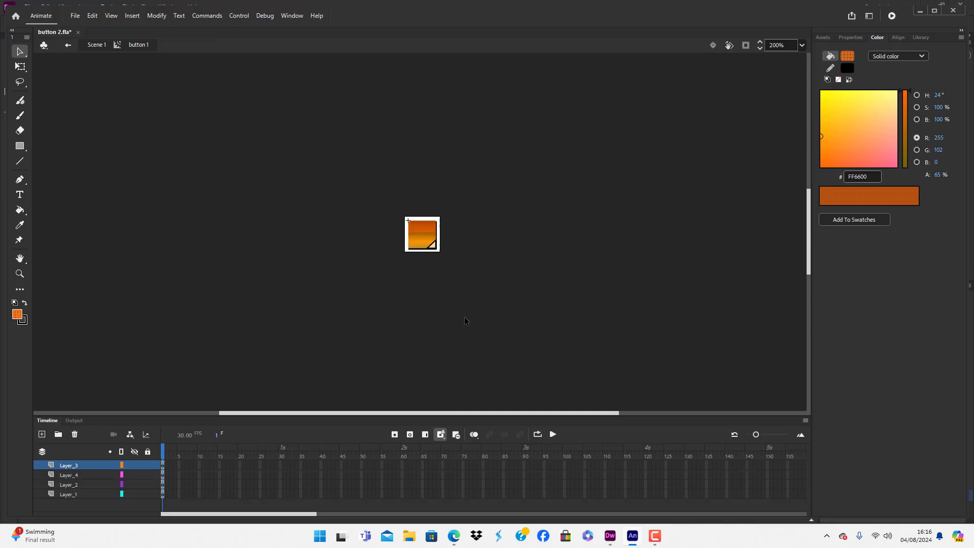
# Save the orange button document under the new file name button 3 in the web design 1 imgs save files folder
pyautogui.click(74, 16)
pyautogui.click(97, 117)
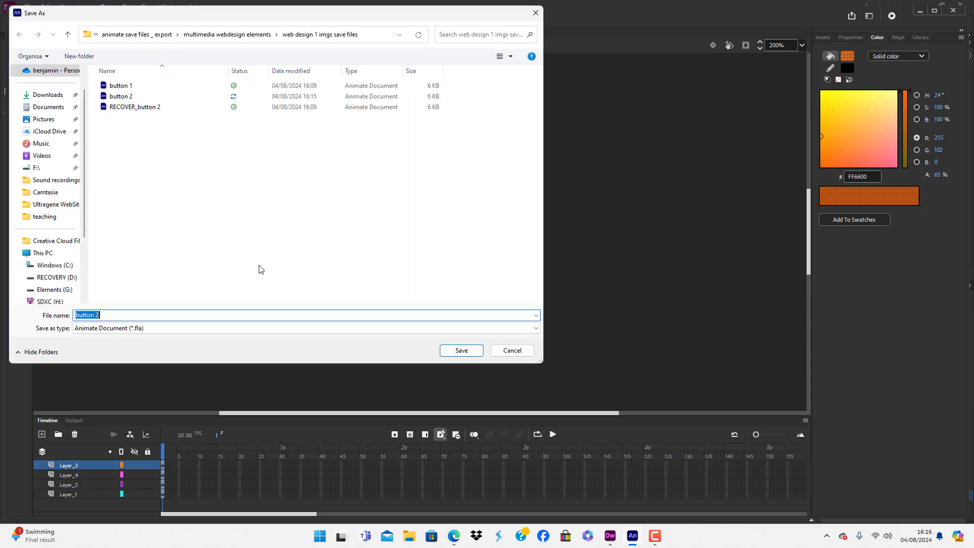
pyautogui.write('button 3')
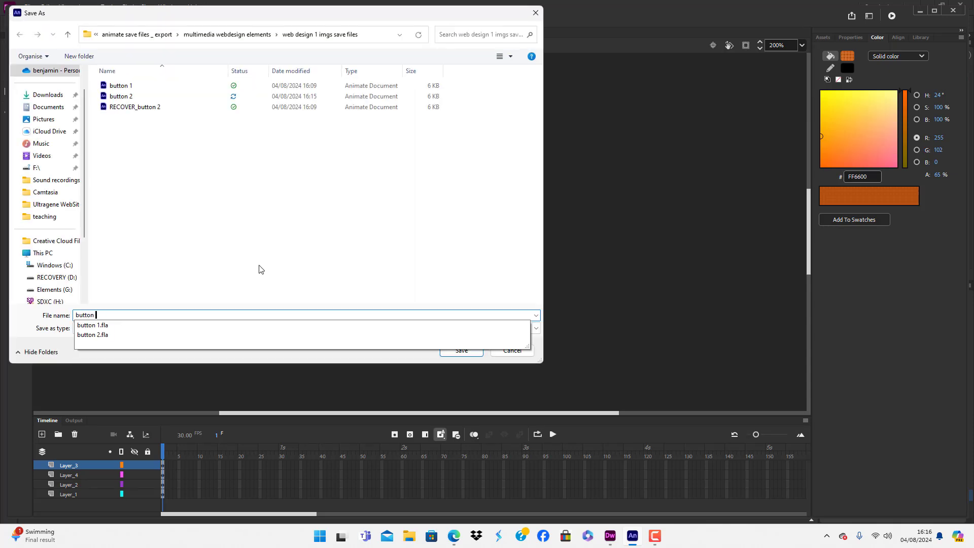
pyautogui.press('Return')
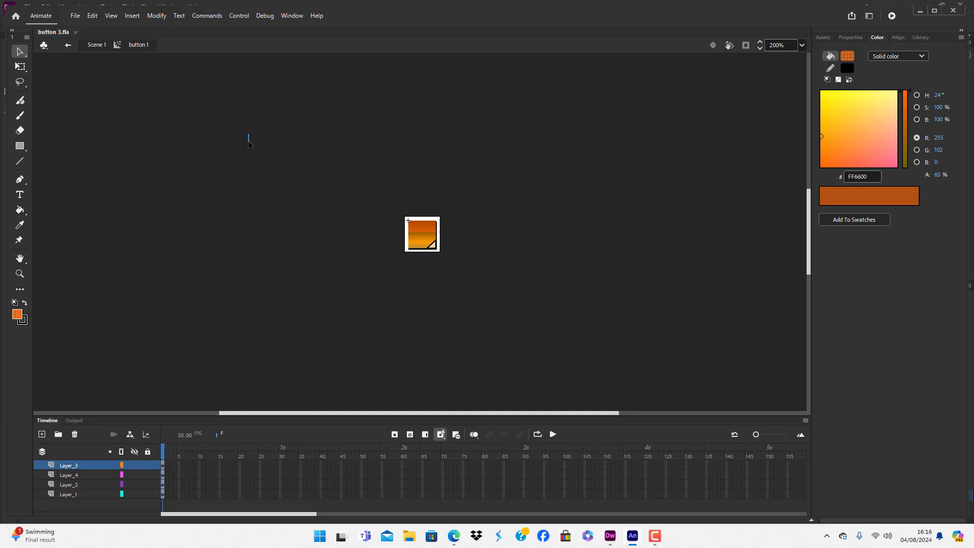
pyautogui.click(75, 16)
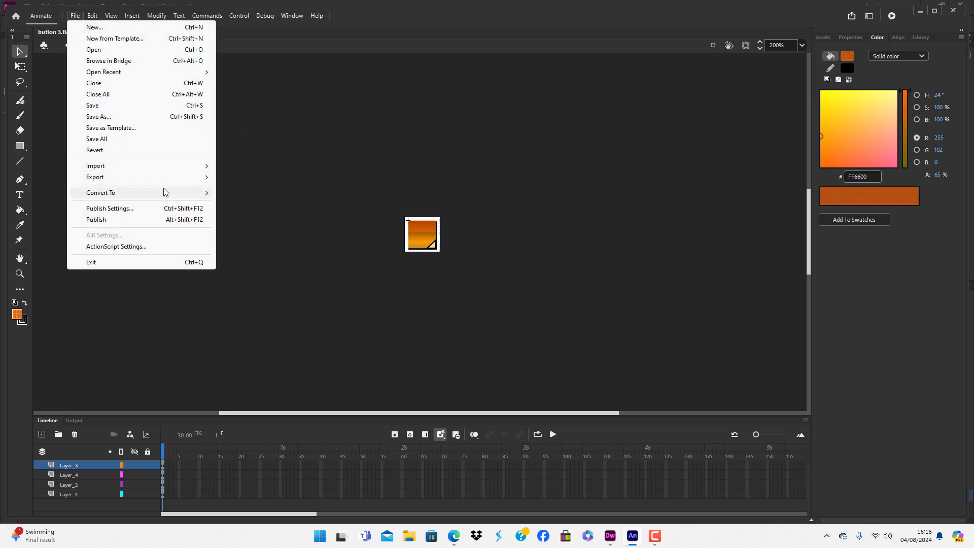
pyautogui.moveTo(157, 177)
pyautogui.click(245, 177)
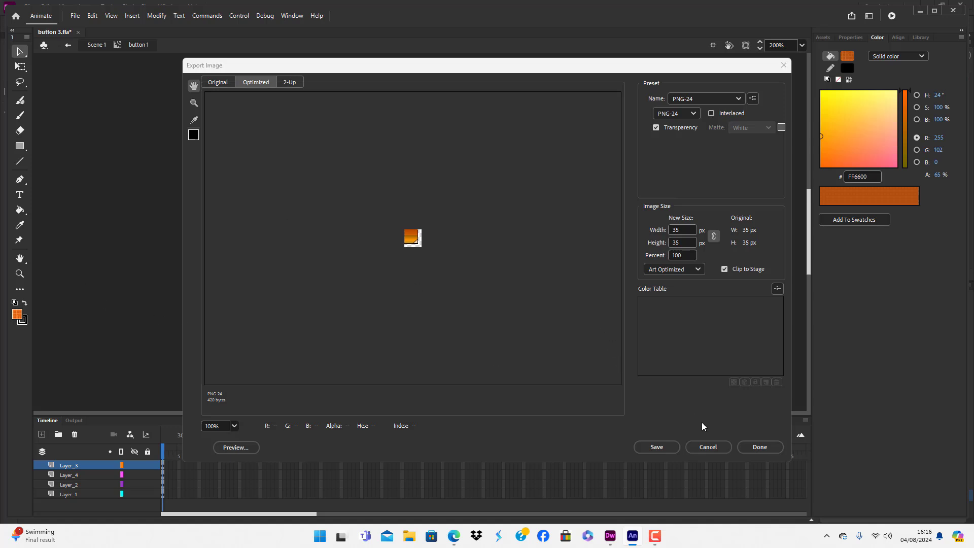
pyautogui.click(709, 447)
# Return to Scene 1 and export the orange button as a 35 by 35 px PNG-24 image named button-3 in web design 1 imgs save files
pyautogui.doubleClick(157, 231)
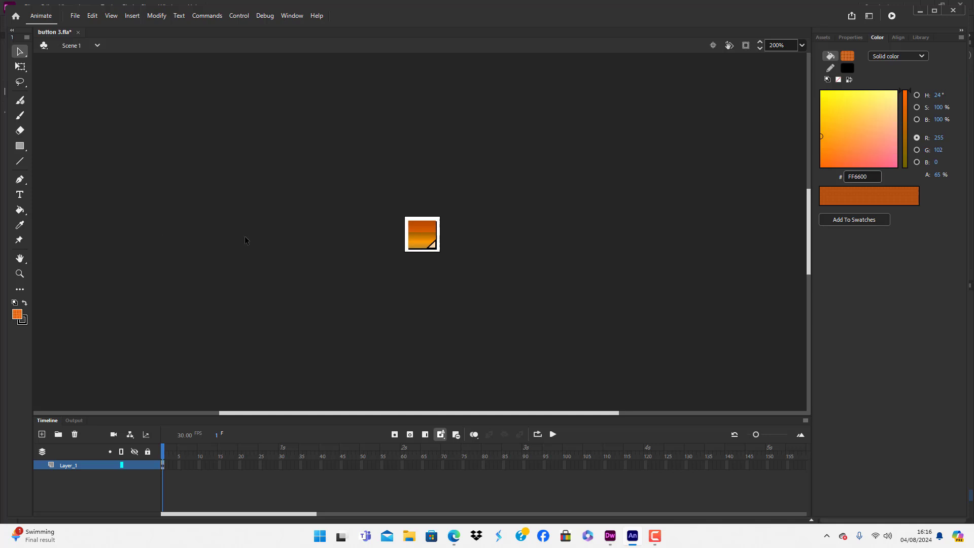
pyautogui.click(74, 16)
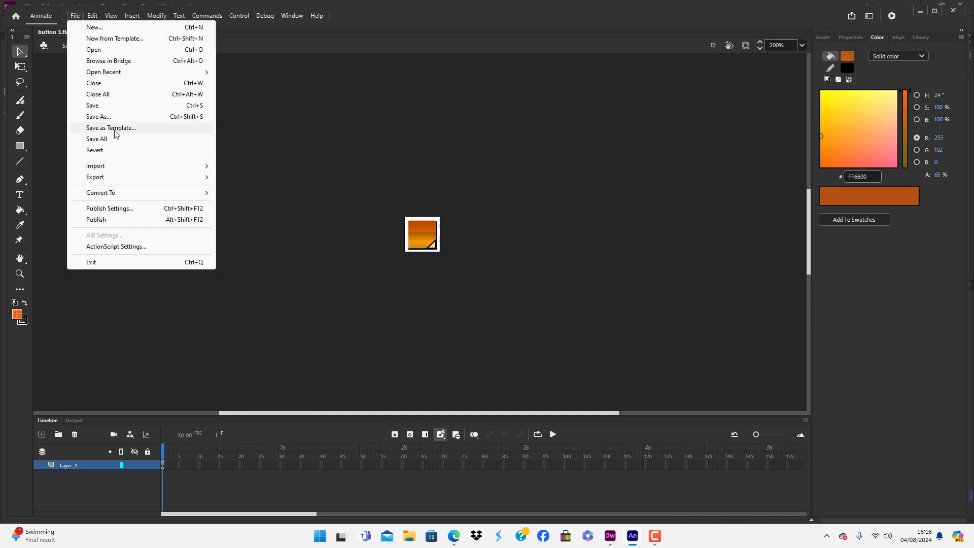
pyautogui.moveTo(125, 178)
pyautogui.click(272, 177)
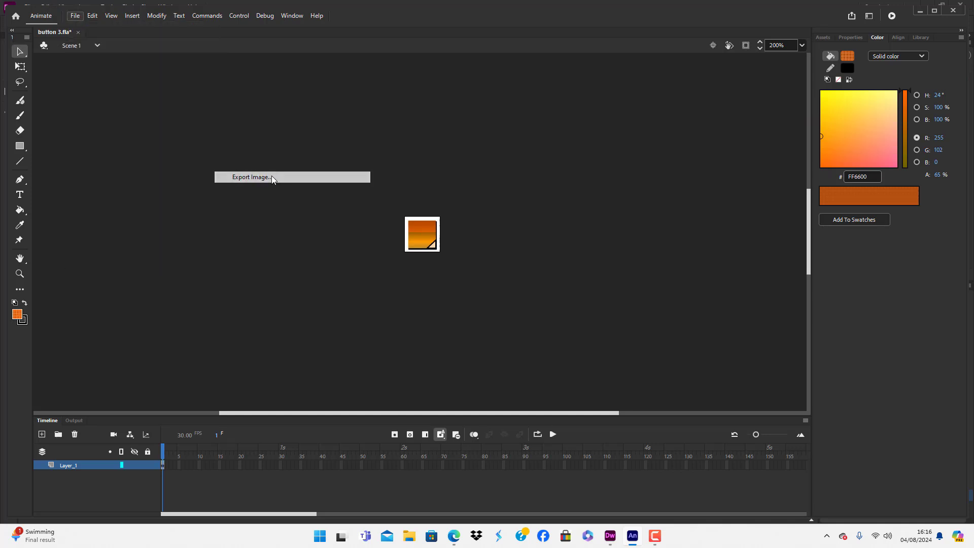
pyautogui.click(656, 447)
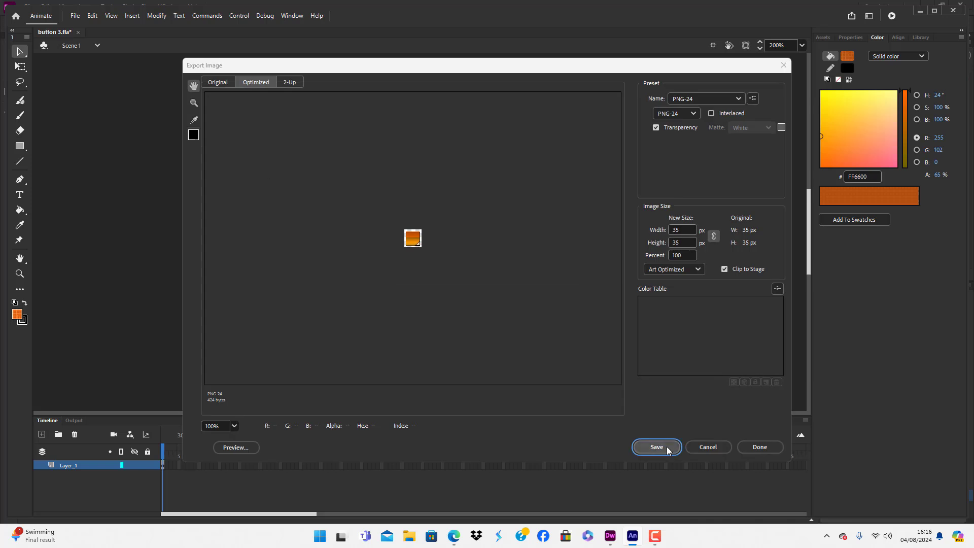
pyautogui.click(462, 351)
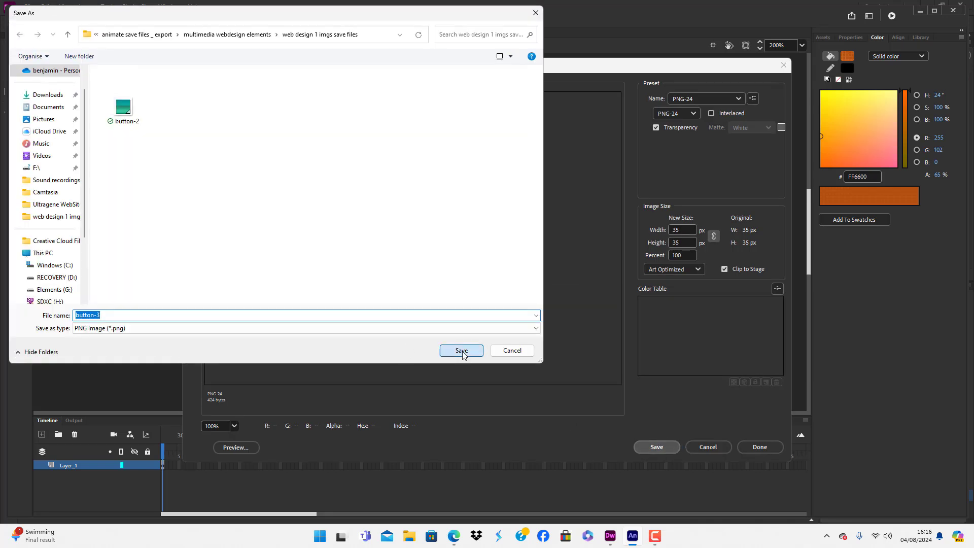
# Check for the exported buttons in Dreamweaver's site files and in the Documents folder multimedia web deisgn > imgs using File Explorer
pyautogui.click(613, 538)
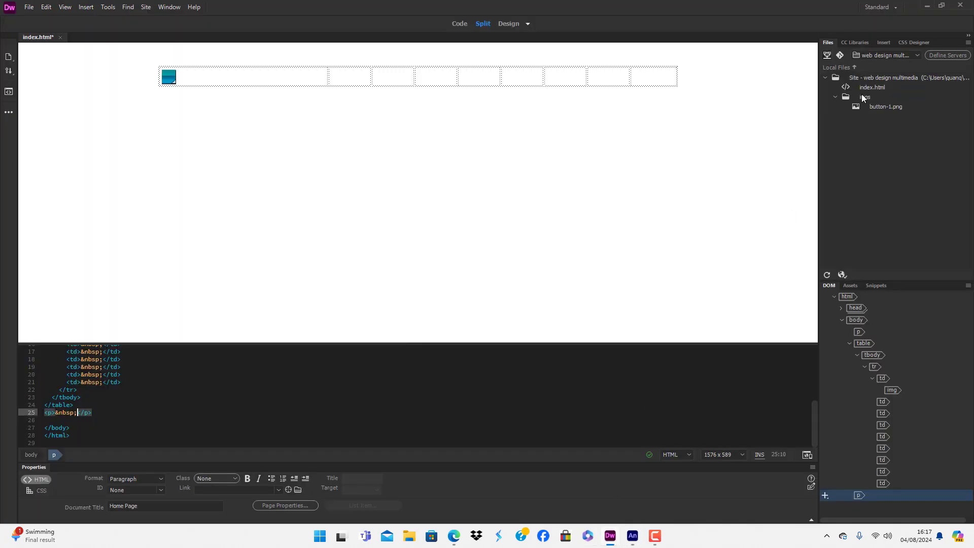
pyautogui.click(410, 537)
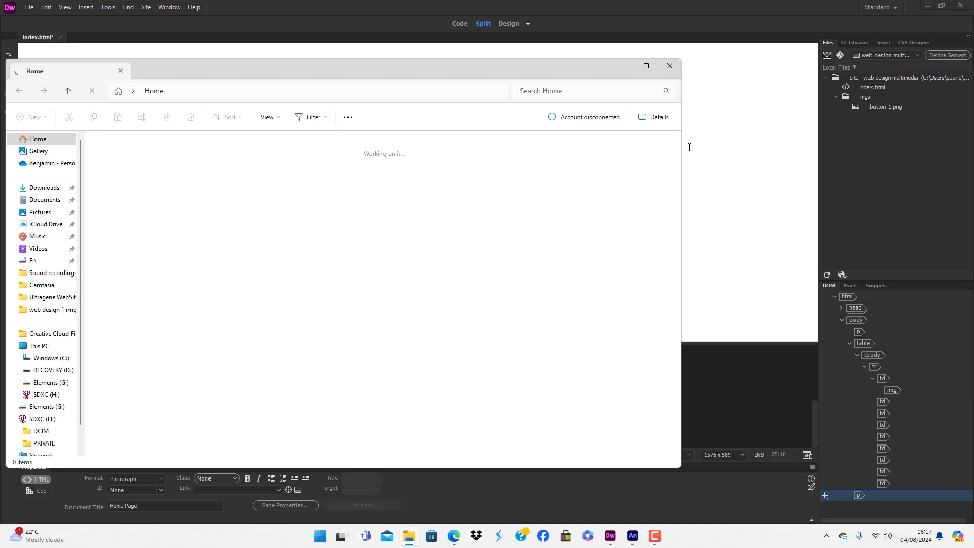
pyautogui.click(47, 202)
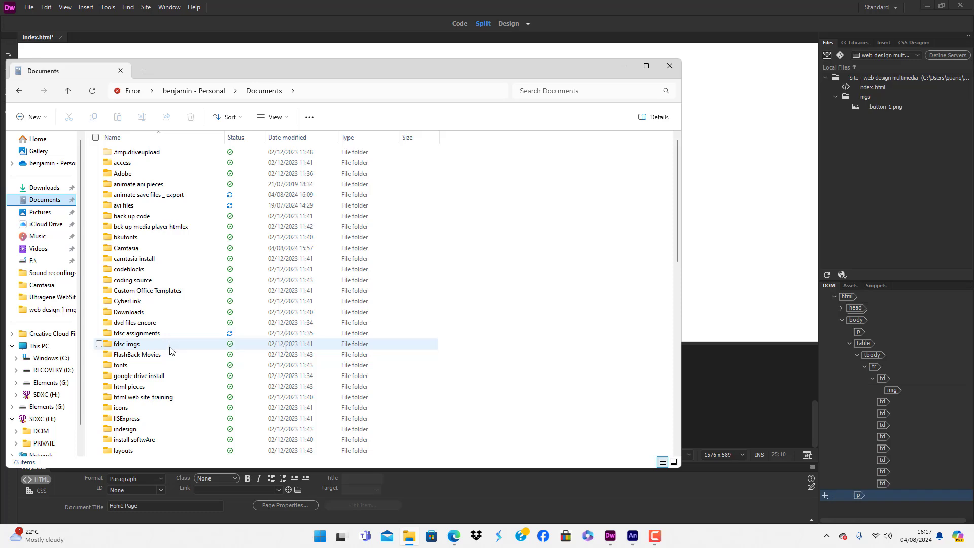
pyautogui.scroll(-15, 170, 349)
pyautogui.scroll(-4, 169, 349)
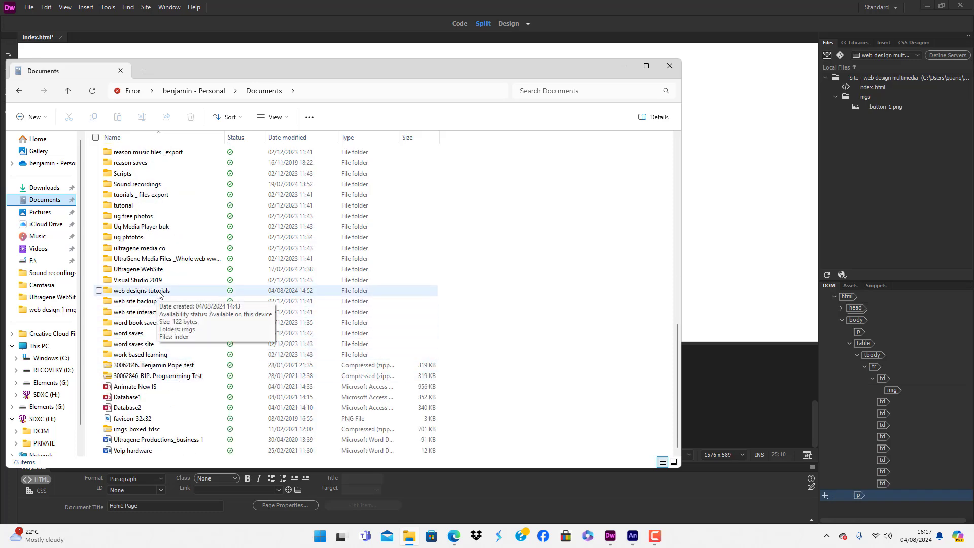
pyautogui.scroll(5, 158, 295)
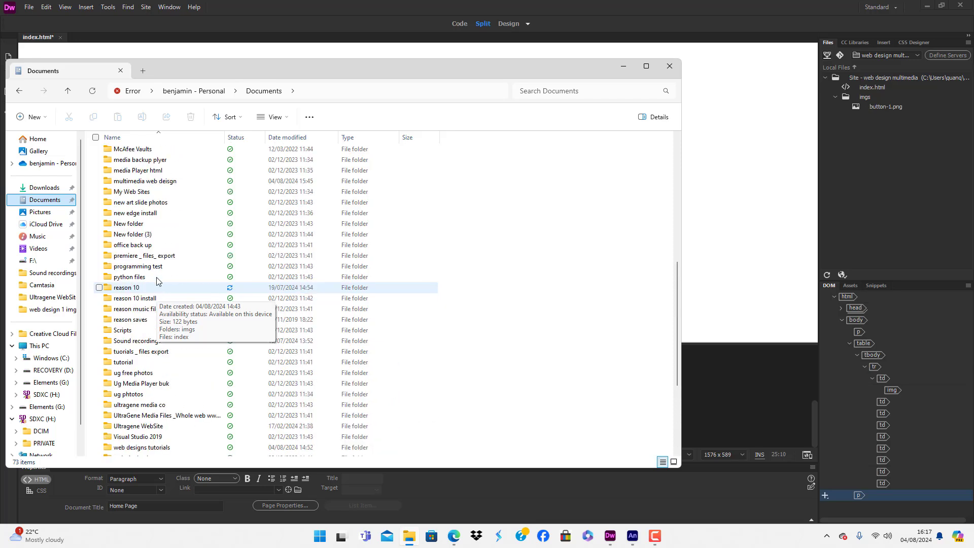
pyautogui.doubleClick(152, 181)
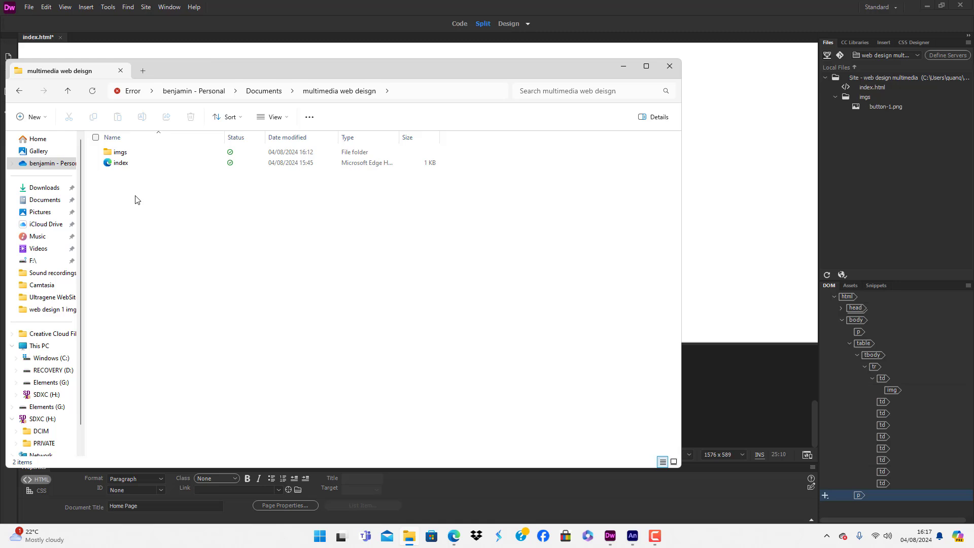
pyautogui.doubleClick(120, 153)
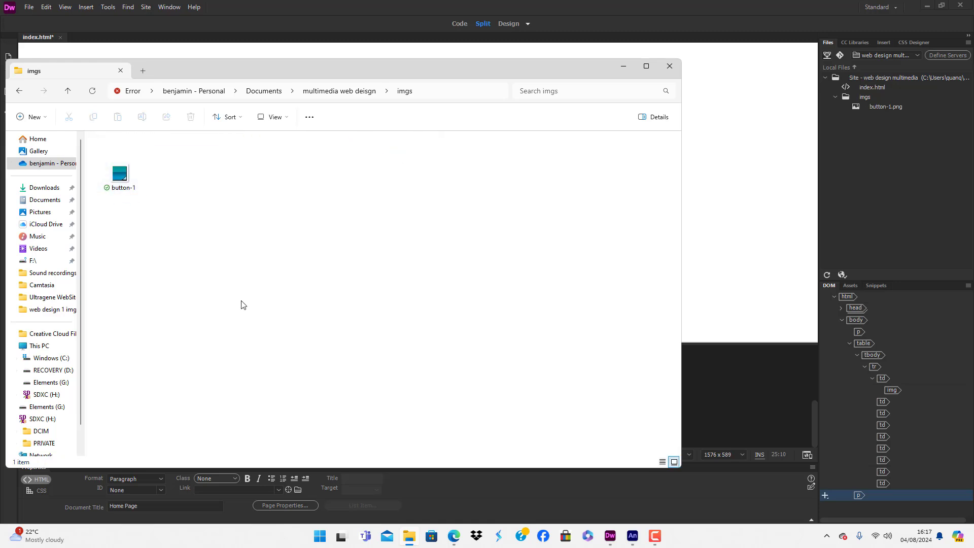
# Switch to Animate and export the orange button as PNG-24 image button-3 into the Documents folder multimedia web deisgn > imgs
pyautogui.click(635, 537)
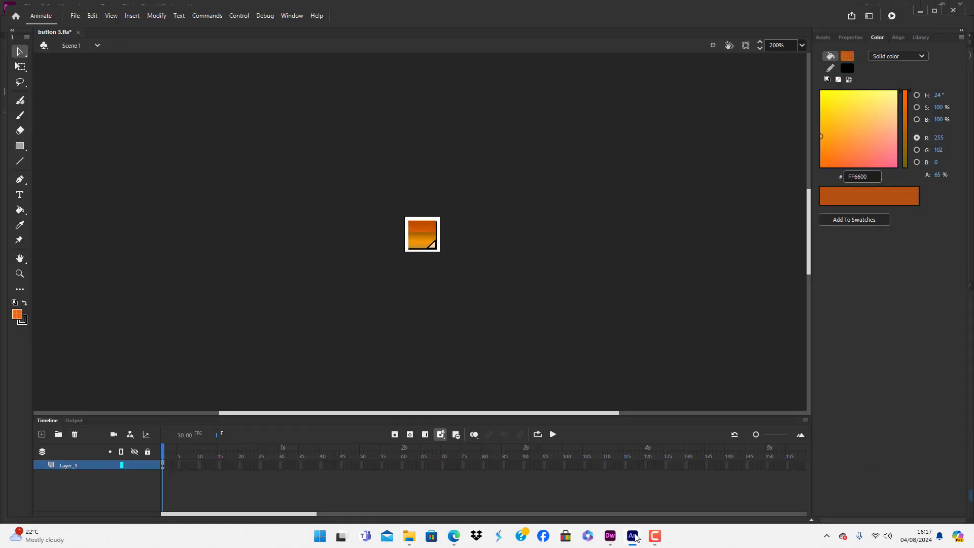
pyautogui.click(75, 15)
pyautogui.moveTo(113, 183)
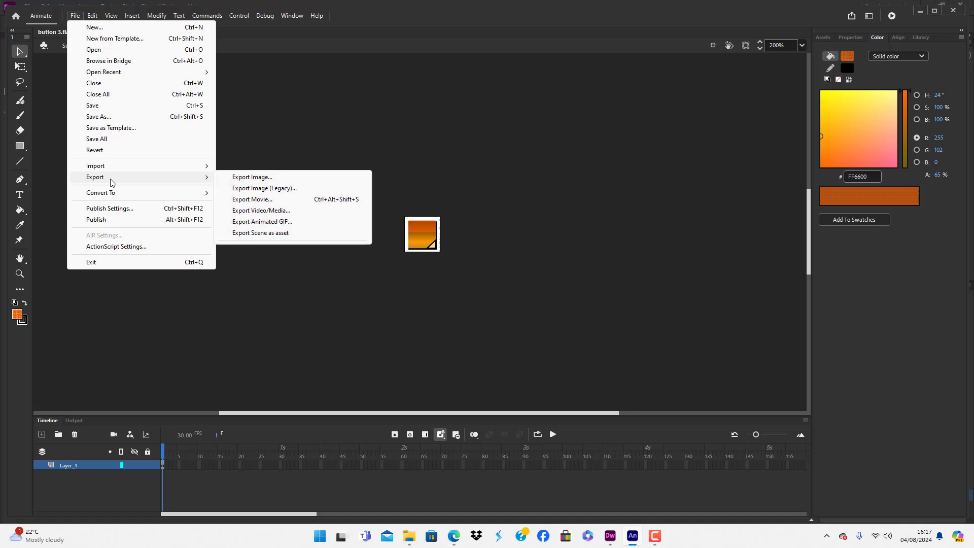
pyautogui.click(245, 179)
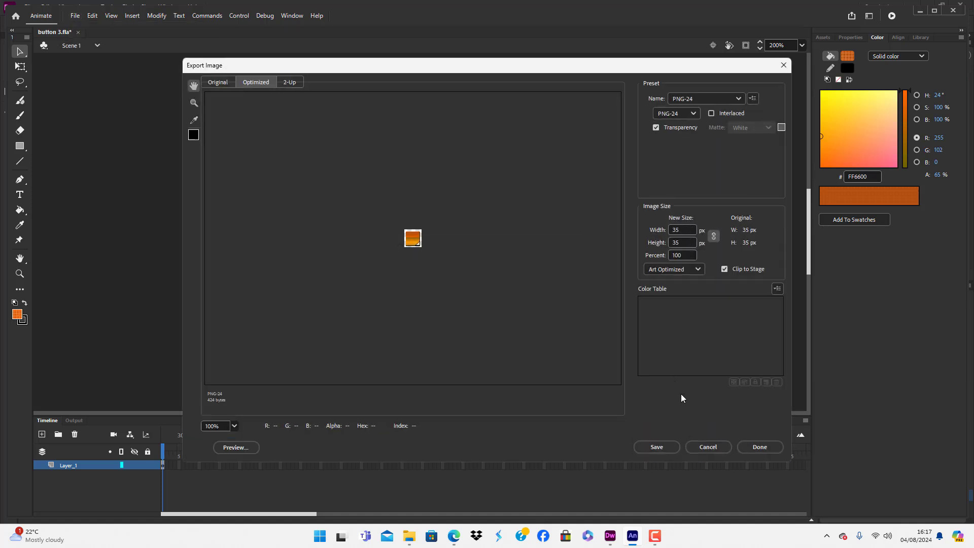
pyautogui.click(657, 447)
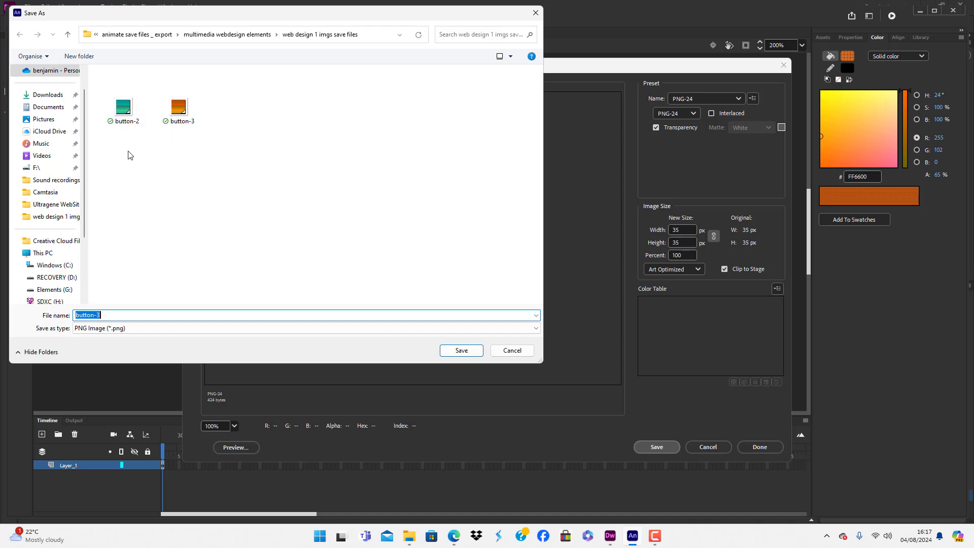
pyautogui.click(46, 107)
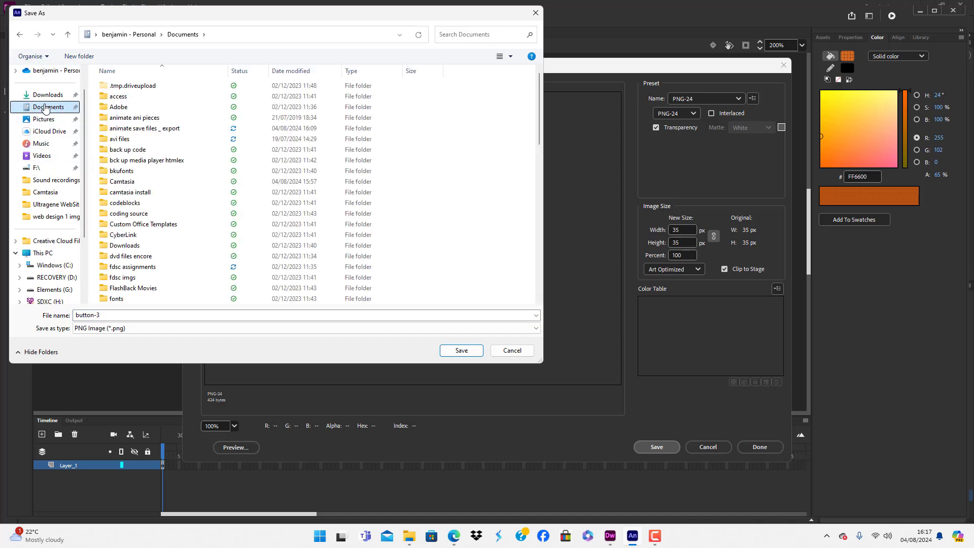
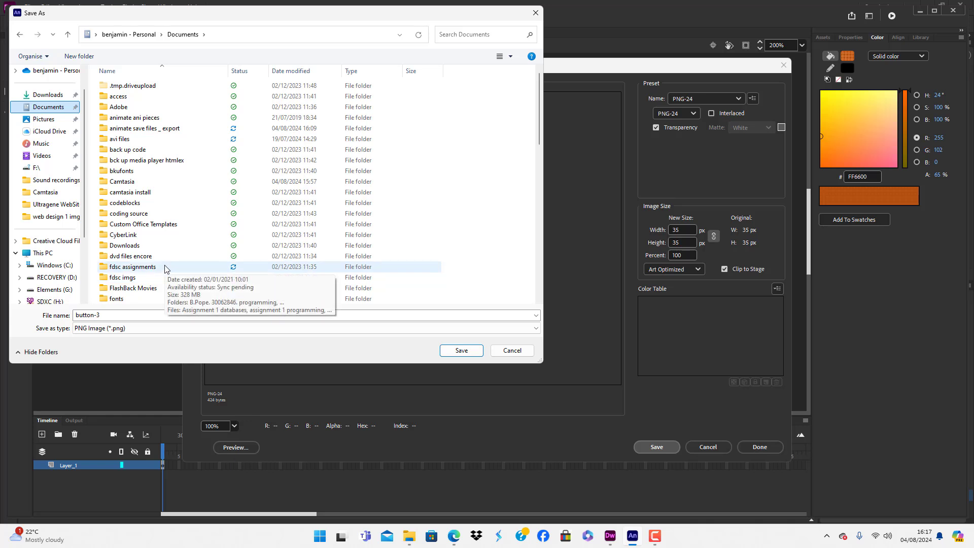
pyautogui.scroll(-3, 165, 269)
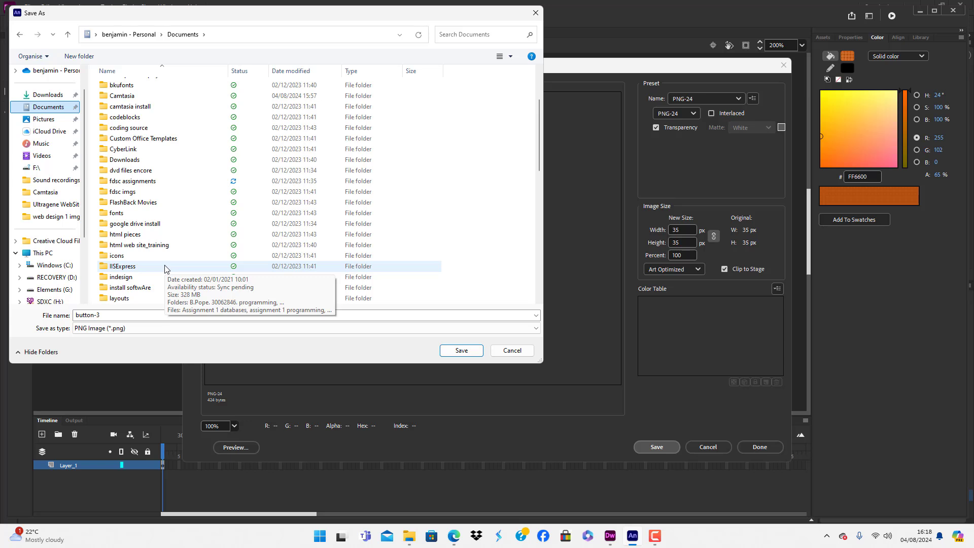
pyautogui.scroll(-2, 165, 269)
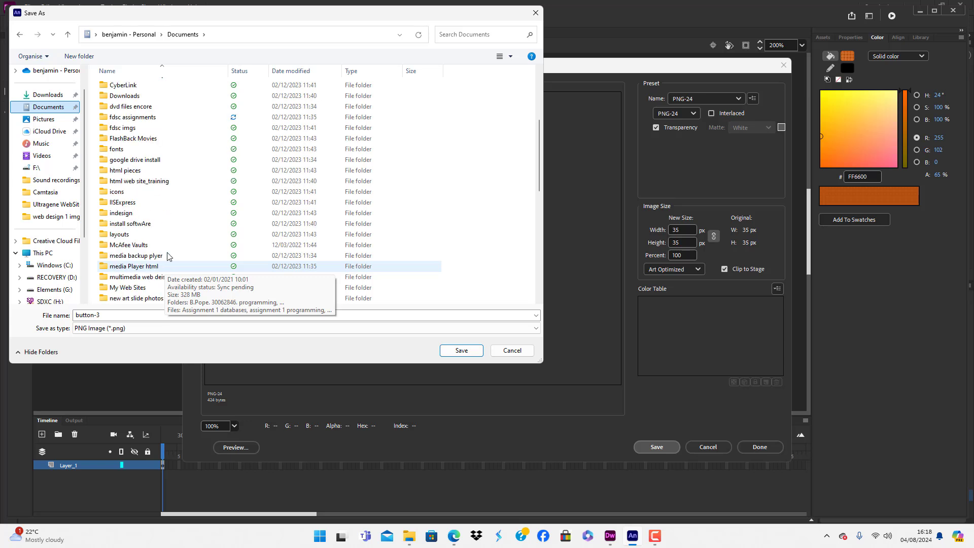
pyautogui.doubleClick(163, 276)
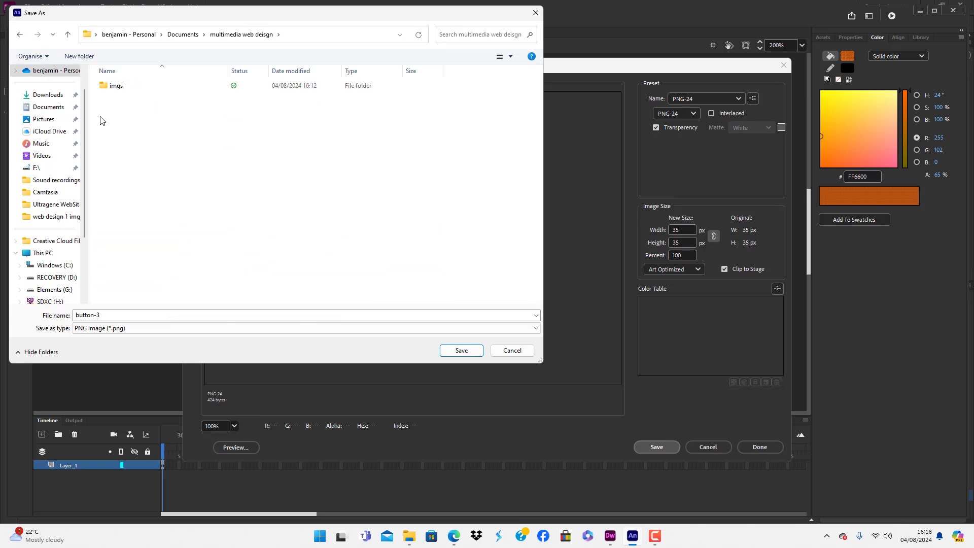
pyautogui.doubleClick(114, 86)
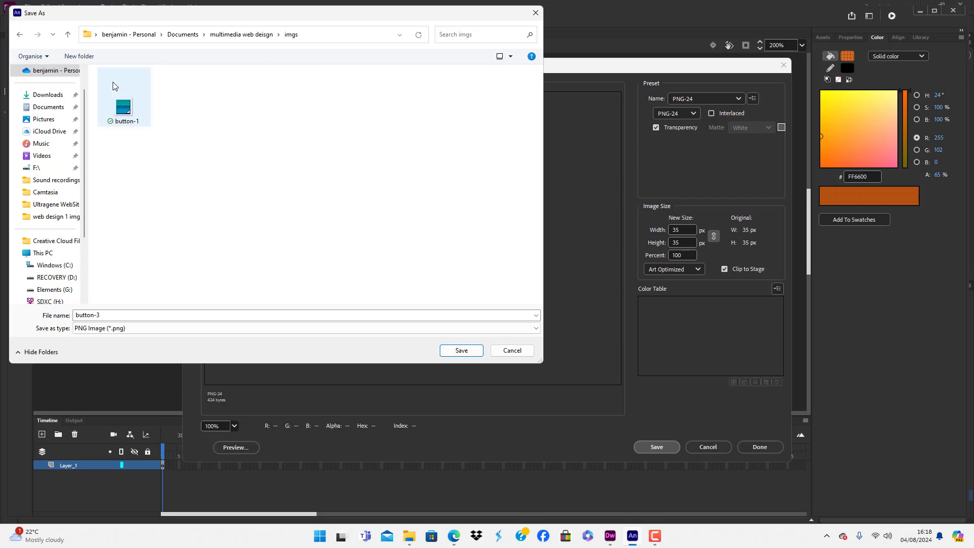
pyautogui.click(460, 351)
# Reopen the recent document button 2.fla from web design 1 imgs save files
pyautogui.click(74, 16)
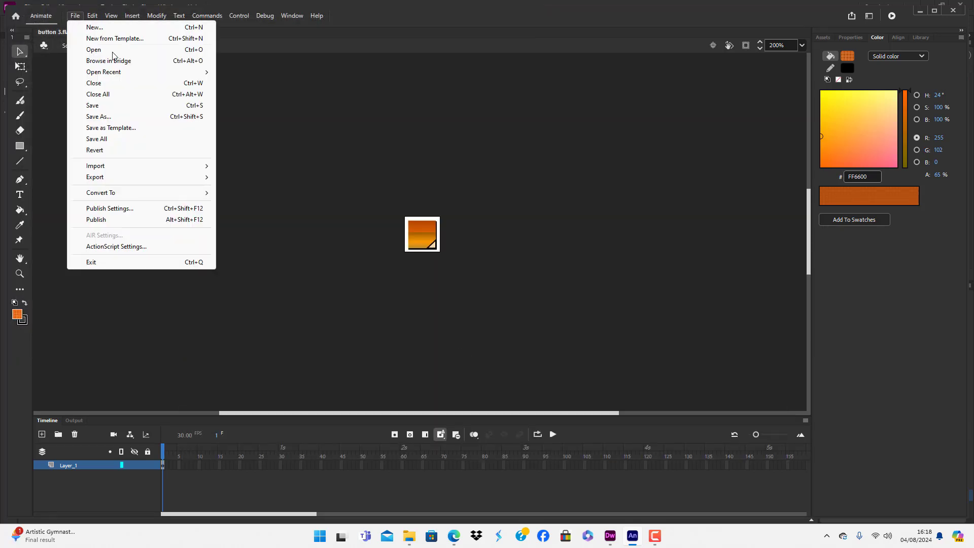
pyautogui.moveTo(127, 74)
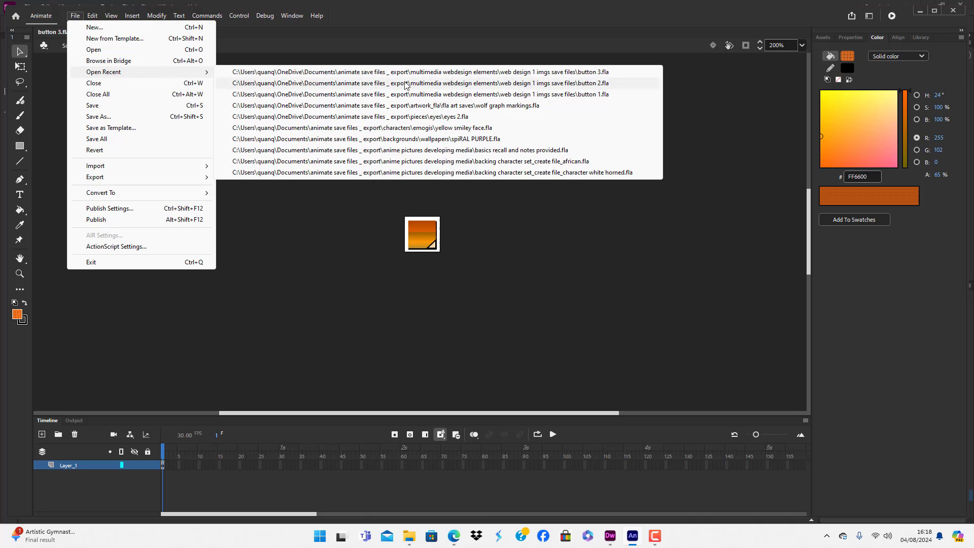
pyautogui.click(522, 86)
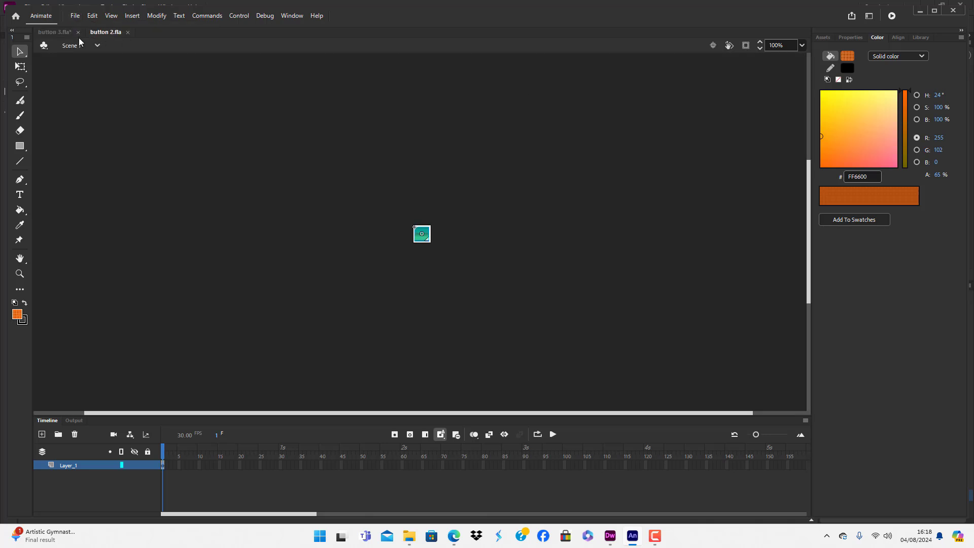
pyautogui.click(74, 15)
pyautogui.moveTo(139, 181)
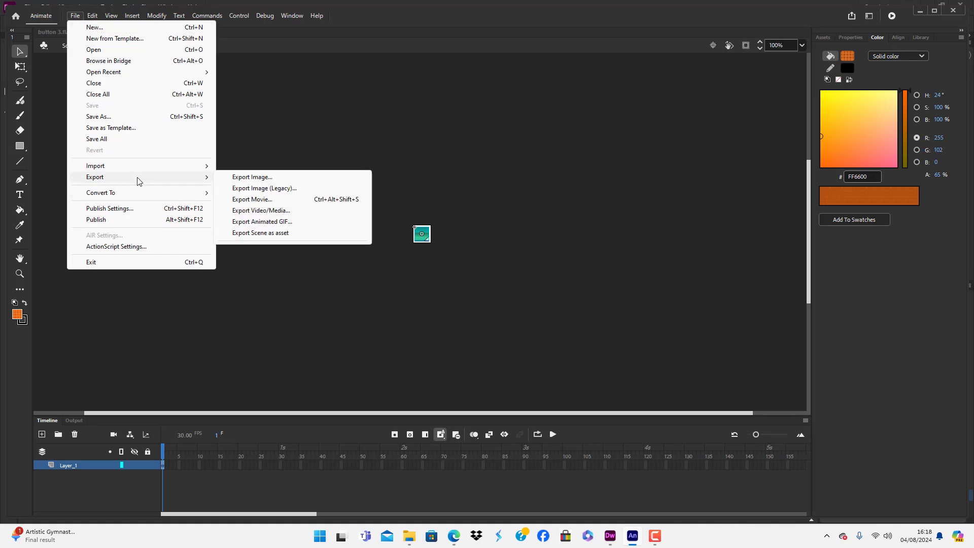
pyautogui.click(207, 302)
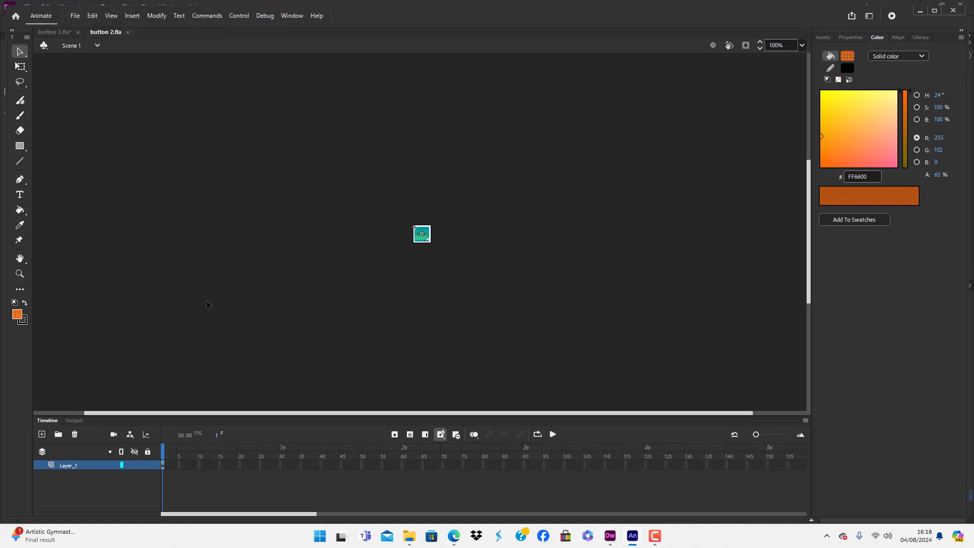
# Export the green button as PNG-24 image button-2 into the Documents folder multimedia web deisgn > imgs
pyautogui.click(70, 16)
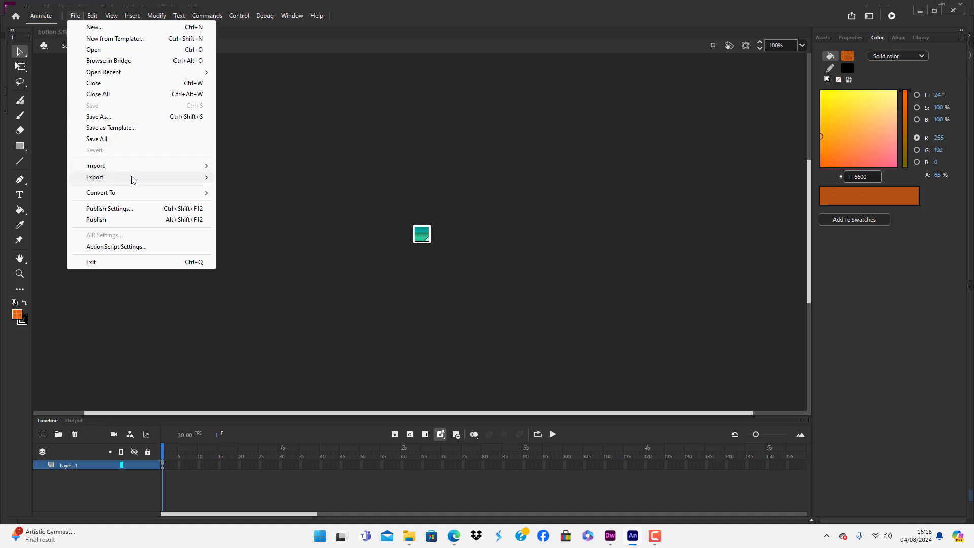
pyautogui.moveTo(132, 181)
pyautogui.click(273, 176)
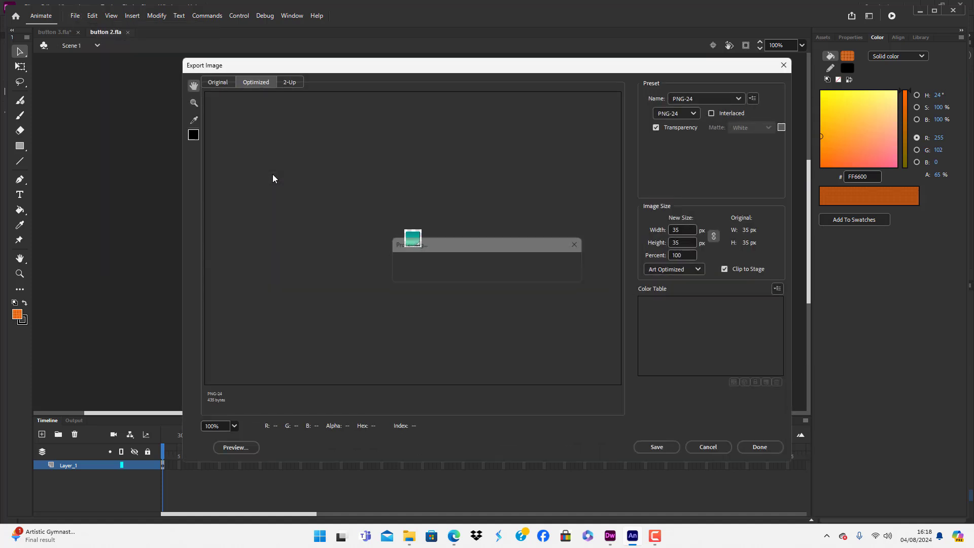
pyautogui.click(656, 448)
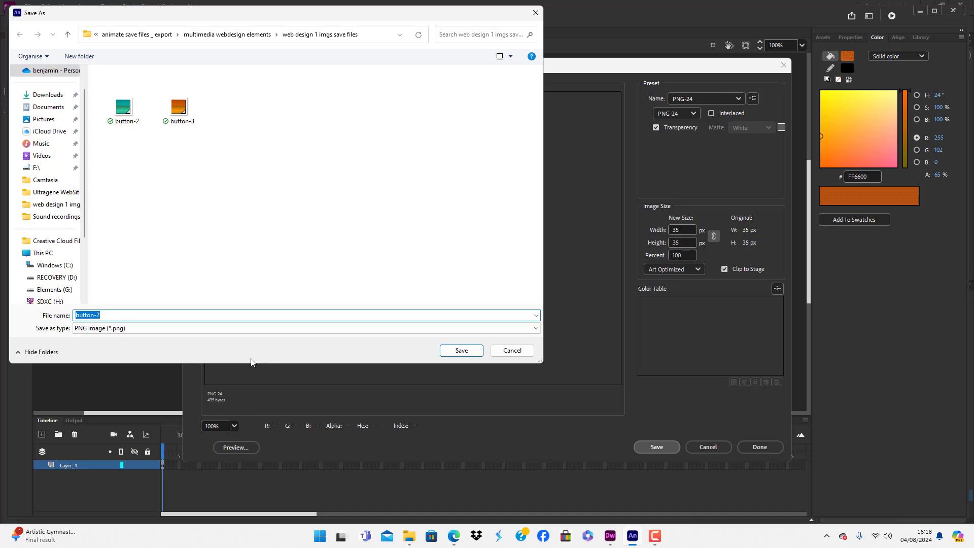
pyautogui.click(47, 108)
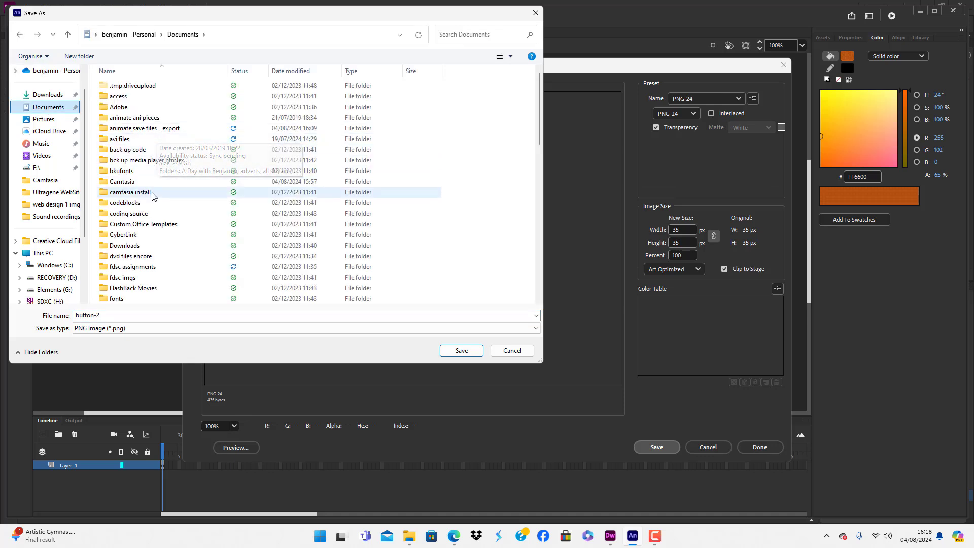
pyautogui.scroll(-3, 156, 256)
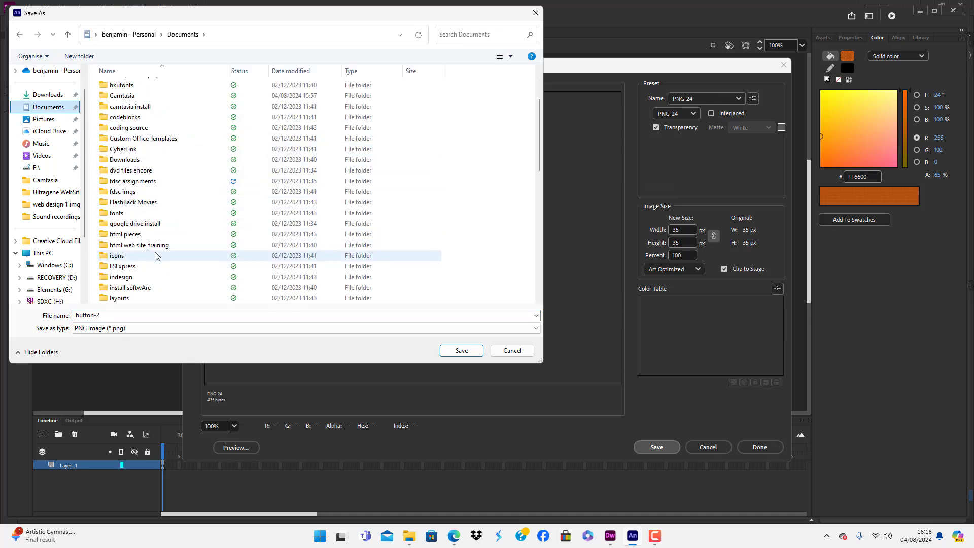
pyautogui.scroll(-2, 155, 255)
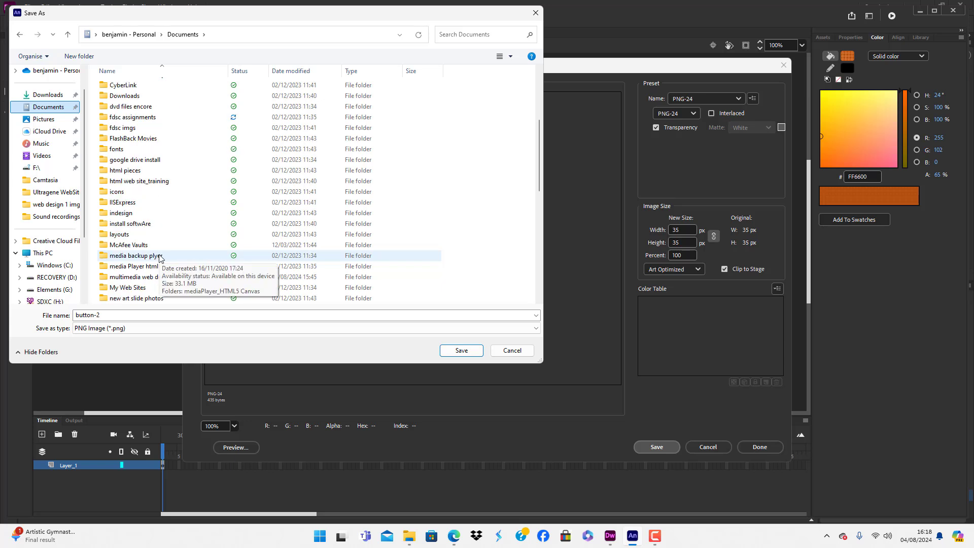
pyautogui.doubleClick(160, 275)
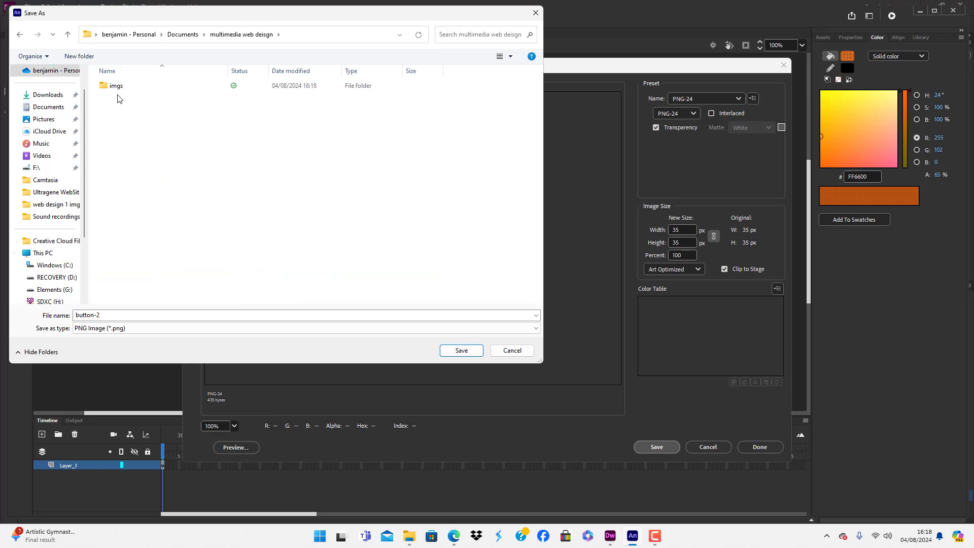
pyautogui.click(120, 87)
pyautogui.doubleClick(120, 86)
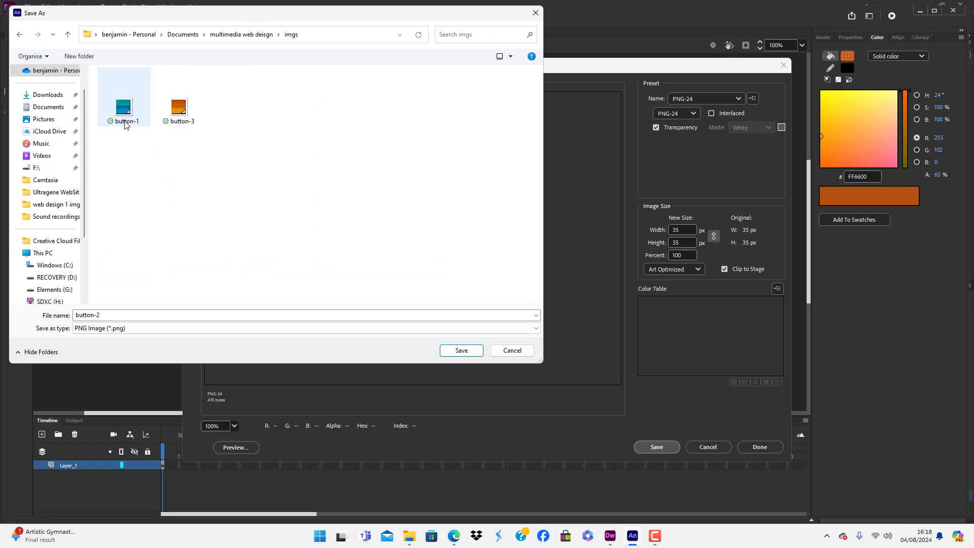
pyautogui.click(459, 350)
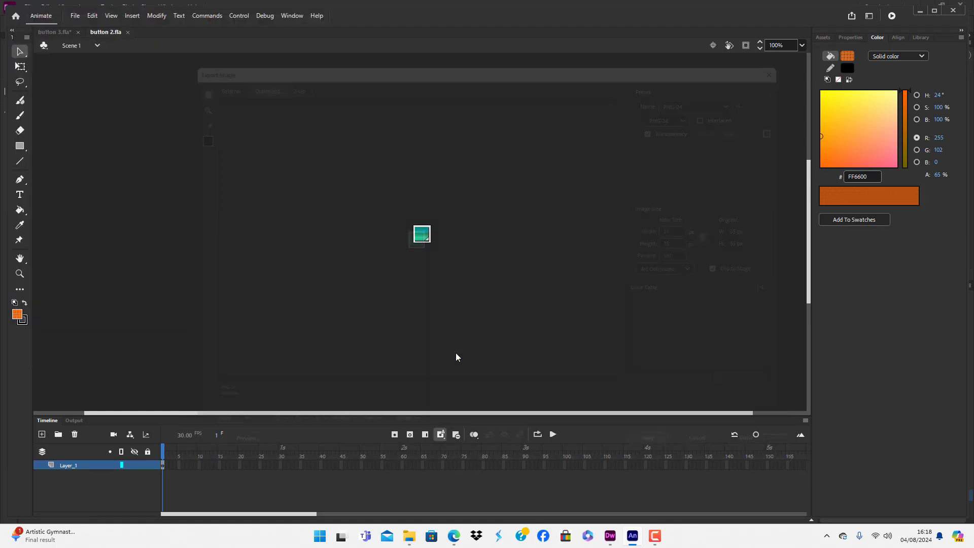
# Switch to Dreamweaver, update the site's file list and place button-2.png in the table's second cell
pyautogui.click(610, 536)
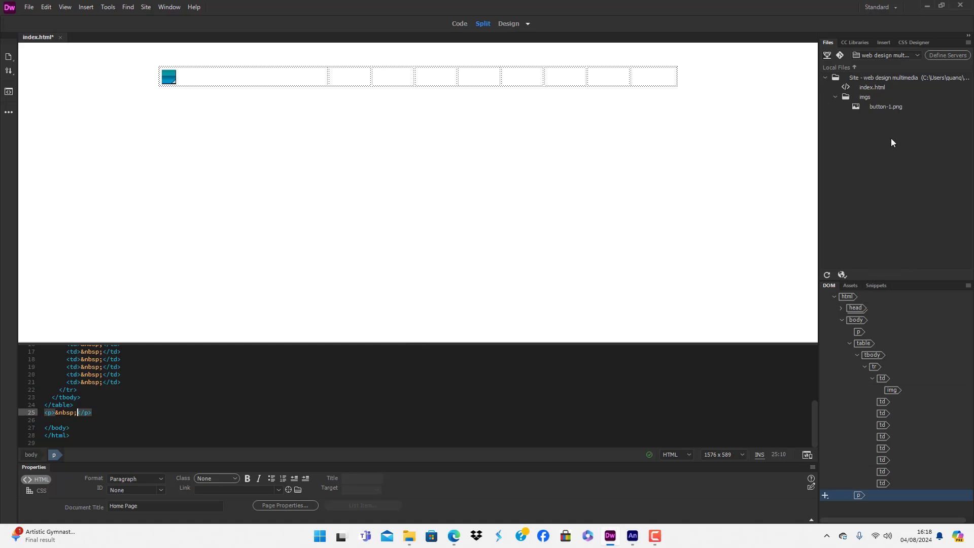
pyautogui.rightClick(861, 158)
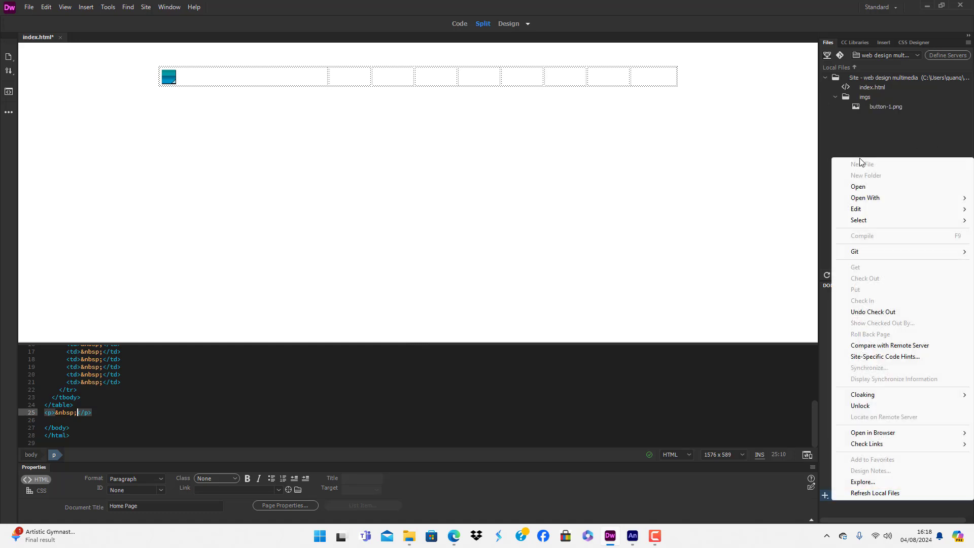
pyautogui.click(837, 135)
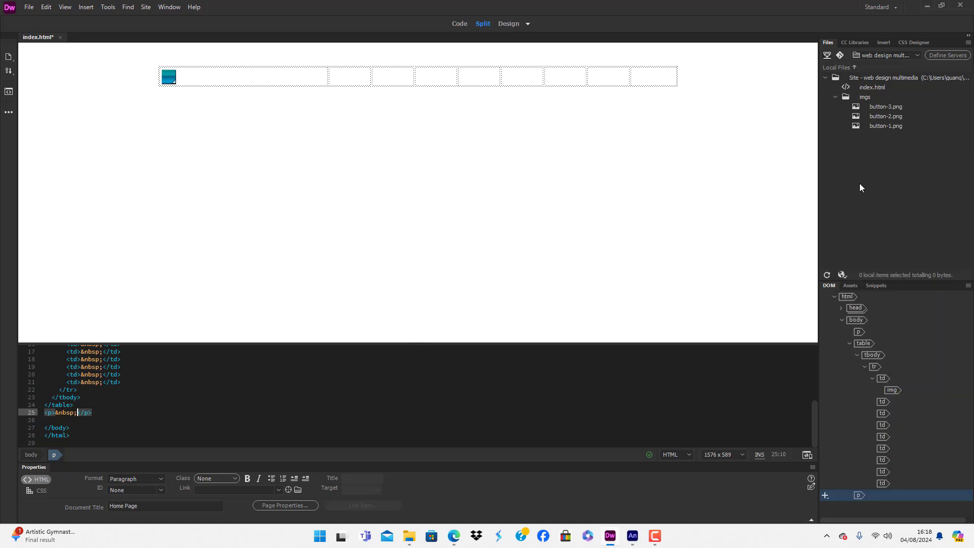
pyautogui.moveTo(858, 116); pyautogui.dragTo(345, 76)
pyautogui.click(363, 115)
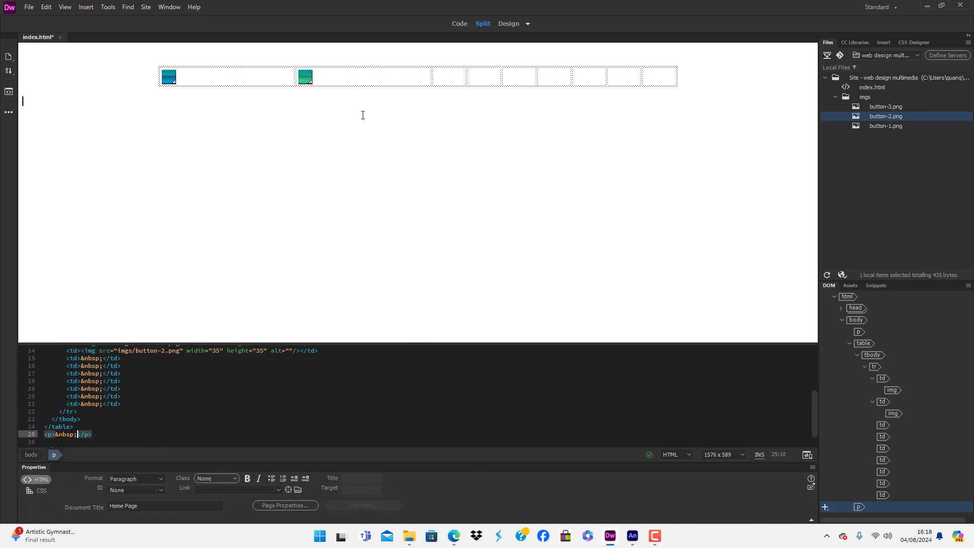
# Place button-3.png from the imgs folder in the navigation table's third cell
pyautogui.click(857, 108)
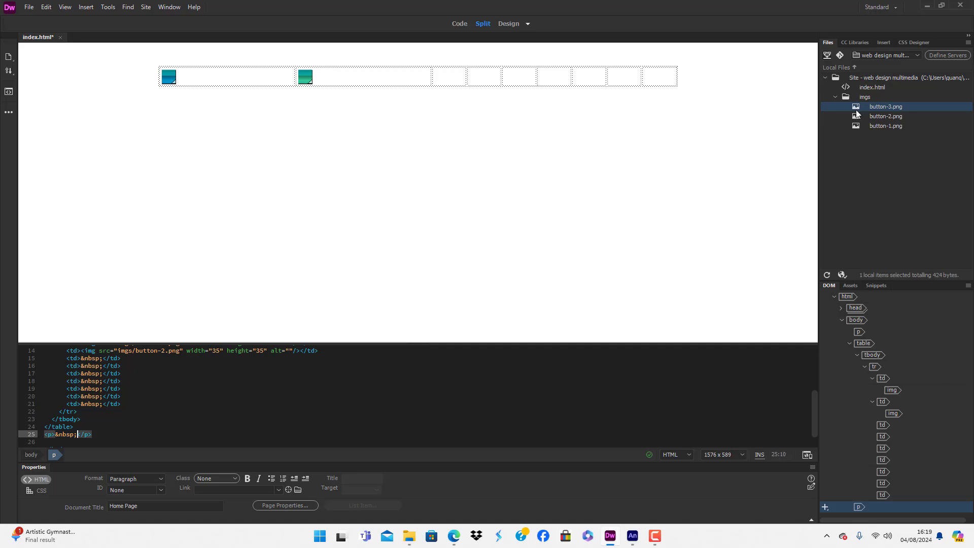
pyautogui.moveTo(856, 113); pyautogui.dragTo(443, 80)
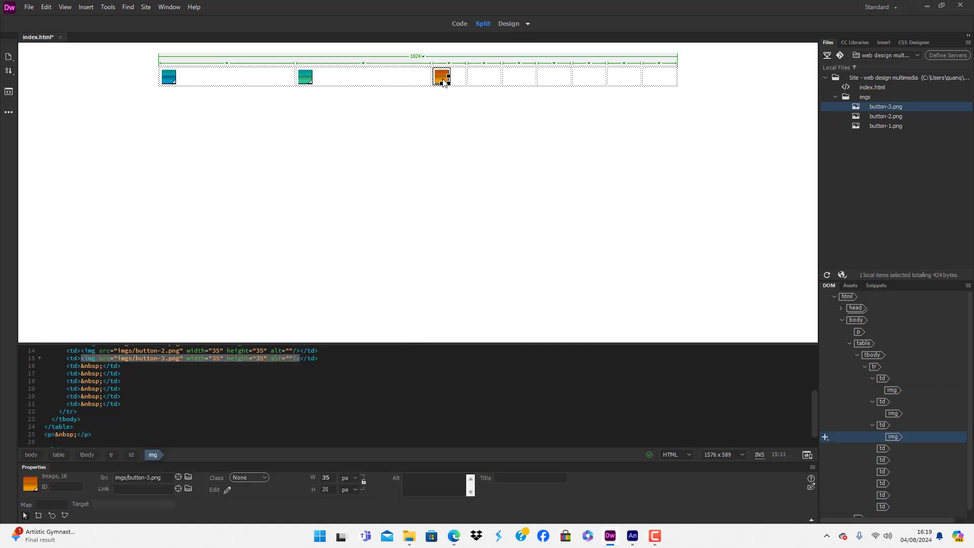
pyautogui.click(424, 144)
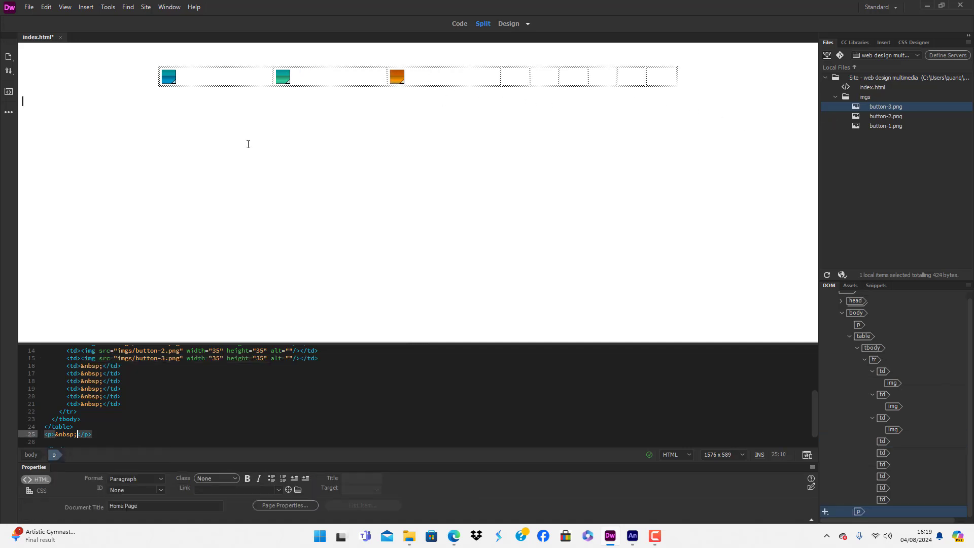
# Narrow the table's first three columns to 35 px around their buttons and the fourth column to about 10 px
pyautogui.moveTo(273, 77); pyautogui.dragTo(134, 73)
pyautogui.moveTo(387, 76); pyautogui.dragTo(145, 80)
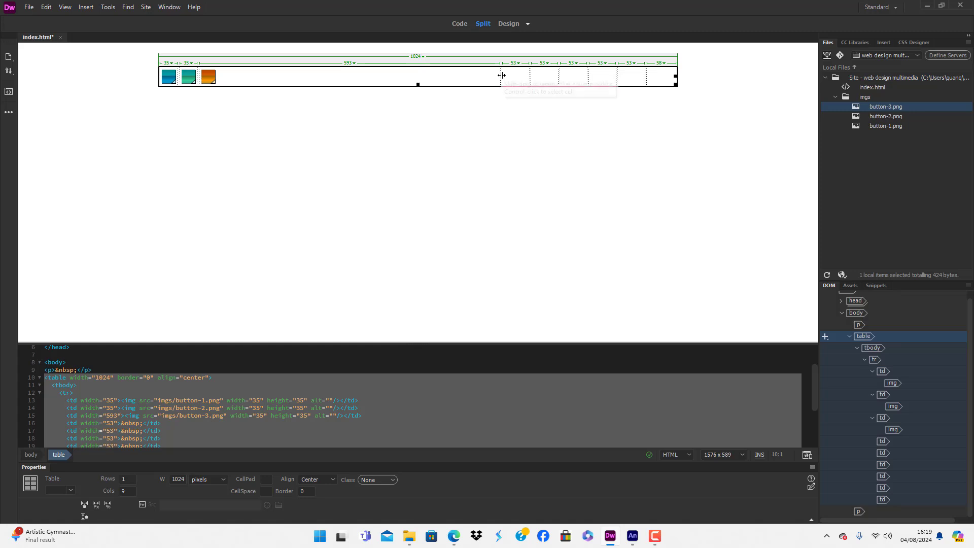
pyautogui.click(312, 140)
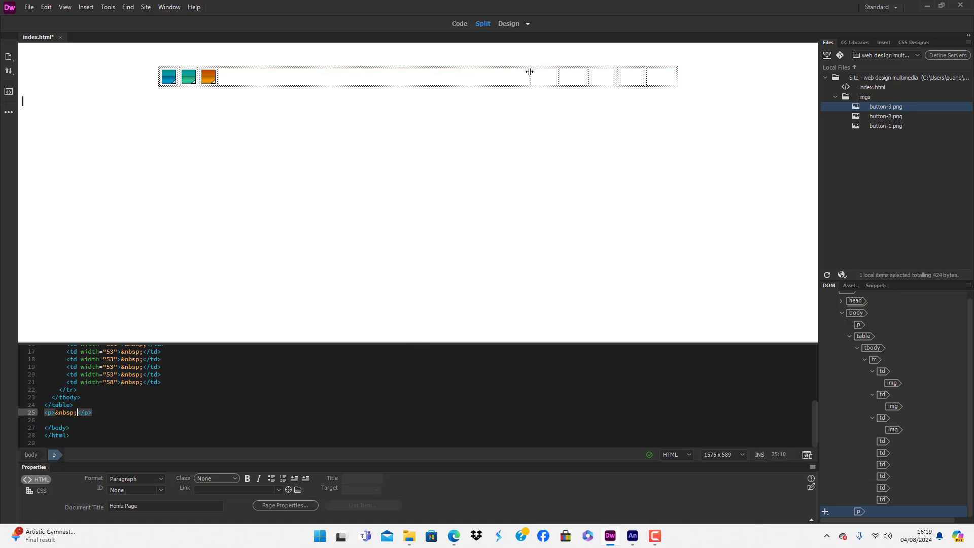
pyautogui.moveTo(530, 72); pyautogui.dragTo(225, 76)
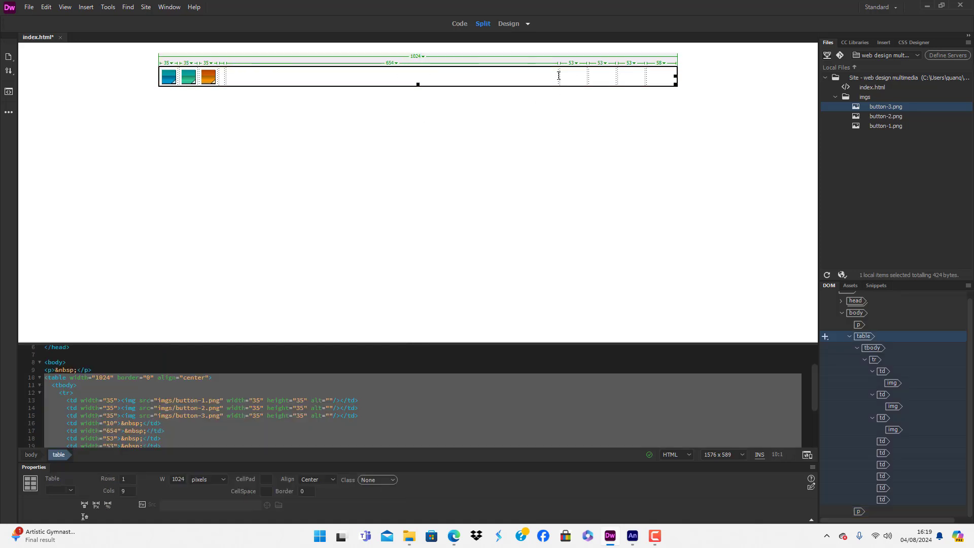
pyautogui.click(559, 75)
pyautogui.click(255, 145)
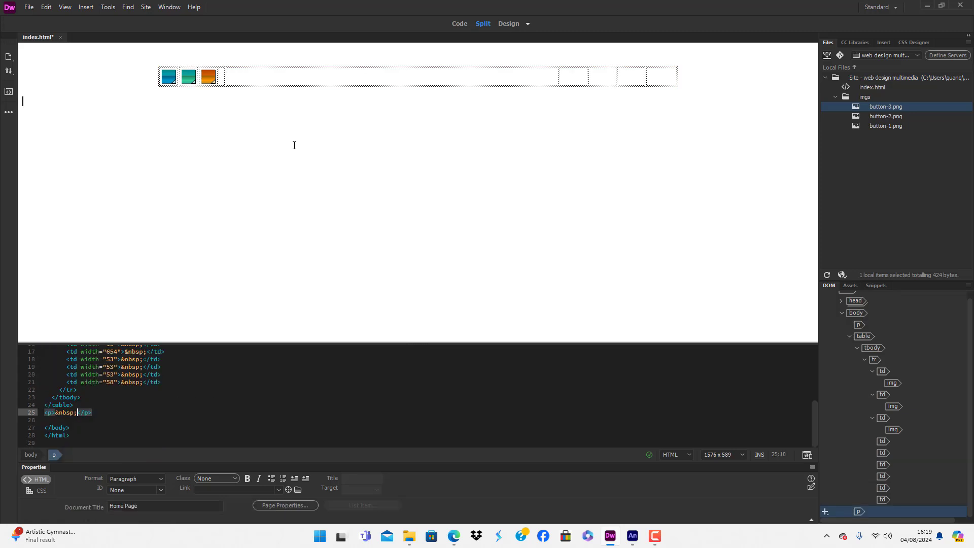
# Switch to Animate and close the document button 2.fla
pyautogui.click(633, 536)
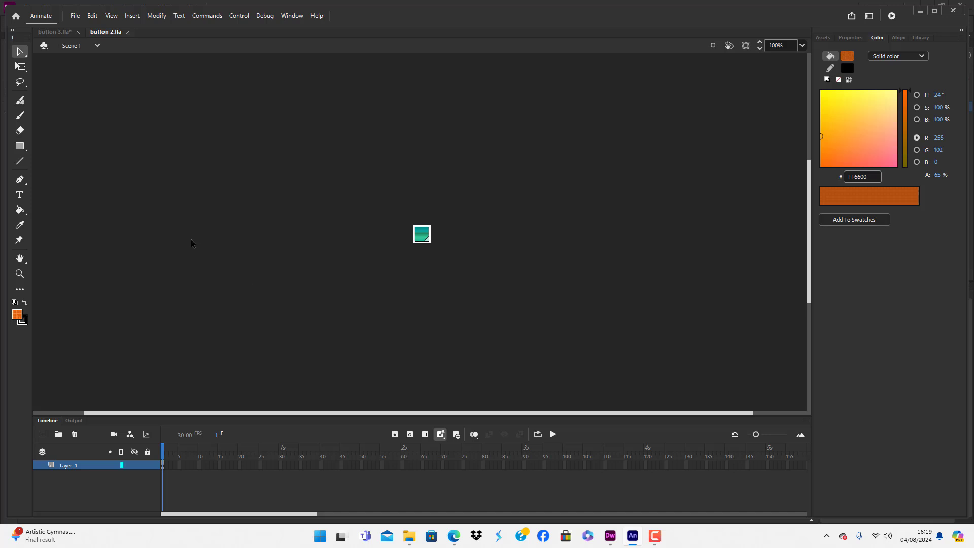
pyautogui.click(128, 32)
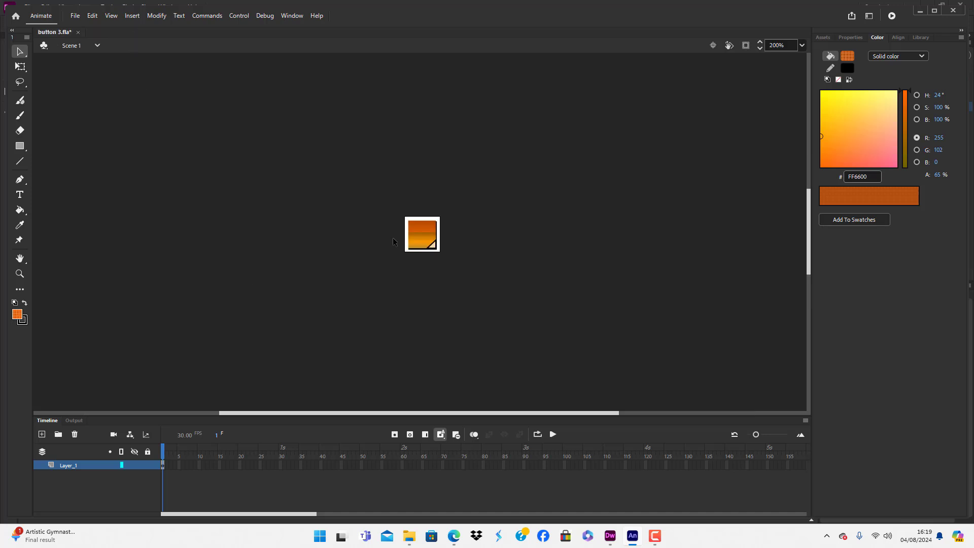
# Inside the button1 symbol, change the middle colour stop of the Layer_2 shape's linear gradient to light yellow FFFF99
pyautogui.doubleClick(423, 242)
pyautogui.click(421, 246)
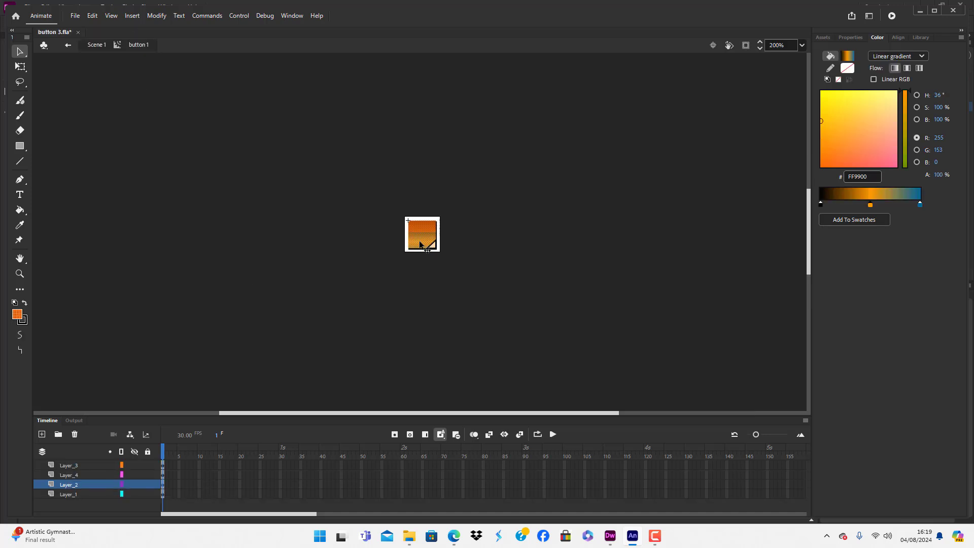
pyautogui.doubleClick(870, 205)
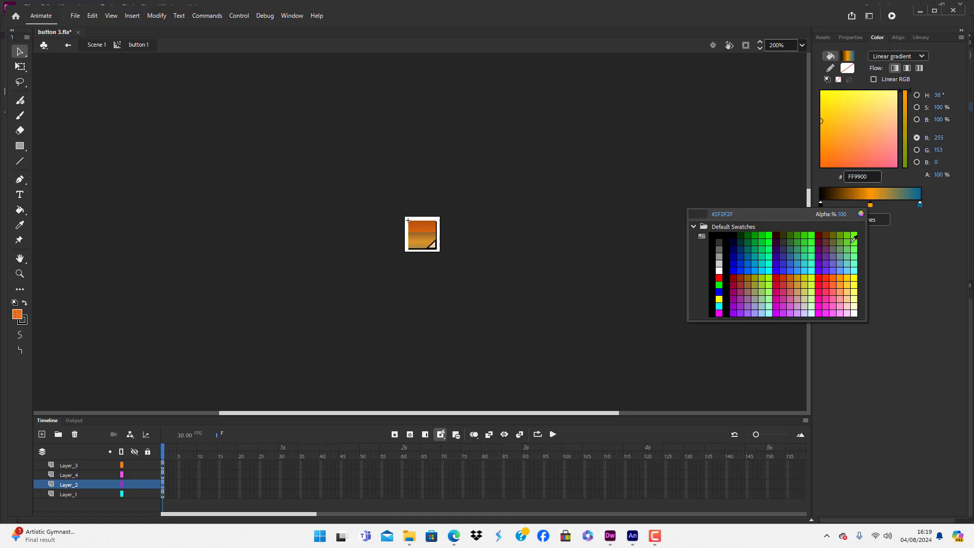
pyautogui.click(855, 298)
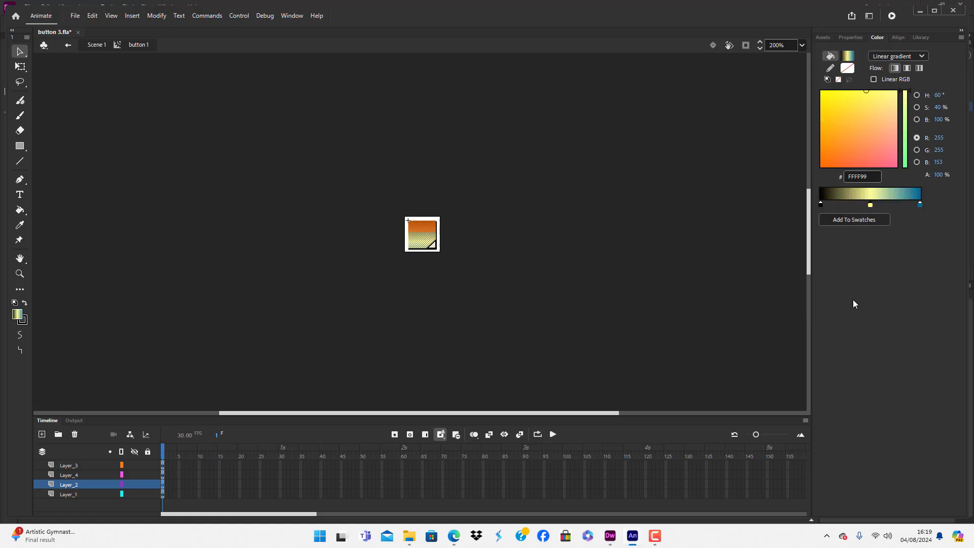
# Recolour the shape inside the lighting button symbol to FF7E3C and return to the button1 symbol
pyautogui.click(423, 229)
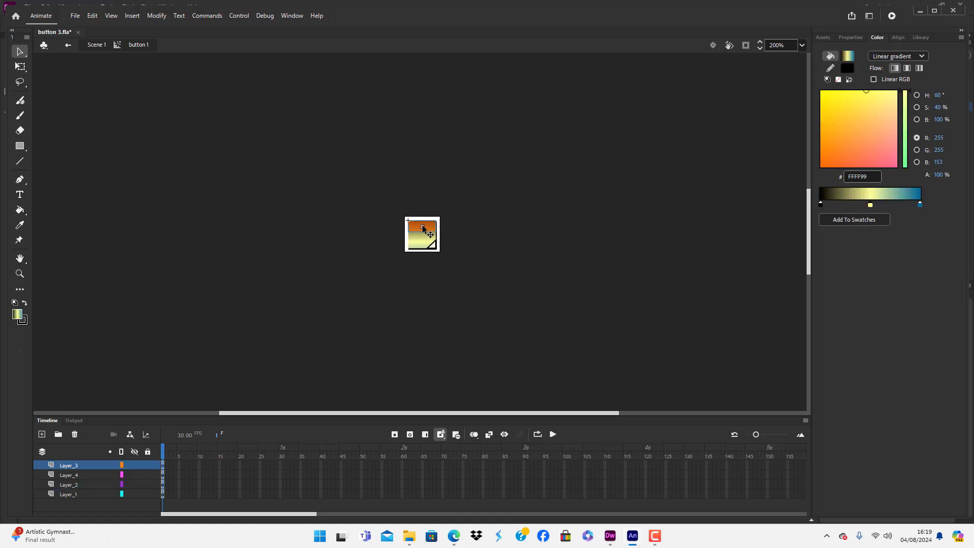
pyautogui.doubleClick(423, 230)
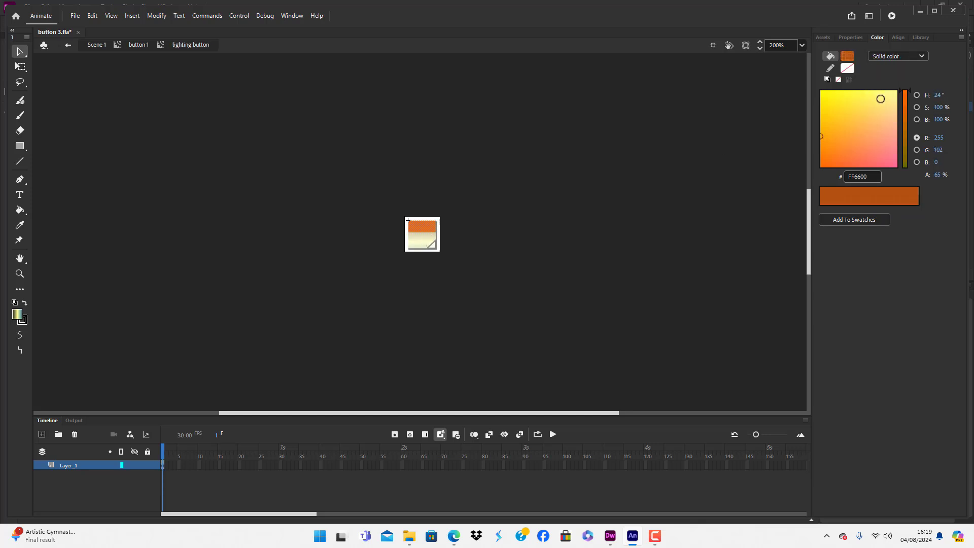
pyautogui.moveTo(840, 111); pyautogui.dragTo(838, 128)
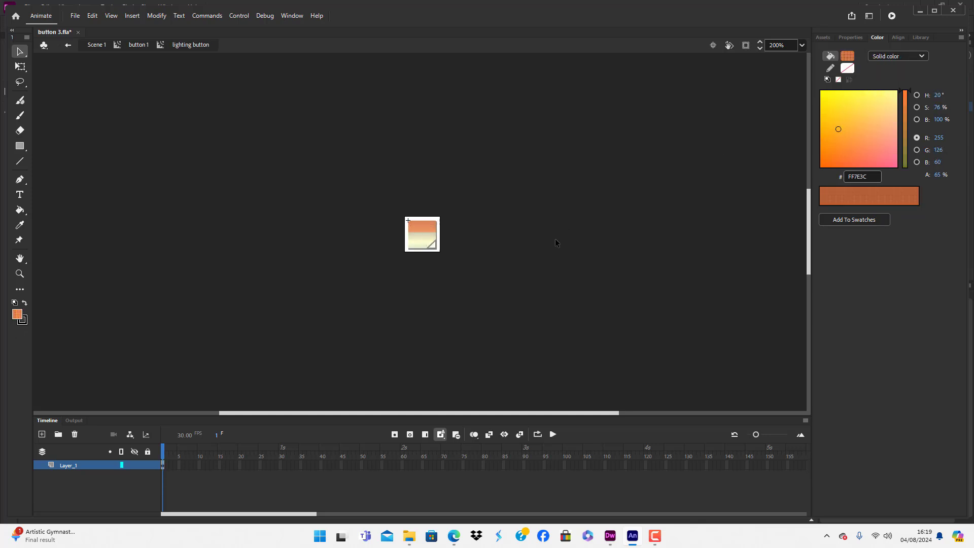
pyautogui.doubleClick(537, 259)
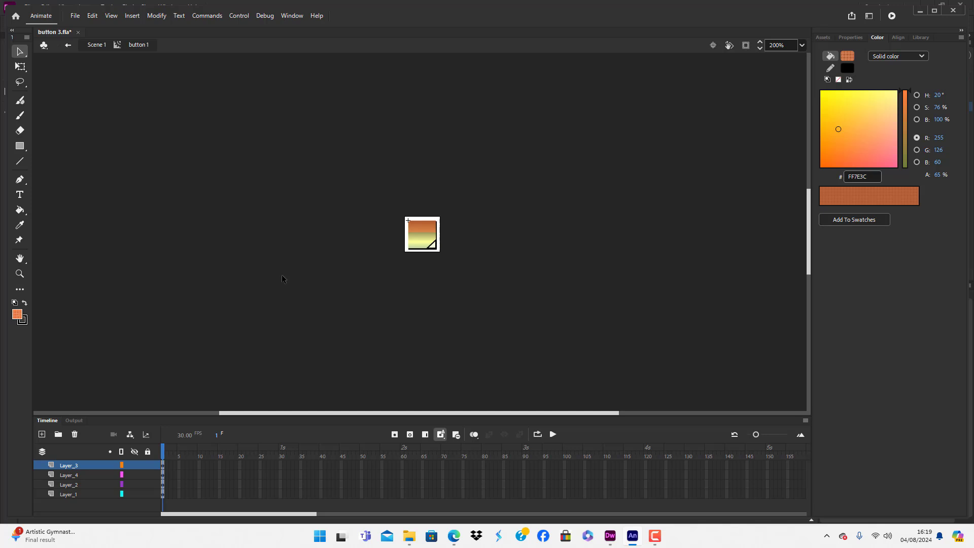
# Save the recoloured button as a new Animate document named button 4 in web design 1 imgs save files
pyautogui.click(75, 16)
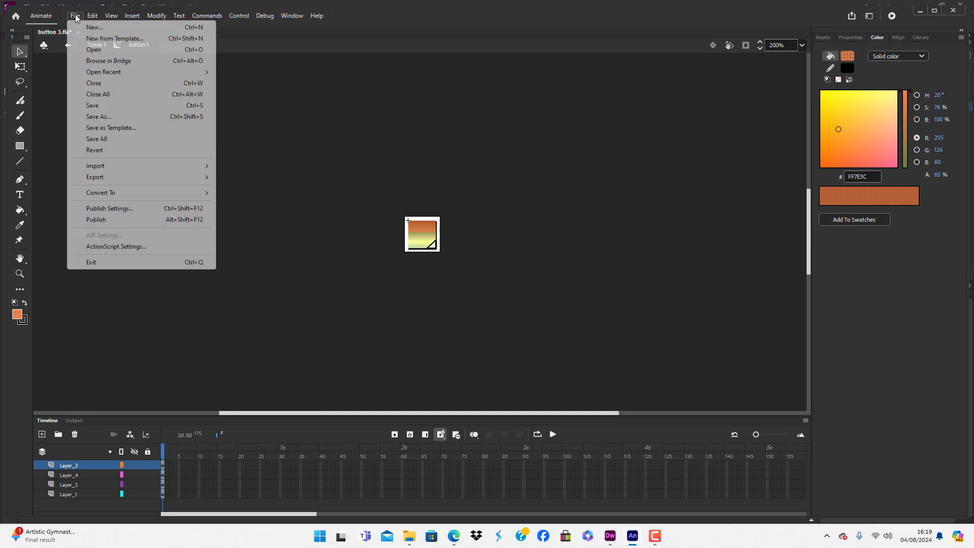
pyautogui.click(112, 117)
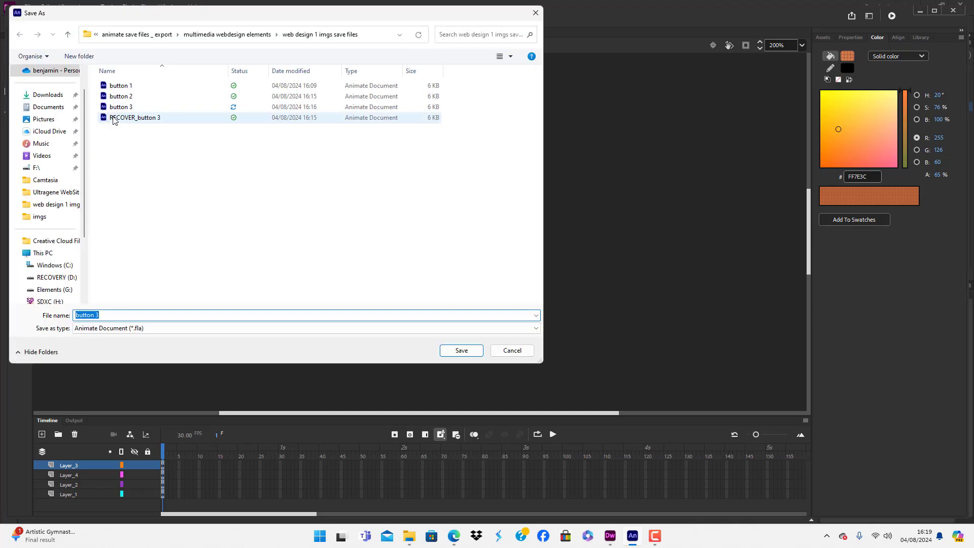
pyautogui.click(104, 315)
pyautogui.press('BackSpace')
pyautogui.write('4')
pyautogui.press('Return')
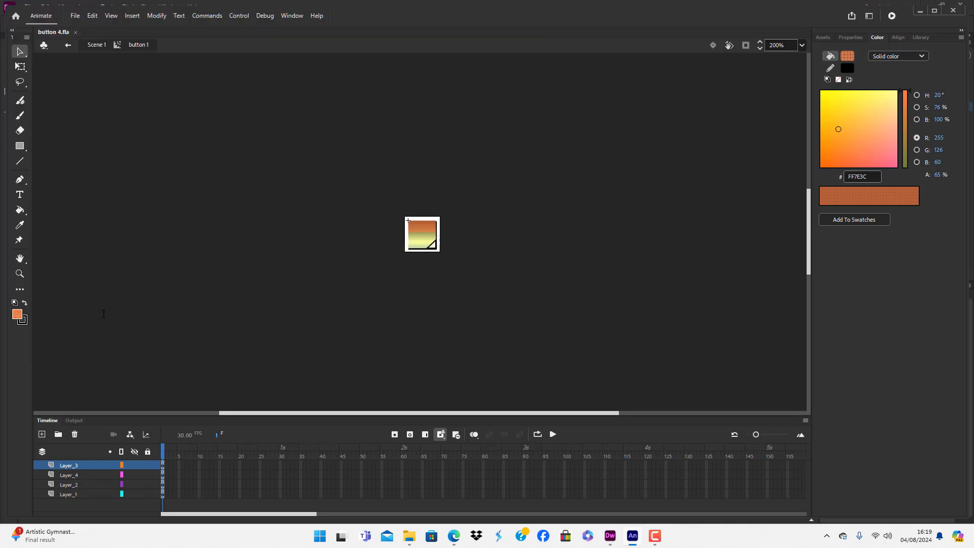
pyautogui.click(75, 16)
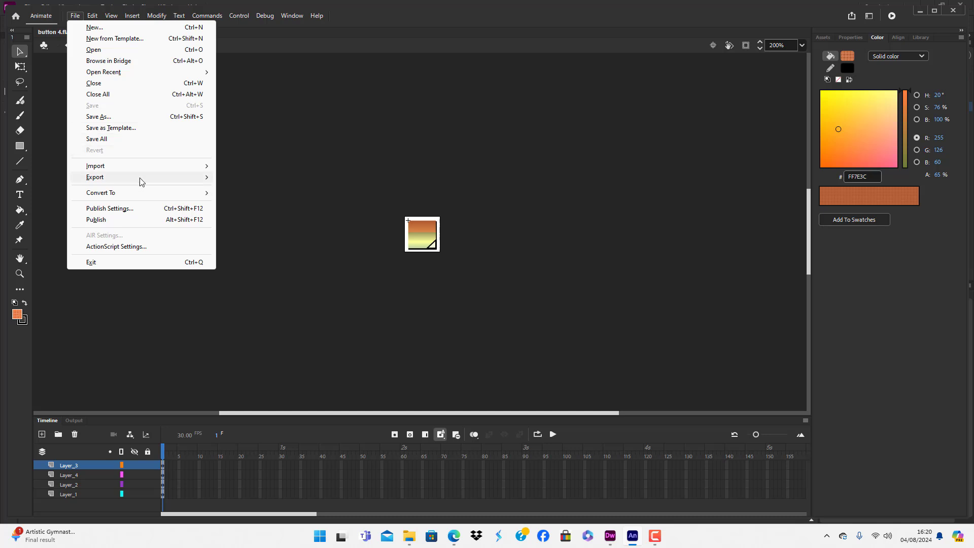
pyautogui.moveTo(140, 181)
pyautogui.click(267, 177)
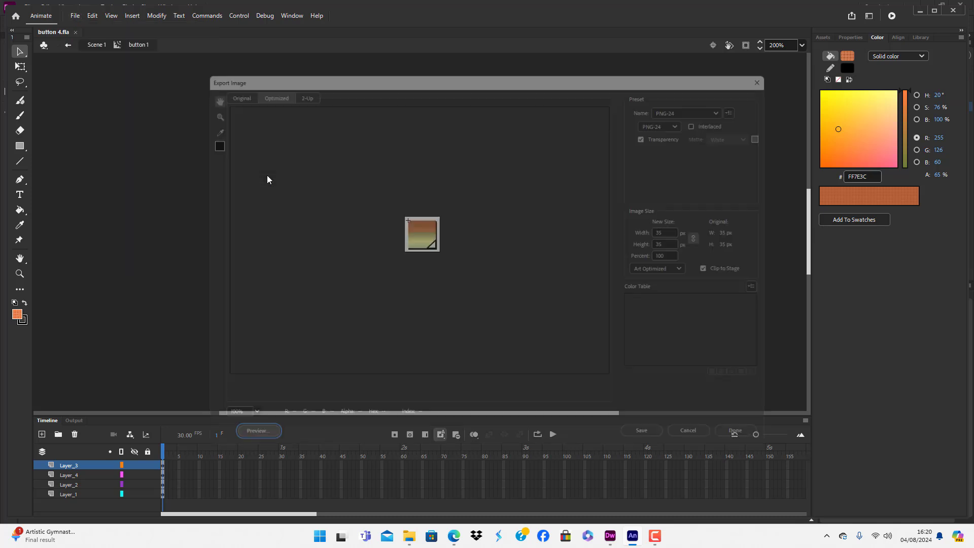
pyautogui.click(704, 449)
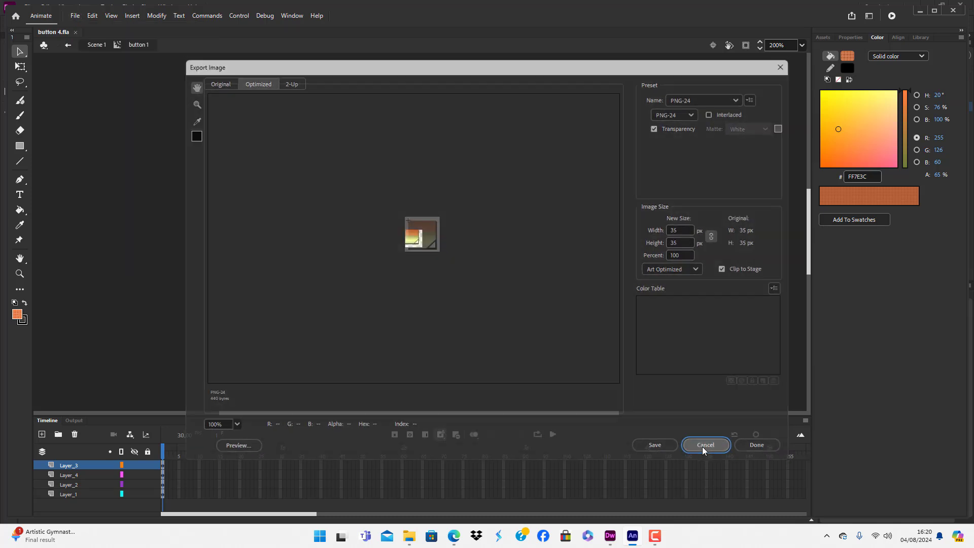
# Return to Scene 1 and export the button as a PNG-24 image named button-4 into the imgs folder of multimedia web deisgn in Documents
pyautogui.doubleClick(139, 220)
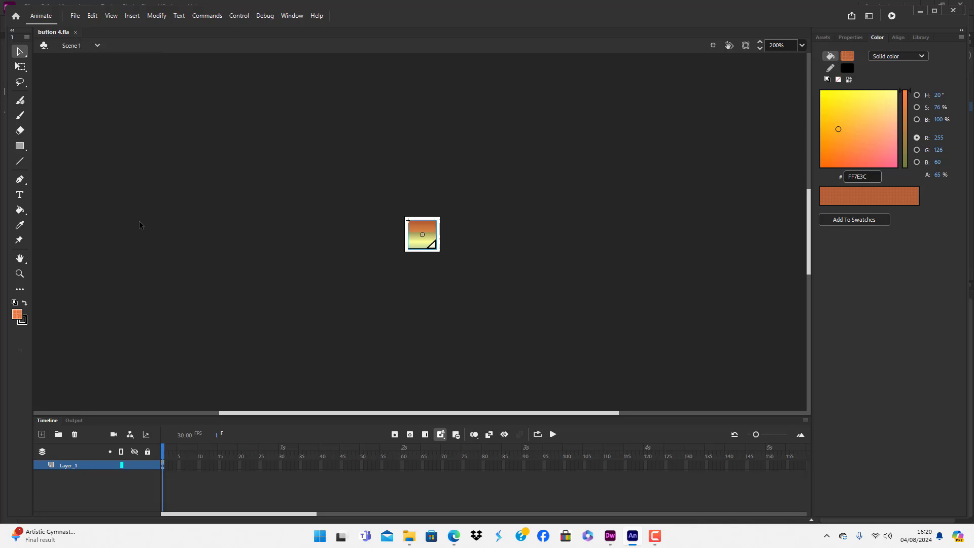
pyautogui.click(75, 15)
pyautogui.moveTo(146, 178)
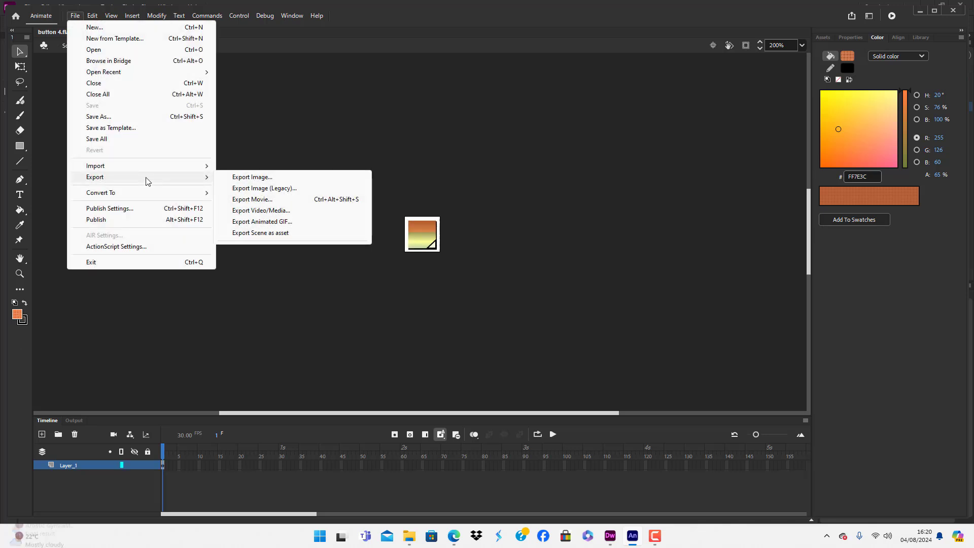
pyautogui.click(241, 176)
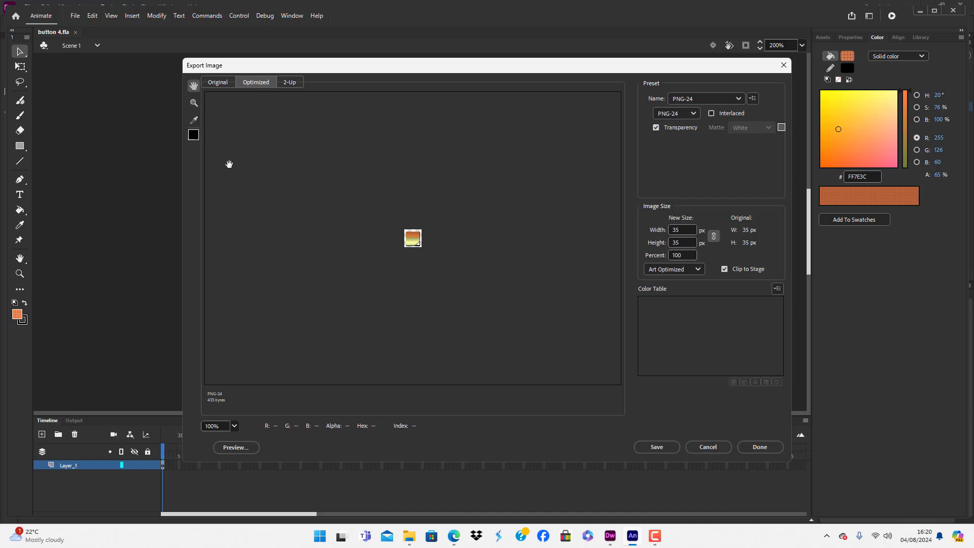
pyautogui.click(657, 447)
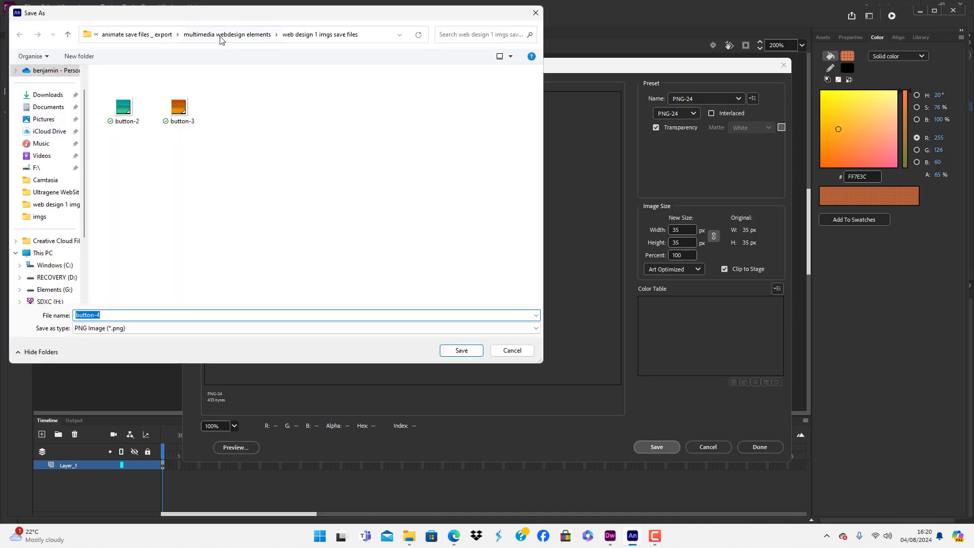
pyautogui.click(45, 107)
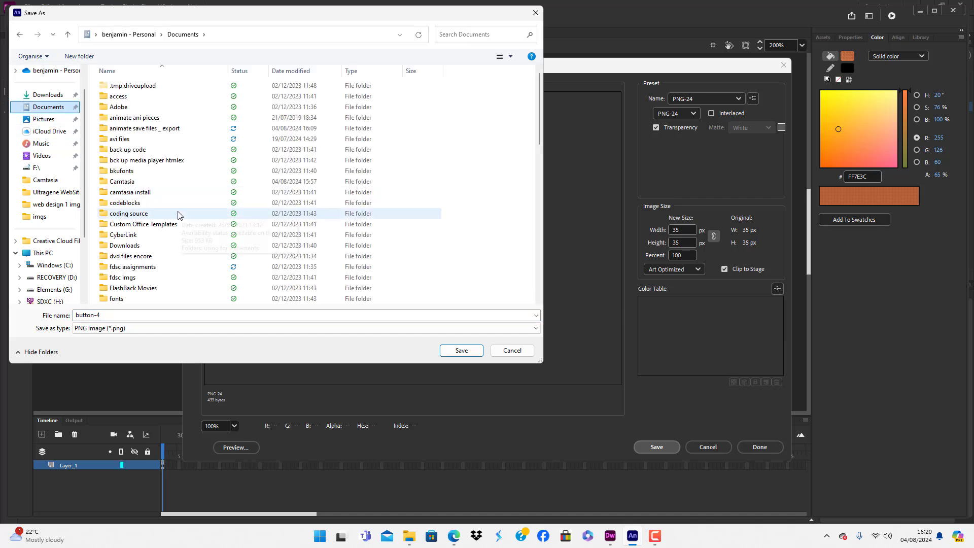
pyautogui.scroll(-6, 172, 212)
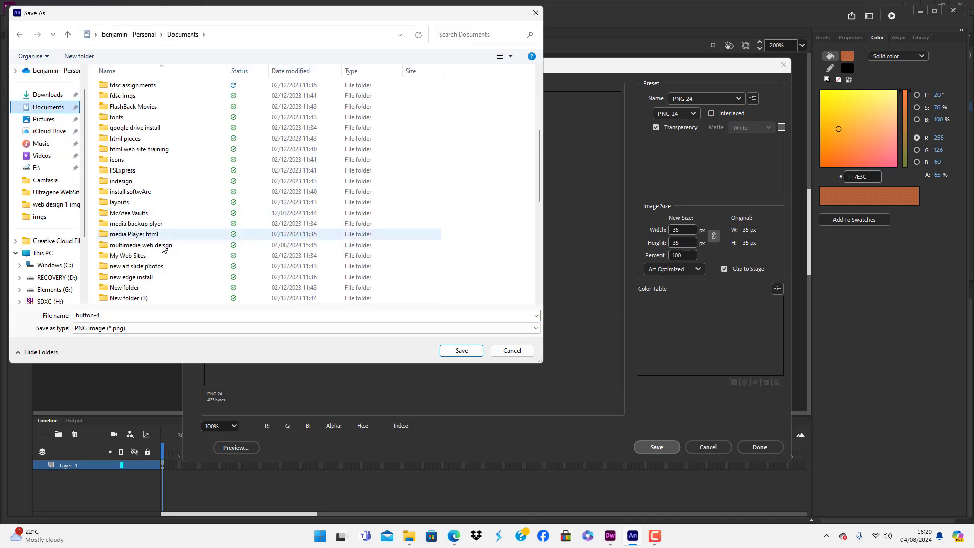
pyautogui.doubleClick(141, 244)
pyautogui.doubleClick(104, 83)
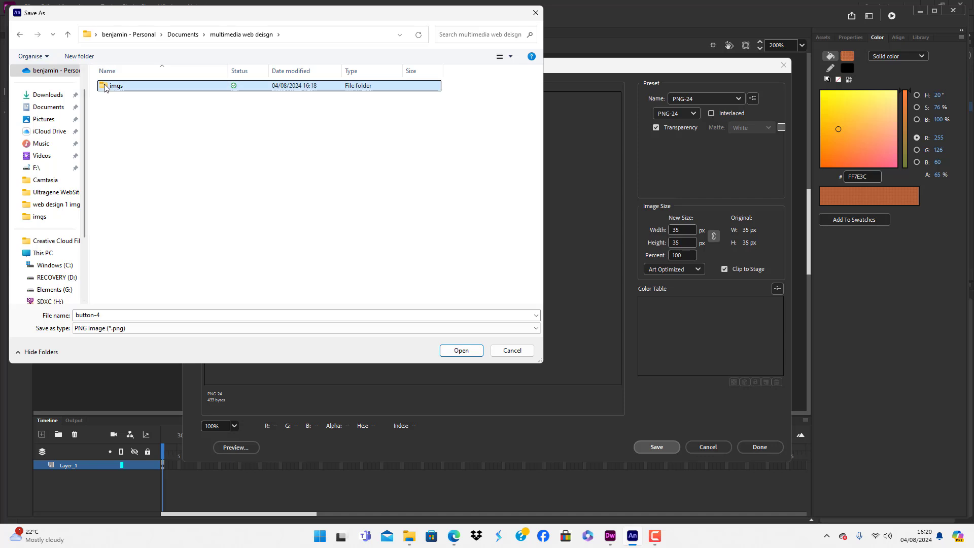
pyautogui.click(459, 355)
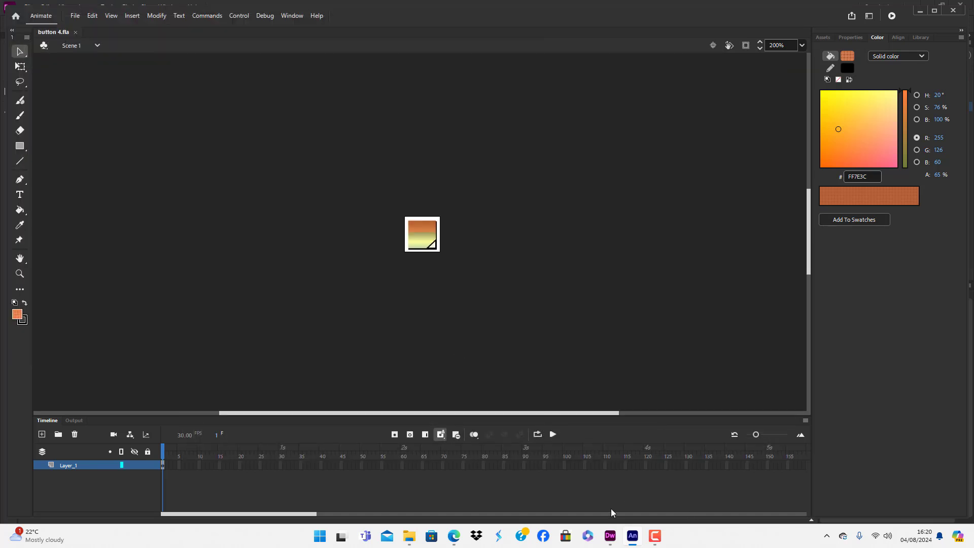
# Switch to Dreamweaver and check the site's imgs folder for the newly exported button image
pyautogui.click(606, 542)
pyautogui.click(862, 199)
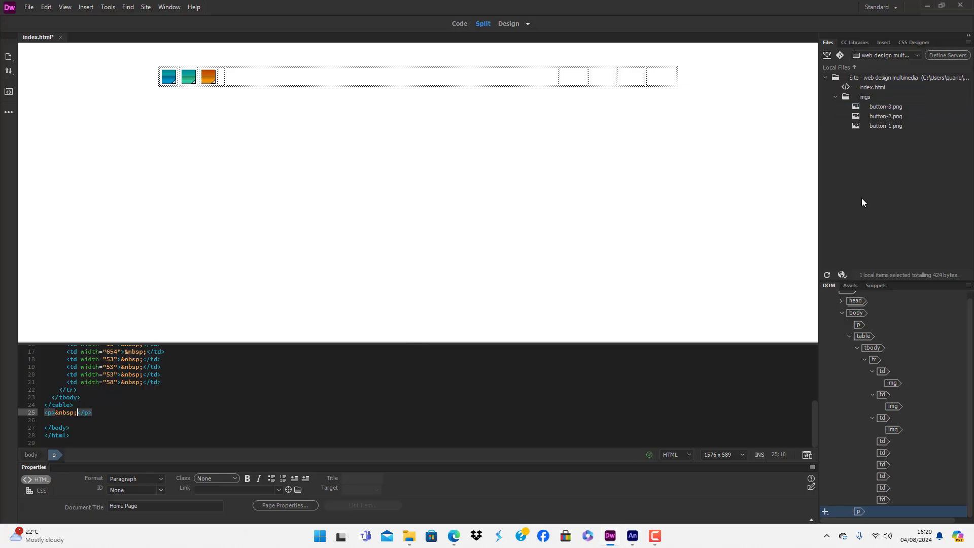
pyautogui.click(835, 97)
pyautogui.click(834, 97)
pyautogui.click(834, 96)
pyautogui.click(835, 97)
pyautogui.click(835, 97)
pyautogui.click(836, 98)
pyautogui.doubleClick(846, 97)
pyautogui.click(835, 97)
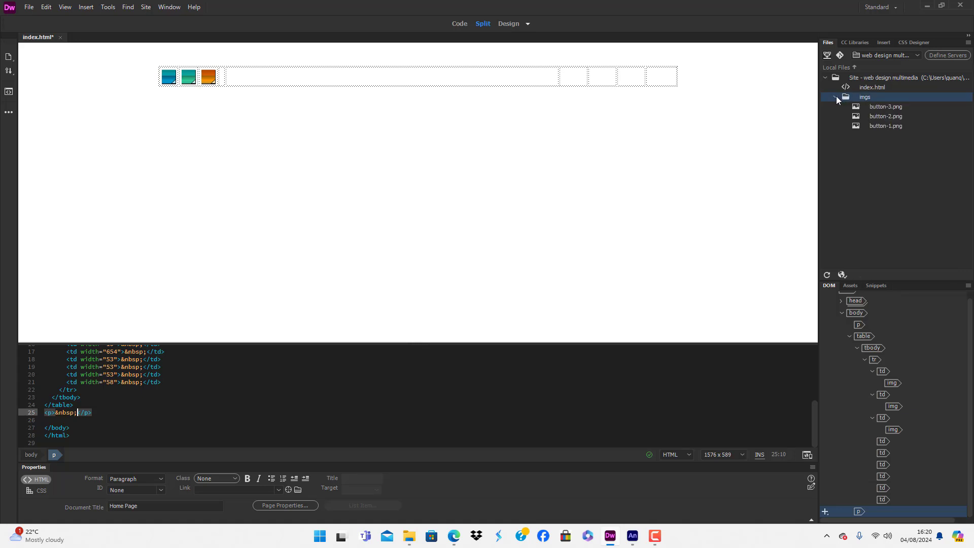
# Refresh the local files of the web design multimedia site
pyautogui.click(860, 166)
pyautogui.rightClick(874, 166)
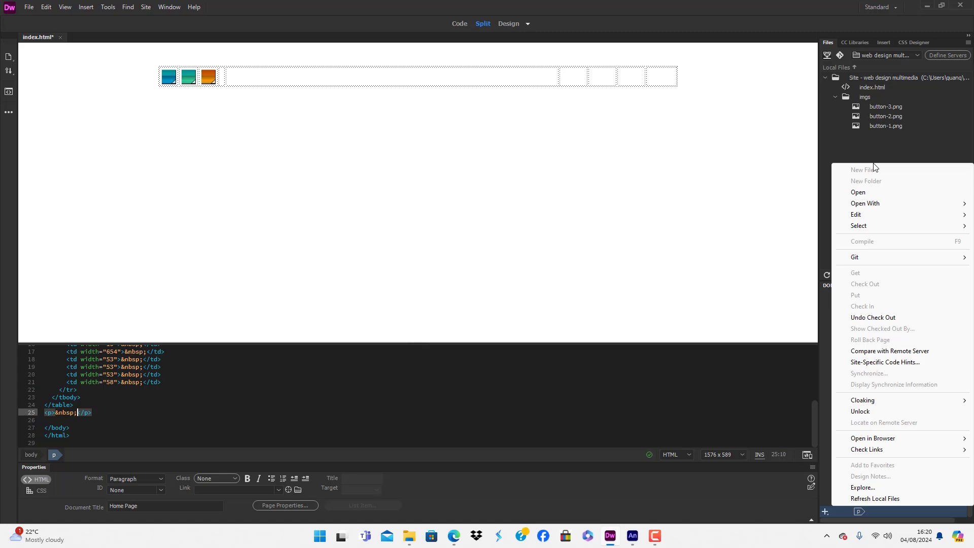
pyautogui.click(879, 499)
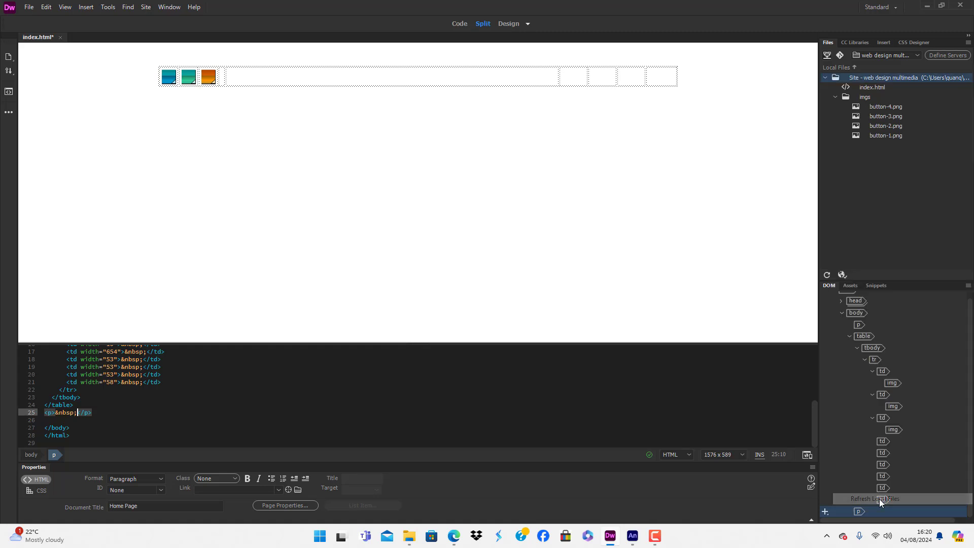
pyautogui.click(884, 202)
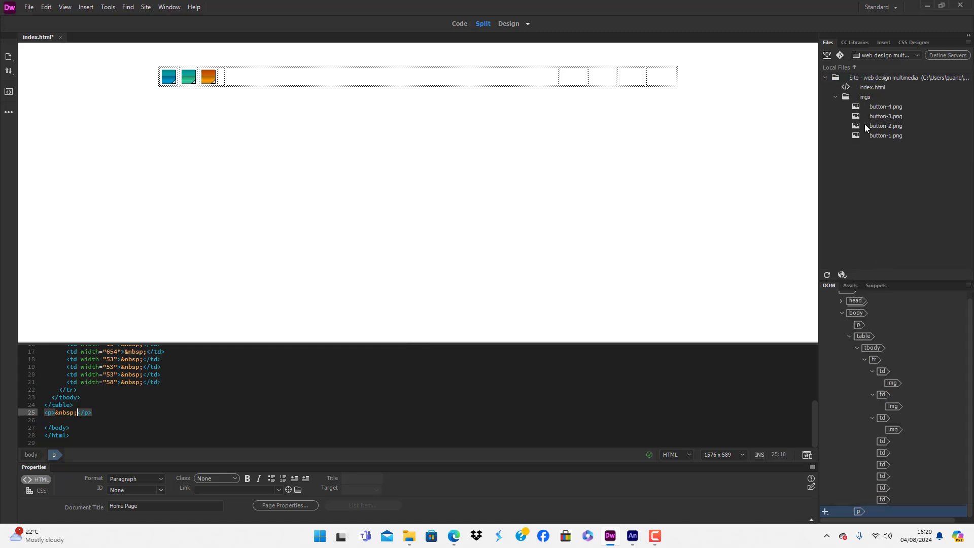
# Insert button-4.png into the navigation table and move it into the narrow fourth cell beside the orange button
pyautogui.click(882, 107)
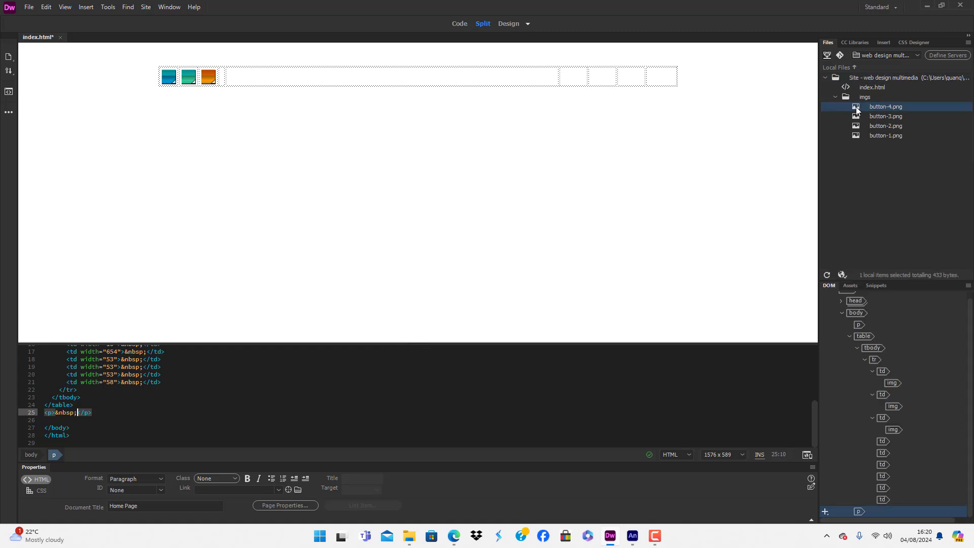
pyautogui.moveTo(857, 110); pyautogui.dragTo(245, 78)
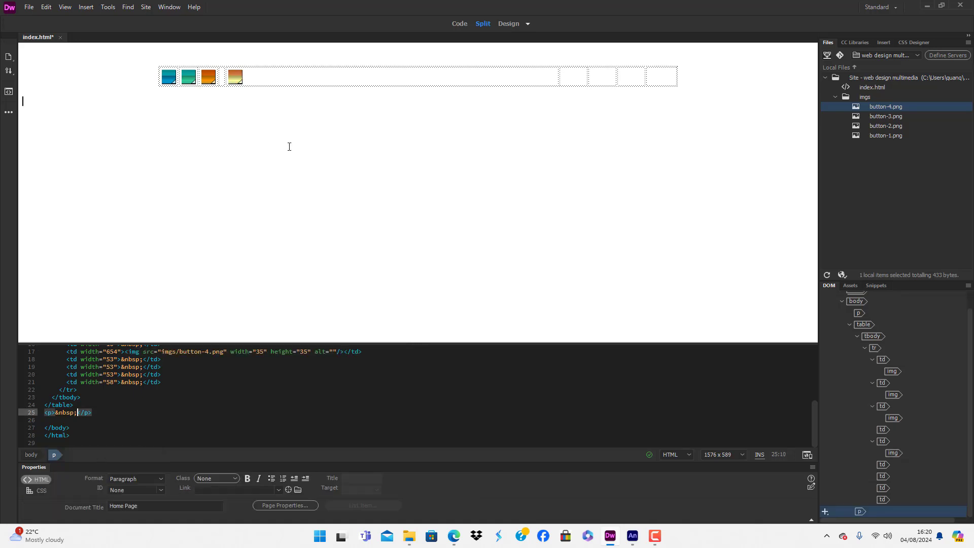
pyautogui.click(233, 81)
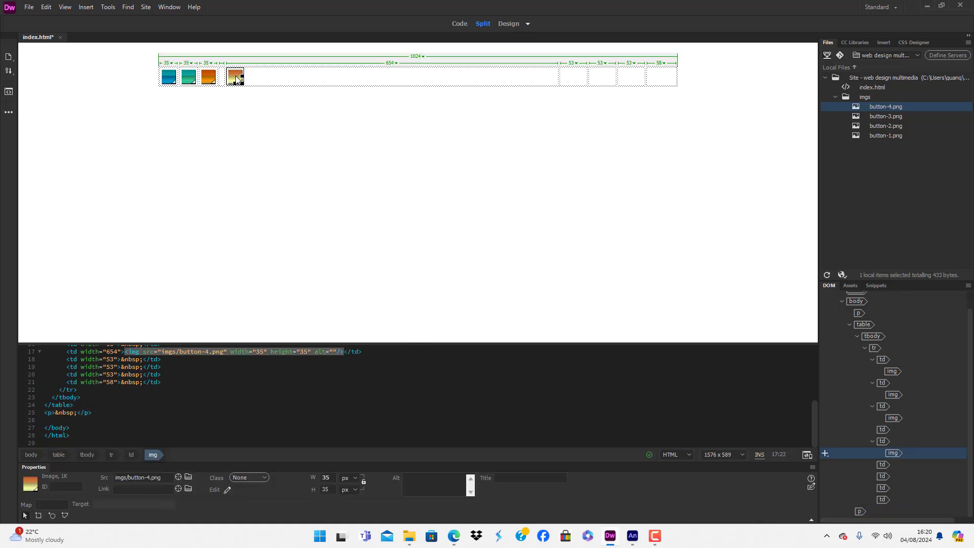
pyautogui.moveTo(221, 90); pyautogui.dragTo(223, 82)
pyautogui.click(268, 139)
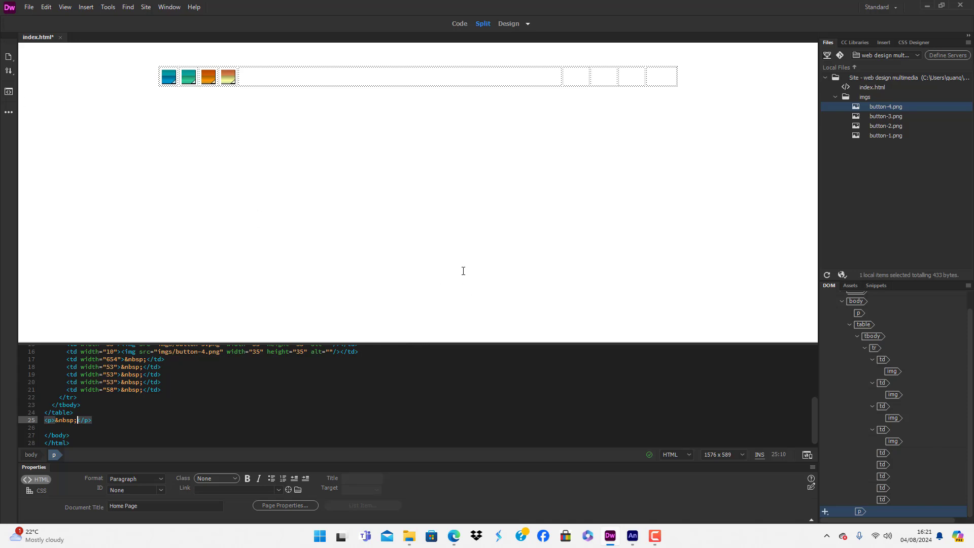
# Switch to Animate and, inside the button1 symbol, change the middle colour stop of the Layer_2 gradient to turquoise 33FFCC
pyautogui.click(633, 536)
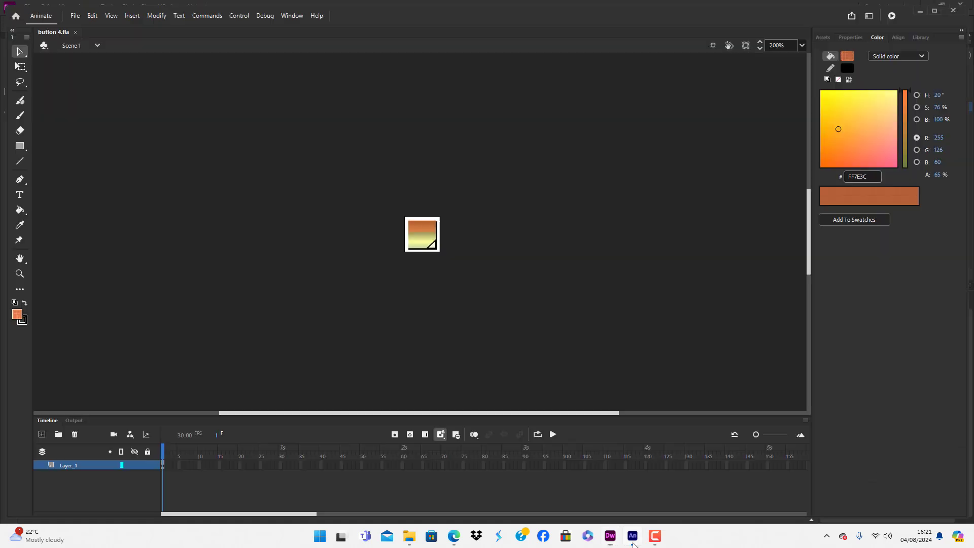
pyautogui.doubleClick(421, 236)
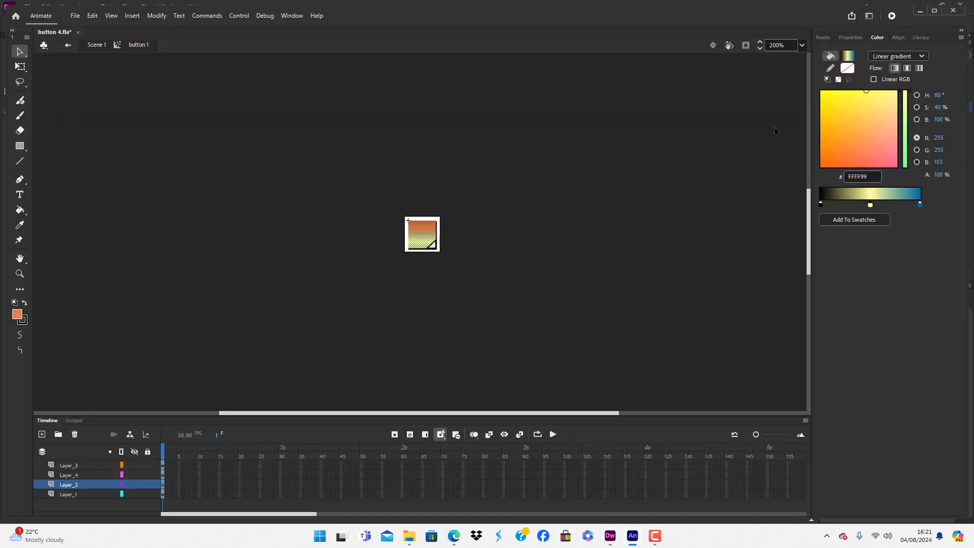
pyautogui.doubleClick(871, 206)
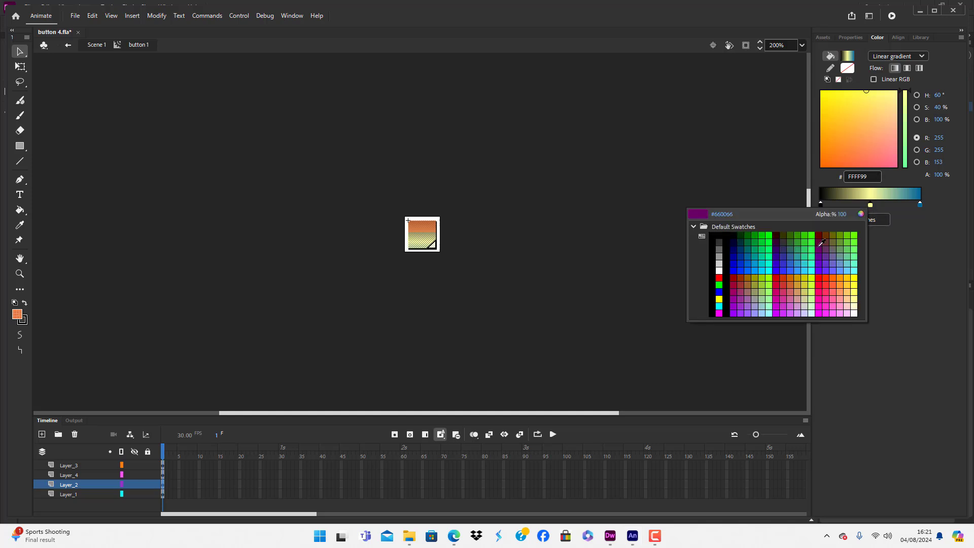
pyautogui.click(812, 263)
pyautogui.click(391, 296)
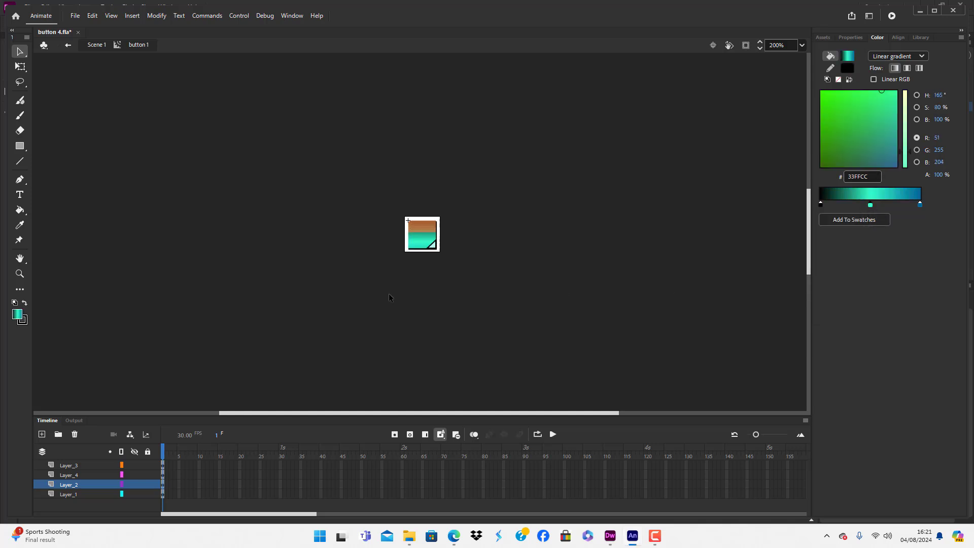
# Recolour the shape inside the lighting button symbol to 33CCCC and return to the button1 symbol
pyautogui.click(422, 225)
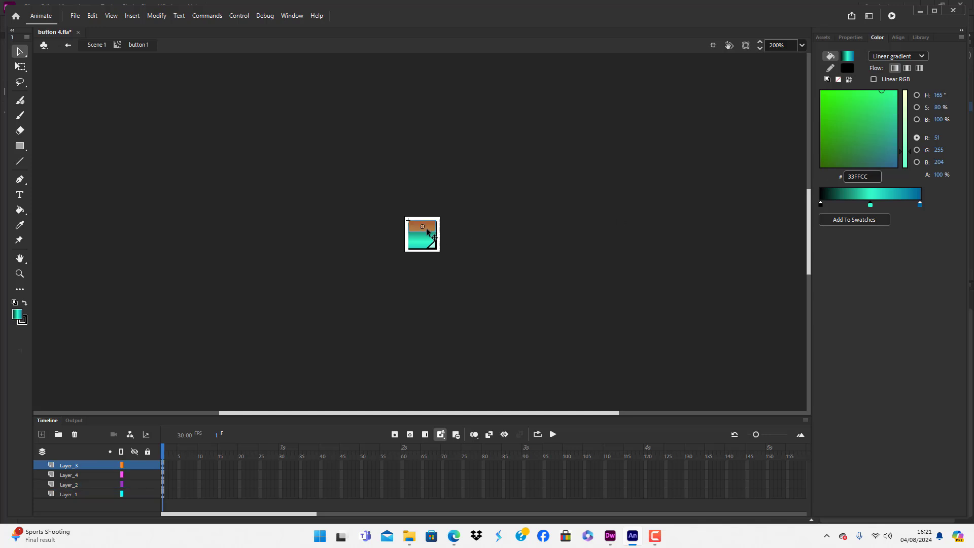
pyautogui.doubleClick(427, 233)
pyautogui.click(426, 227)
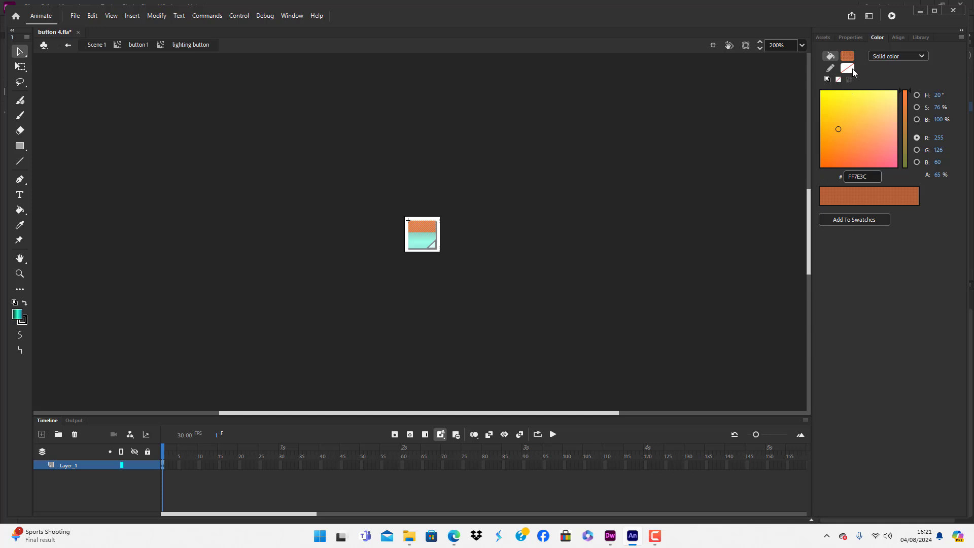
pyautogui.click(848, 56)
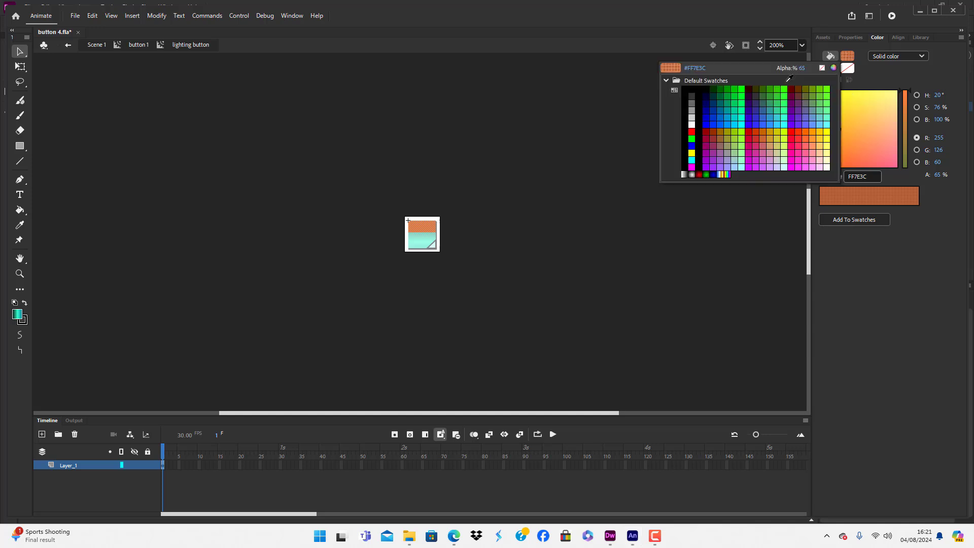
pyautogui.click(782, 114)
pyautogui.doubleClick(464, 320)
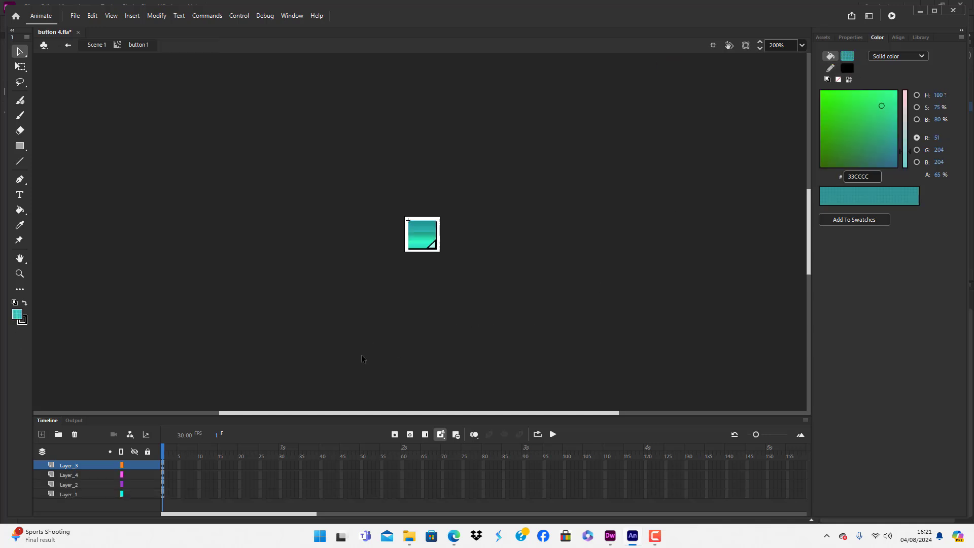
# Save the turquoise button as a new Animate document named button 5 in web design 1 imgs save files
pyautogui.click(75, 16)
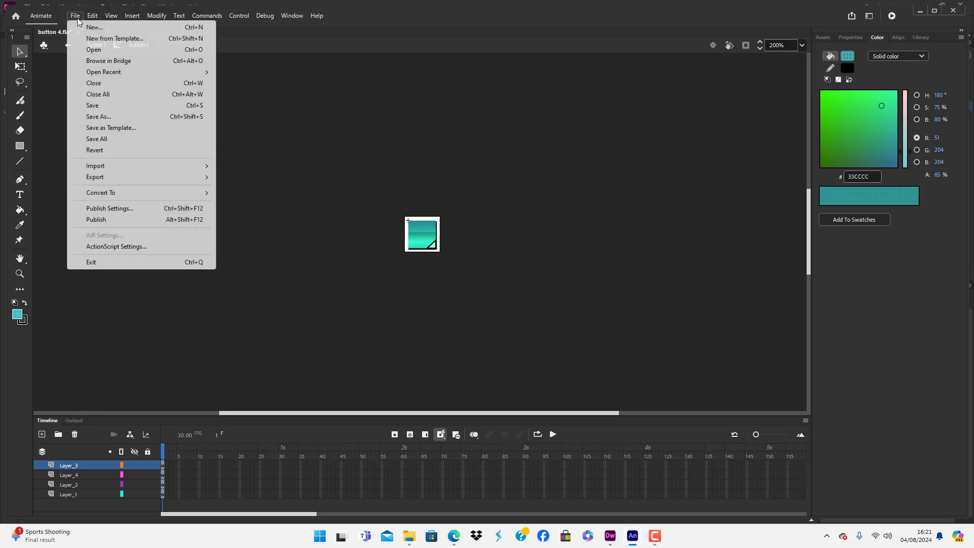
pyautogui.click(105, 117)
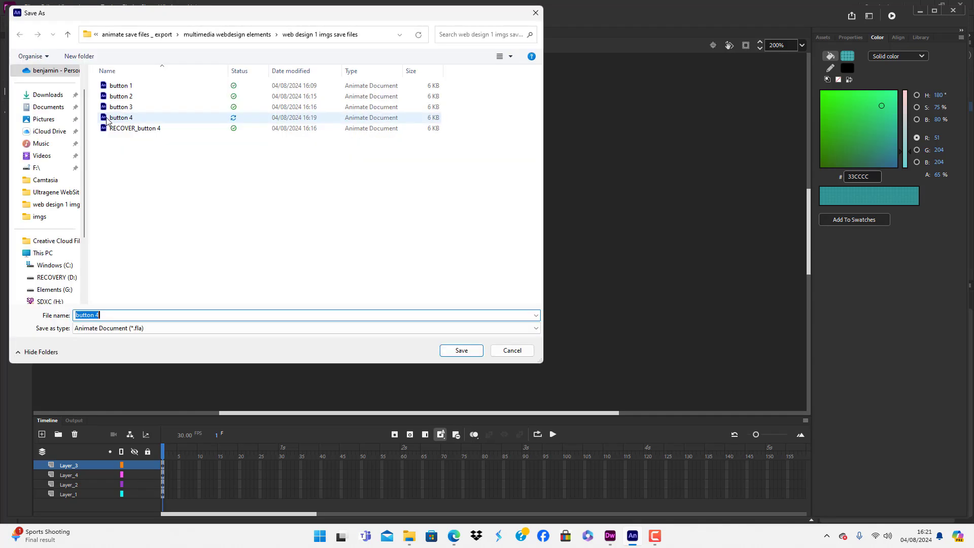
pyautogui.click(109, 315)
pyautogui.press('BackSpace')
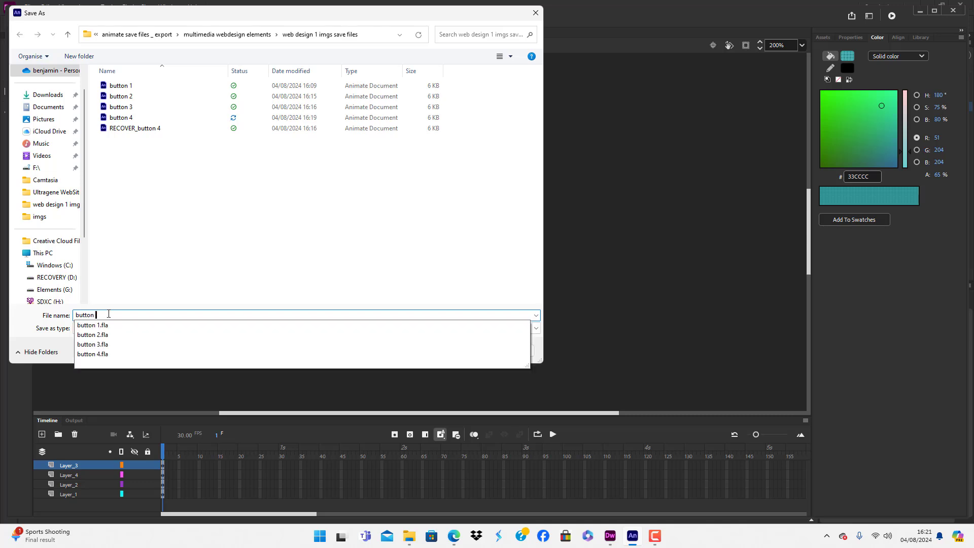
pyautogui.write('5')
pyautogui.press('Return')
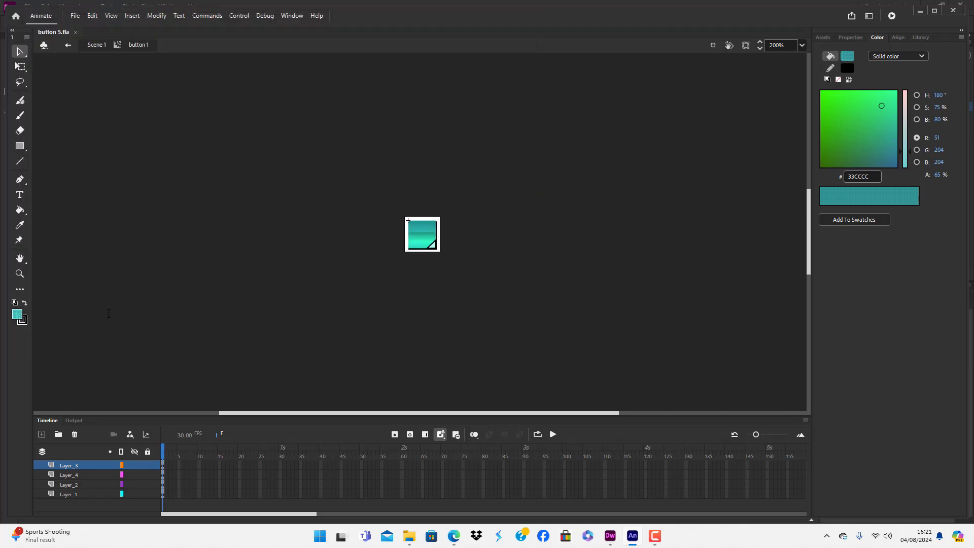
pyautogui.click(75, 16)
pyautogui.moveTo(152, 177)
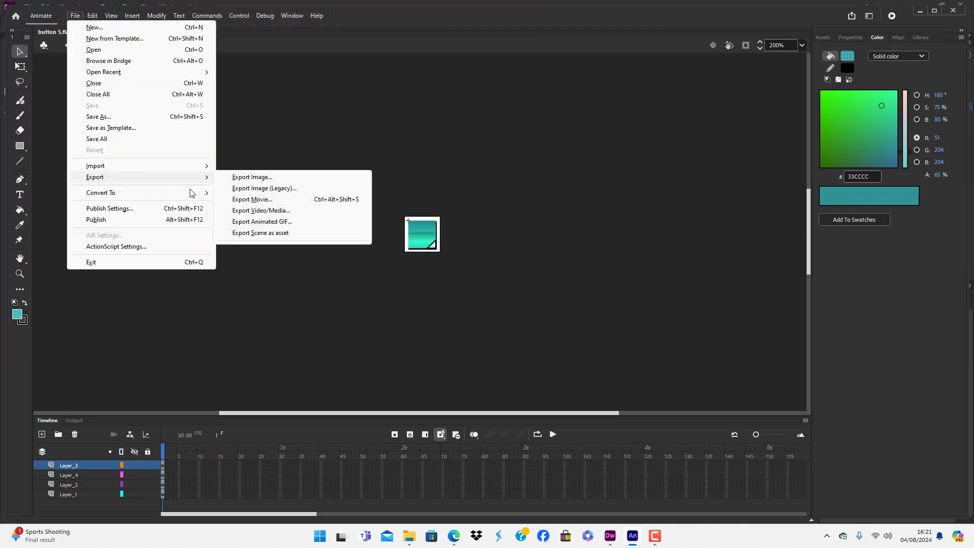
pyautogui.click(262, 181)
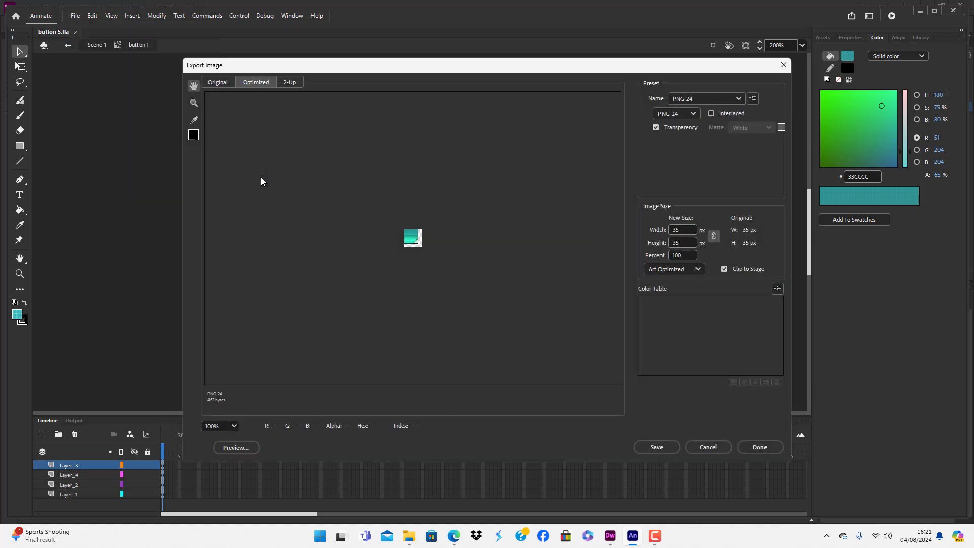
pyautogui.click(716, 447)
# Return to Scene 1 and export the turquoise button as PNG-24 image button-5 into the imgs folder of multimedia web deisgn in Documents
pyautogui.doubleClick(226, 187)
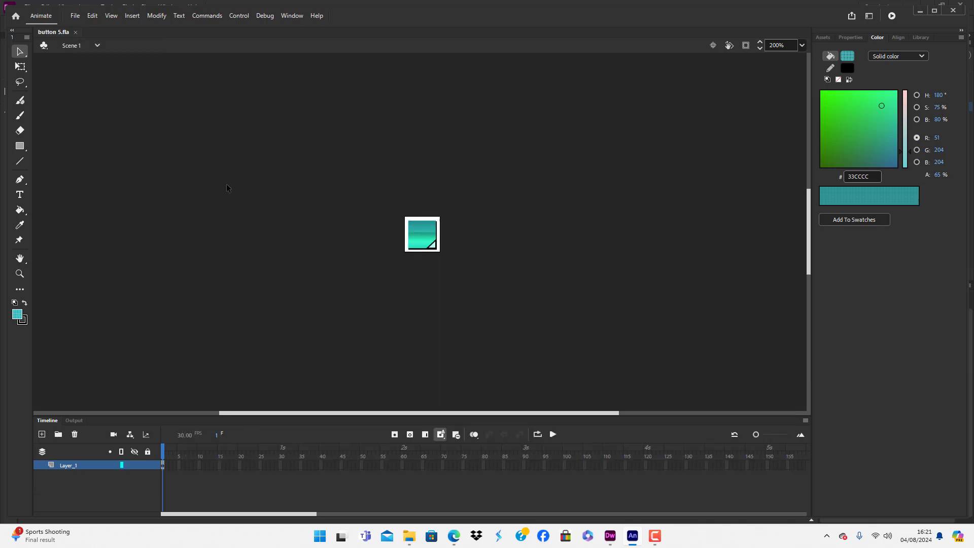
pyautogui.click(74, 15)
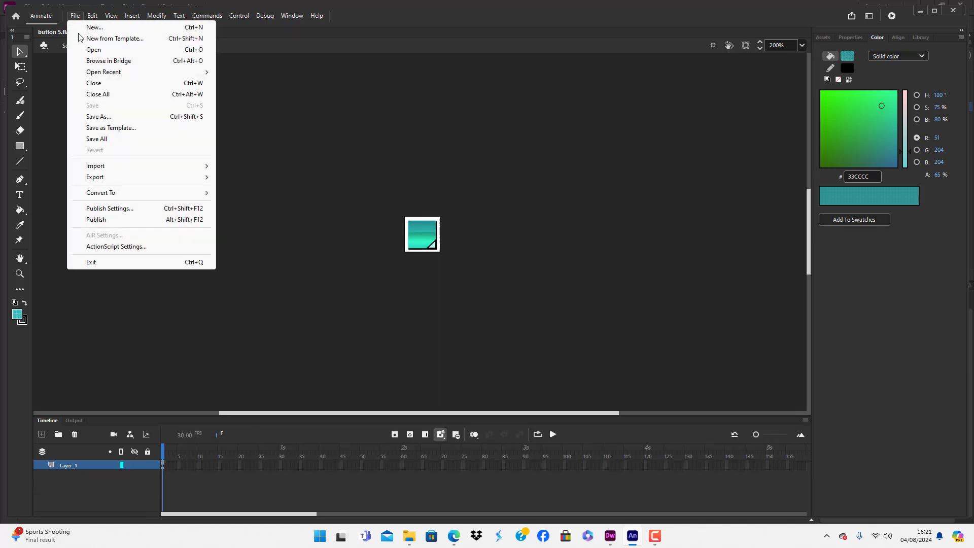
pyautogui.moveTo(127, 182)
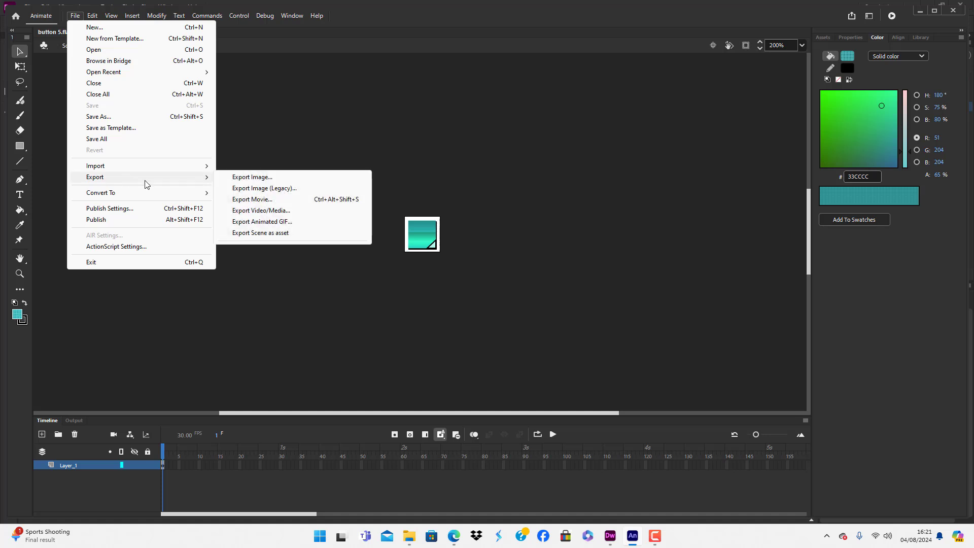
pyautogui.click(262, 177)
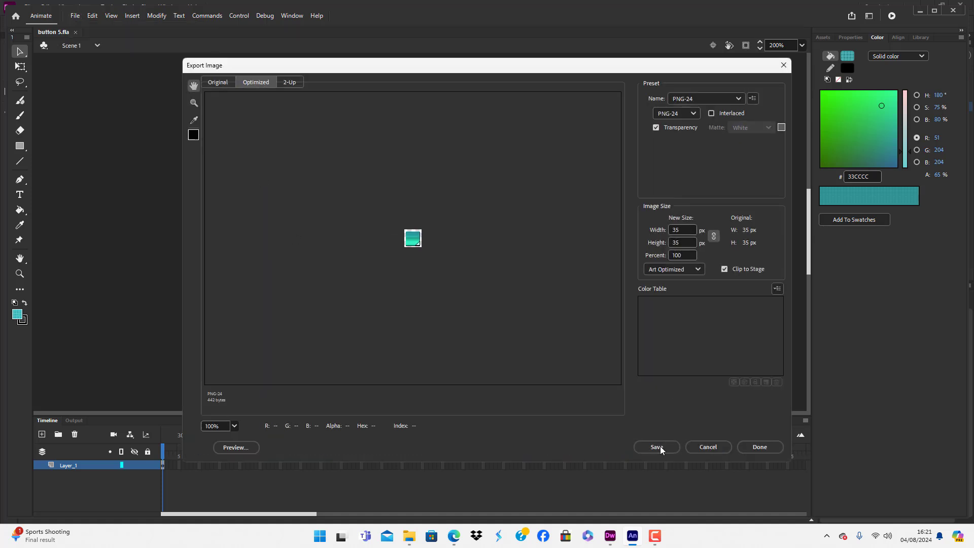
pyautogui.click(658, 448)
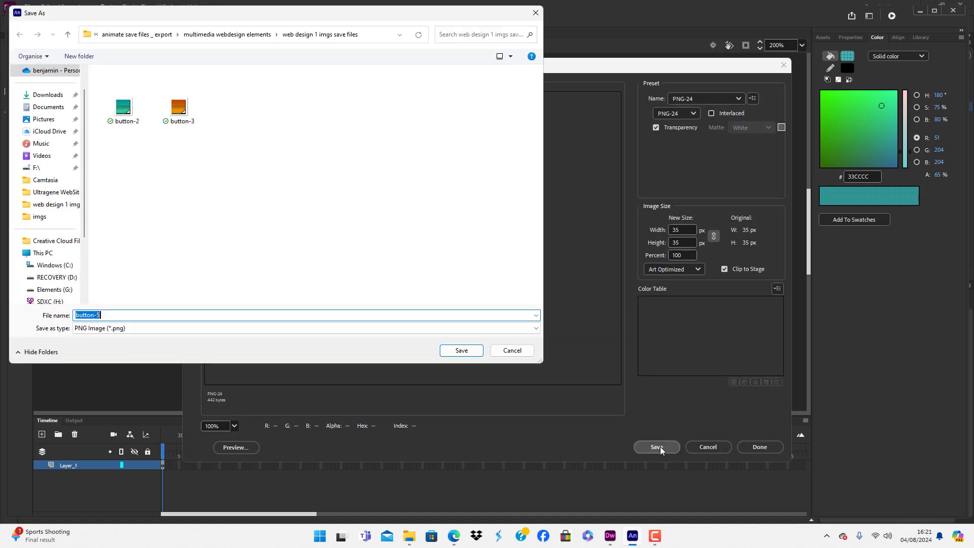
pyautogui.click(48, 106)
pyautogui.scroll(-10, 195, 251)
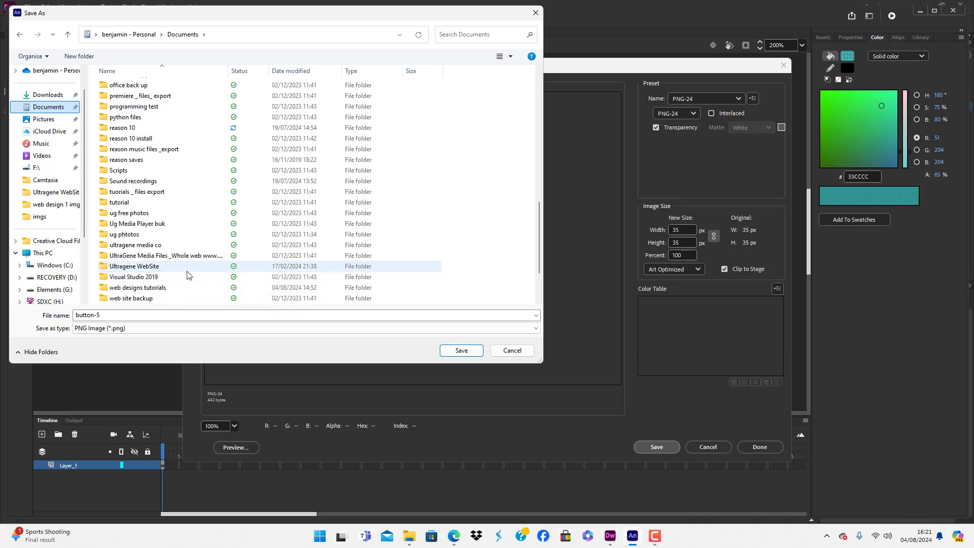
pyautogui.scroll(2, 175, 275)
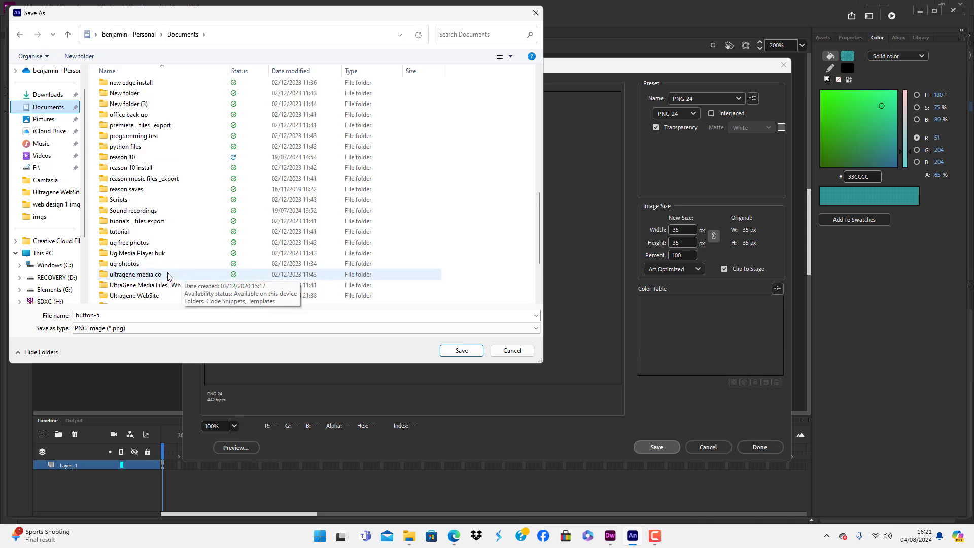
pyautogui.scroll(1, 173, 272)
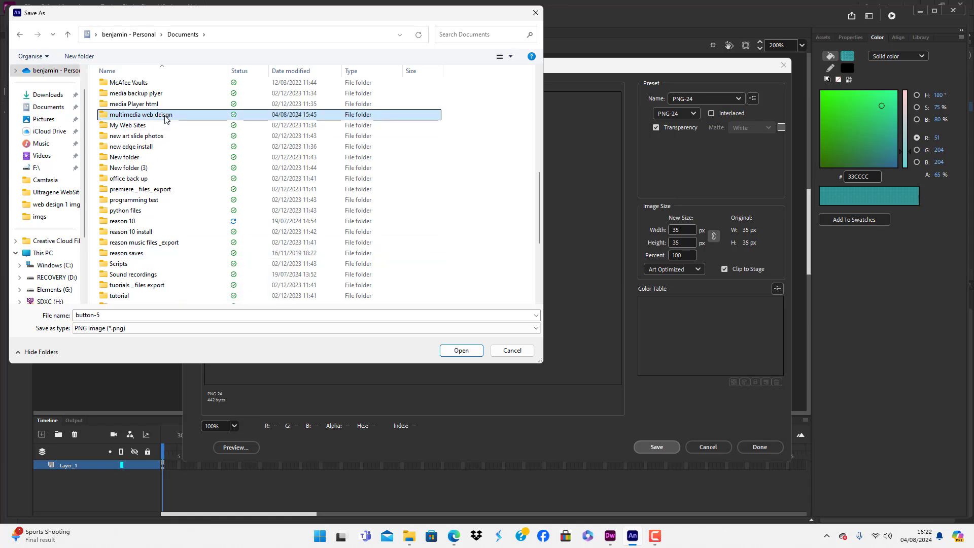
pyautogui.doubleClick(147, 114)
pyautogui.doubleClick(120, 85)
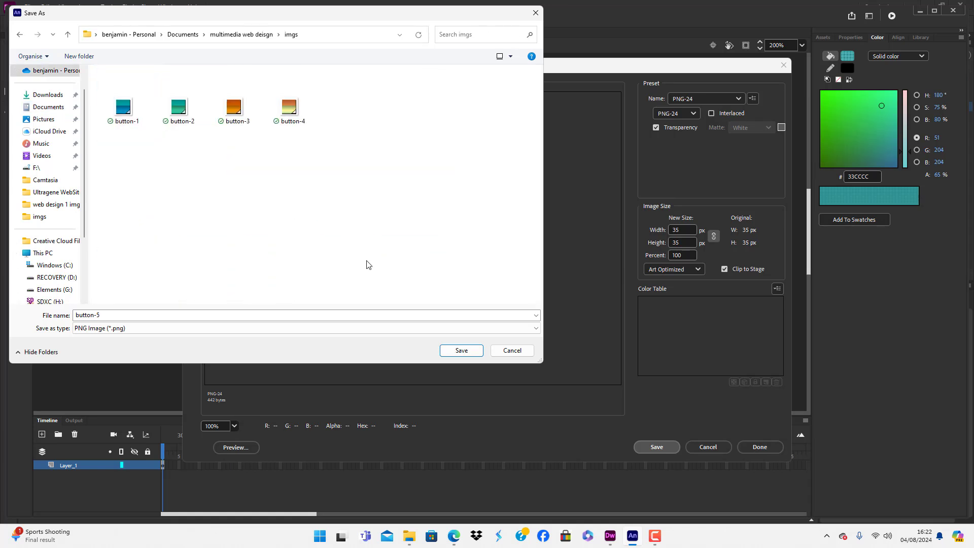
pyautogui.click(462, 352)
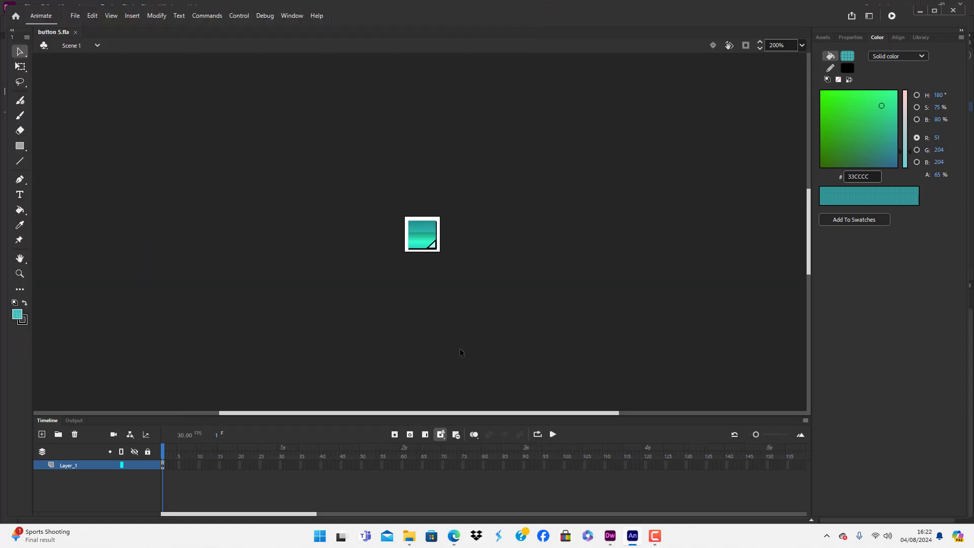
# Switch to Dreamweaver and refresh the site's local files
pyautogui.click(611, 536)
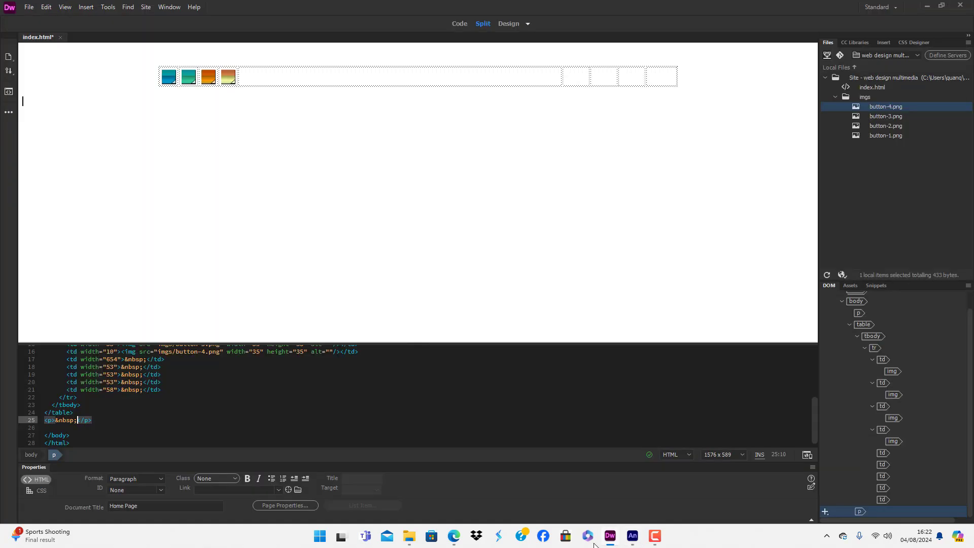
pyautogui.click(879, 188)
pyautogui.rightClick(870, 187)
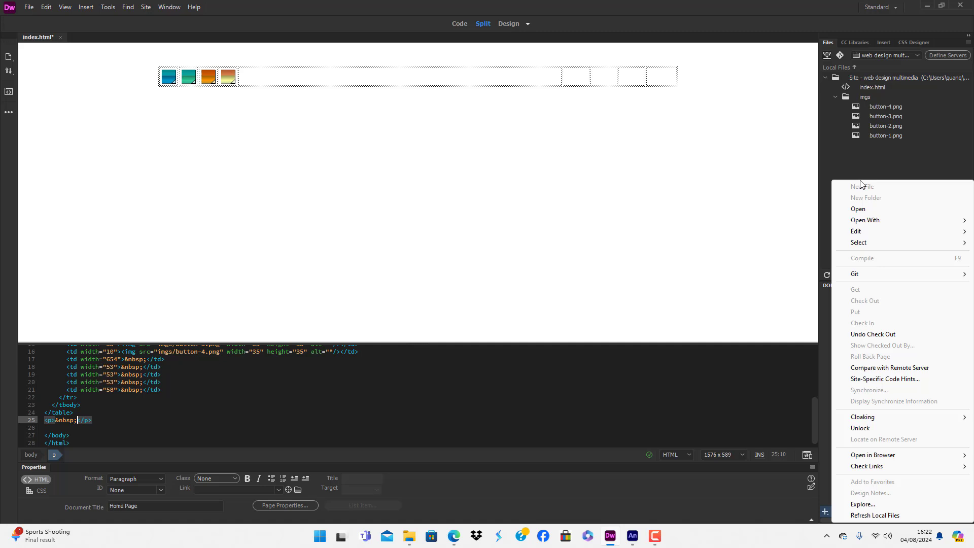
pyautogui.click(875, 516)
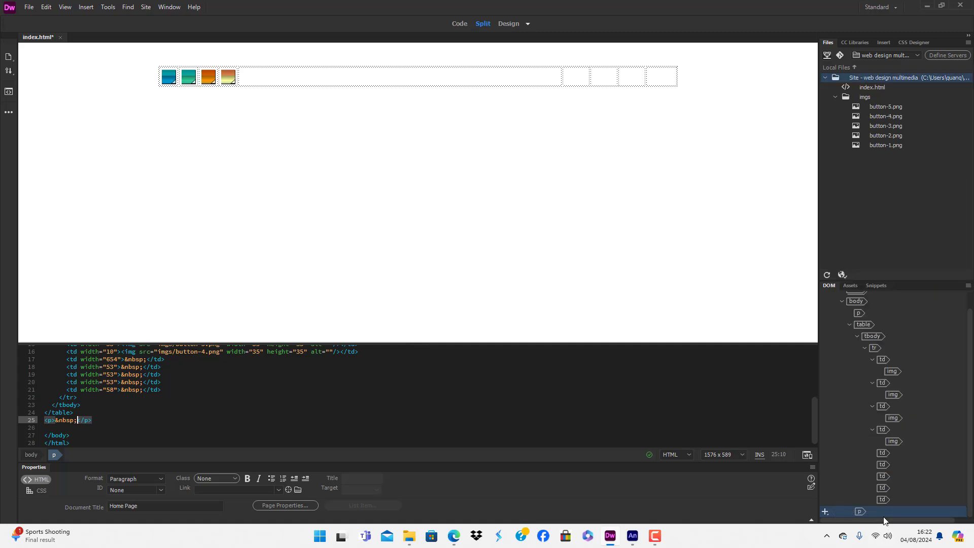
# Insert button-5.png from the imgs folder into the wide fifth cell of the navigation table
pyautogui.doubleClick(882, 107)
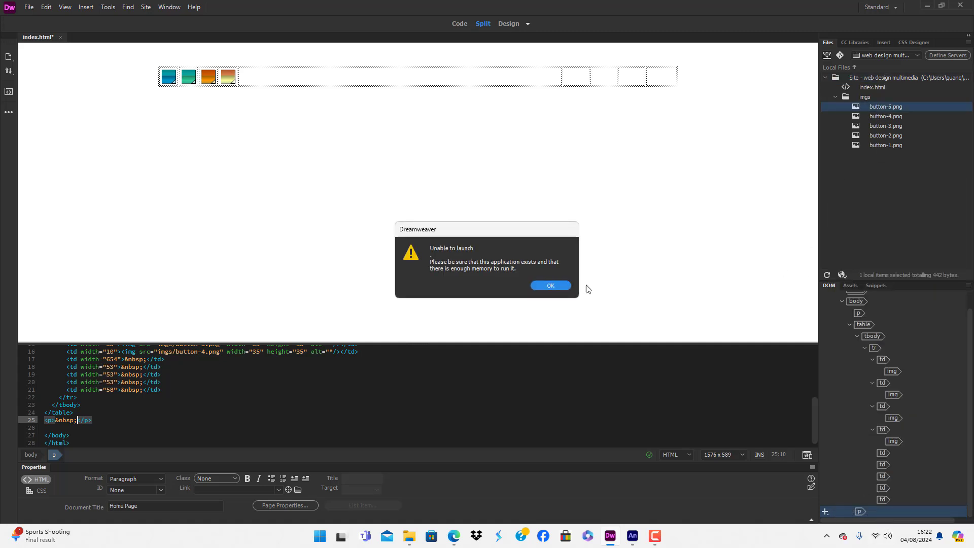
pyautogui.click(559, 286)
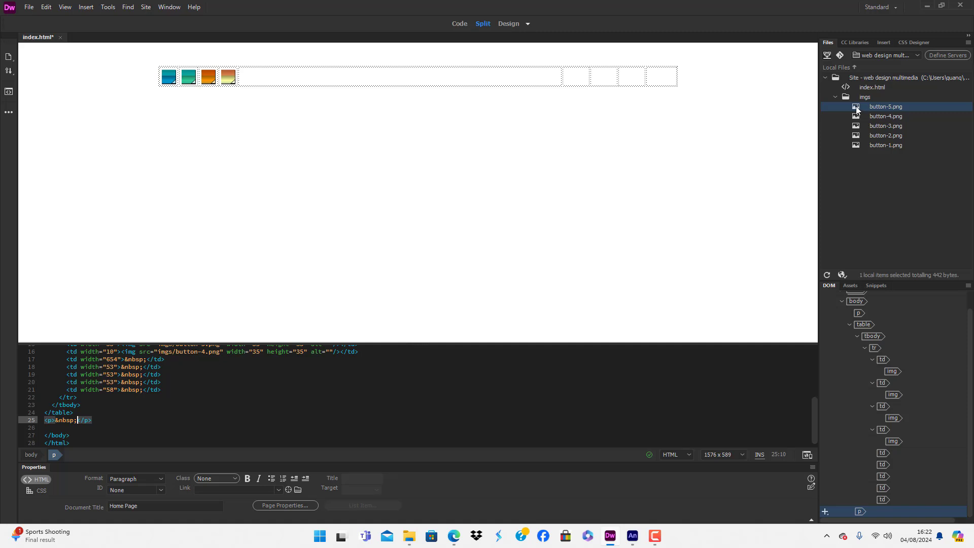
pyautogui.moveTo(857, 109); pyautogui.dragTo(265, 81)
pyautogui.click(316, 143)
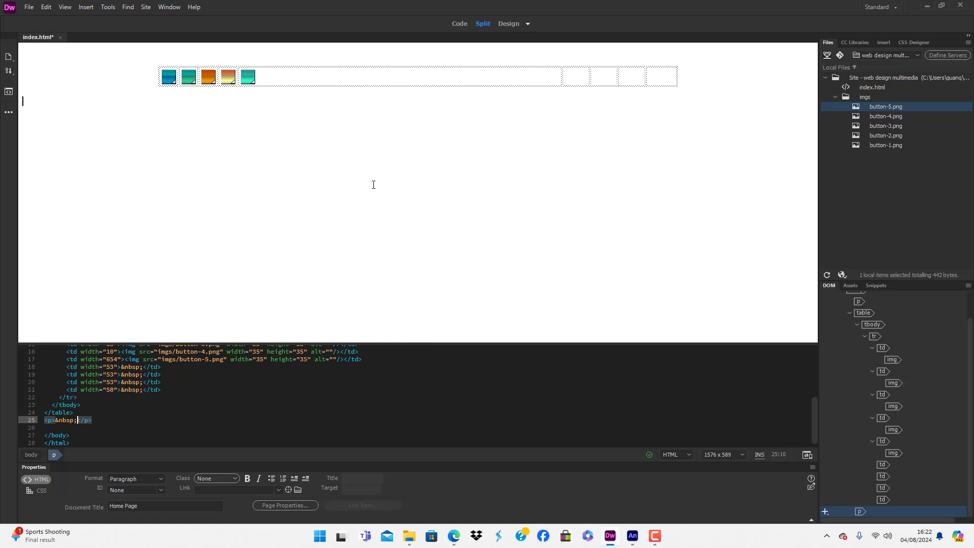
# Save index.html and open its real-time preview in Microsoft Edge
pyautogui.click(29, 7)
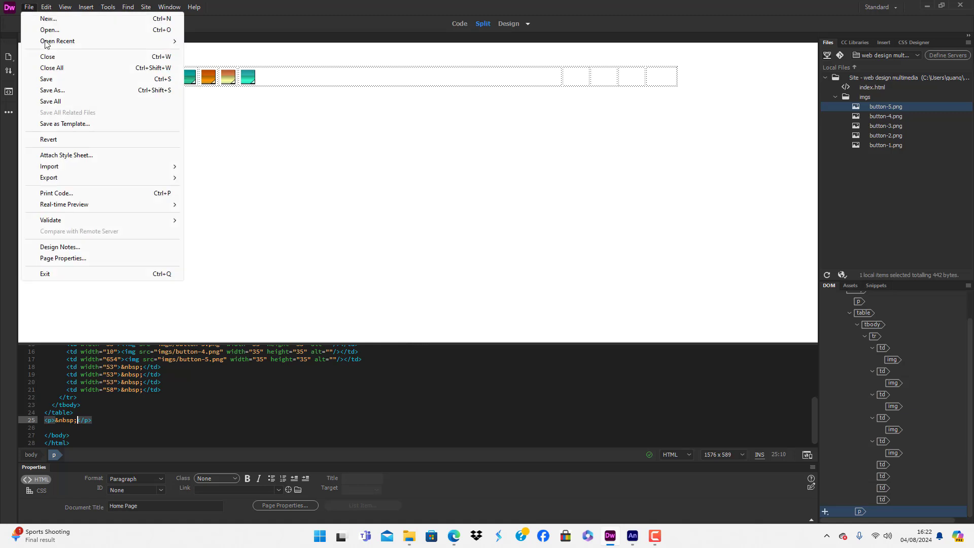
pyautogui.click(64, 78)
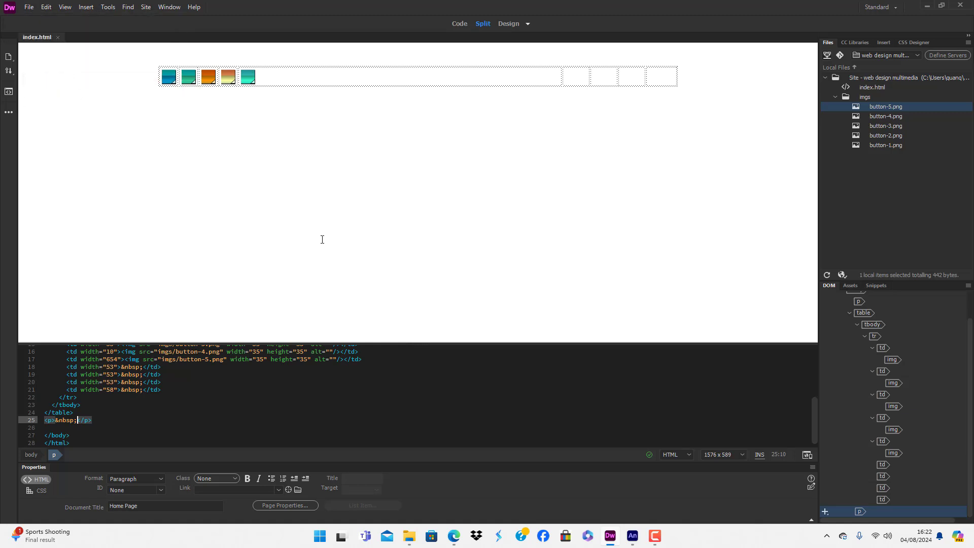
pyautogui.click(29, 7)
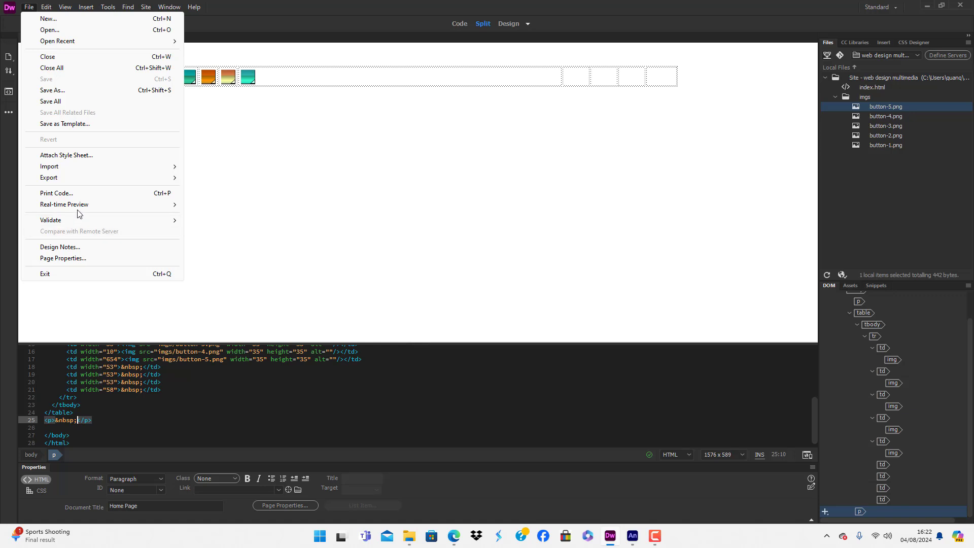
pyautogui.moveTo(84, 209)
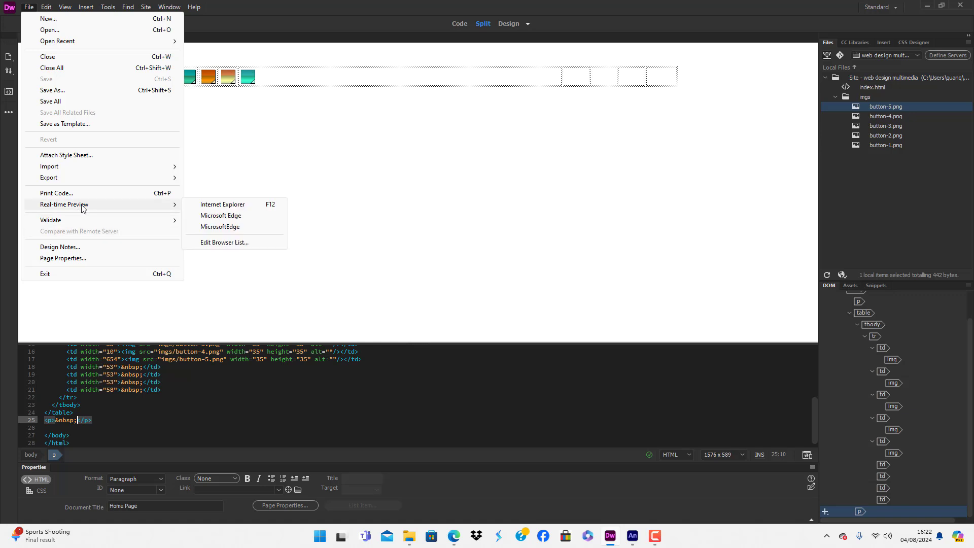
pyautogui.click(241, 220)
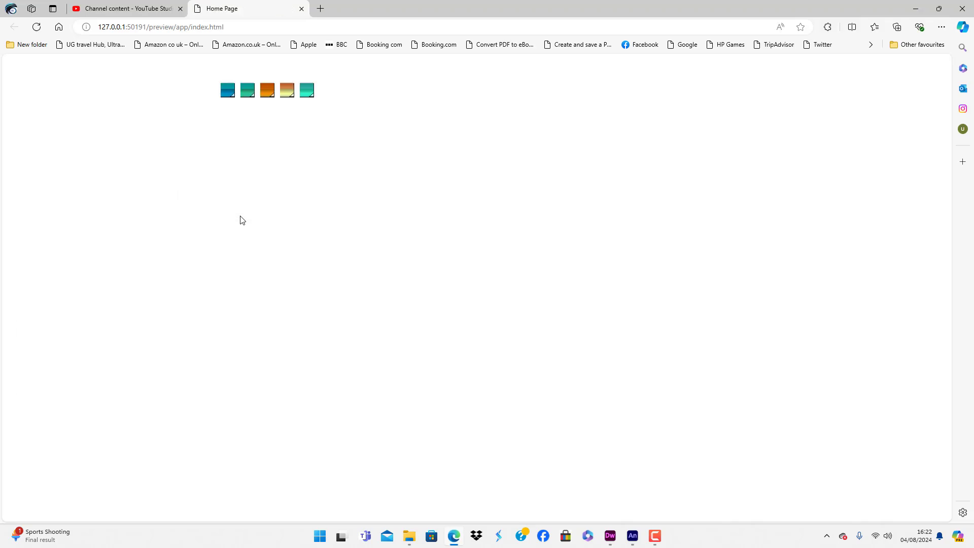
# Examine the previewed button row at 90% and 100% page zoom
pyautogui.click(938, 29)
pyautogui.click(876, 96)
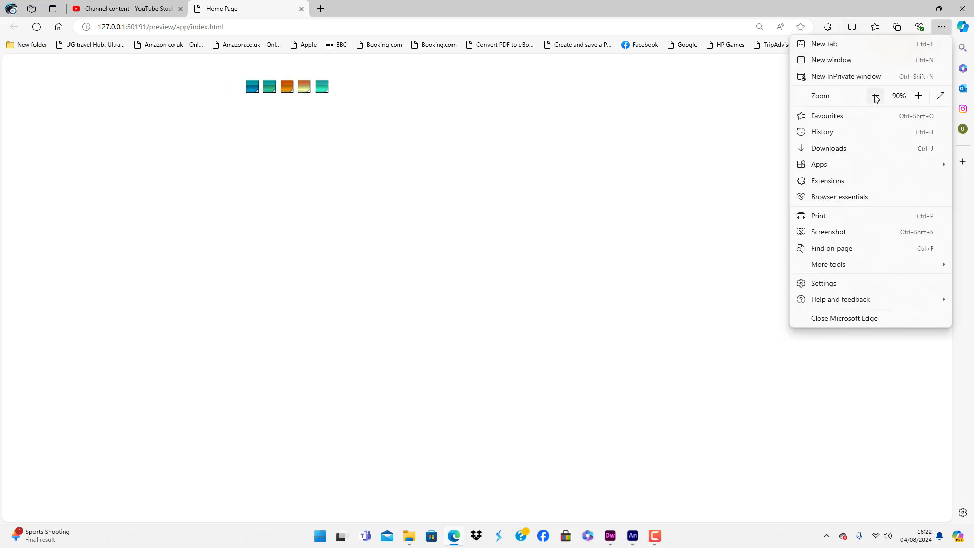
pyautogui.click(920, 96)
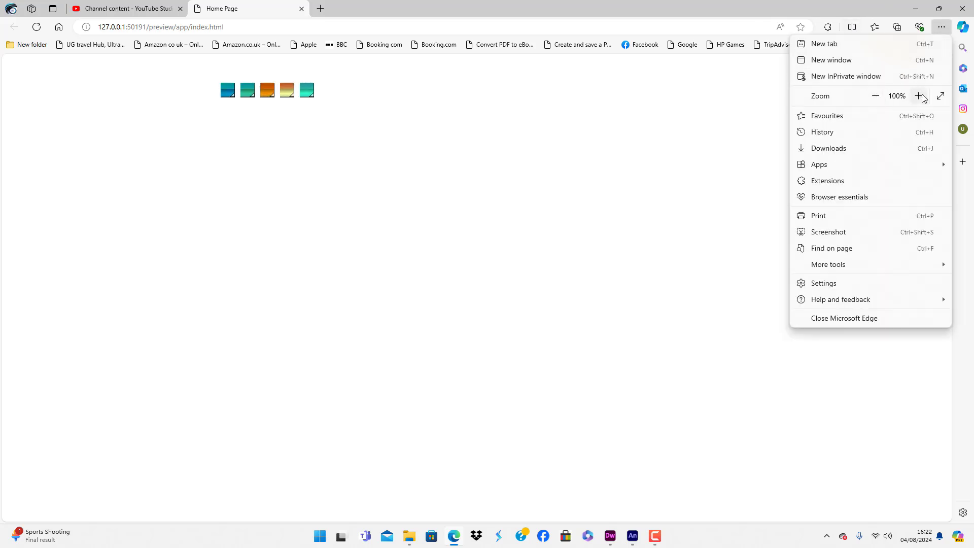
pyautogui.click(876, 96)
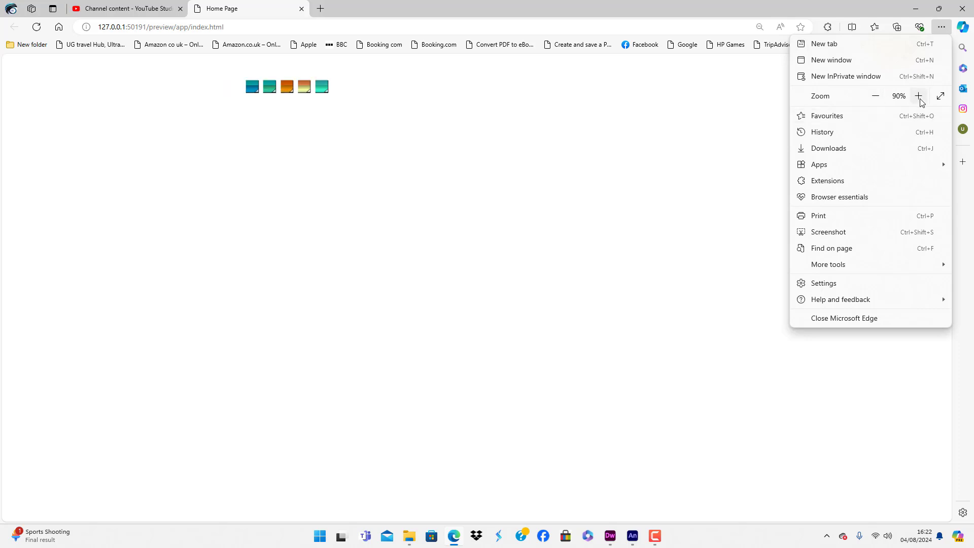
pyautogui.click(919, 96)
pyautogui.click(307, 287)
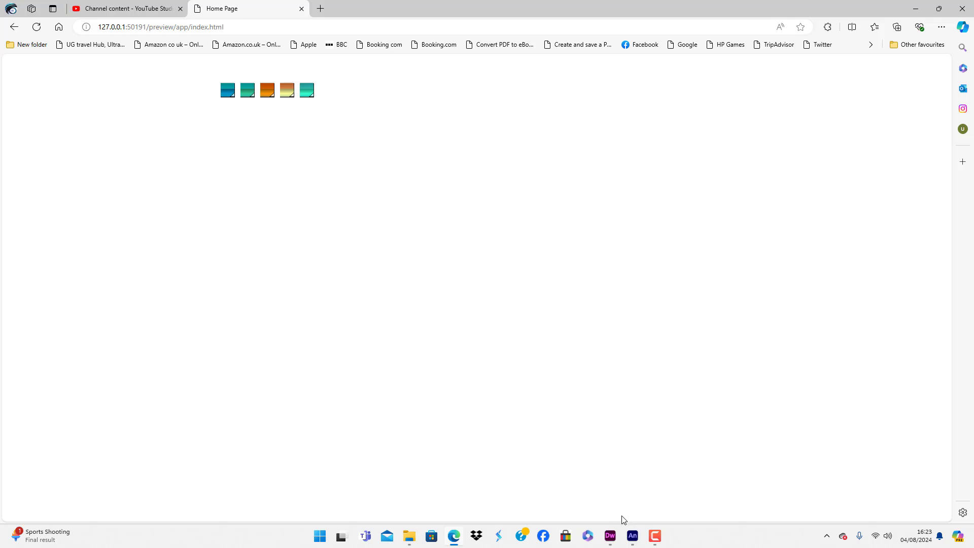
# Switch back to Dreamweaver and add a second row below the button row of the navigation table
pyautogui.click(632, 536)
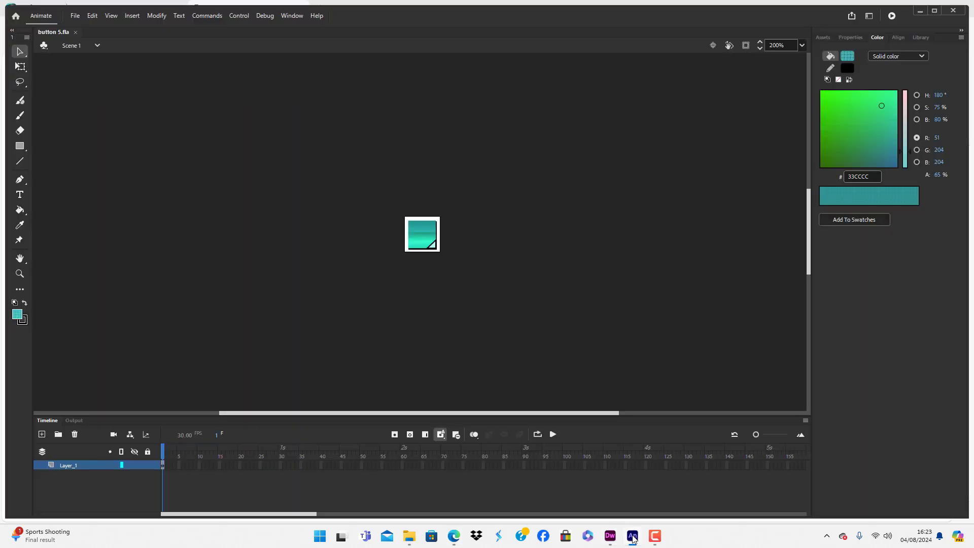
pyautogui.click(610, 537)
pyautogui.click(408, 74)
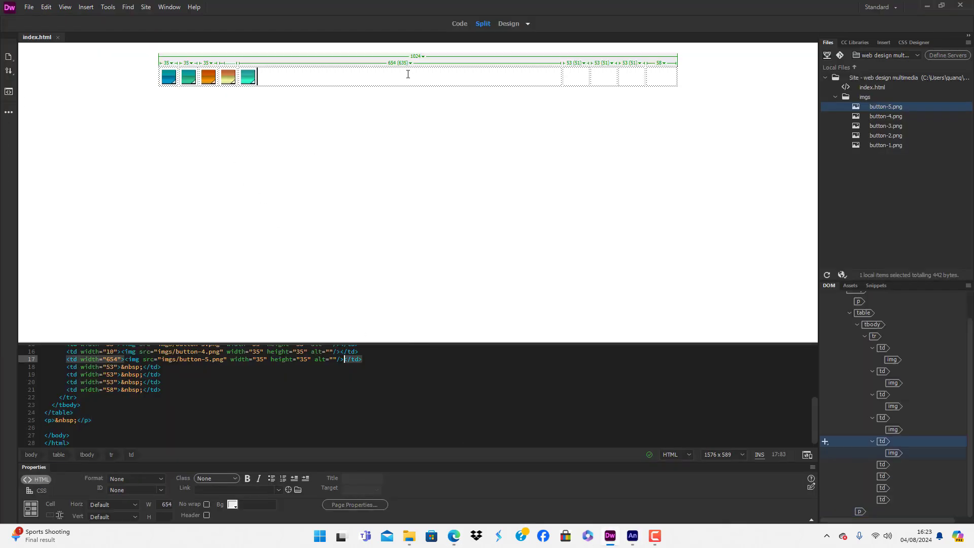
pyautogui.press('Right')
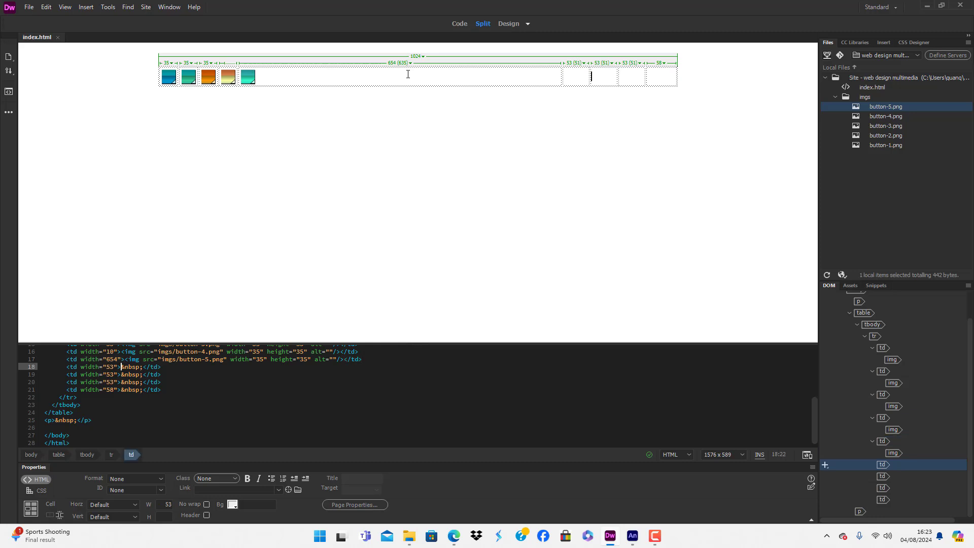
pyautogui.press('Tab')
pyautogui.press('Tab')
pyautogui.press('Tab')
pyautogui.press('Tab')
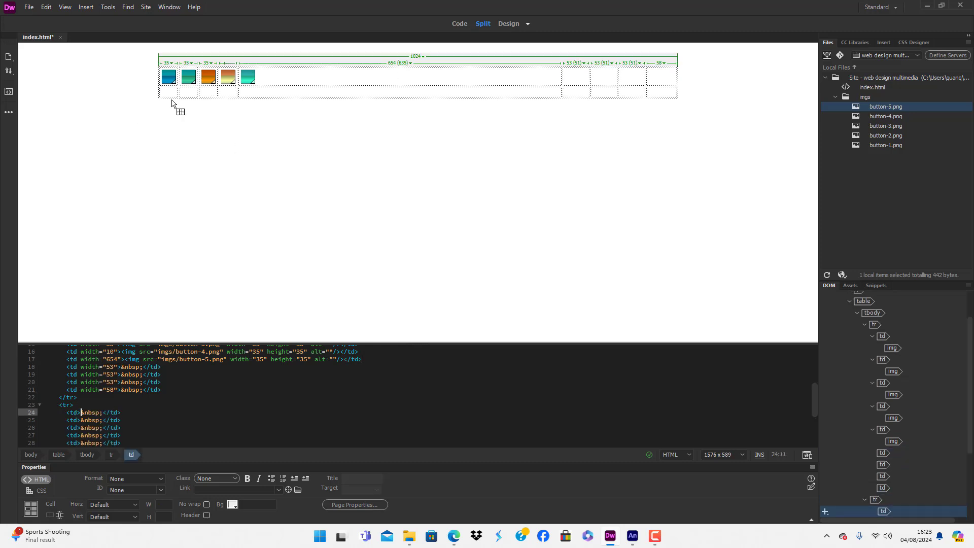
# Merge all nine cells of the empty second table row into one cell
pyautogui.moveTo(172, 96); pyautogui.dragTo(351, 95)
pyautogui.moveTo(641, 105); pyautogui.dragTo(662, 92)
pyautogui.rightClick(663, 92)
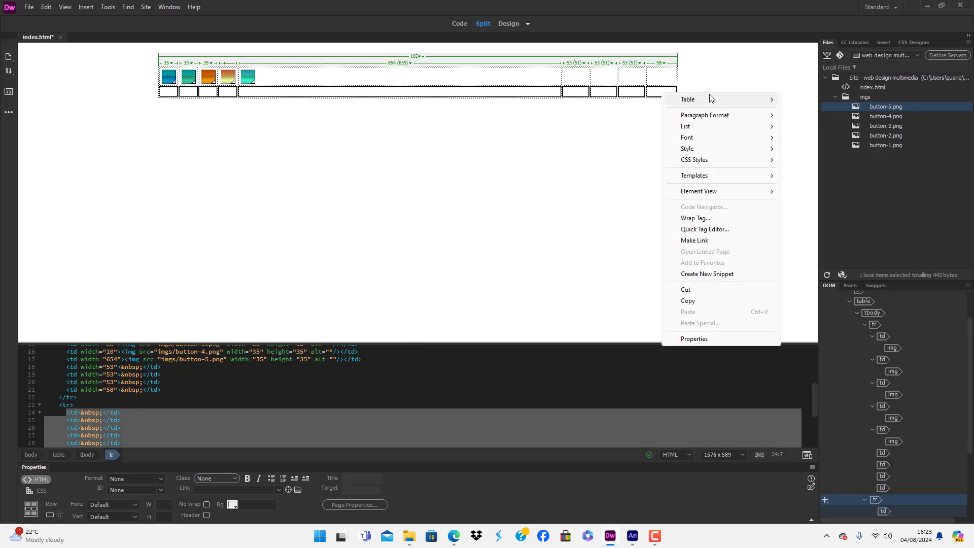
pyautogui.moveTo(711, 99)
pyautogui.click(807, 115)
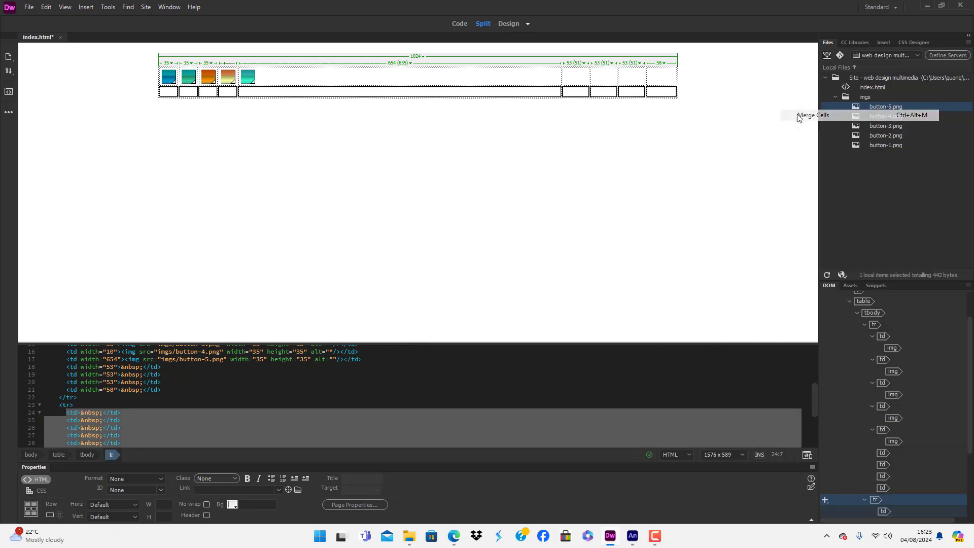
# Replace the non-breaking space in the merged second-row cell with an <hr> tag in the code
pyautogui.click(217, 107)
pyautogui.click(216, 96)
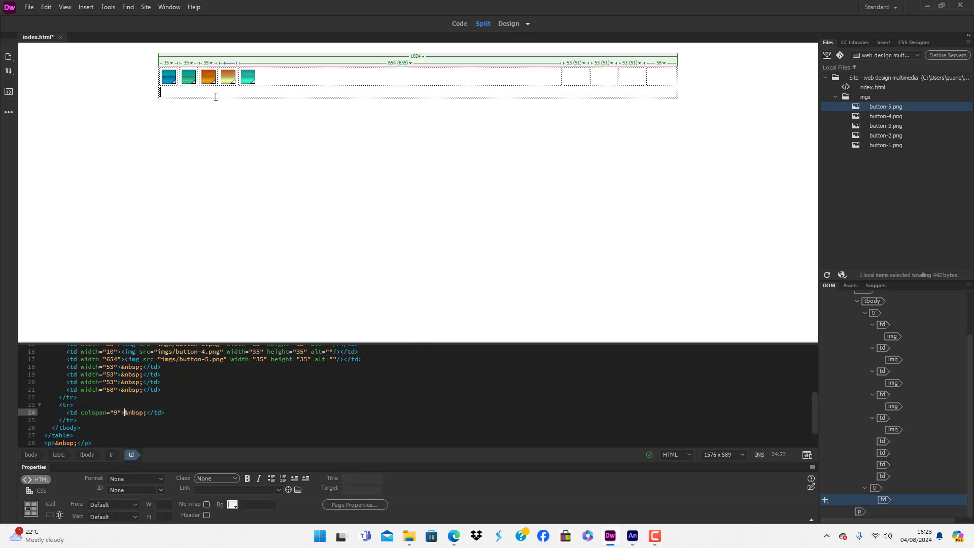
pyautogui.click(148, 413)
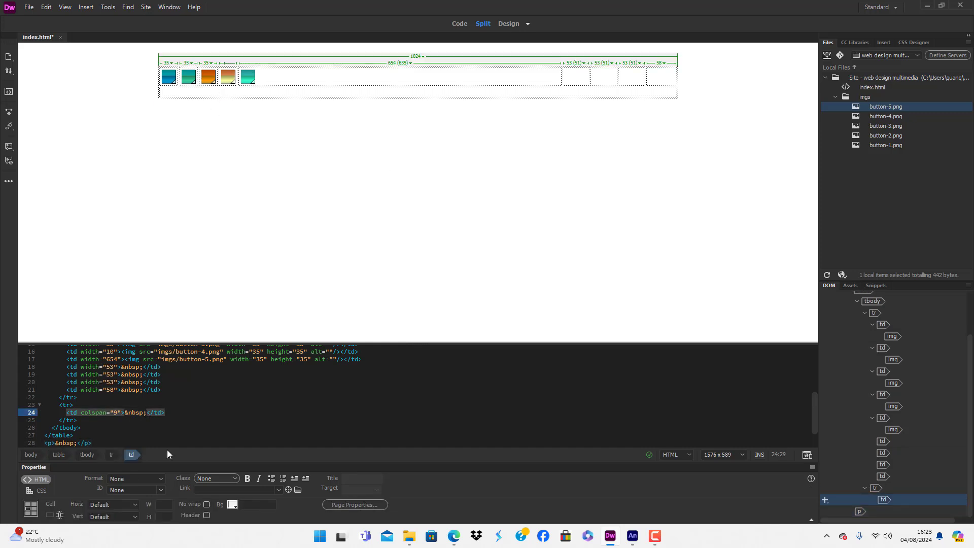
pyautogui.press('BackSpace')
pyautogui.press('BackSpace')
pyautogui.press('BackSpace')
pyautogui.press('BackSpace')
pyautogui.press('BackSpace')
pyautogui.press('BackSpace')
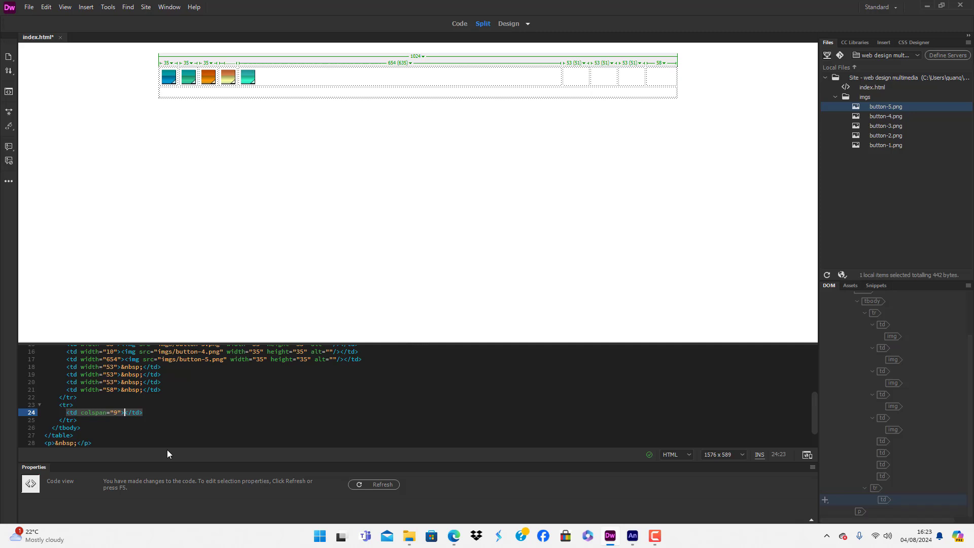
pyautogui.write('<hr')
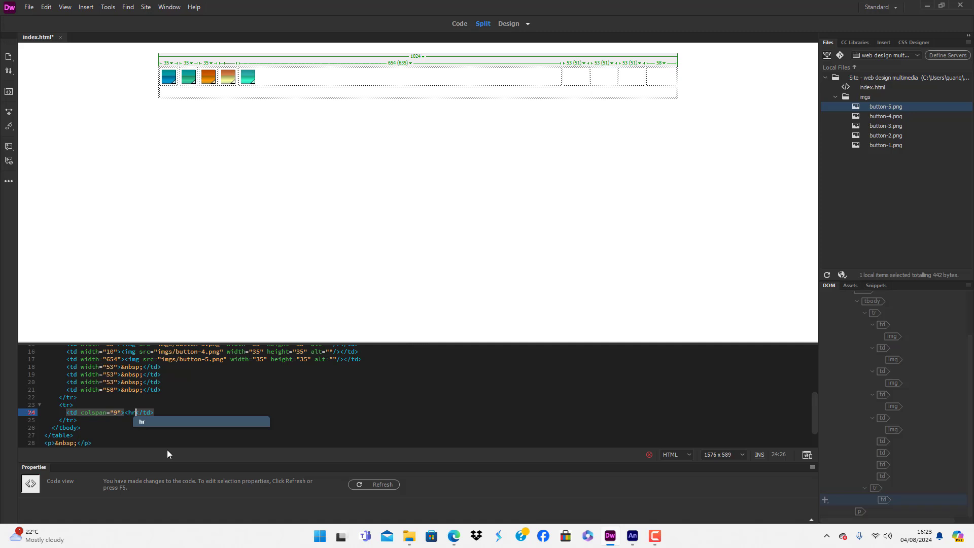
pyautogui.write('>')
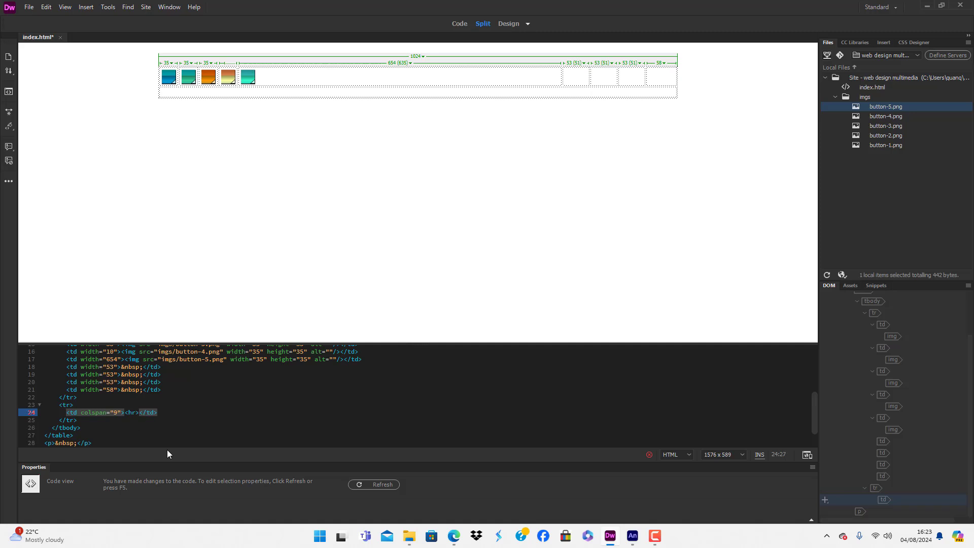
pyautogui.click(195, 334)
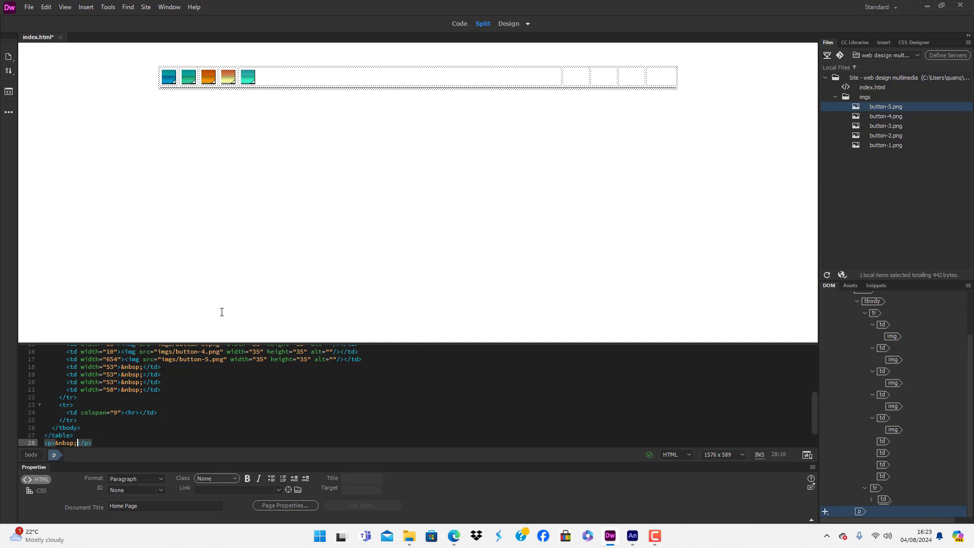
# Save index.html with the horizontal rule and open its real-time preview in Microsoft Edge
pyautogui.click(29, 7)
pyautogui.click(72, 82)
pyautogui.moveTo(636, 539)
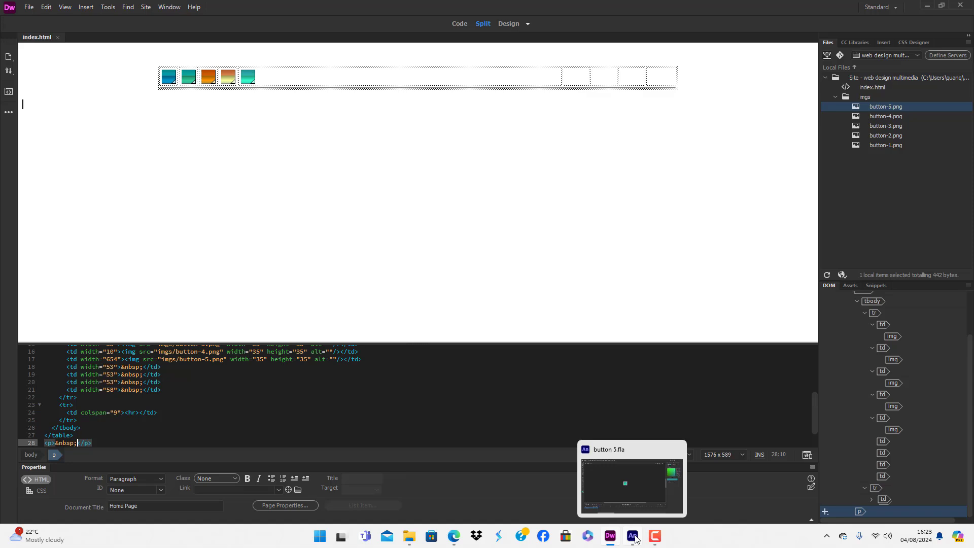
pyautogui.click(635, 539)
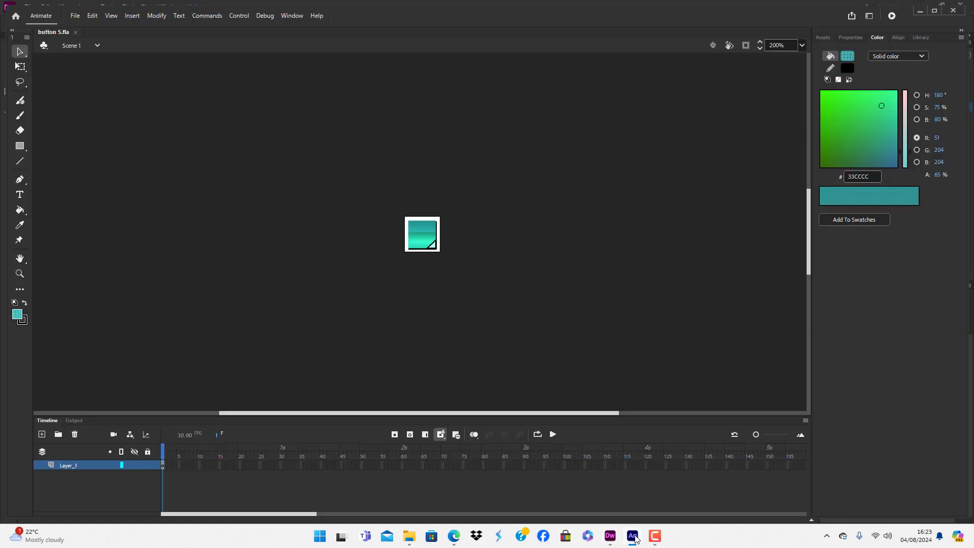
pyautogui.click(610, 536)
pyautogui.click(29, 7)
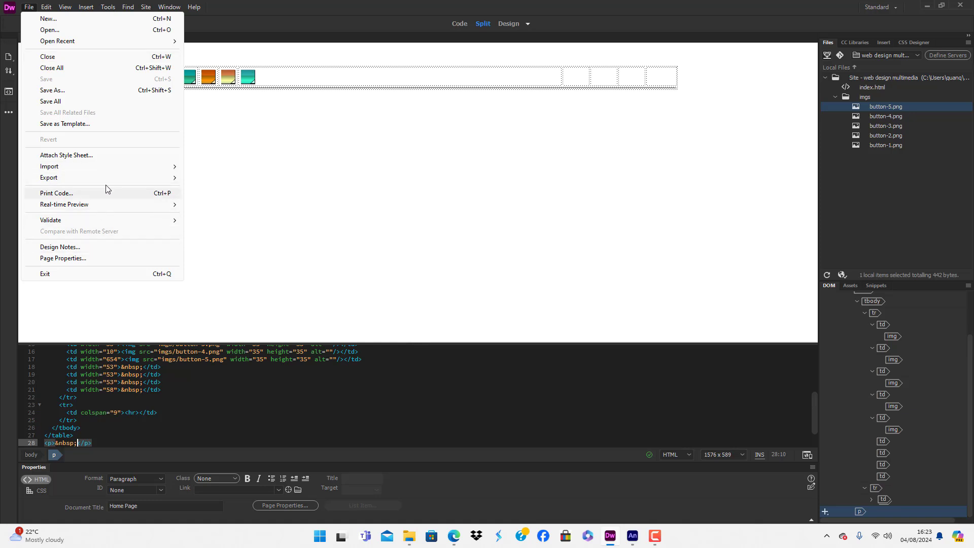
pyautogui.moveTo(109, 205)
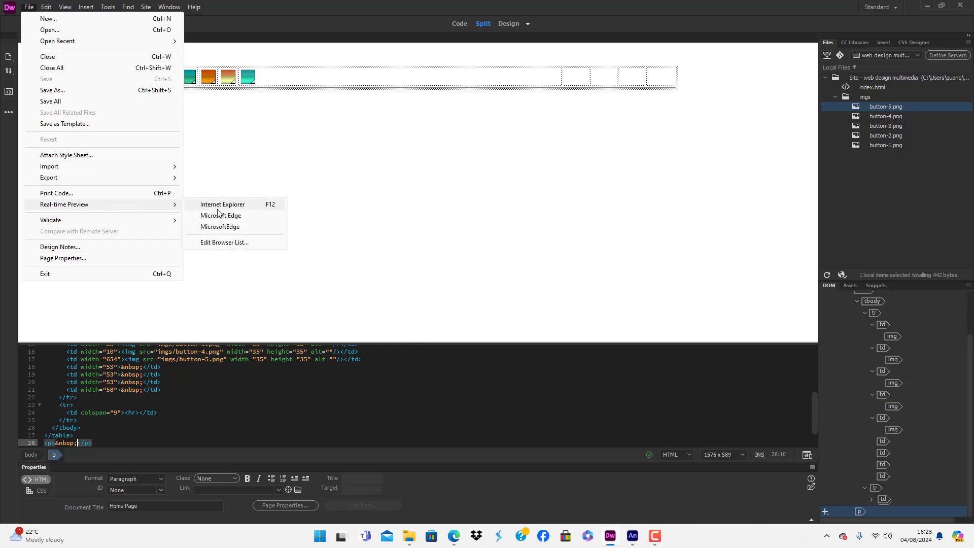
pyautogui.click(224, 216)
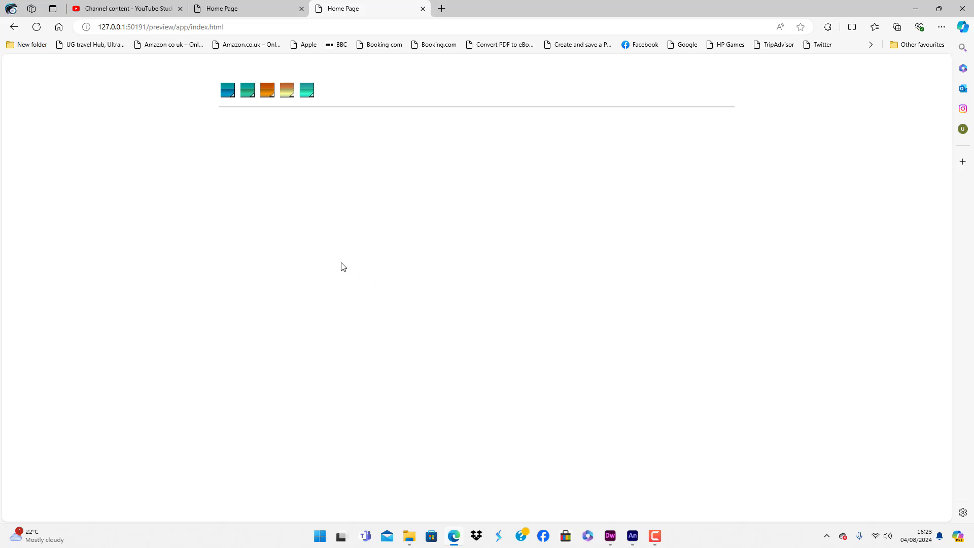
# Switch back to Dreamweaver and merge the four empty cells at the end of the button row
pyautogui.click(610, 537)
pyautogui.moveTo(662, 76); pyautogui.dragTo(571, 79)
pyautogui.rightClick(584, 78)
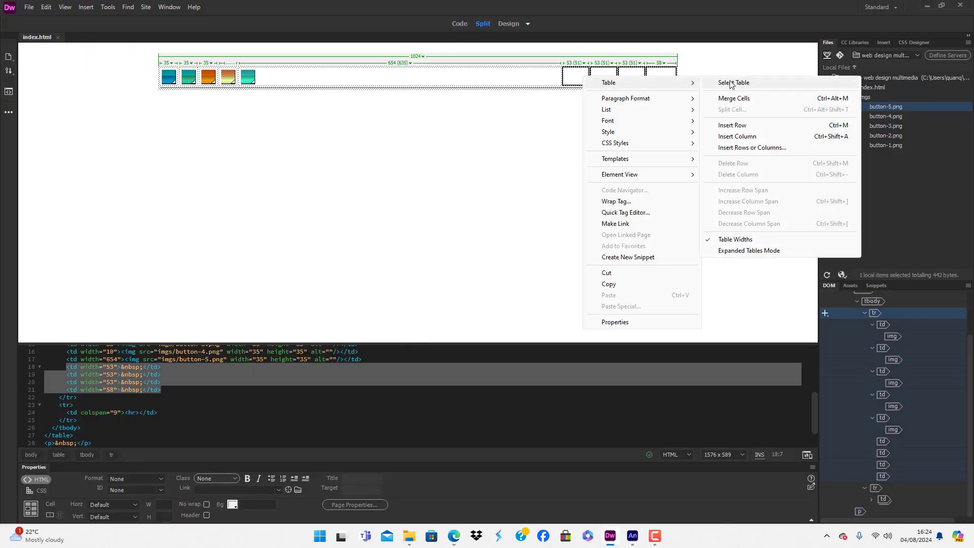
pyautogui.click(734, 99)
# Enter the text "Enjoy Media" in the newly merged cell of the button row
pyautogui.click(636, 76)
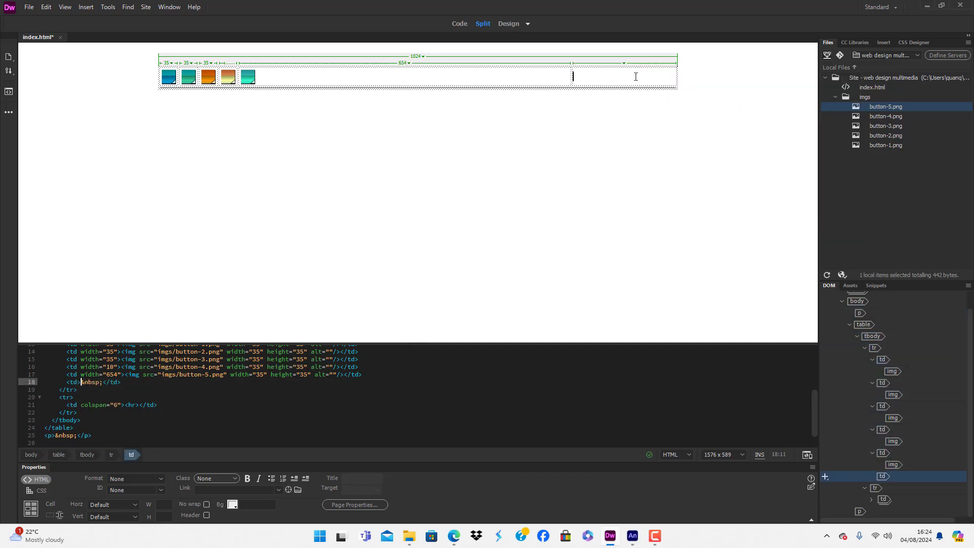
pyautogui.write('E')
pyautogui.press('capslock')
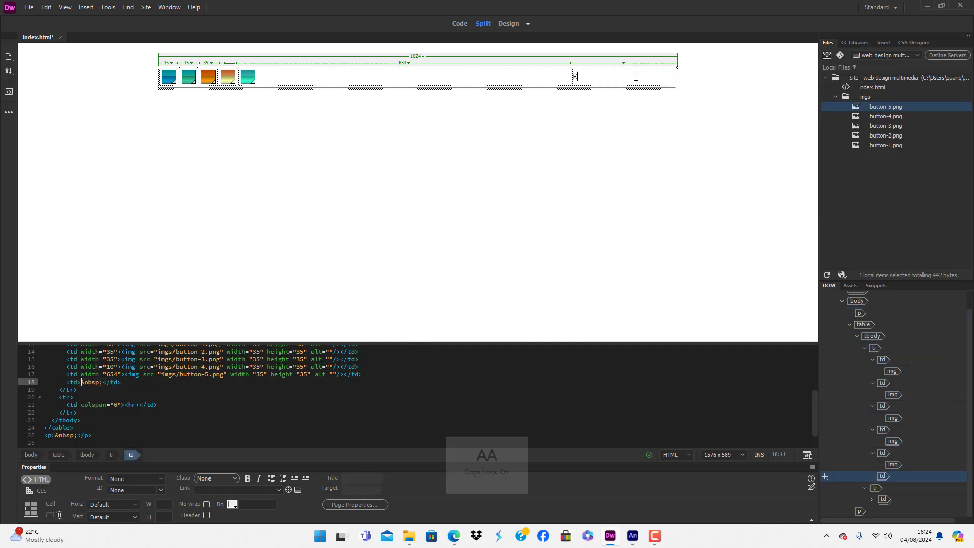
pyautogui.write('njoy ')
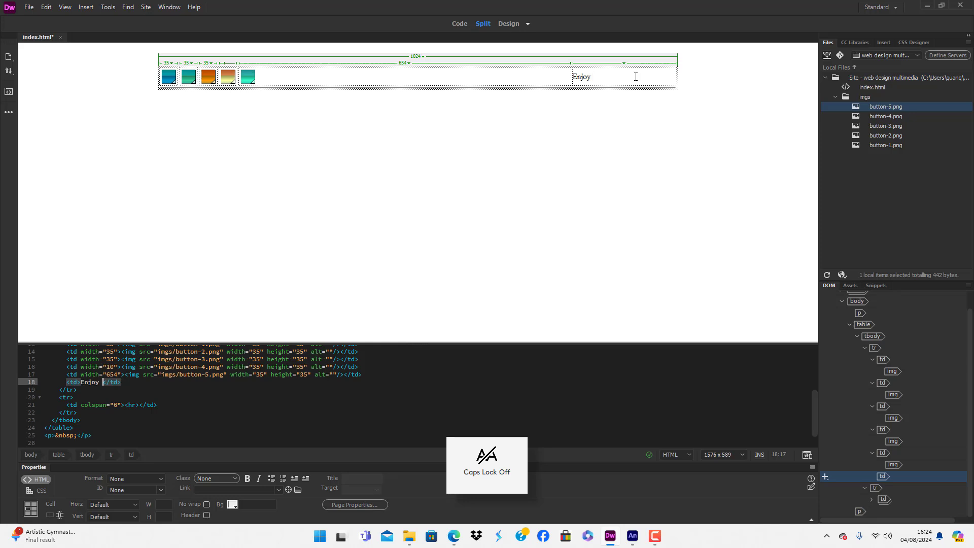
pyautogui.write('Media')
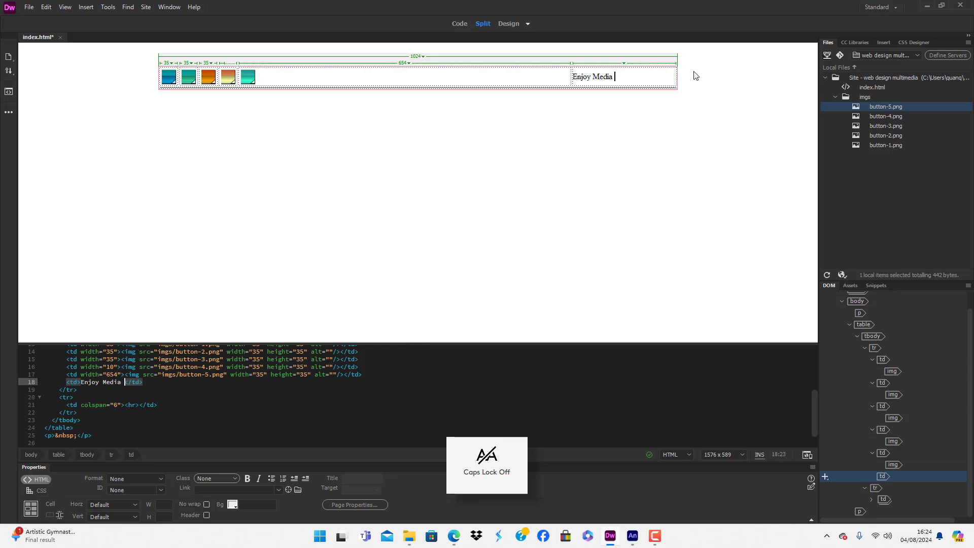
# Format the "Enjoy Media" text as Heading 2
pyautogui.moveTo(606, 75); pyautogui.dragTo(569, 79)
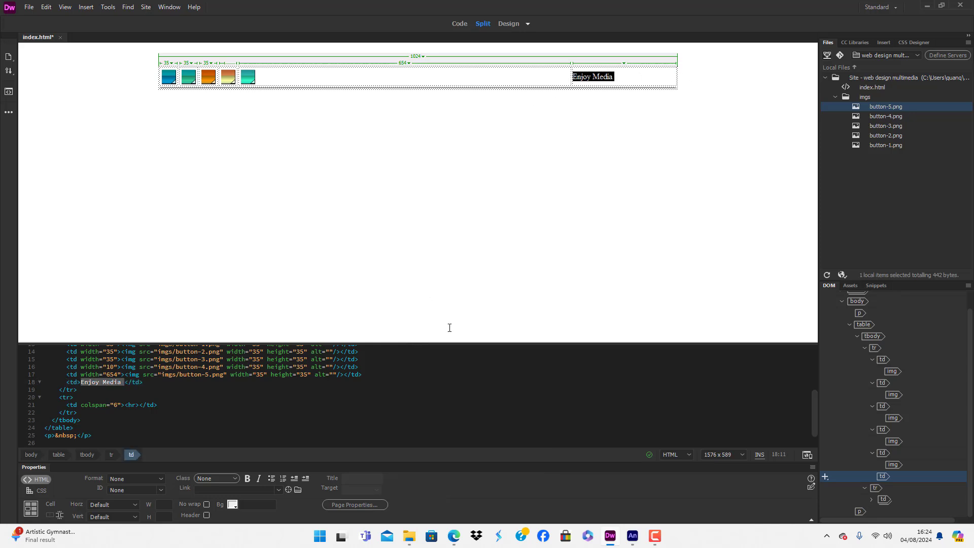
pyautogui.click(162, 480)
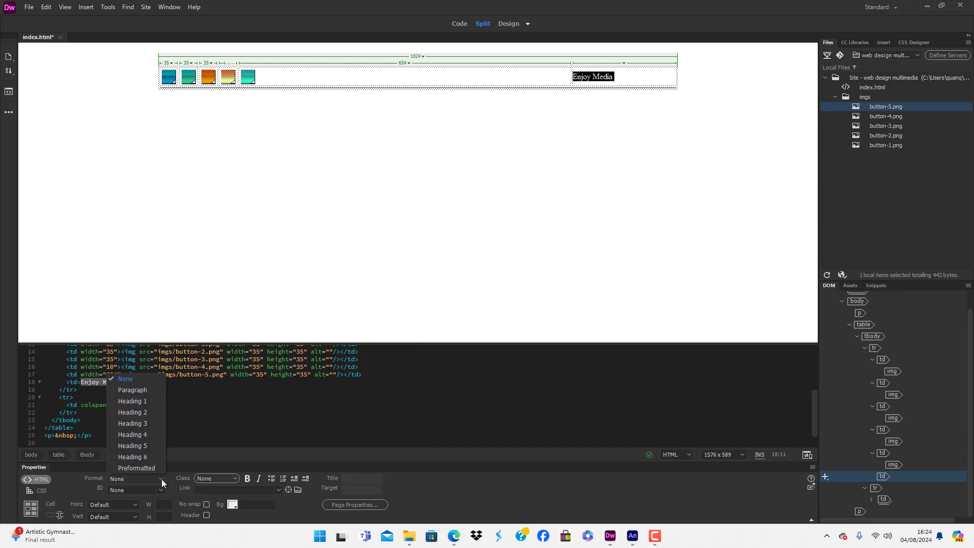
pyautogui.click(146, 434)
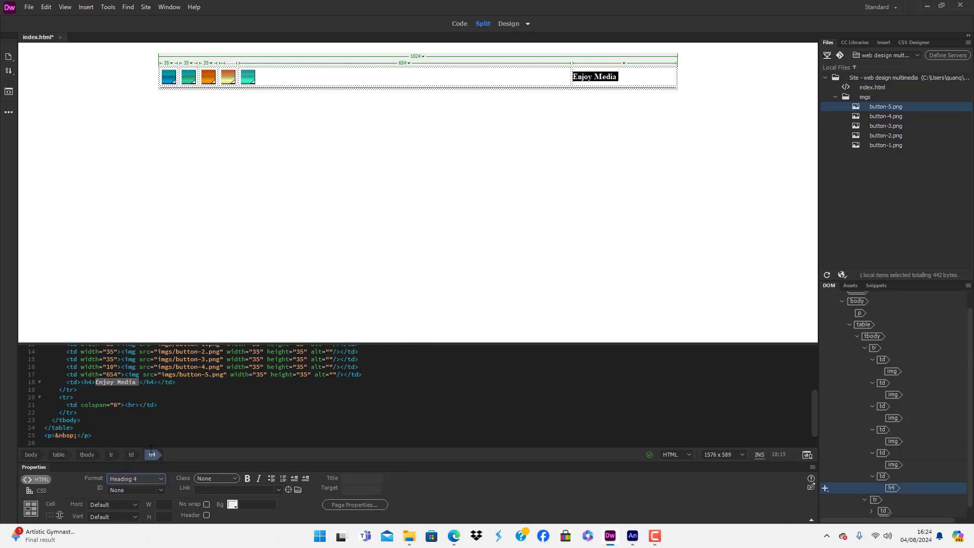
pyautogui.click(158, 480)
pyautogui.click(145, 457)
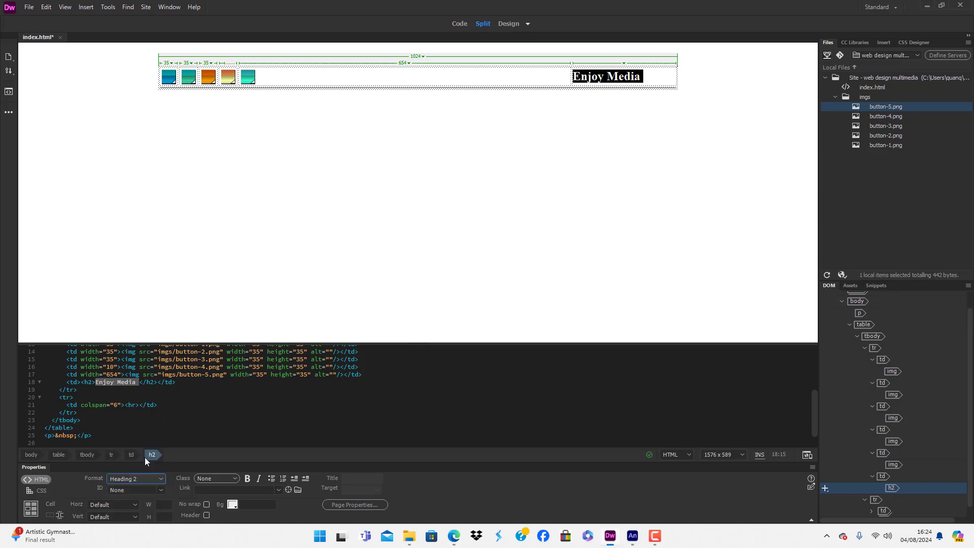
pyautogui.click(580, 224)
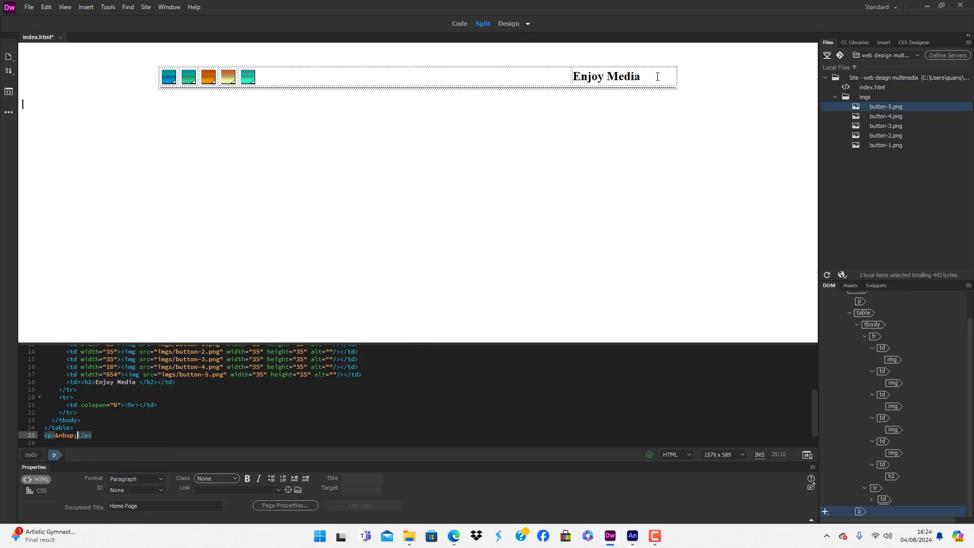
# Center the "Enjoy Media" heading within its cell using a new inline CSS style
pyautogui.click(573, 77)
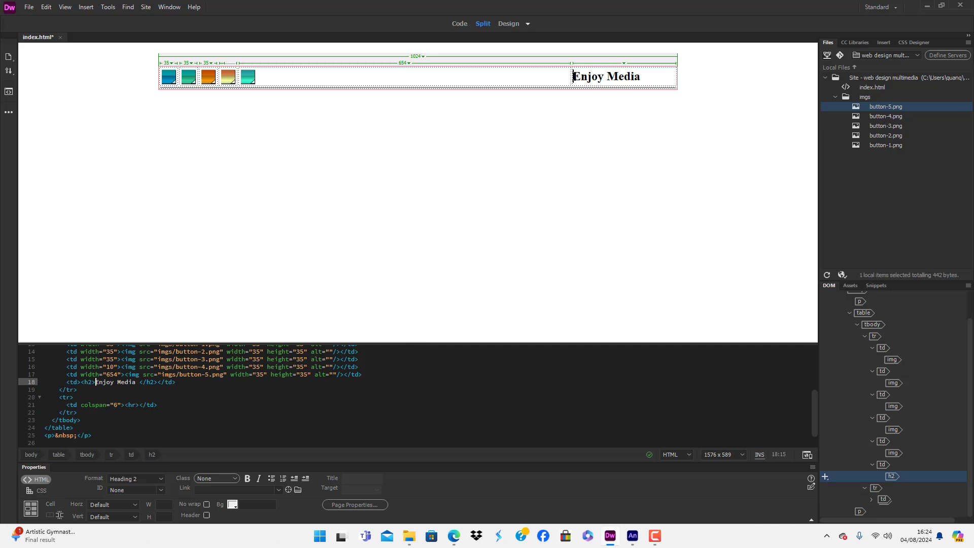
pyautogui.click(595, 108)
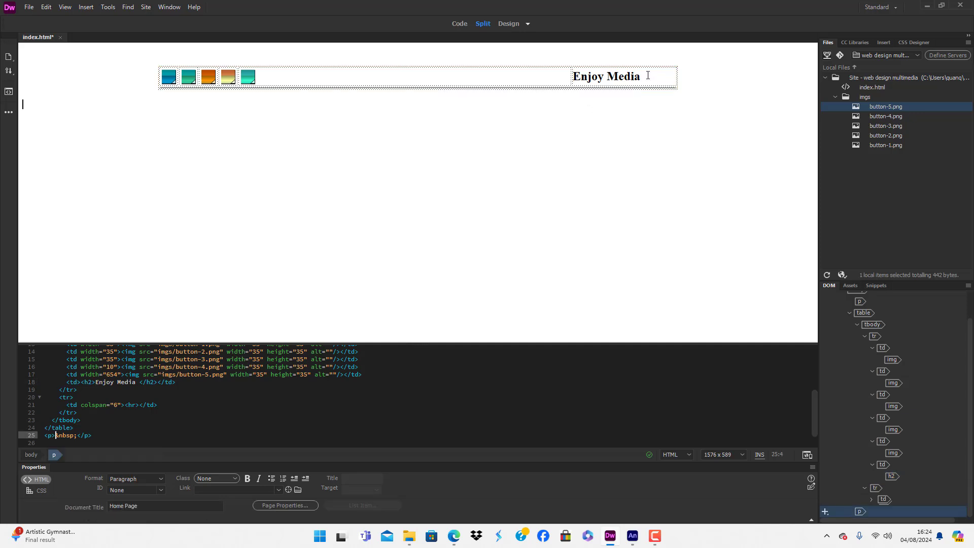
pyautogui.moveTo(648, 75); pyautogui.dragTo(558, 81)
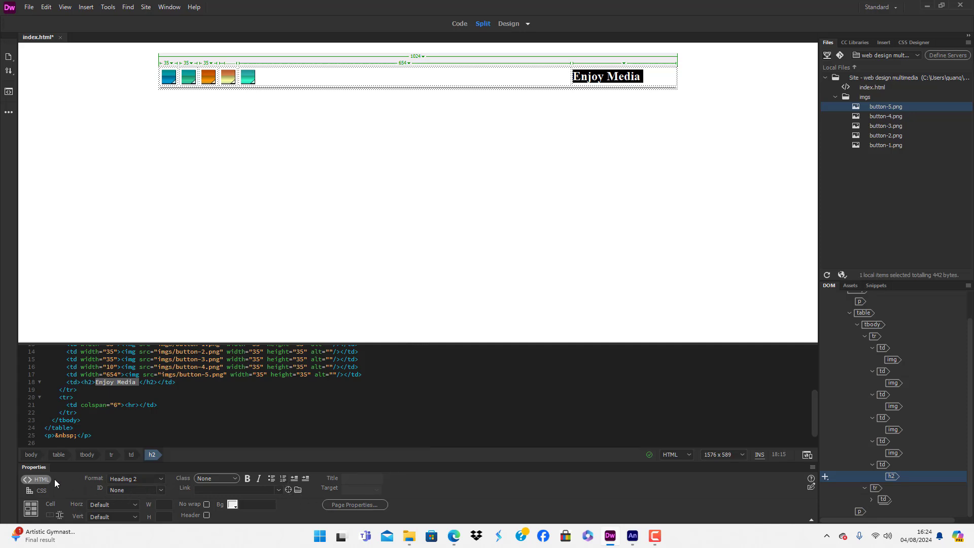
pyautogui.click(41, 490)
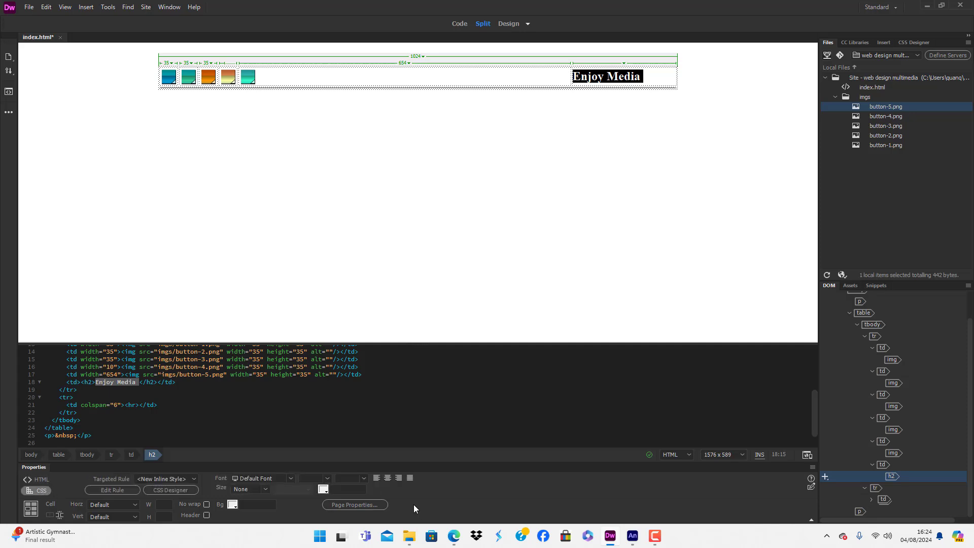
pyautogui.click(388, 478)
pyautogui.click(468, 200)
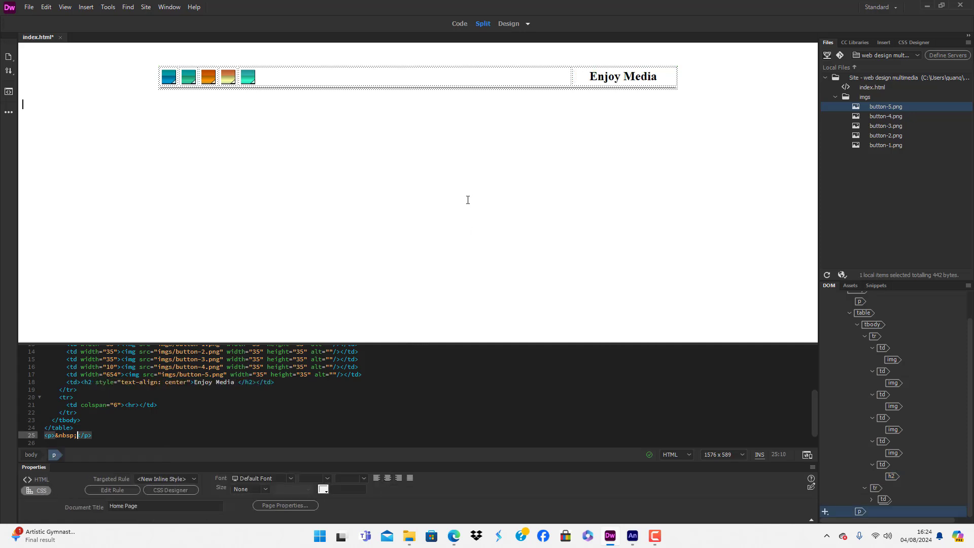
# Save index.html with the centered heading and preview the page in Microsoft Edge
pyautogui.click(29, 7)
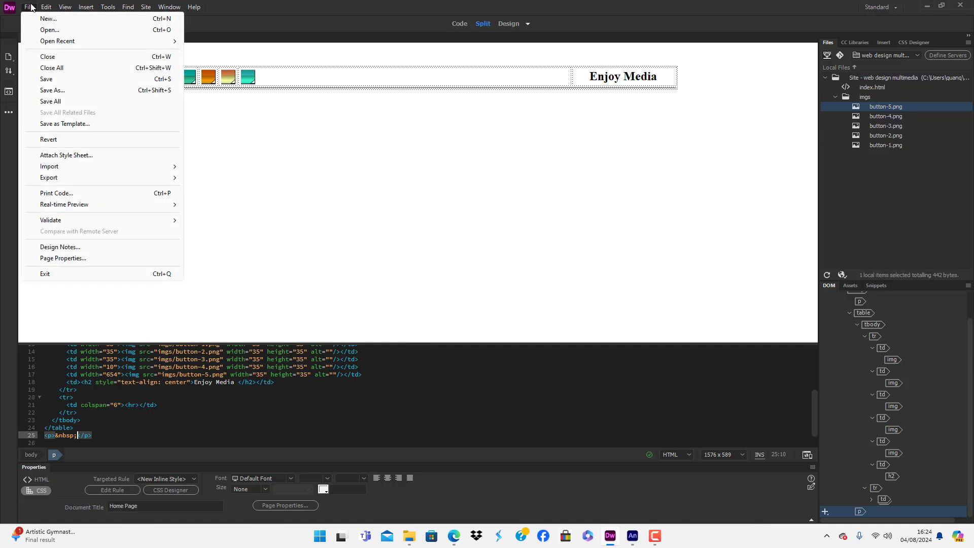
pyautogui.click(54, 79)
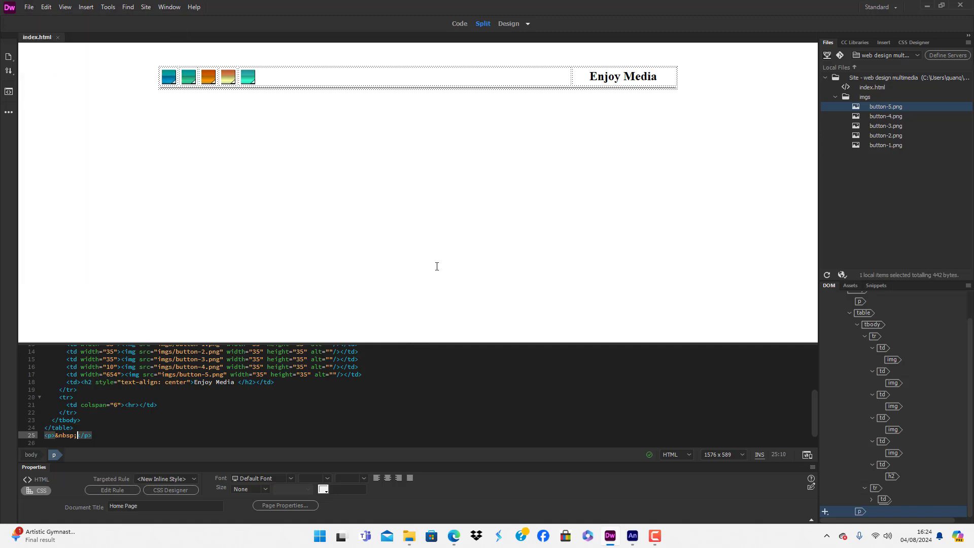
pyautogui.click(29, 7)
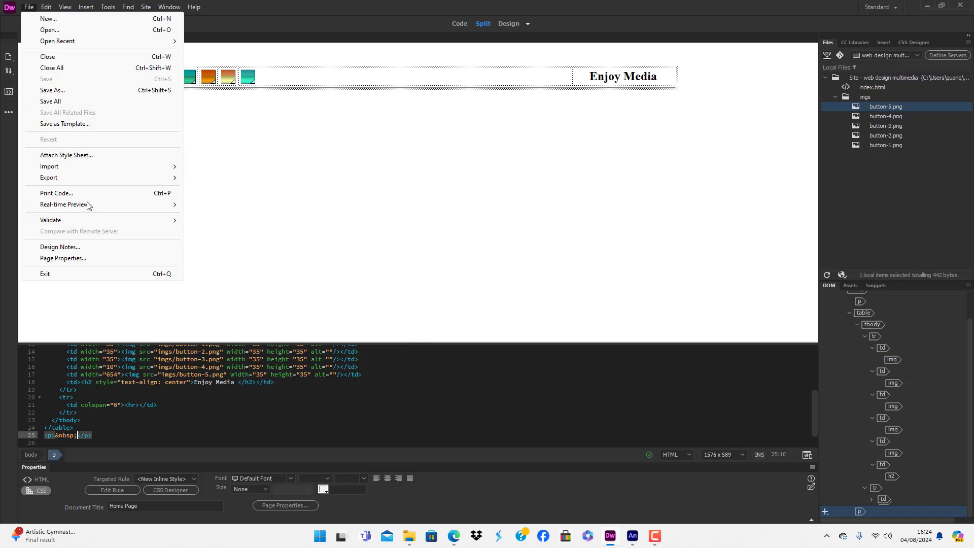
pyautogui.moveTo(88, 208)
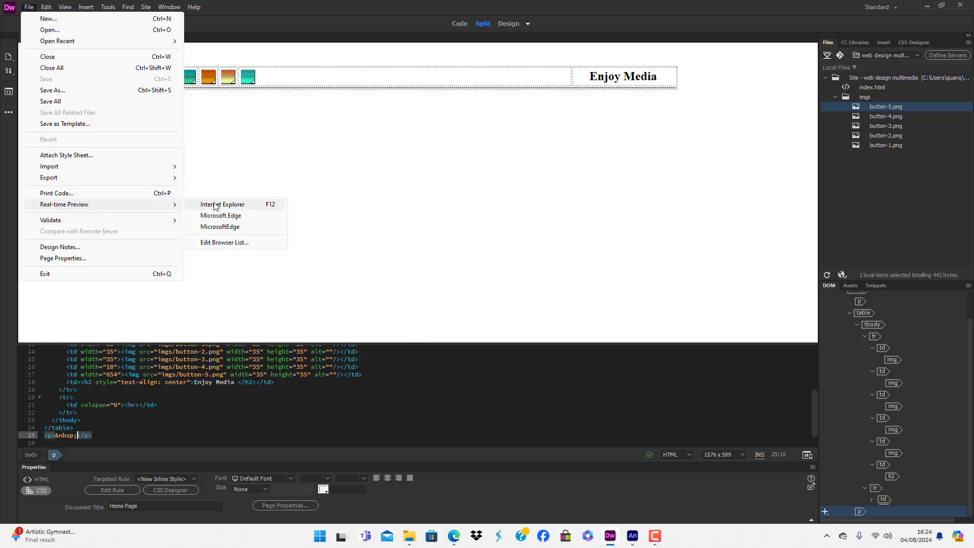
pyautogui.click(231, 221)
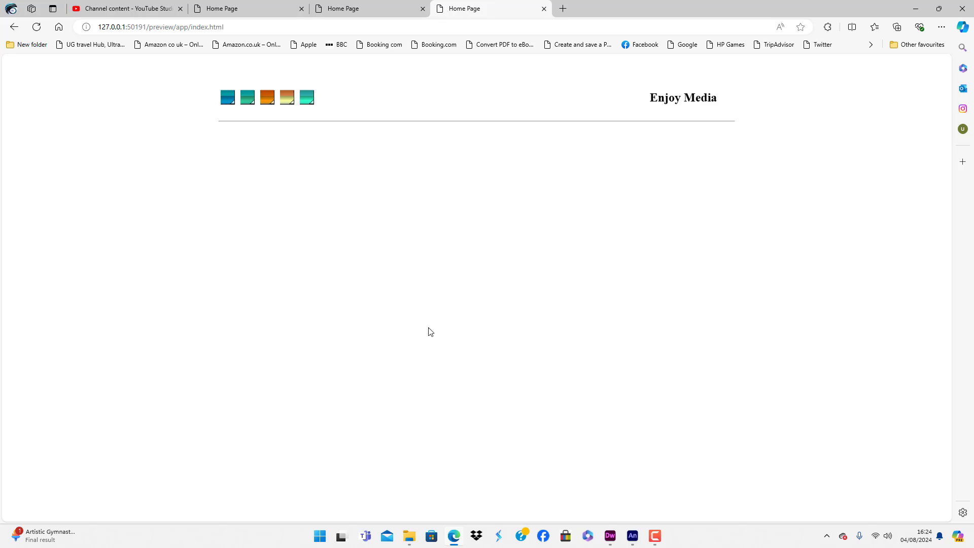
# Switch back to Dreamweaver and delete the "Enjoy Media" heading, including its heading formatting, from the last cell of the button row
pyautogui.click(633, 536)
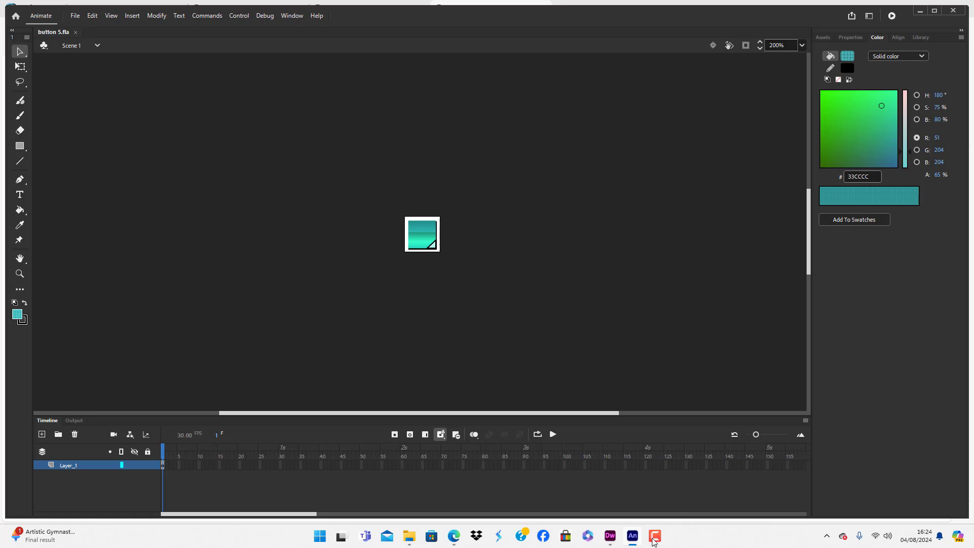
pyautogui.click(610, 536)
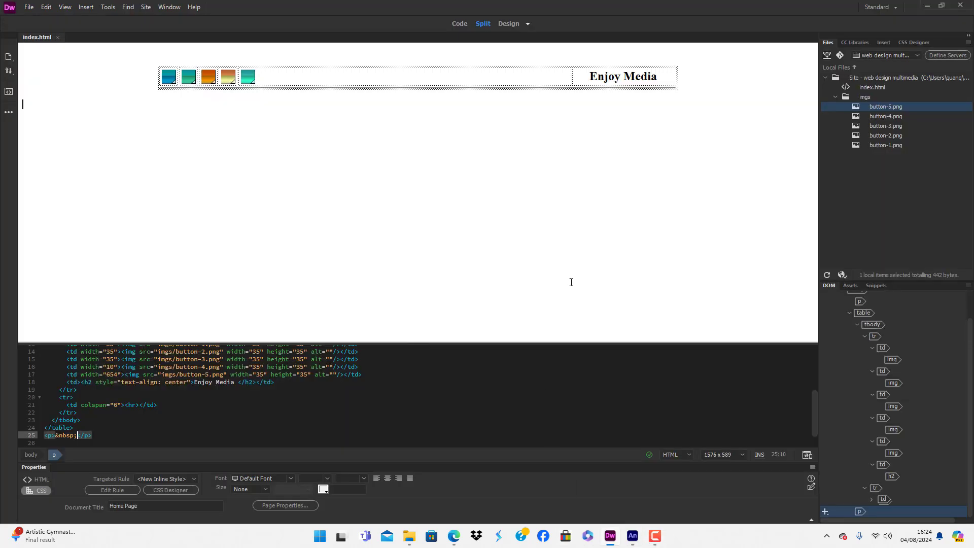
pyautogui.moveTo(668, 81); pyautogui.dragTo(570, 98)
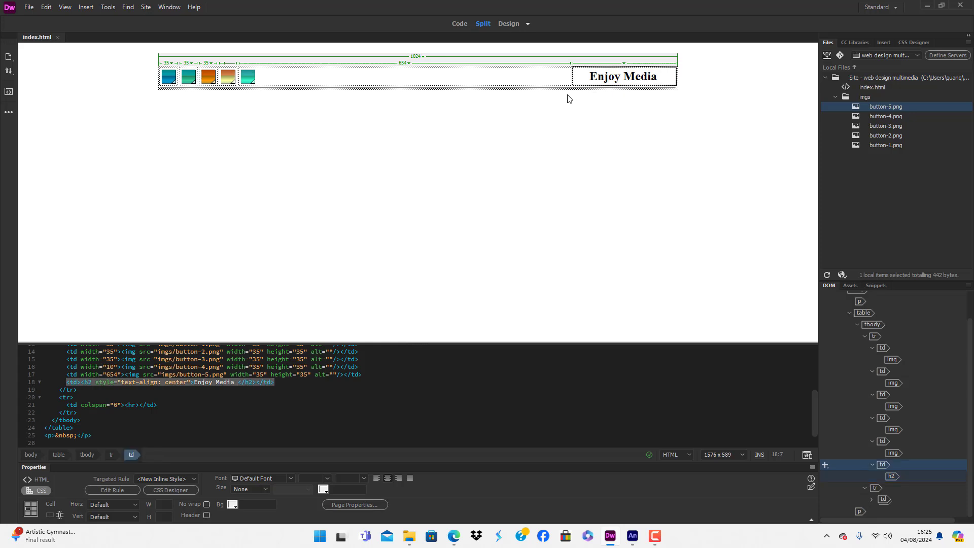
pyautogui.click(664, 78)
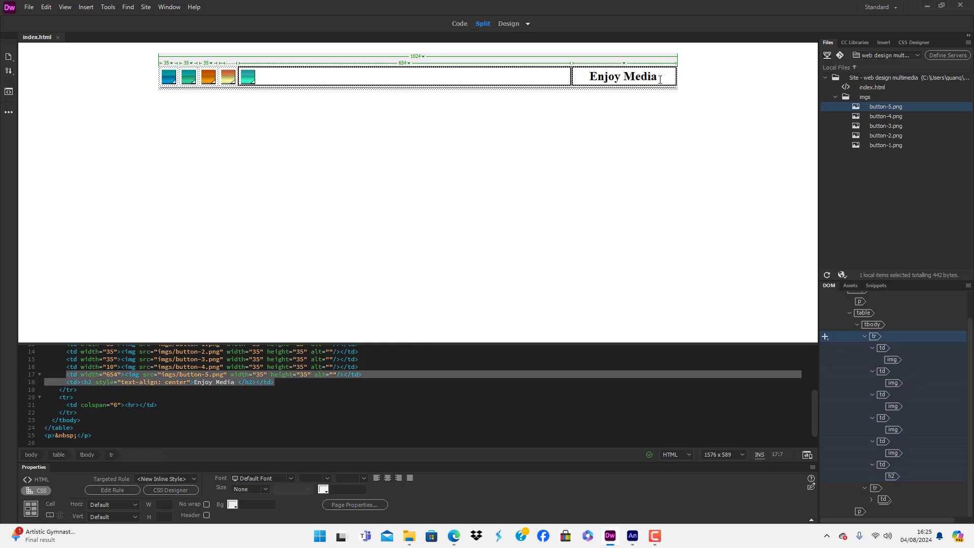
pyautogui.moveTo(664, 79); pyautogui.dragTo(588, 80)
pyautogui.press('BackSpace')
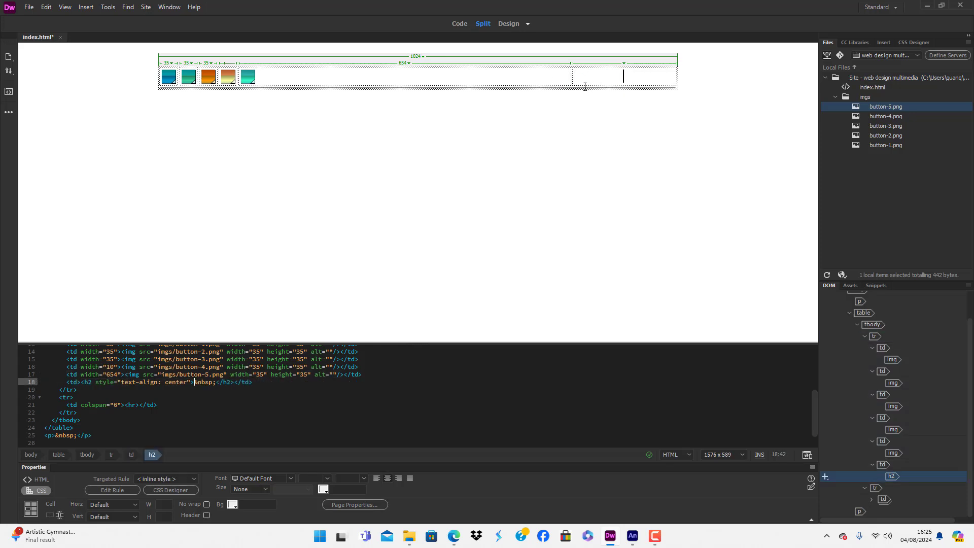
pyautogui.press('BackSpace')
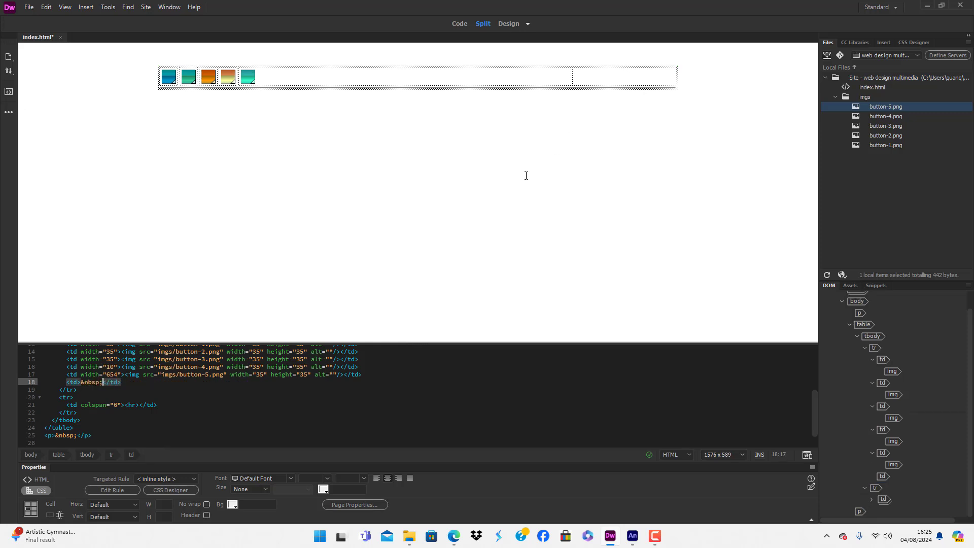
# Save index.html without the heading and preview the page in Microsoft Edge
pyautogui.click(526, 175)
pyautogui.click(29, 7)
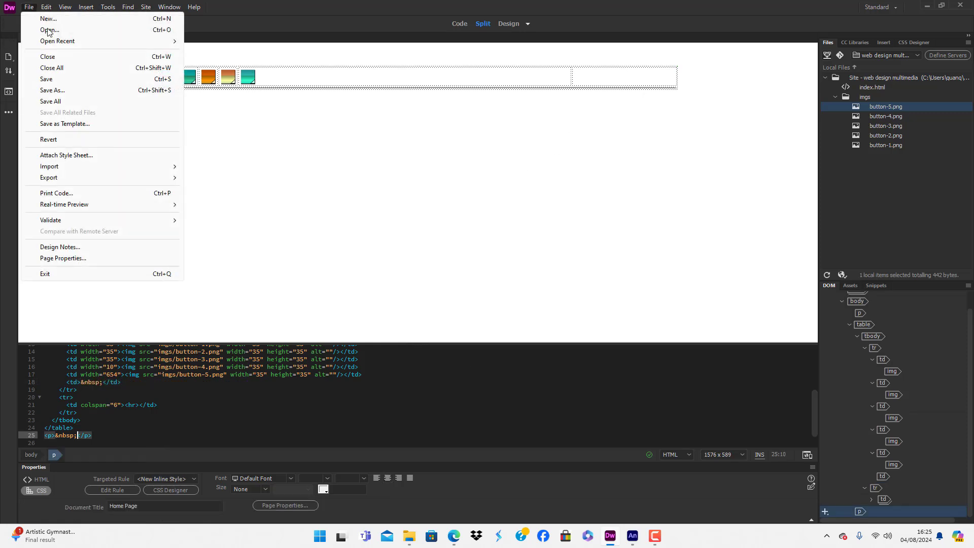
pyautogui.click(60, 80)
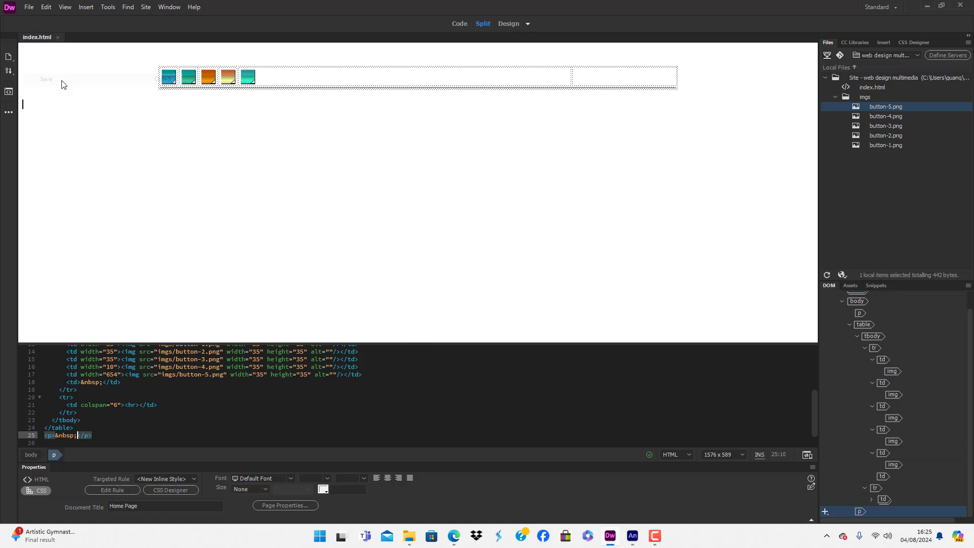
pyautogui.click(31, 11)
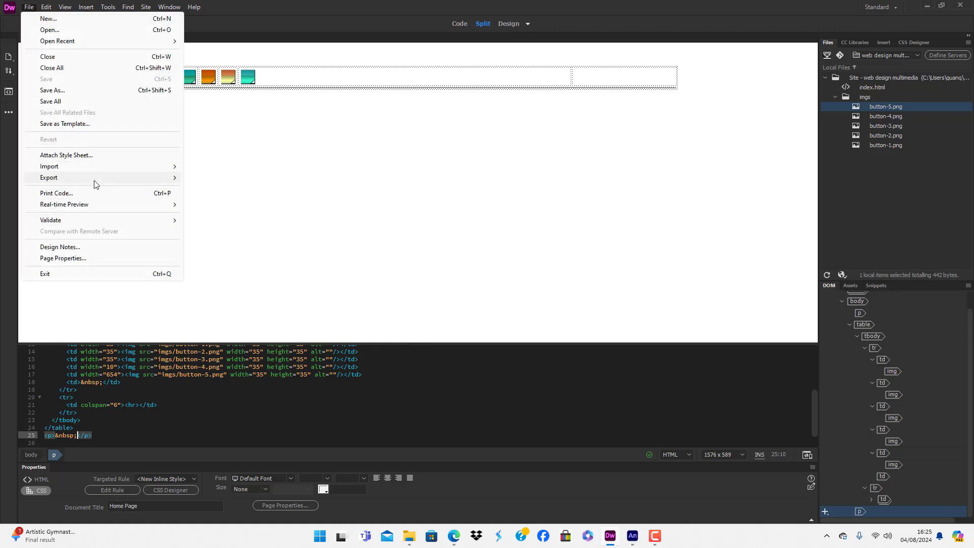
pyautogui.moveTo(114, 204)
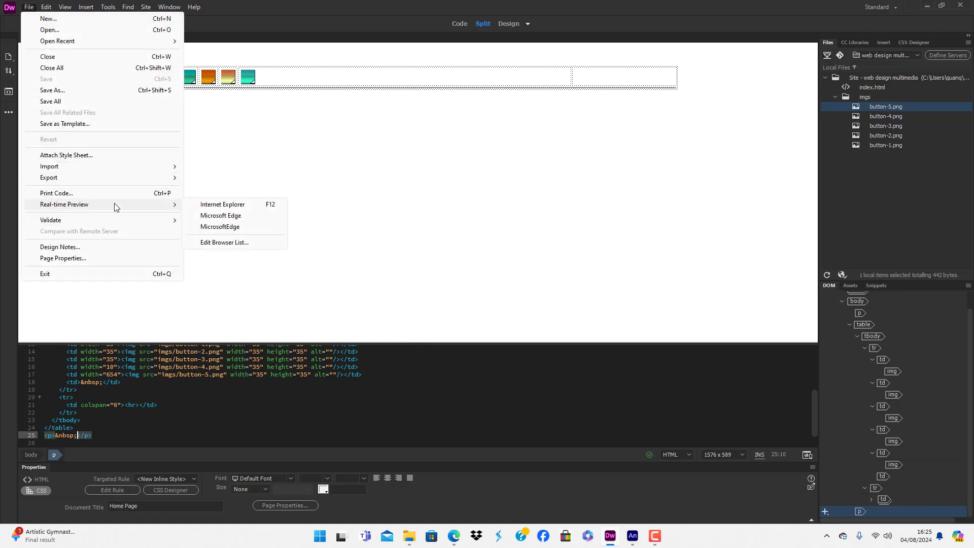
pyautogui.click(223, 216)
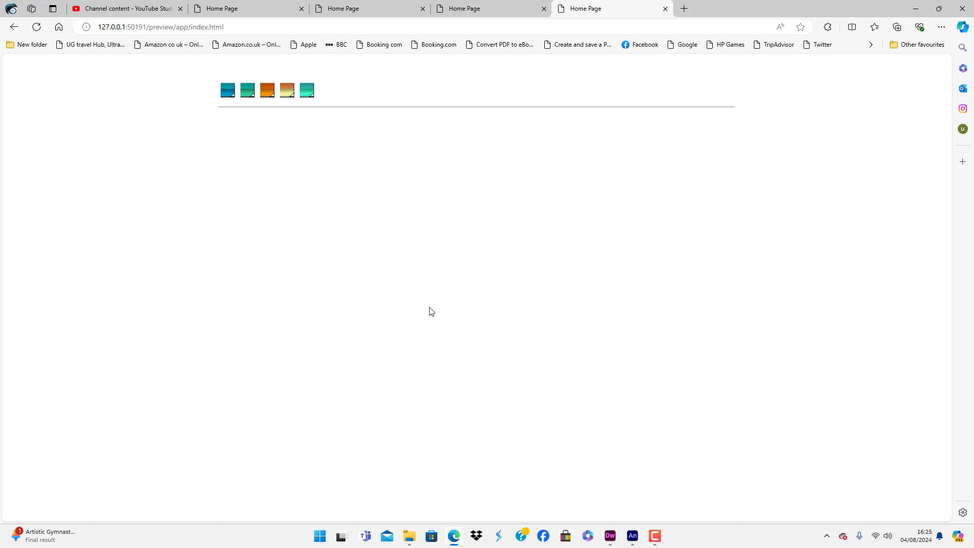
# Return to Dreamweaver and indent the empty paragraph below the navigation table by two blockquote levels
pyautogui.click(612, 538)
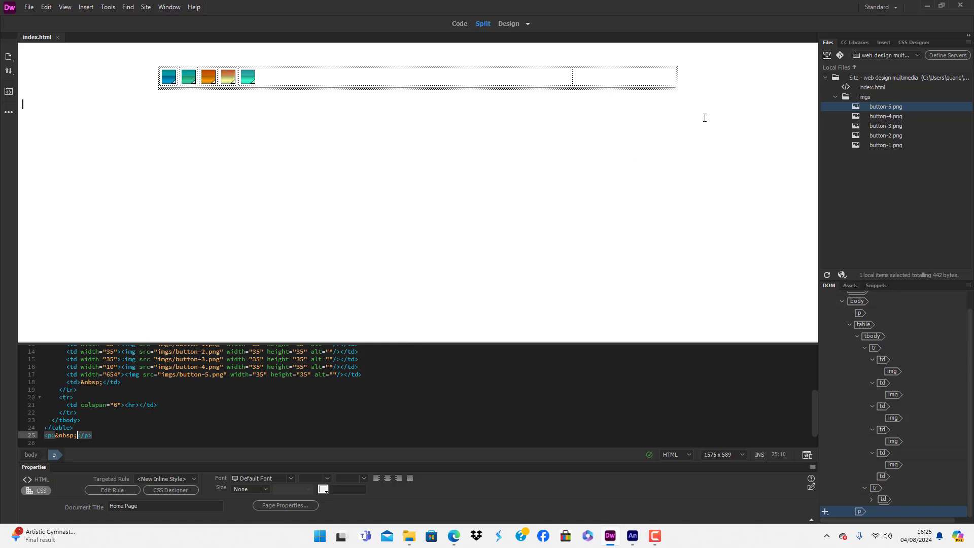
pyautogui.click(686, 84)
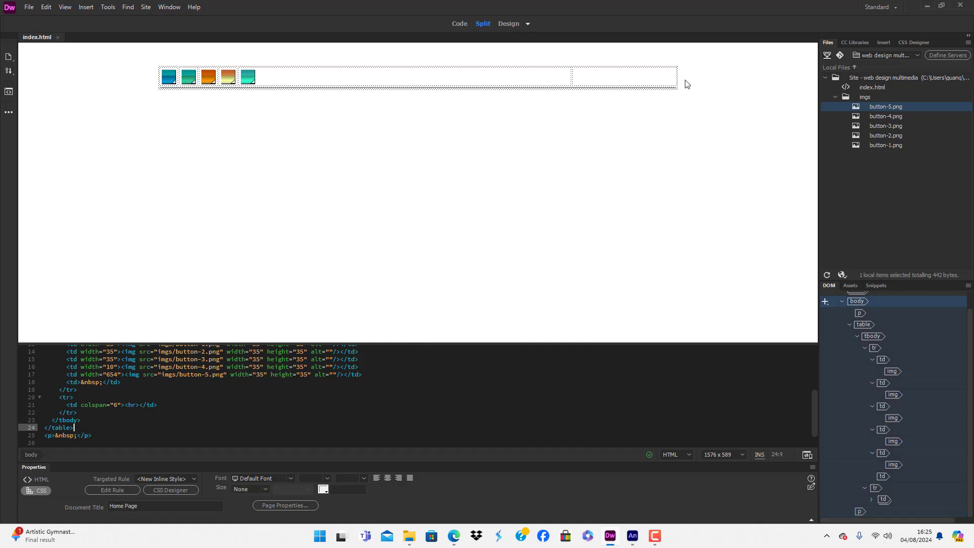
pyautogui.hotkey('ctrl', 'alt', ']')
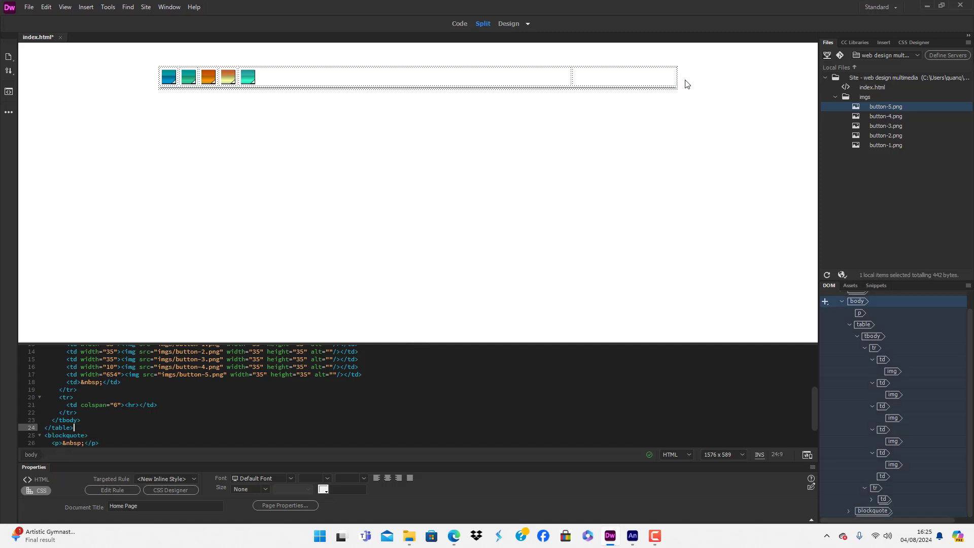
pyautogui.hotkey('ctrl', 'alt', ']')
# Insert a table with 1 row and 9 columns, 1024 pixels wide with border 0, in the indented paragraph
pyautogui.click(178, 101)
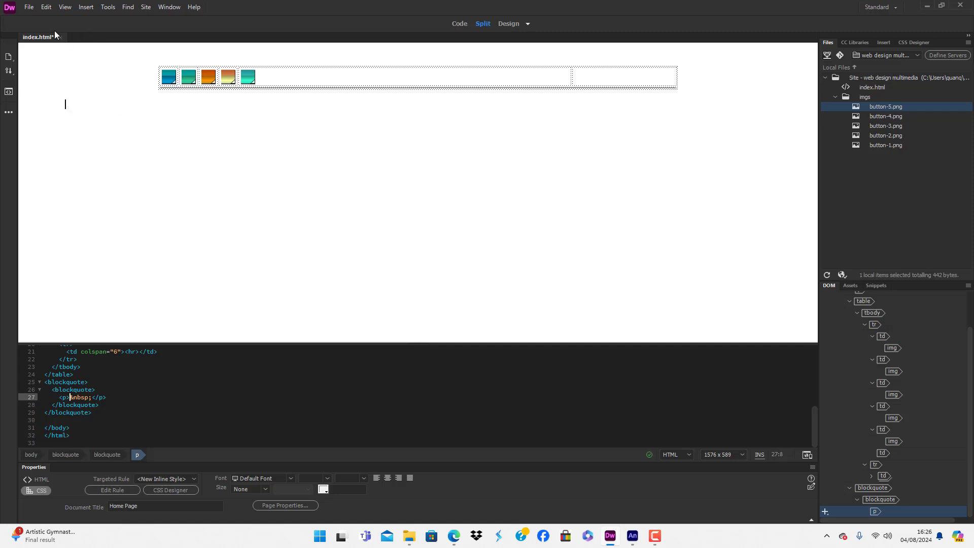
pyautogui.click(92, 6)
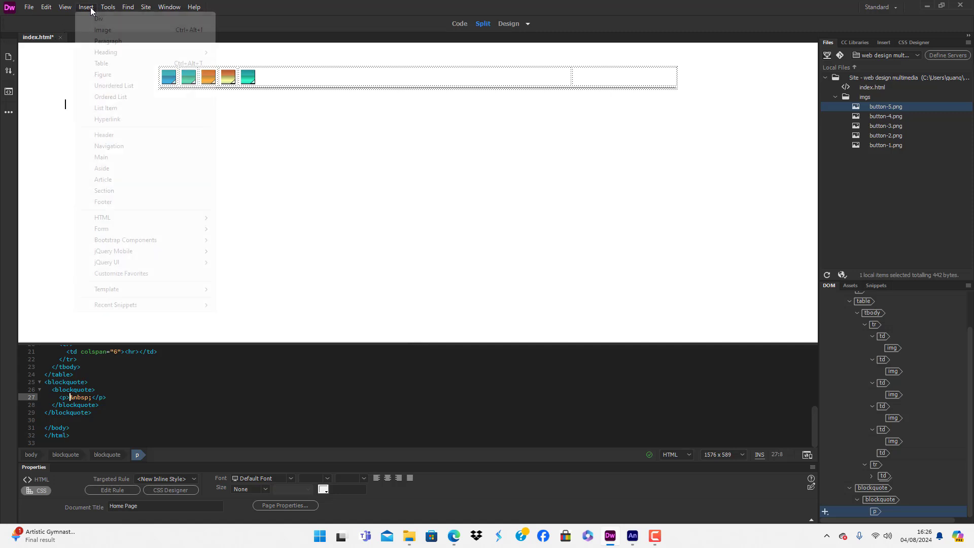
pyautogui.click(122, 63)
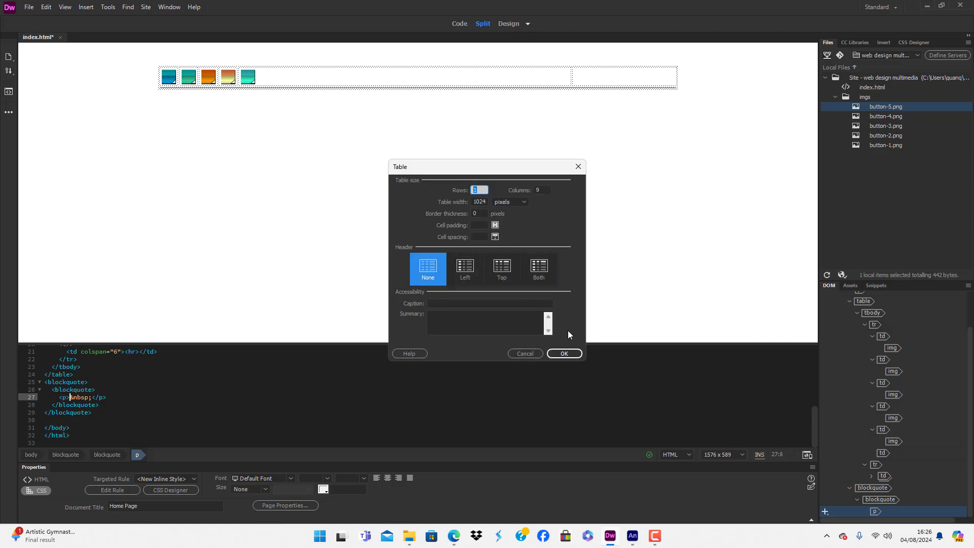
pyautogui.click(564, 353)
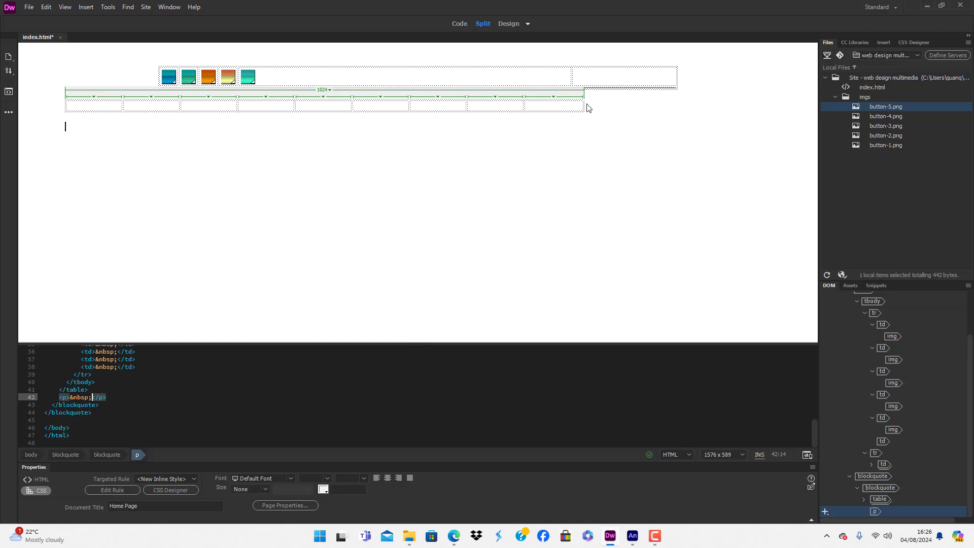
# Center the new nine-column table by adding align="center" to its table tag in the code
pyautogui.click(582, 107)
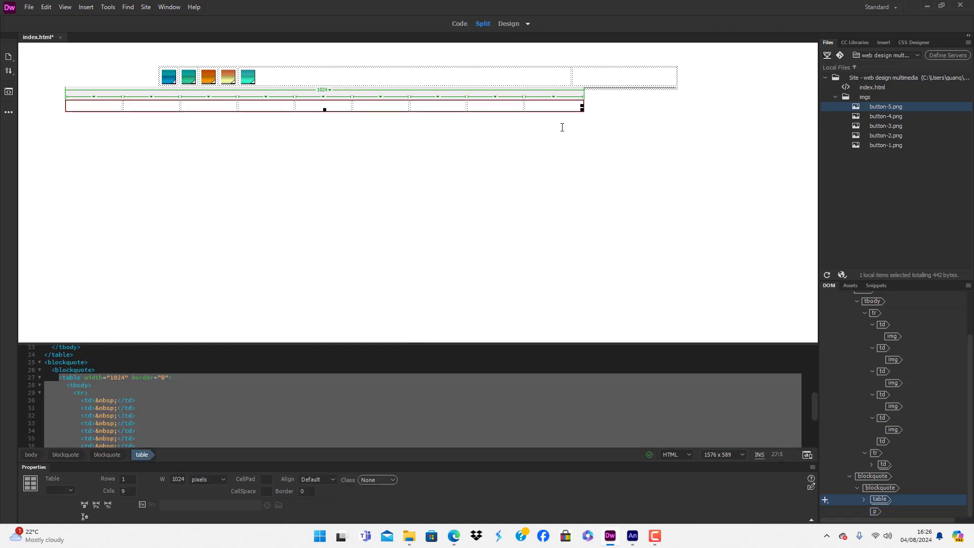
pyautogui.click(167, 378)
pyautogui.write('align')
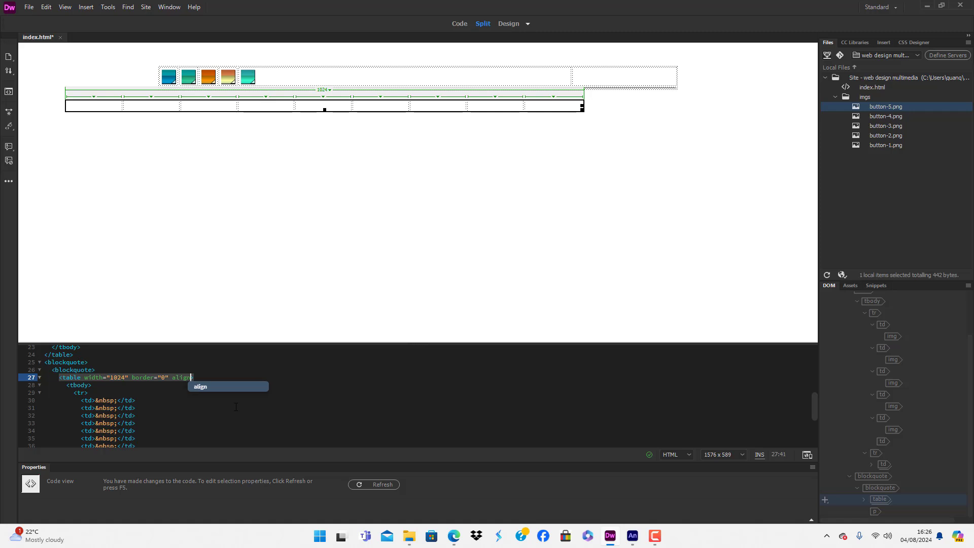
pyautogui.write('">')
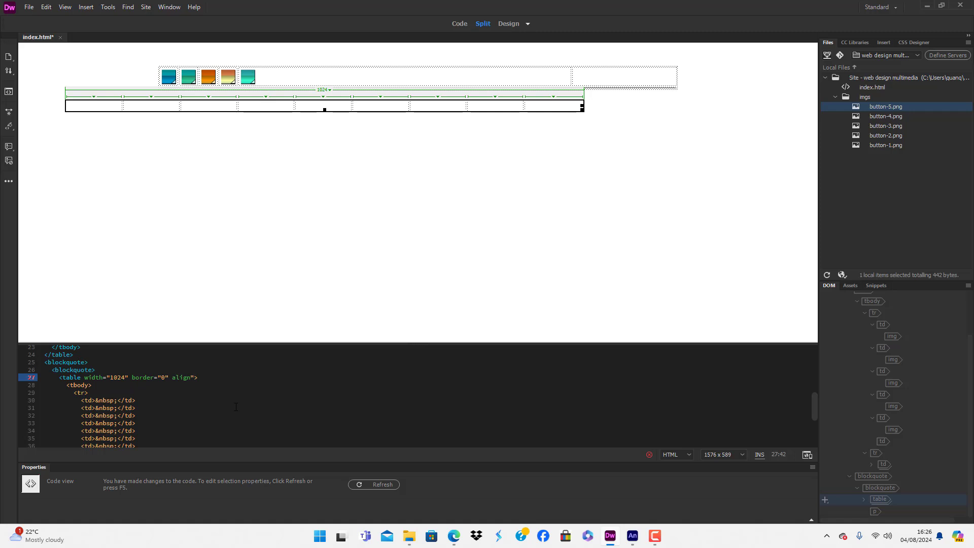
pyautogui.press('BackSpace')
pyautogui.write('=')
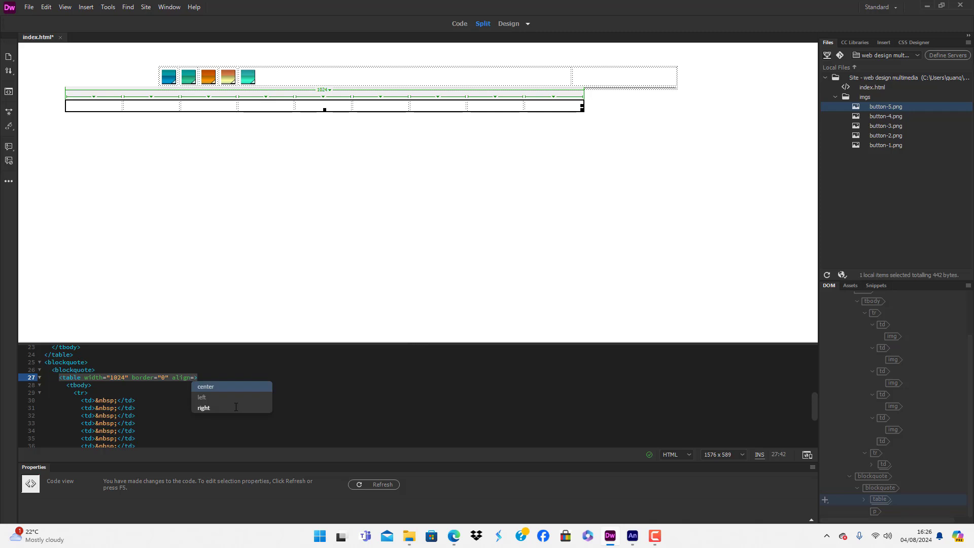
pyautogui.doubleClick(221, 386)
pyautogui.click(349, 288)
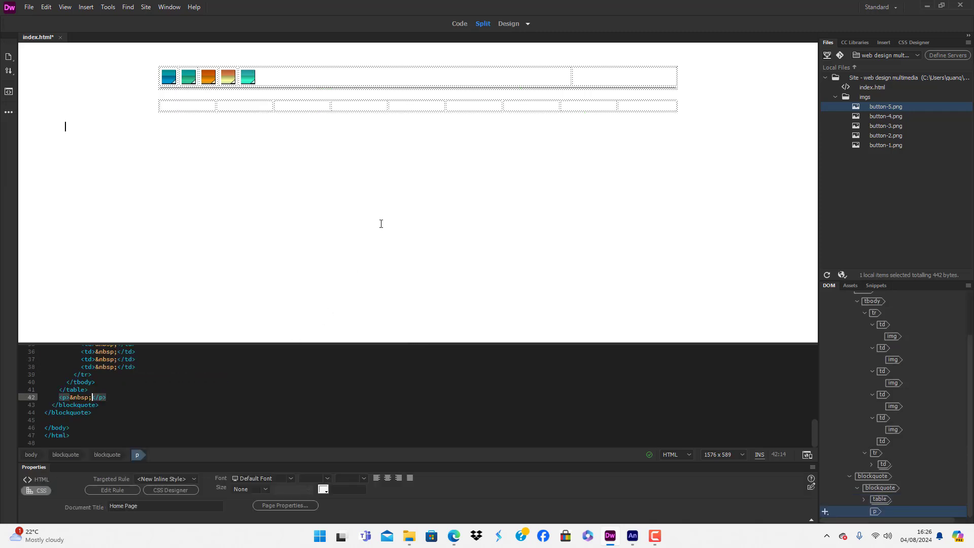
pyautogui.click(154, 100)
pyautogui.press('Left')
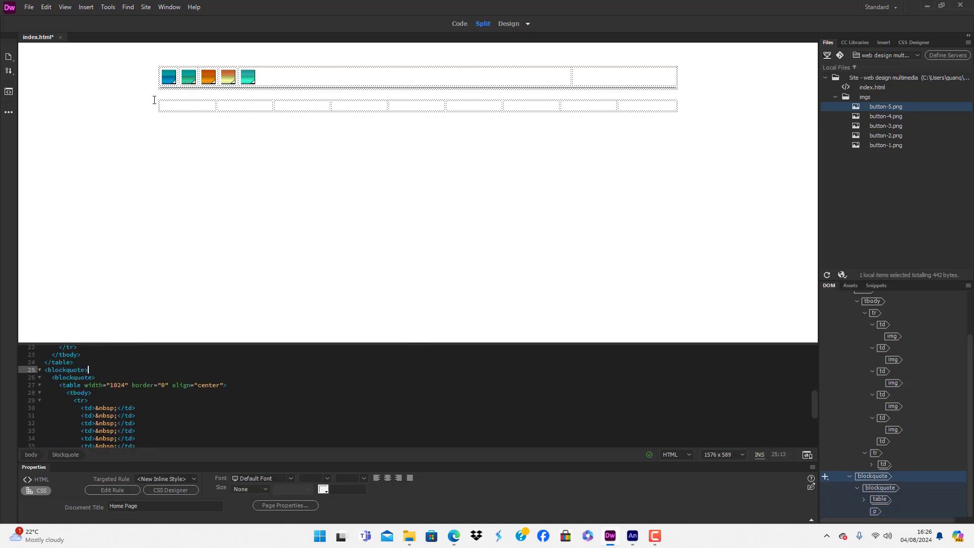
pyautogui.click(518, 131)
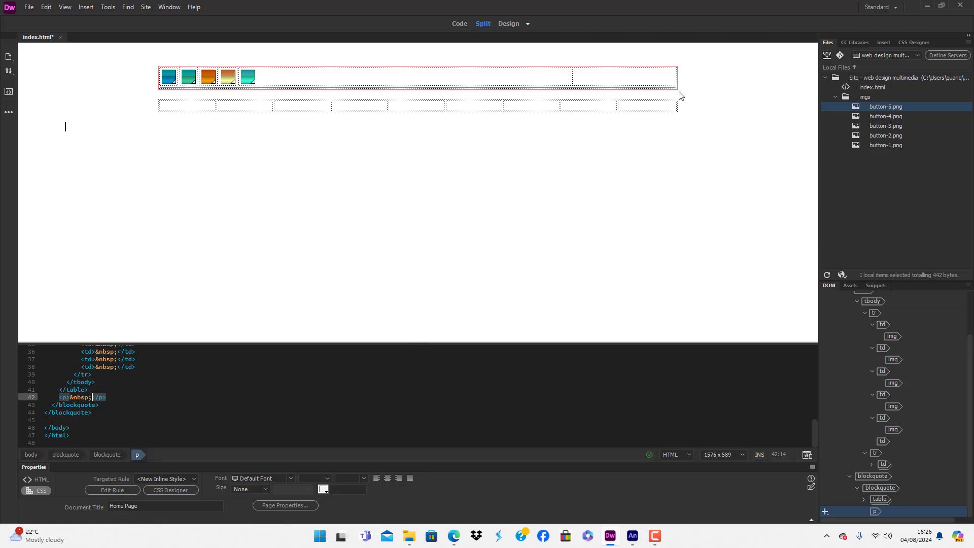
pyautogui.click(386, 125)
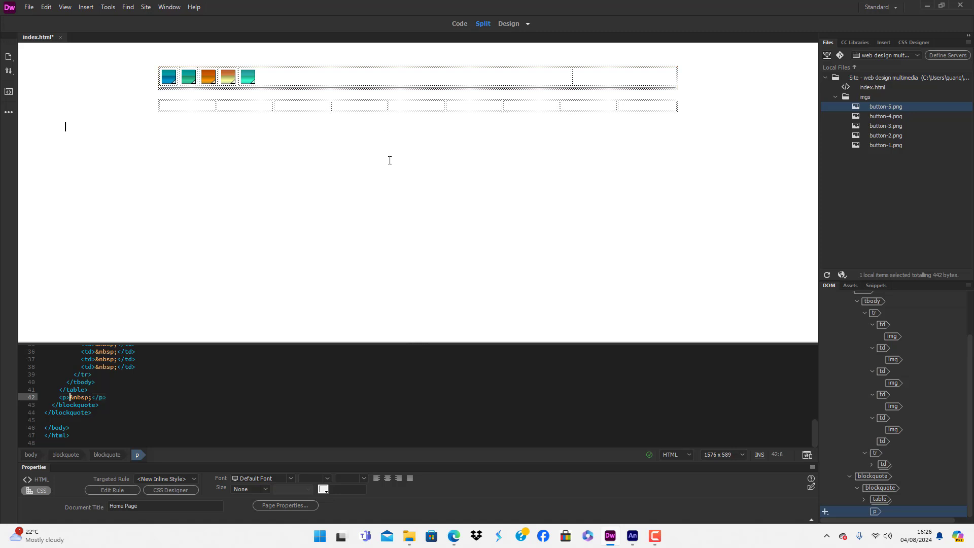